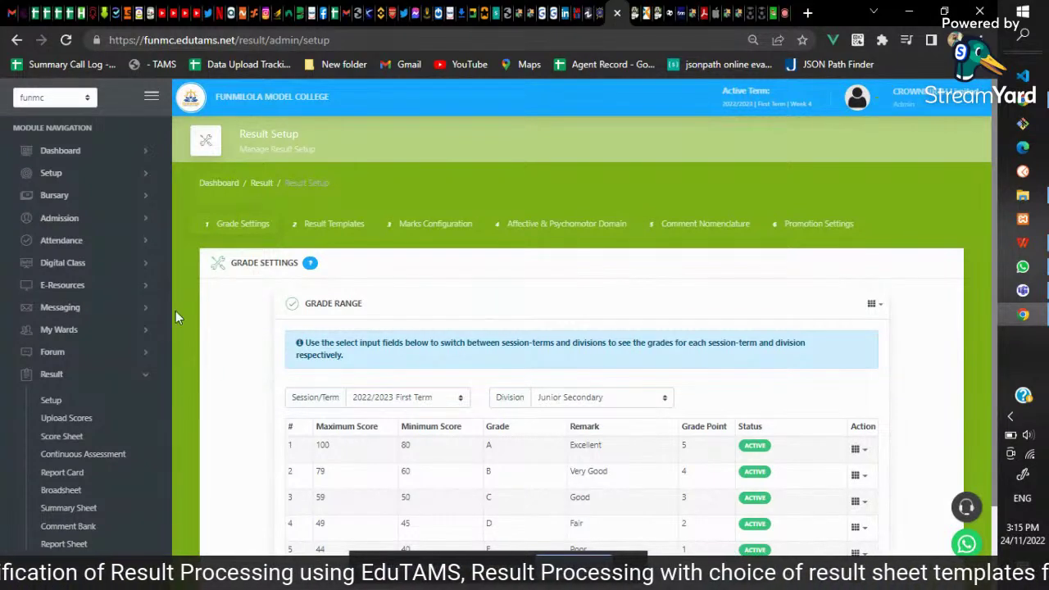
- Open the Result module's setup page and bring the grade range table into view
left_click(63, 381)
left_click(64, 381)
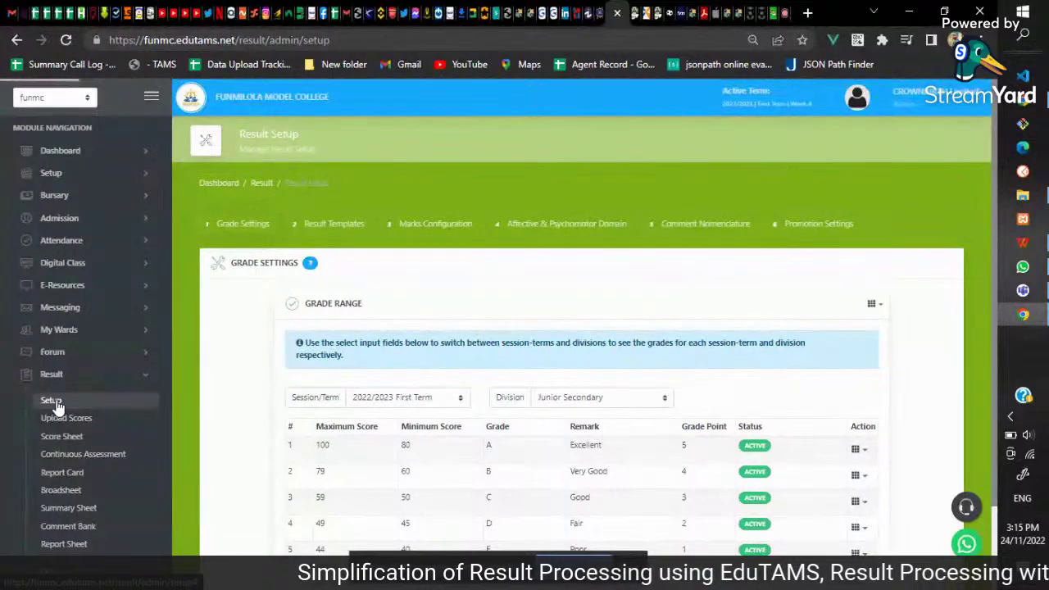
left_click(57, 407)
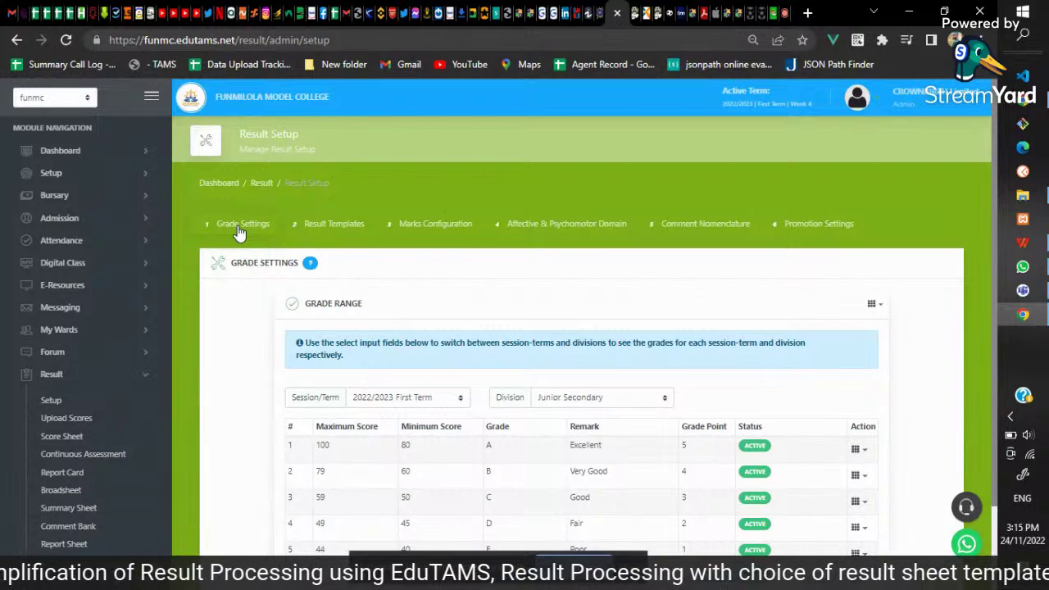
scroll(408, 305, "down", 2)
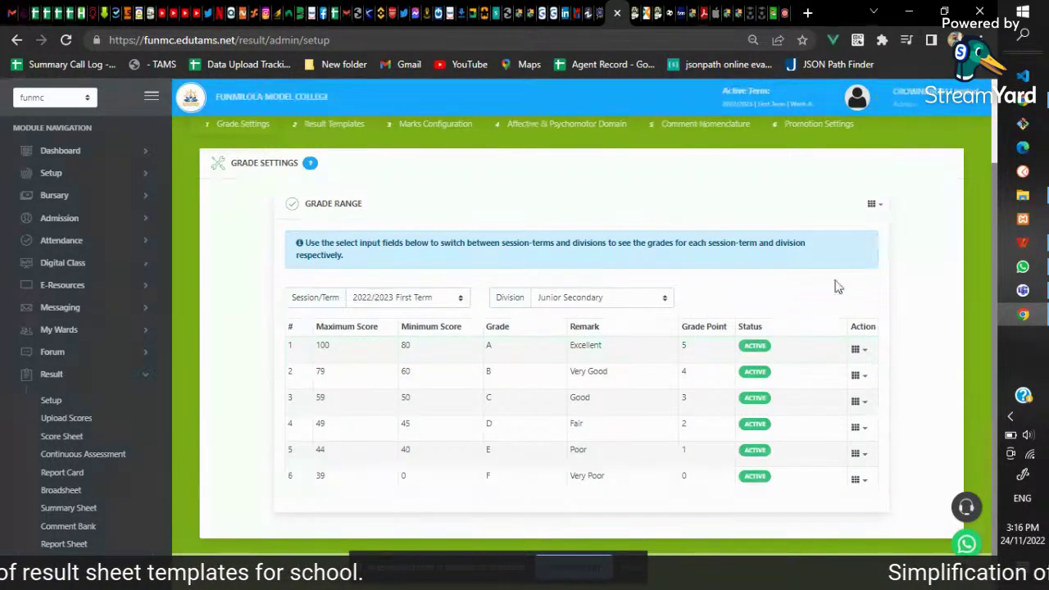
- Start a new grade in the grade range for session/term 2022/2023 First Term and division Junior Secondary
left_click(874, 206)
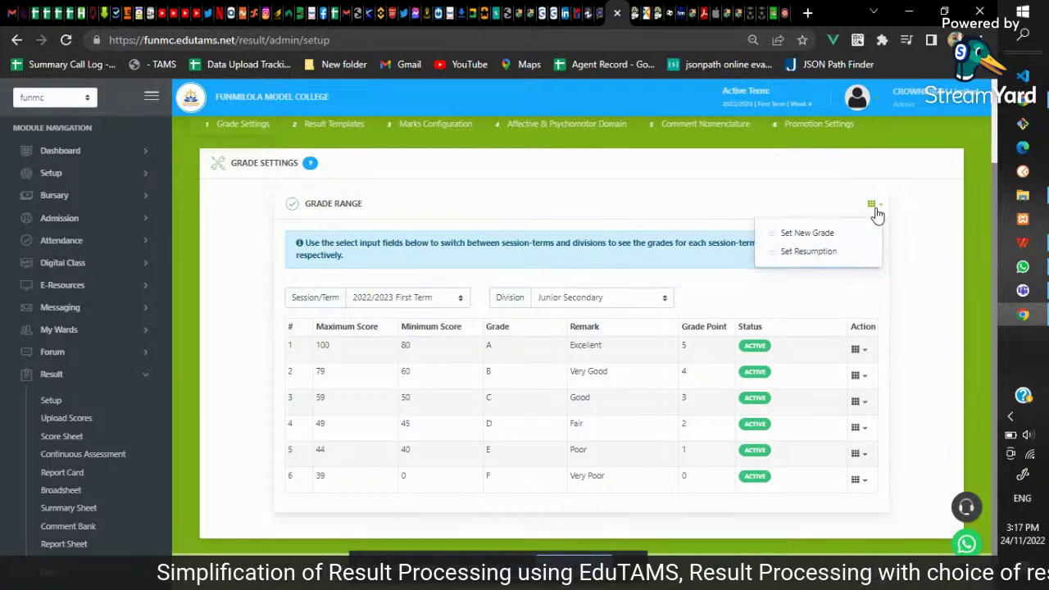
left_click(828, 235)
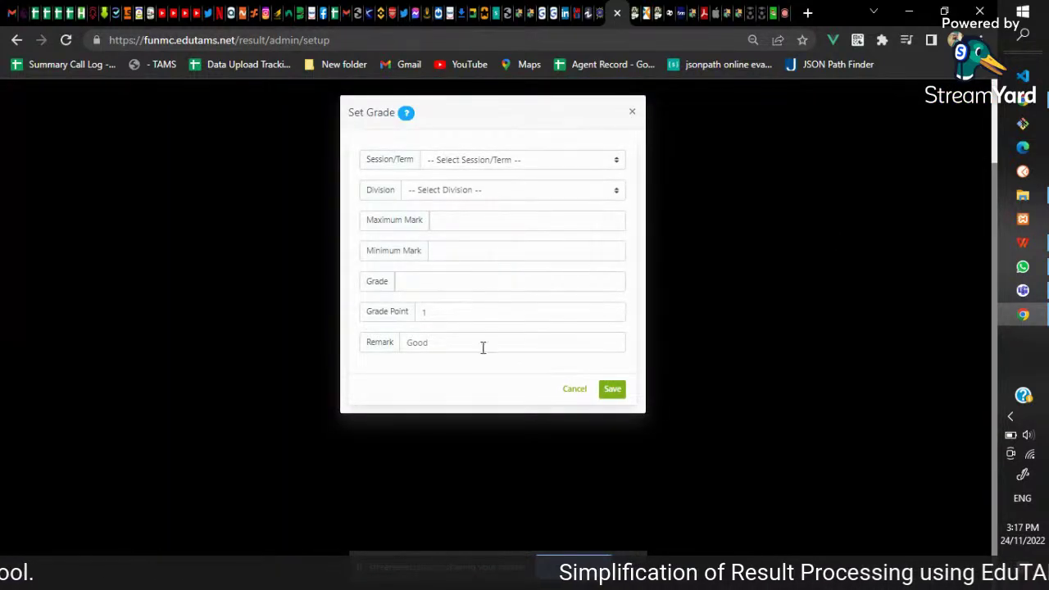
left_click(503, 159)
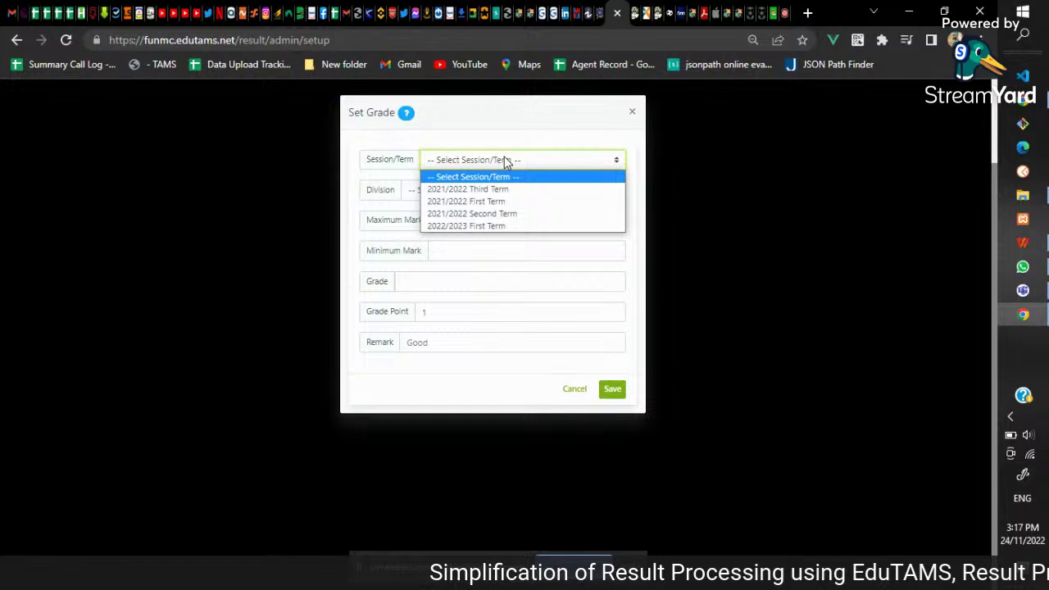
left_click(491, 226)
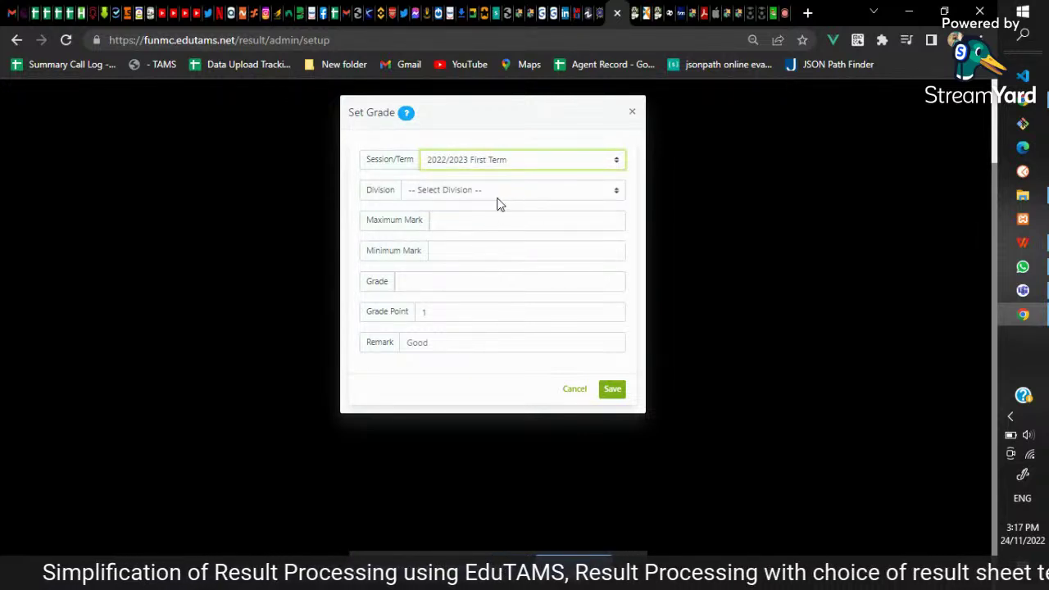
left_click(496, 190)
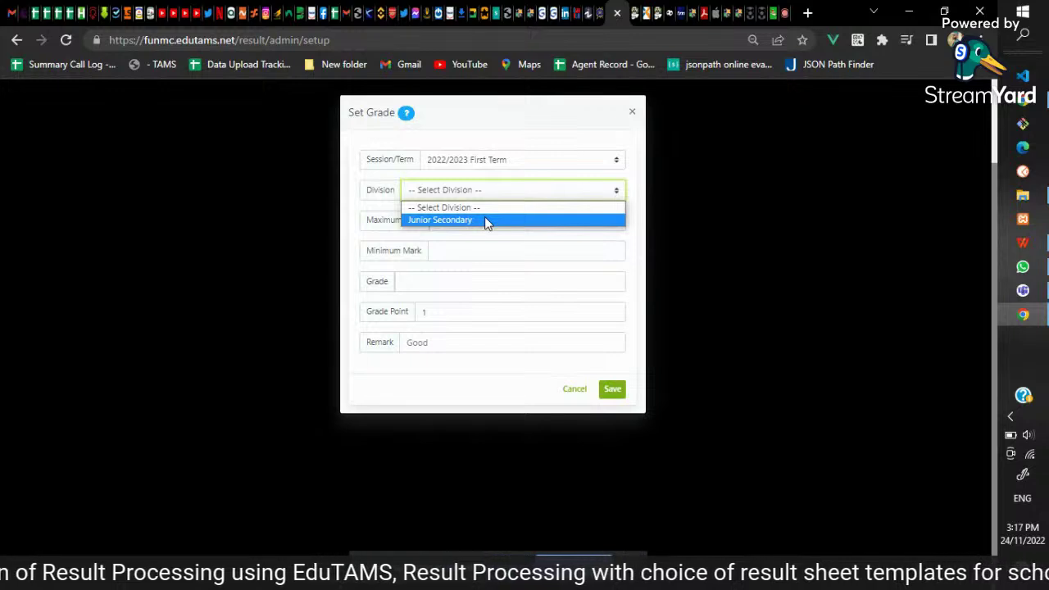
left_click(486, 222)
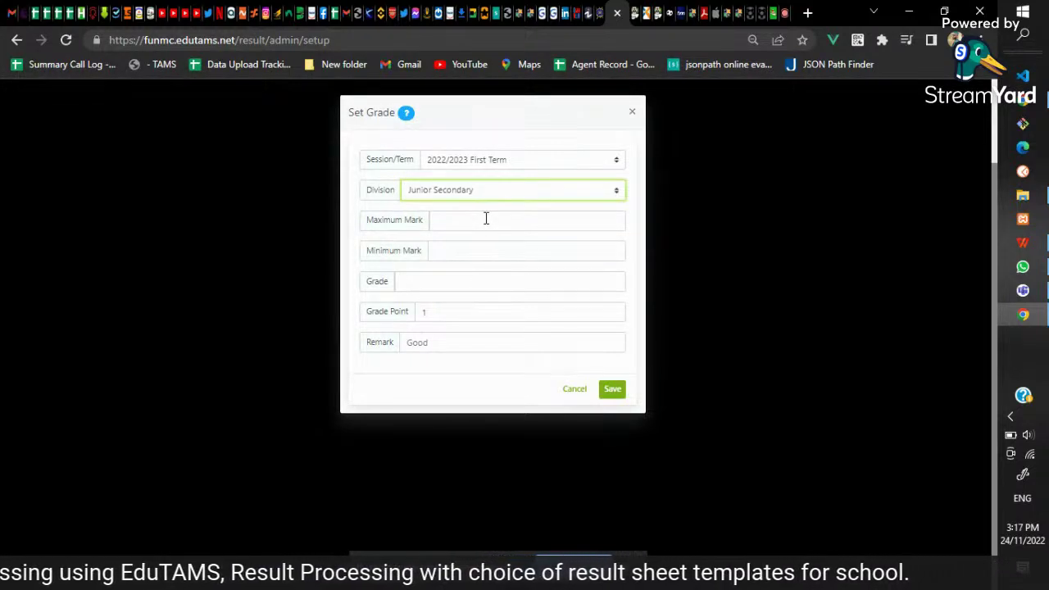
- Set the new grade's maximum mark to 100, minimum mark to 80 and grade to A
left_click(486, 222)
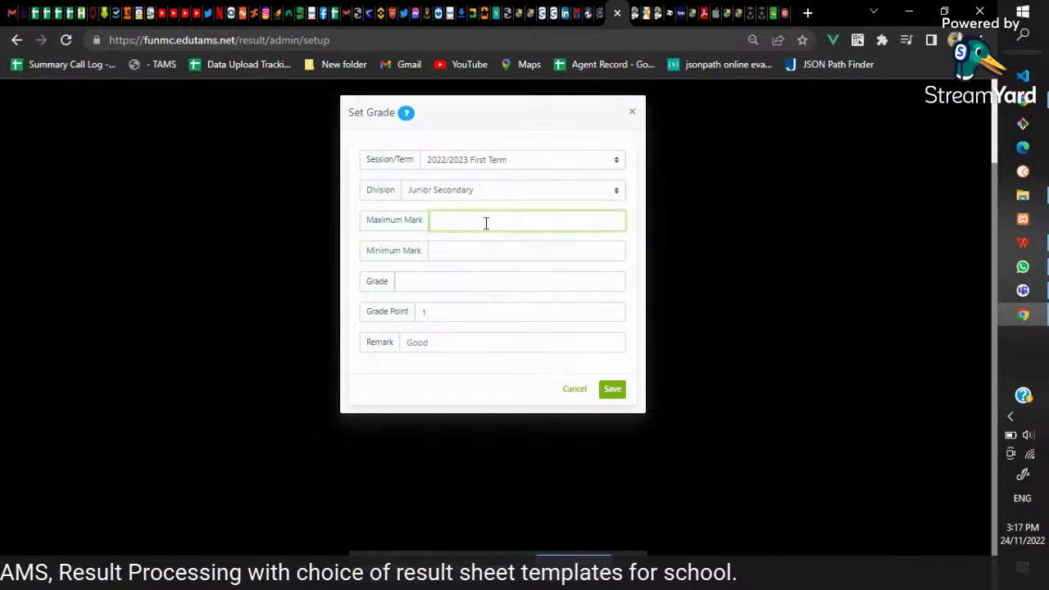
type("100")
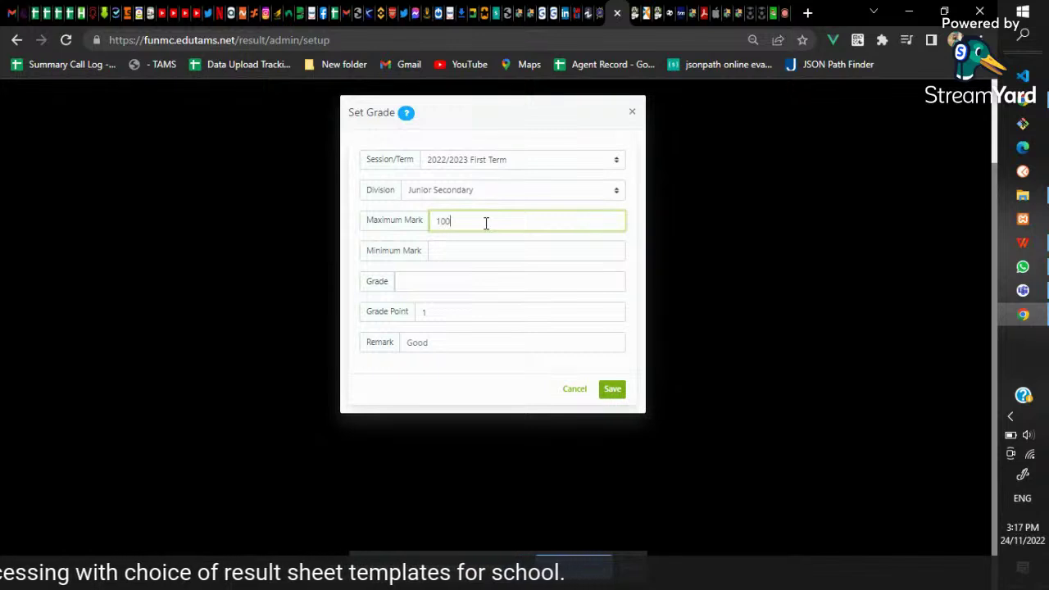
left_click(470, 248)
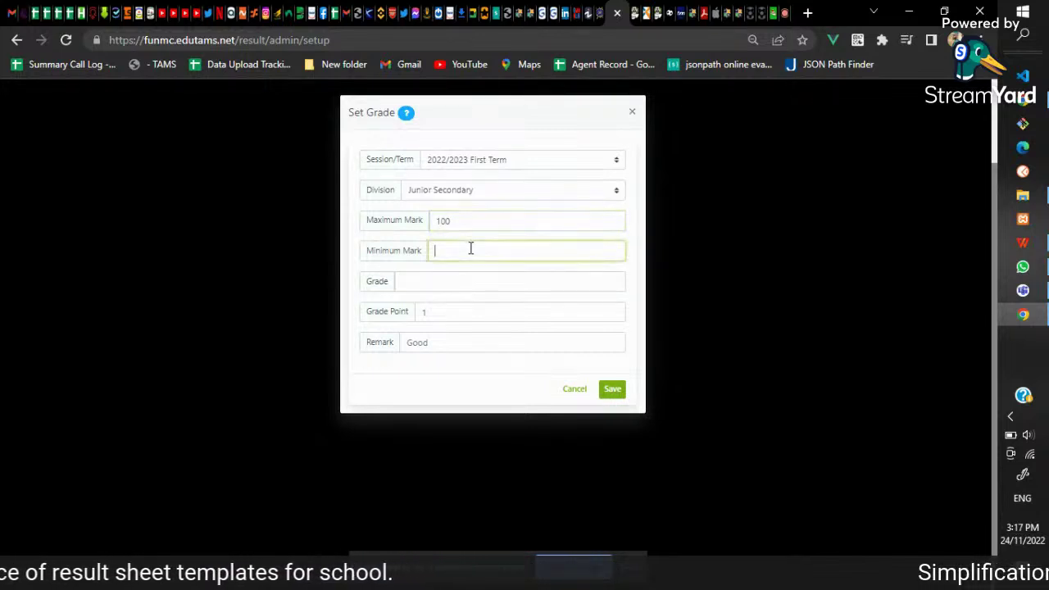
type("80")
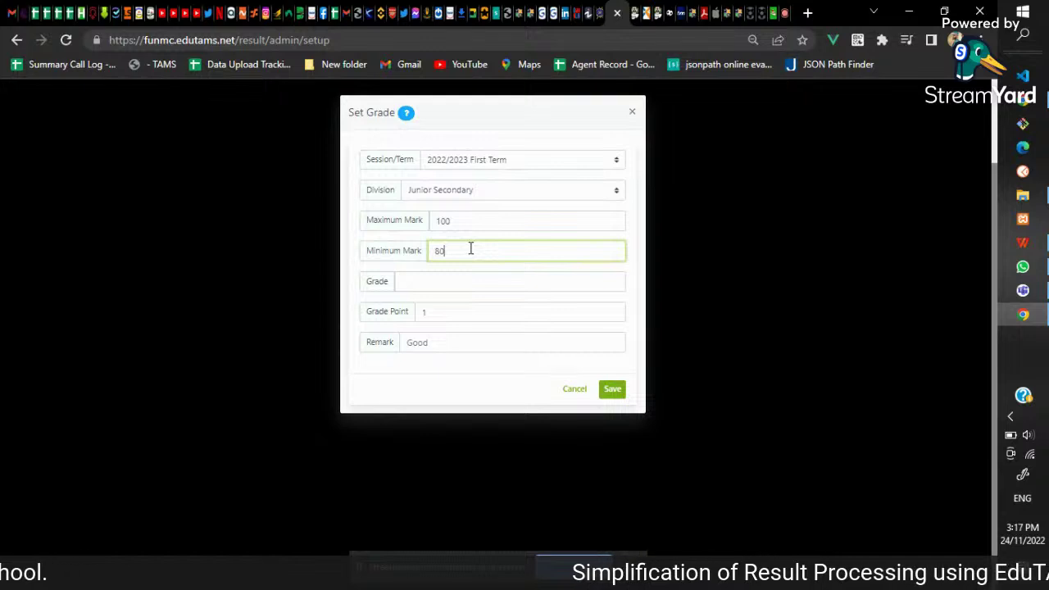
left_click(441, 281)
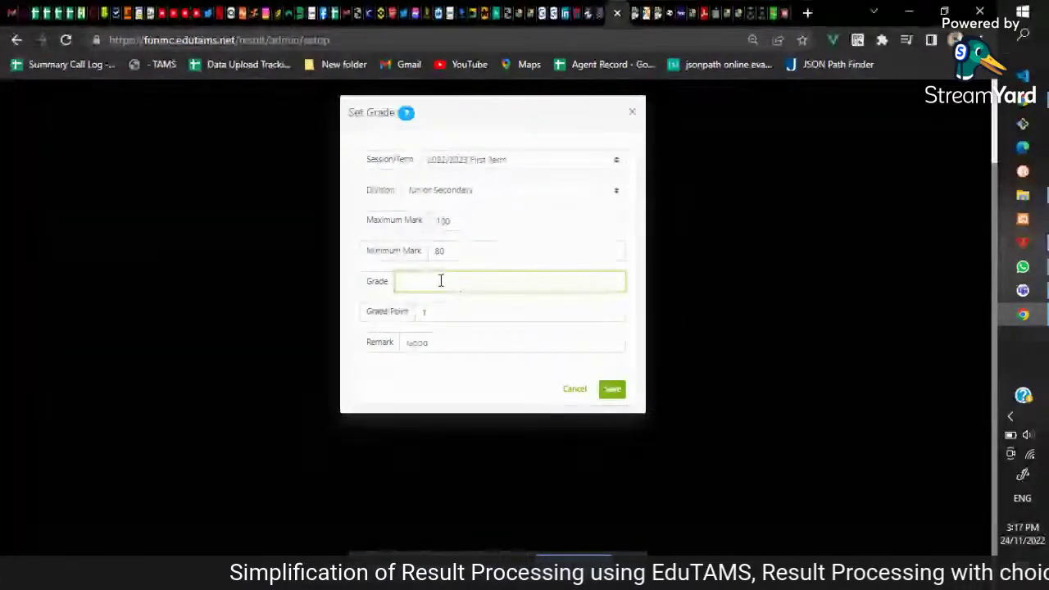
type("A")
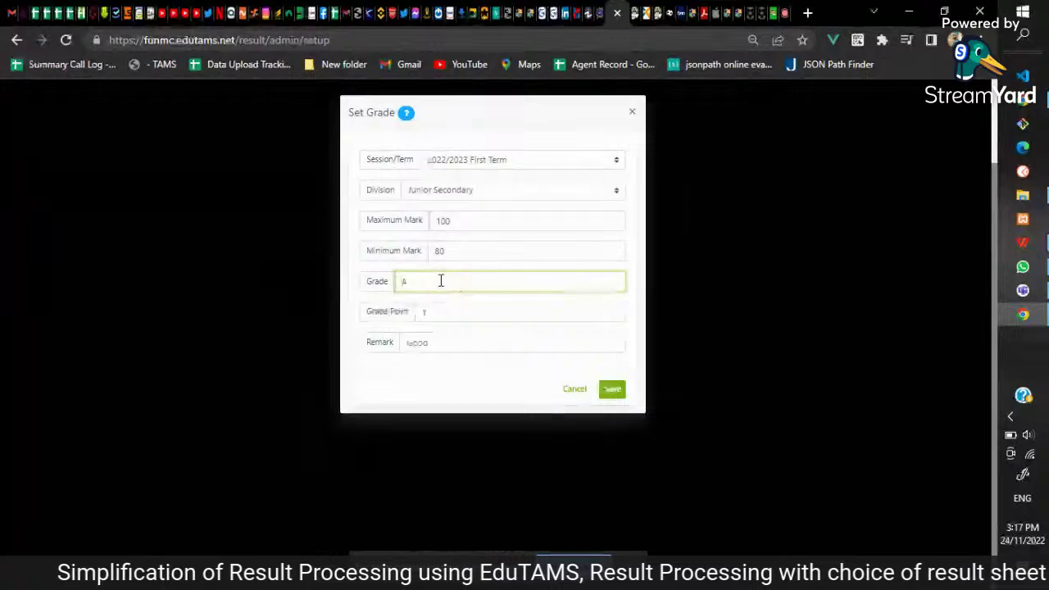
- Set the grade point to 5, enter the remark "Execellent" and save the grade
left_click(440, 304)
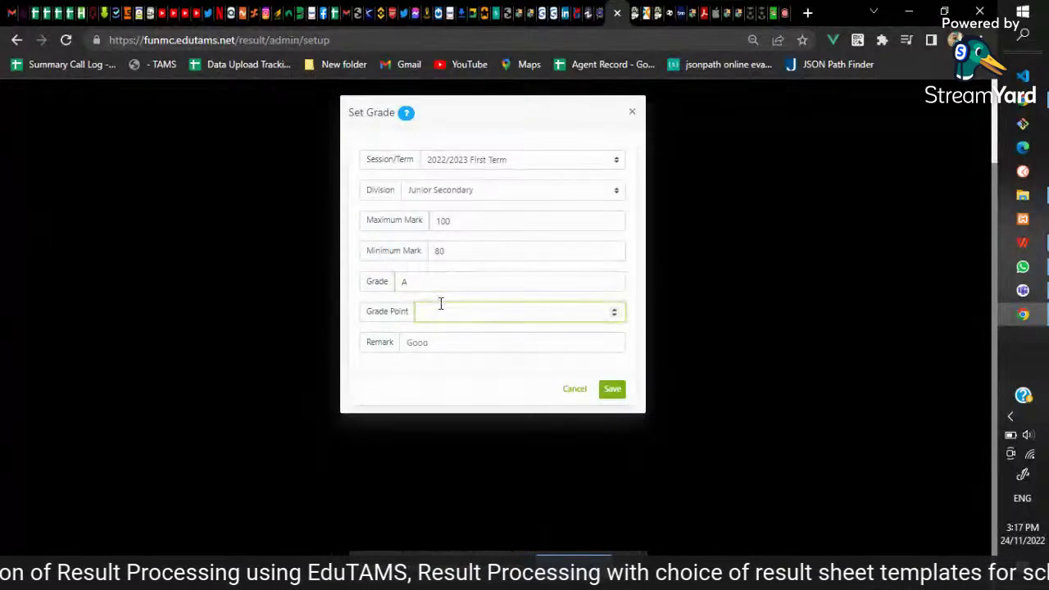
type("5")
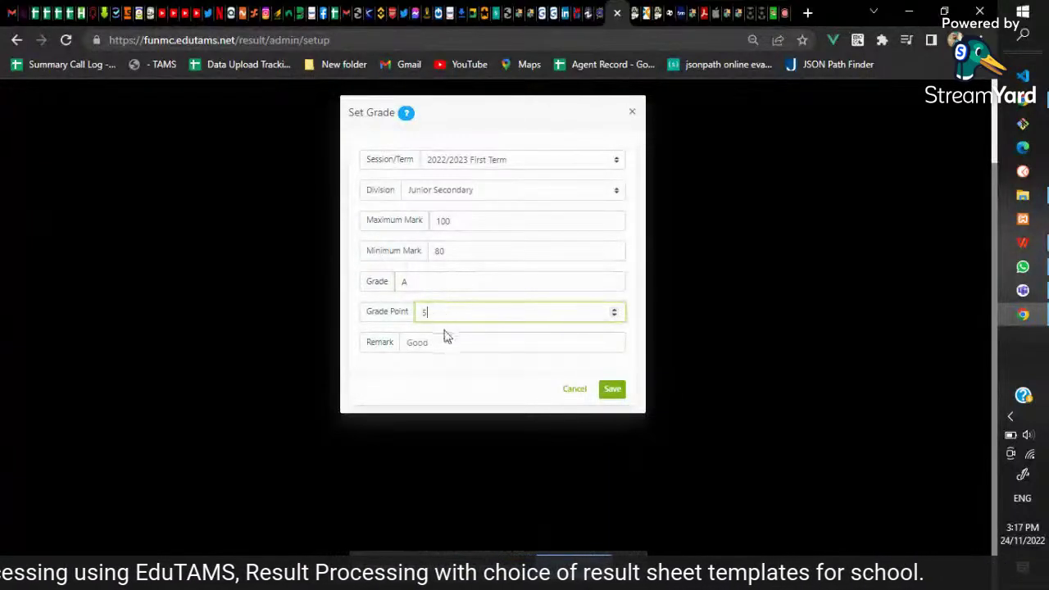
left_click(443, 343)
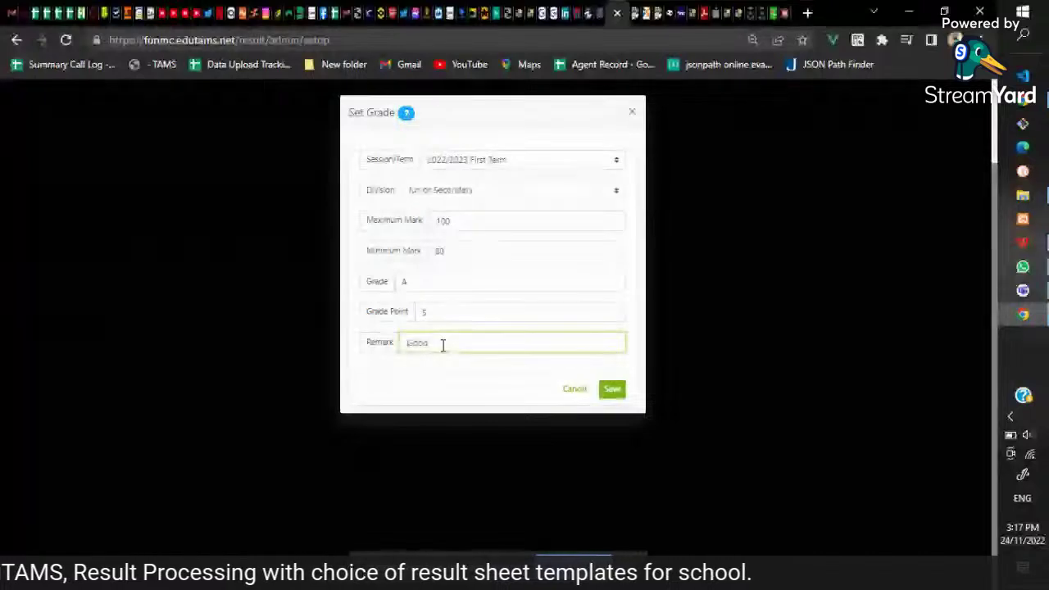
type("Ex")
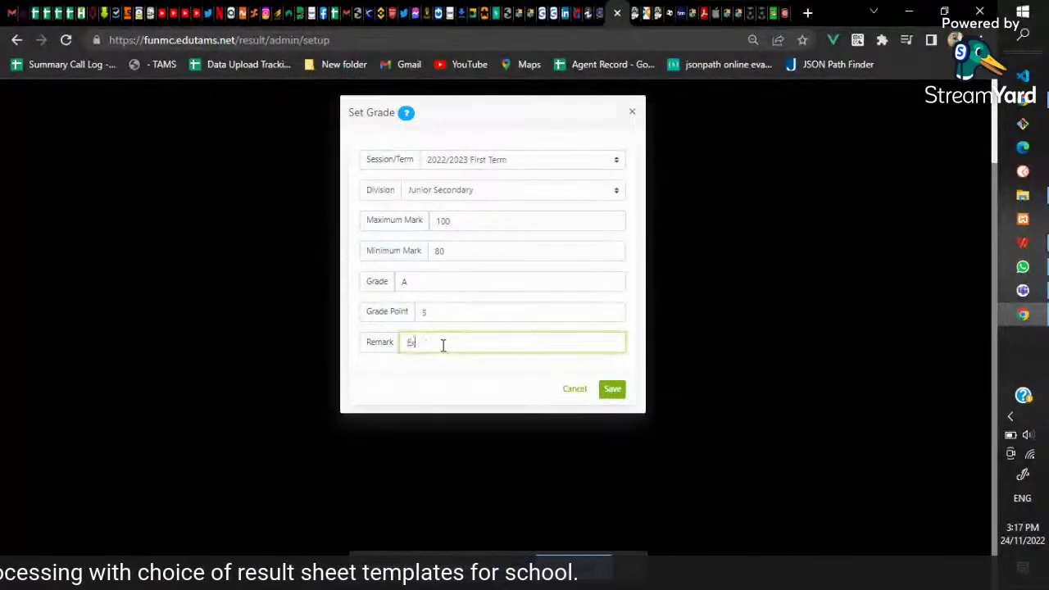
type("ec")
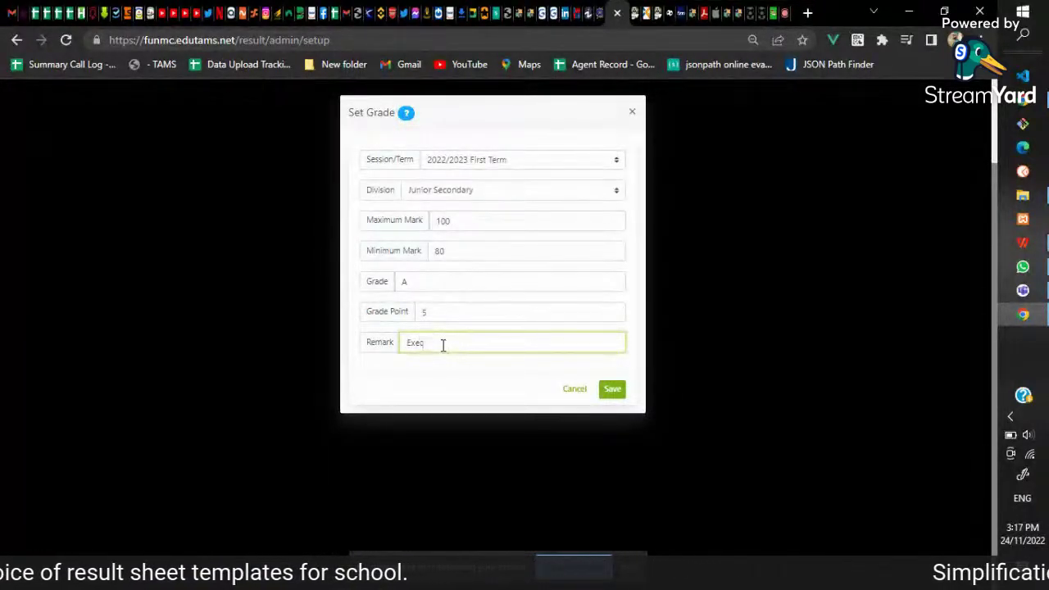
type("ellent")
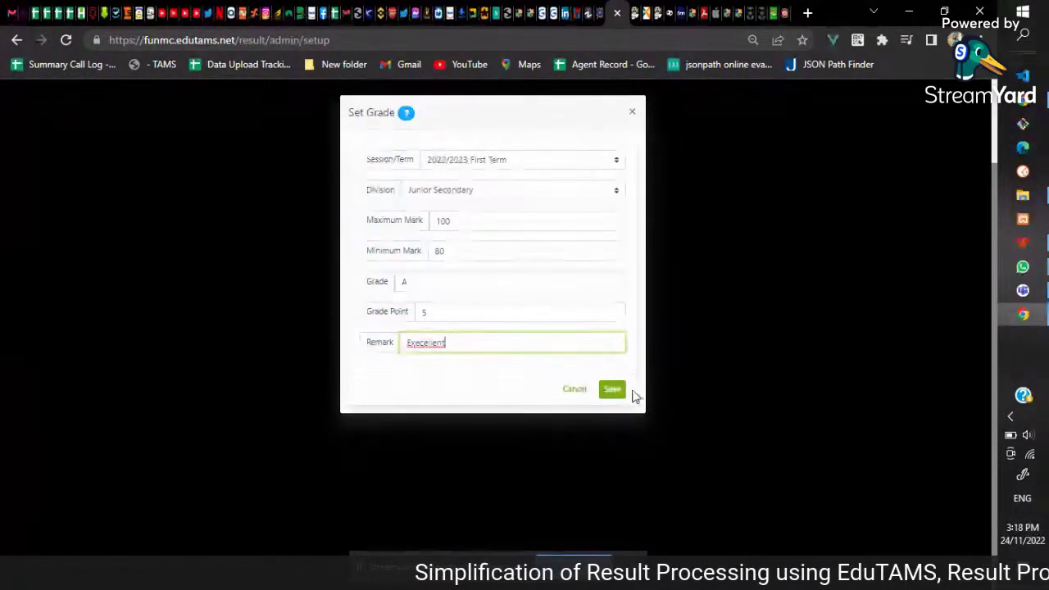
left_click(616, 390)
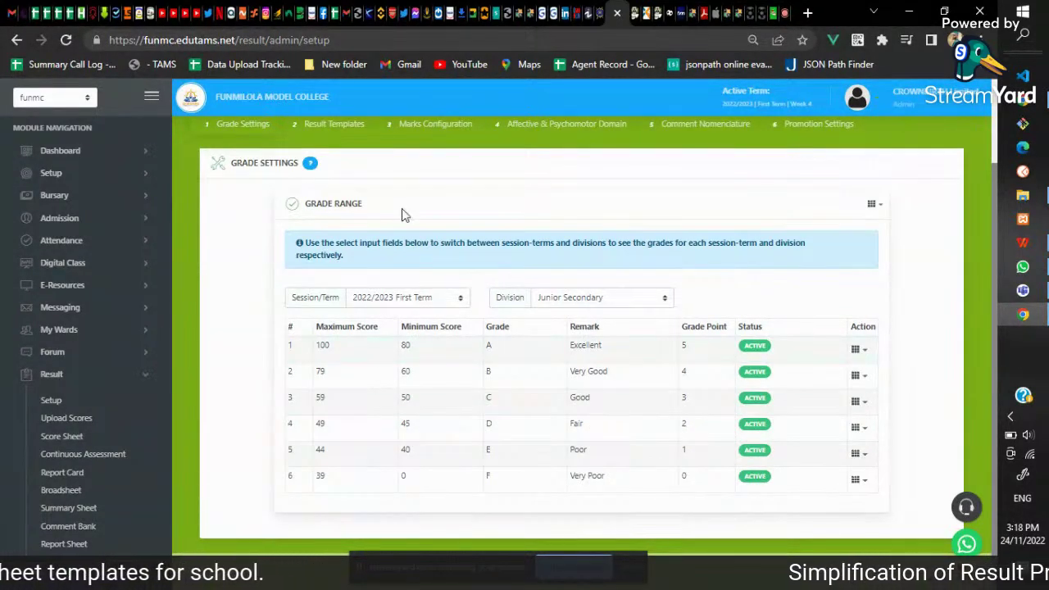
- Open the result templates and show the samples for the Junior Secondary division
left_click(332, 127)
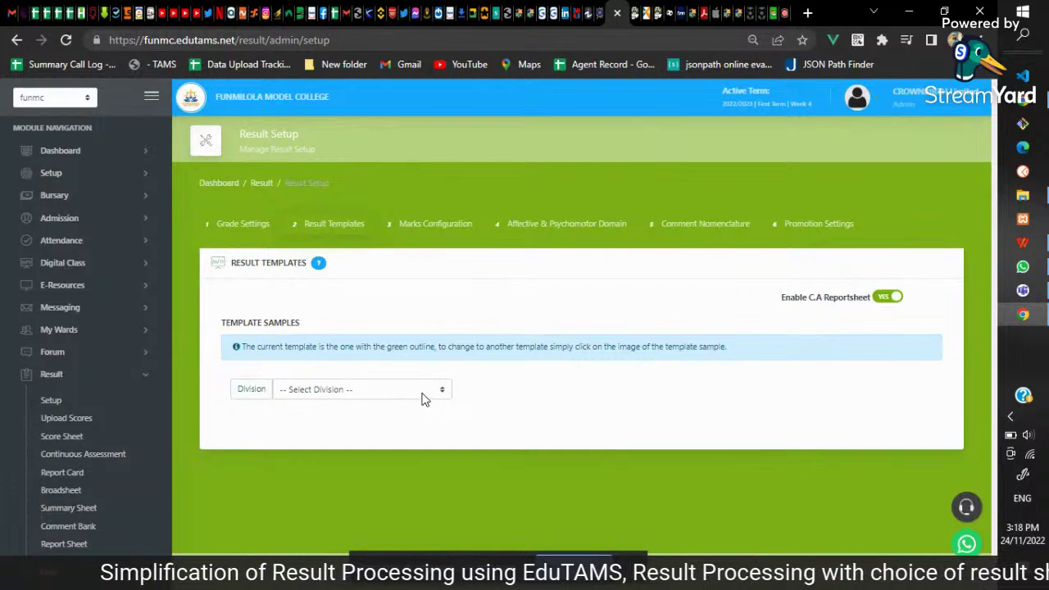
left_click(423, 399)
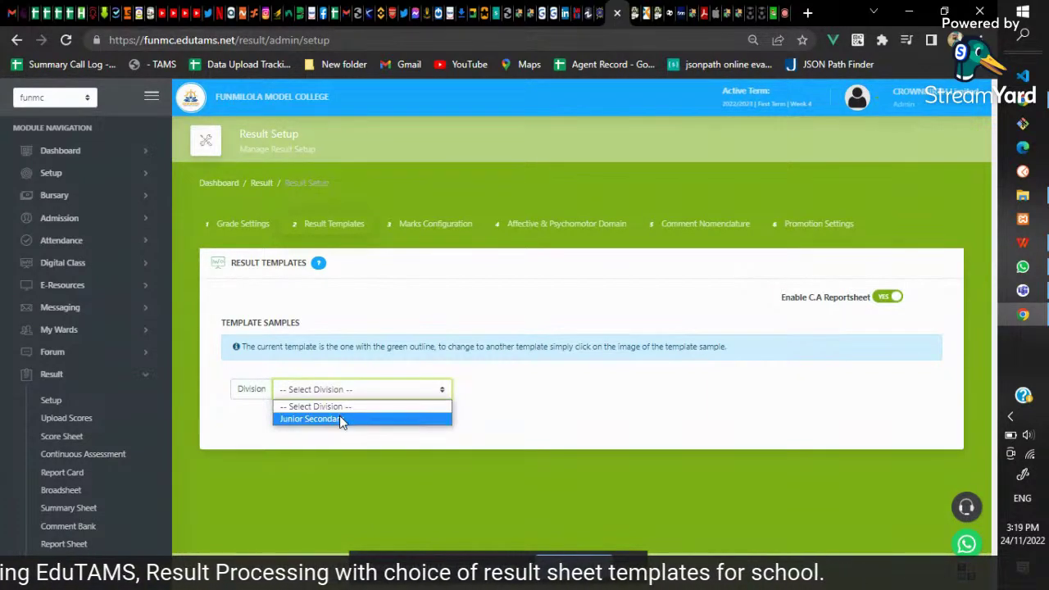
left_click(339, 418)
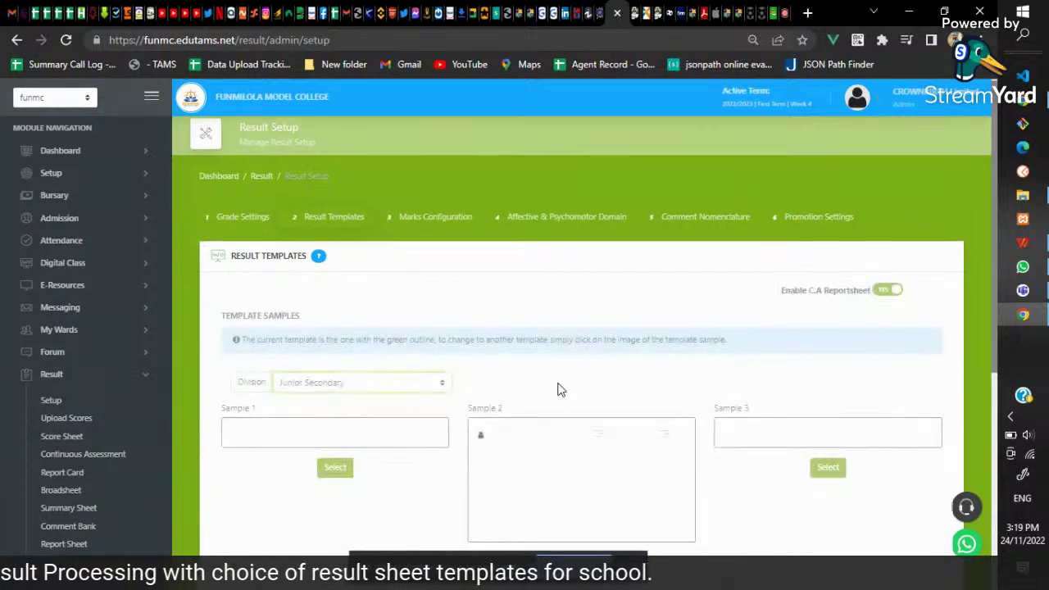
- Look through all the result template samples, checking their layouts and which one is currently selected
scroll(557, 388, "down", 4)
scroll(559, 390, "up", 2)
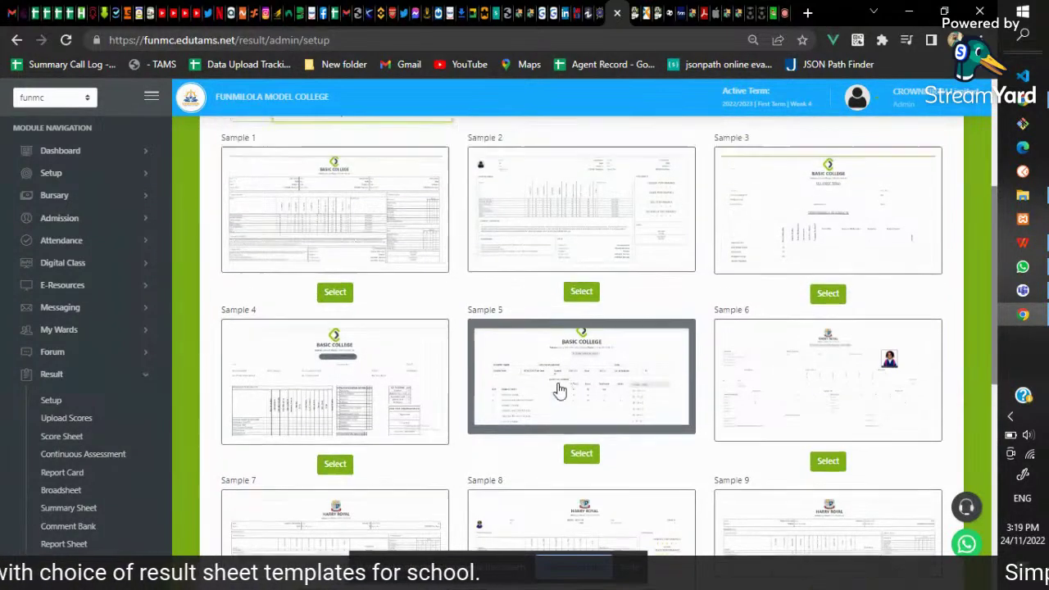
scroll(559, 390, "down", 1)
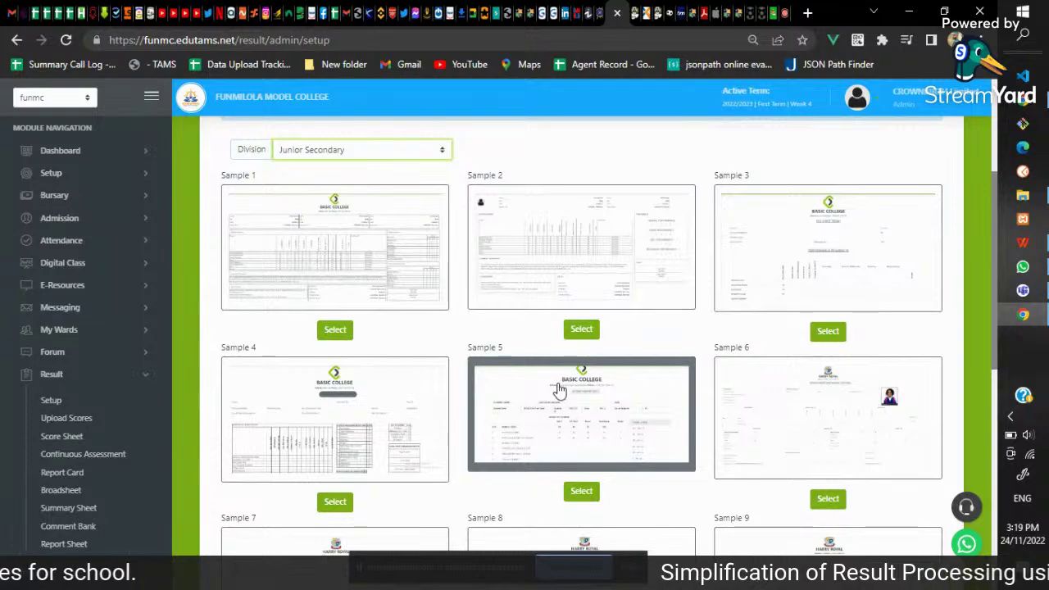
scroll(559, 390, "down", 1)
scroll(559, 390, "down", 1)
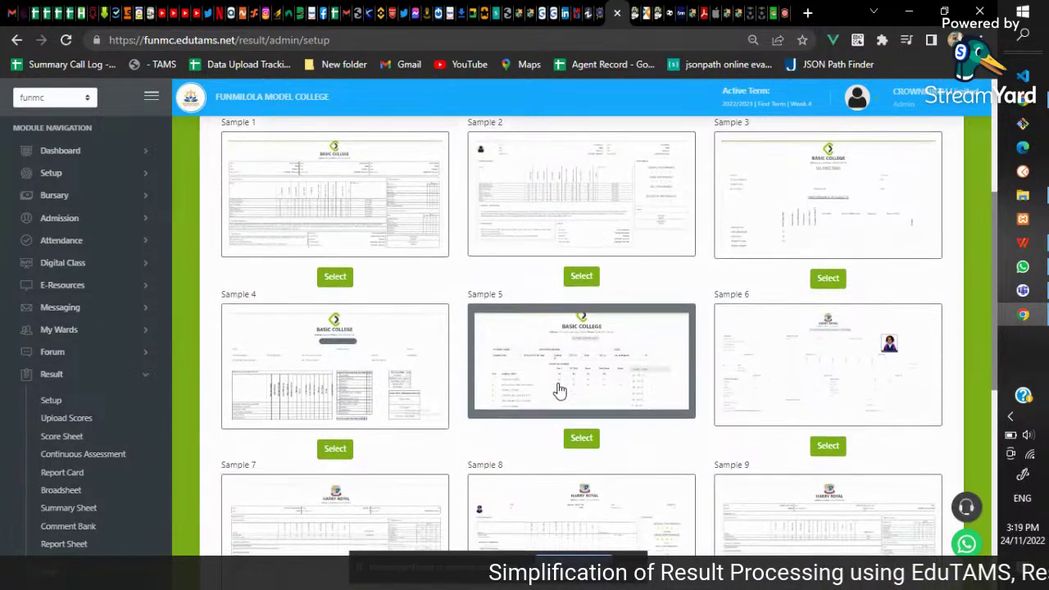
scroll(559, 390, "down", 1)
scroll(559, 390, "down", 5)
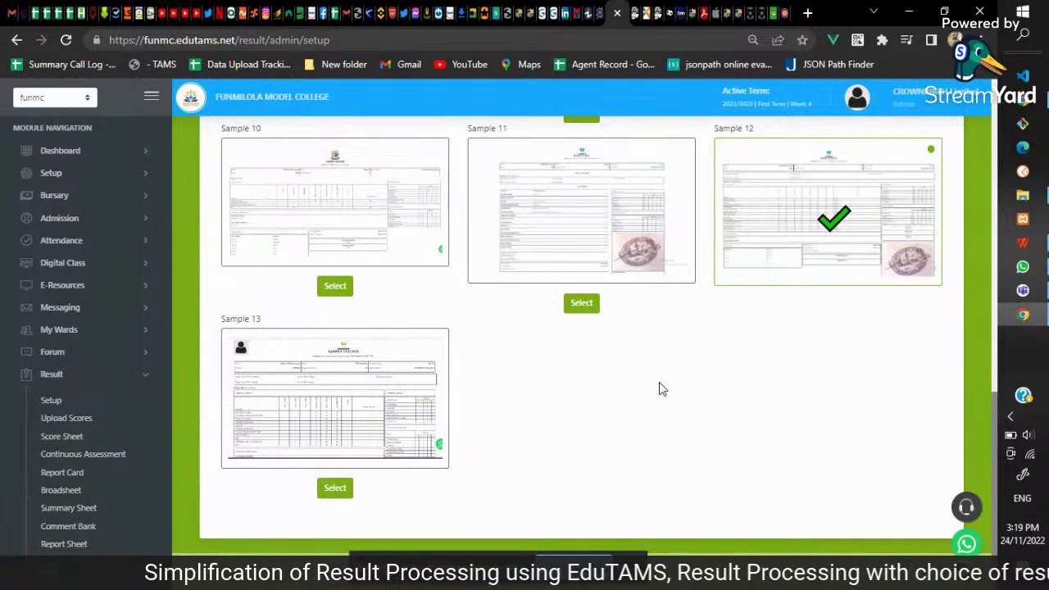
scroll(655, 356, "up", 1)
scroll(656, 353, "up", 6)
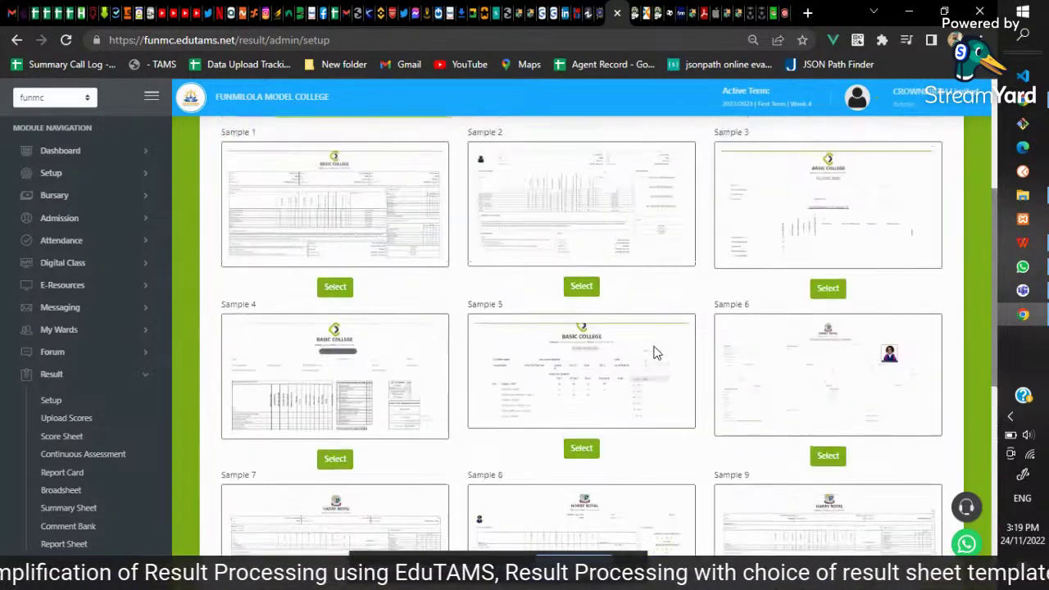
- Select Sample 1 as the Junior Secondary result template and switch the choice to Sample 7
left_click(336, 289)
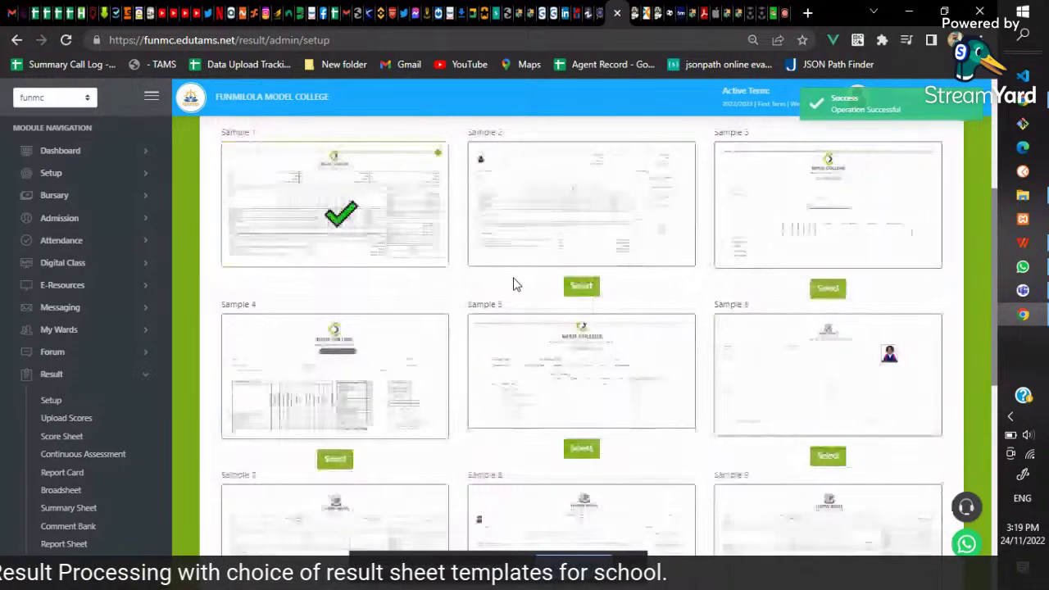
scroll(514, 284, "down", 3)
left_click(337, 336)
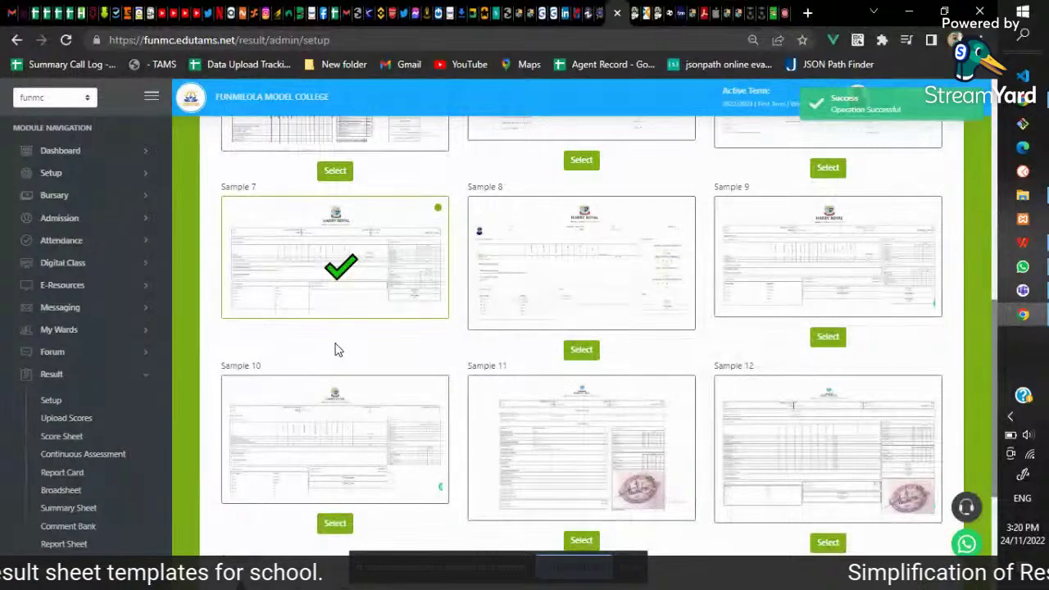
- Open the marks configuration of the Junior Secondary division for the 2022/2023 First Term to adjust its settings
scroll(603, 234, "up", 7)
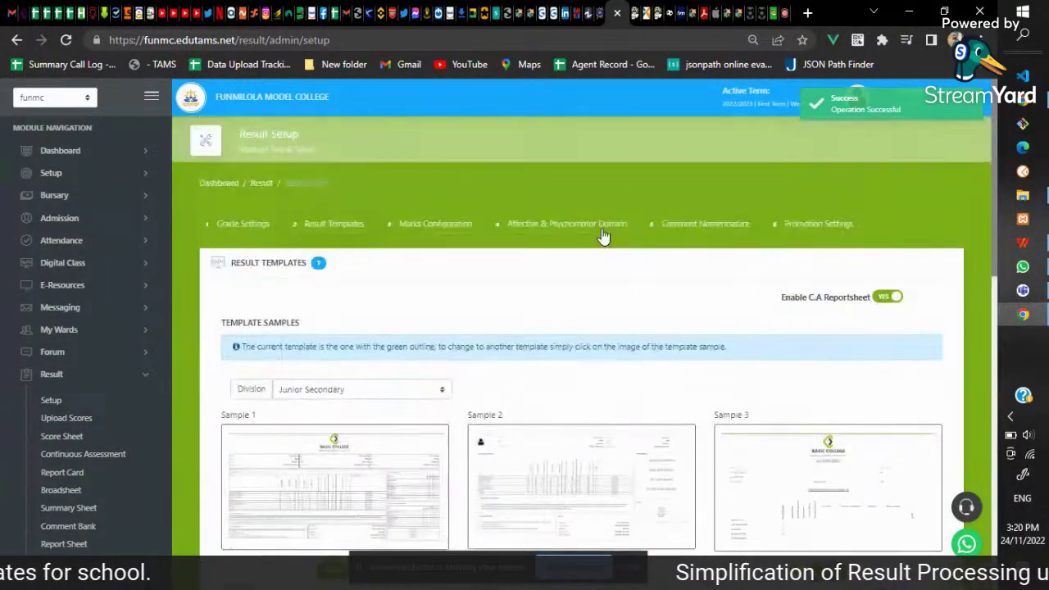
left_click(430, 229)
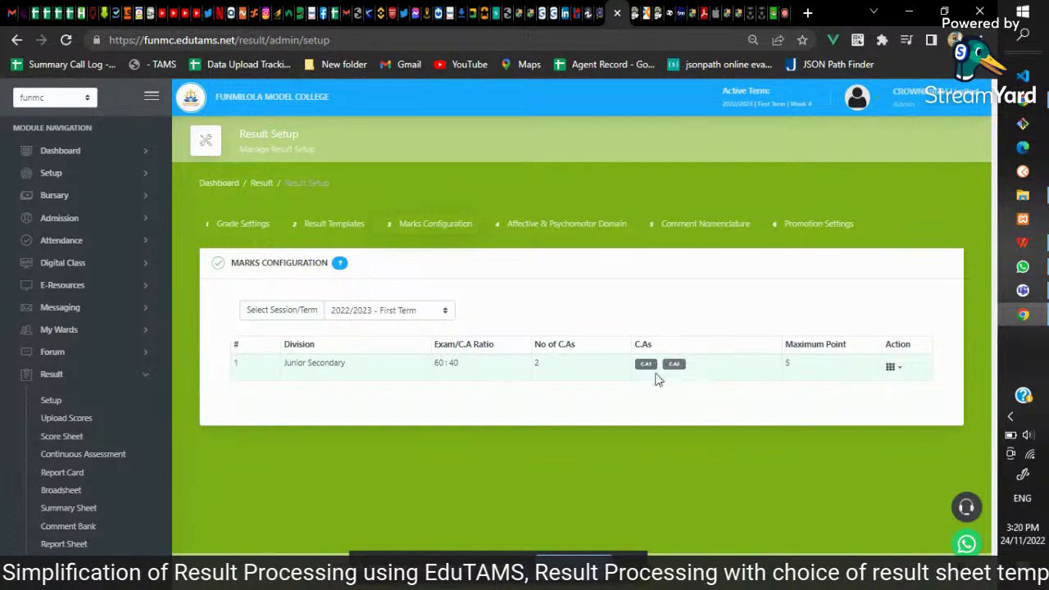
left_click(891, 369)
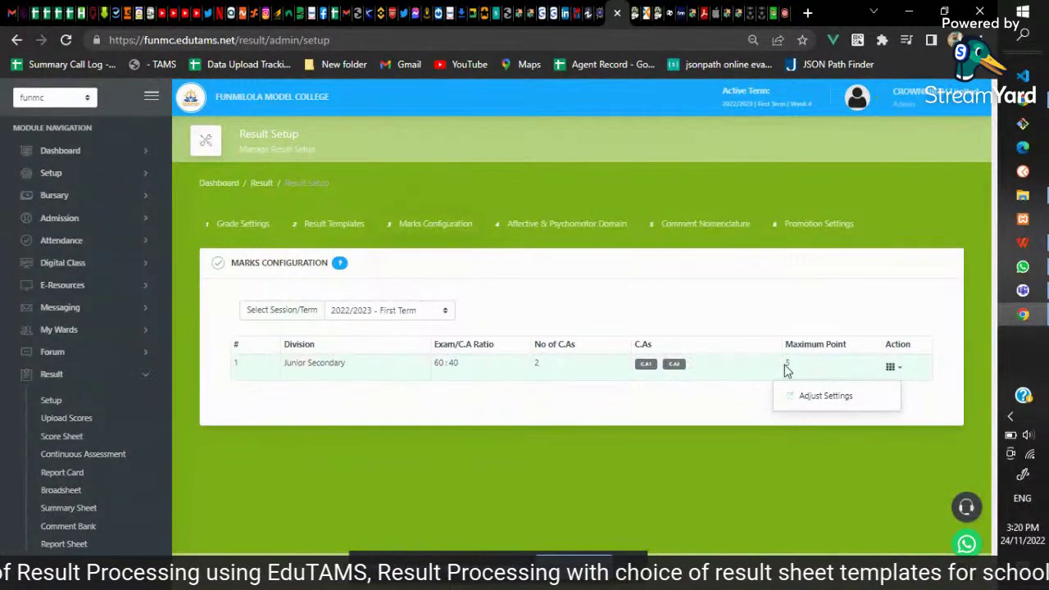
left_click(829, 398)
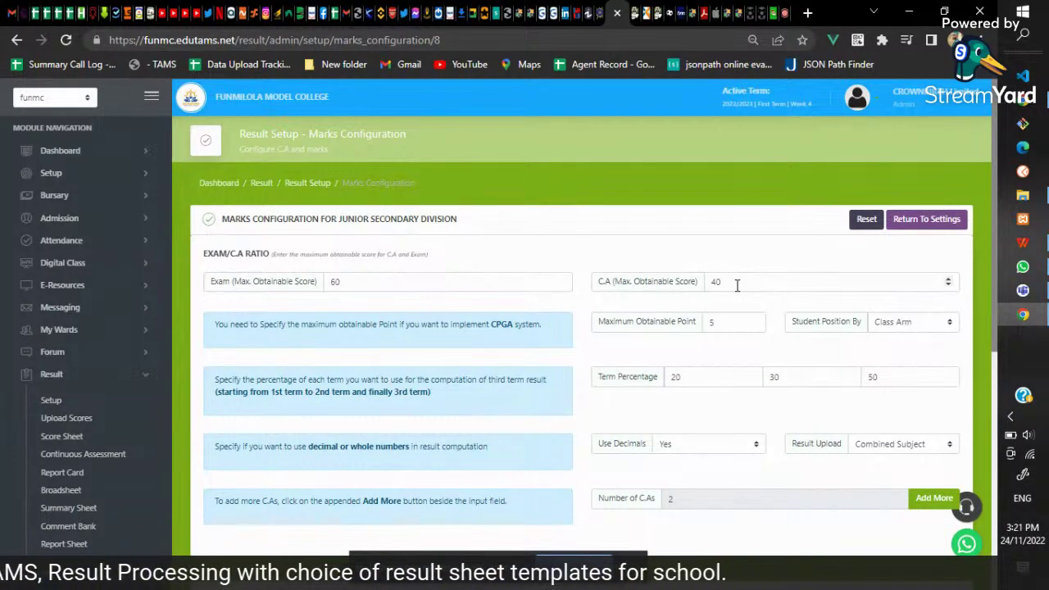
- Set the maximum obtainable score to 70 for the exam and 30 for the C.A
left_click(332, 284)
key("BackSpace")
key("BackSpace")
type("7")
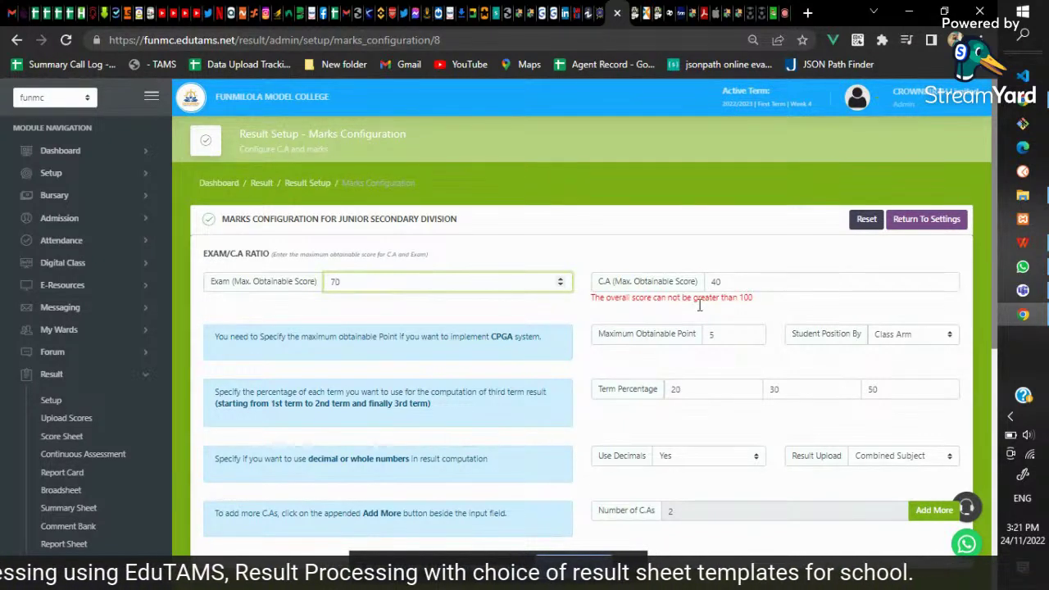
double_click(715, 282)
type("3")
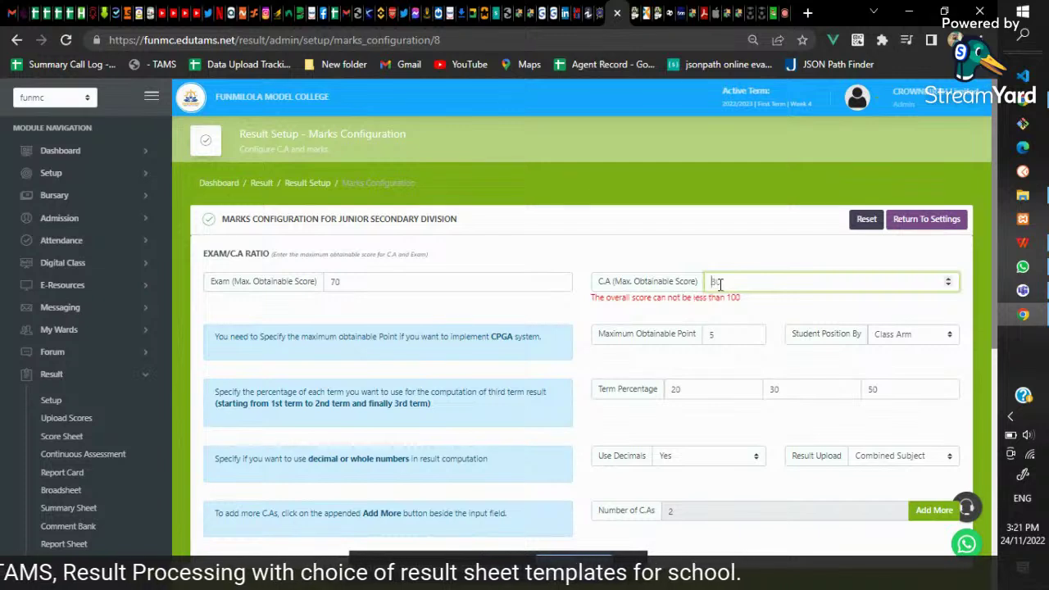
type("0")
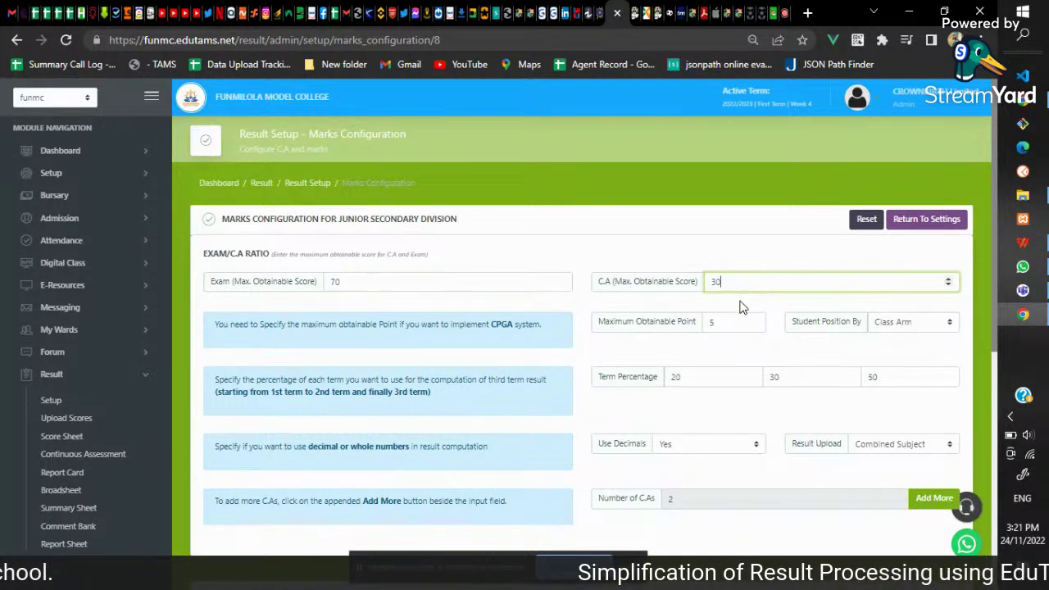
- Set the maximum obtainable point to 5 and base the student position on Class
scroll(740, 306, "down", 1)
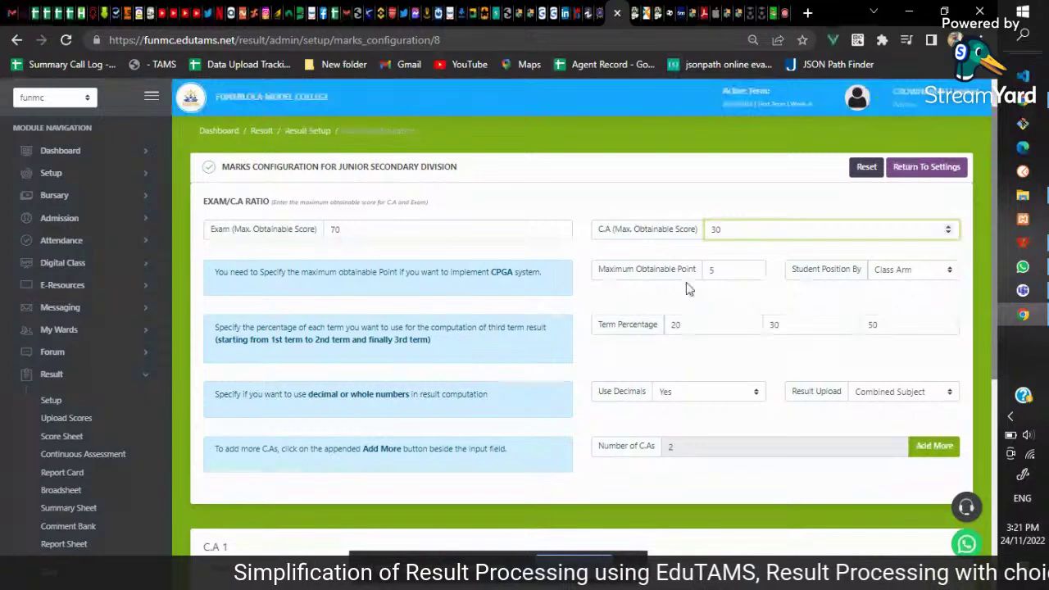
left_click(754, 270)
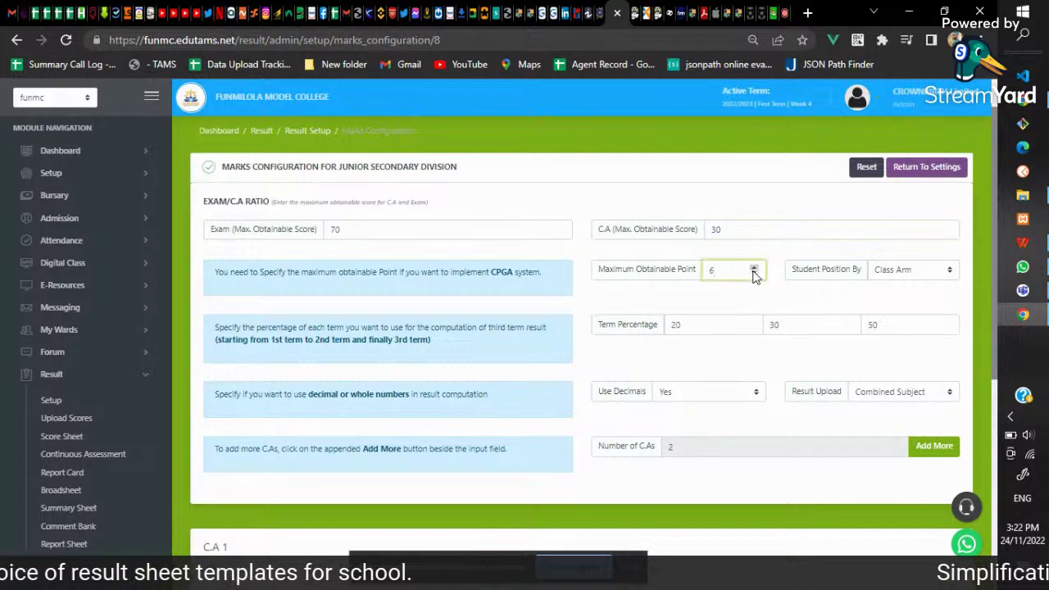
left_click(753, 277)
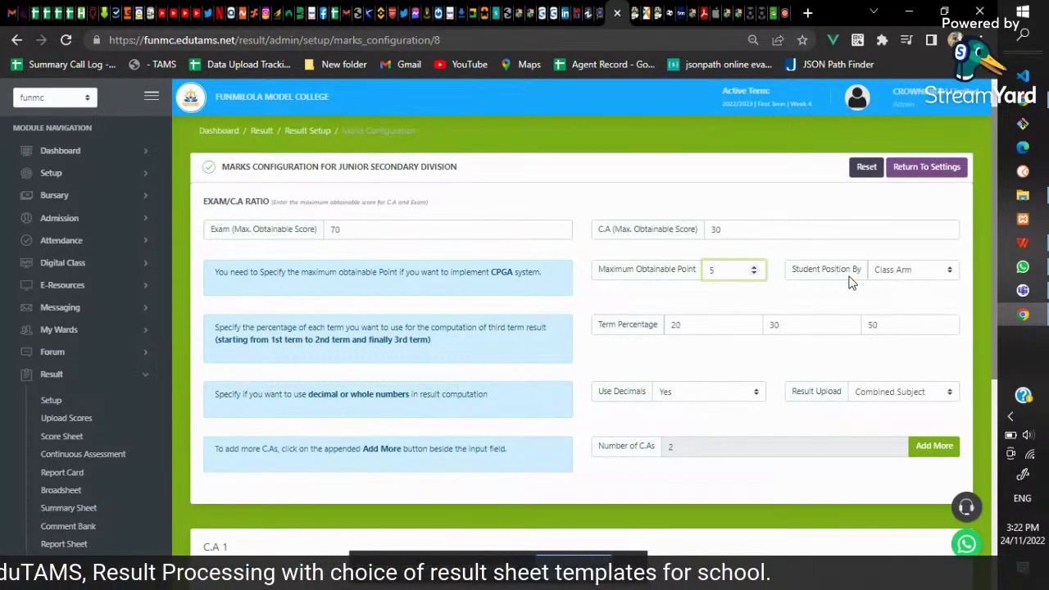
left_click(916, 273)
left_click(913, 301)
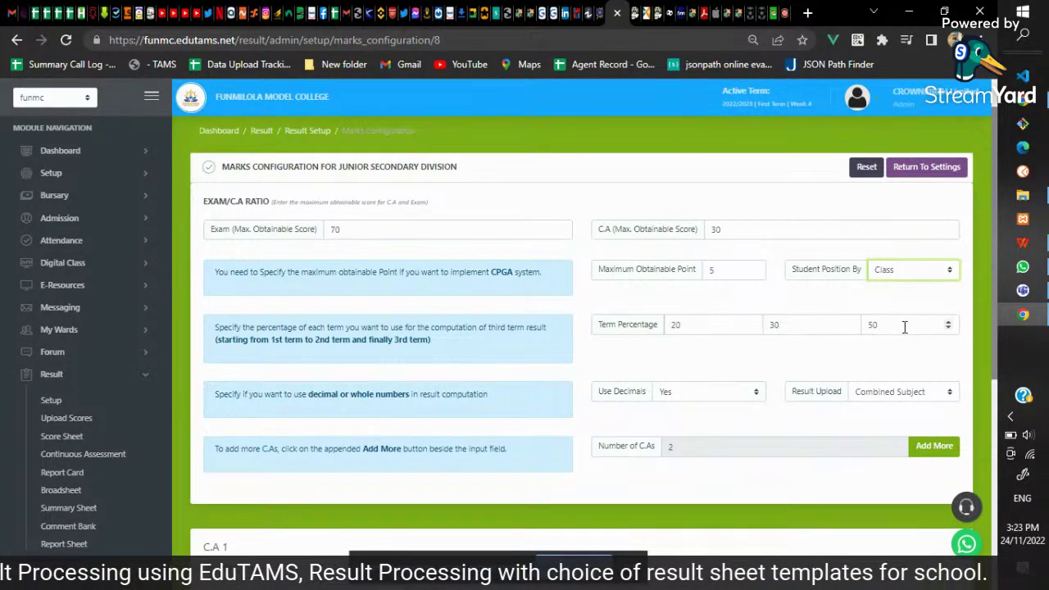
- Set the use of decimals to No and the result upload to Per Subject
scroll(560, 378, "down", 2)
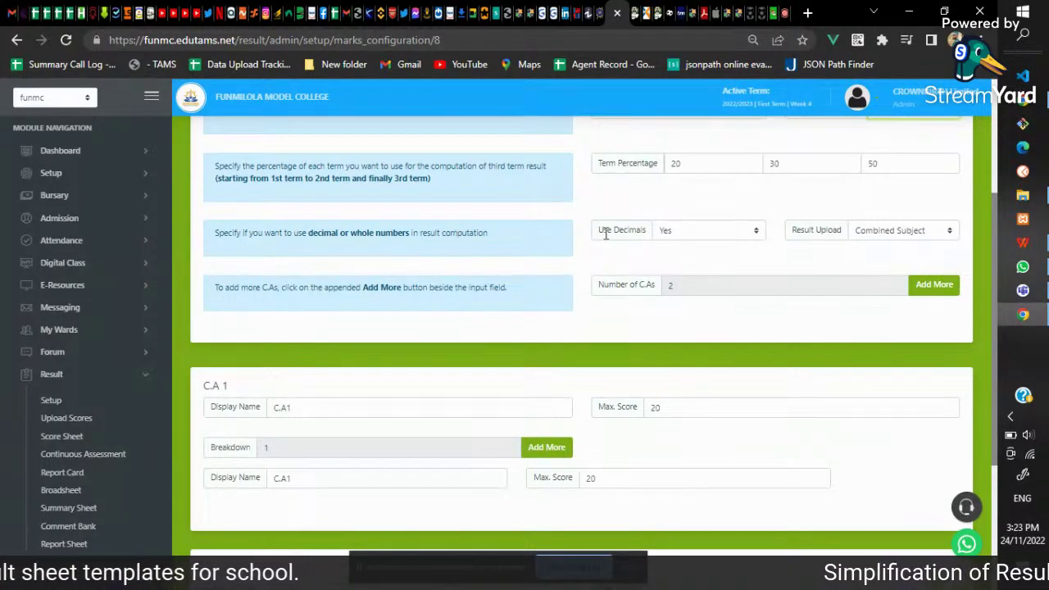
left_click(710, 231)
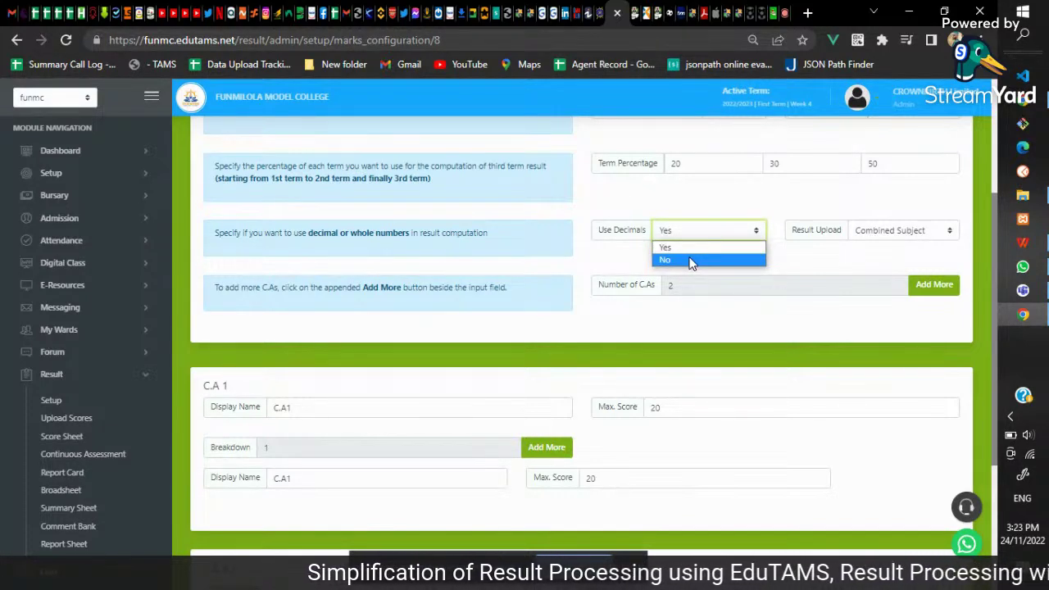
left_click(690, 260)
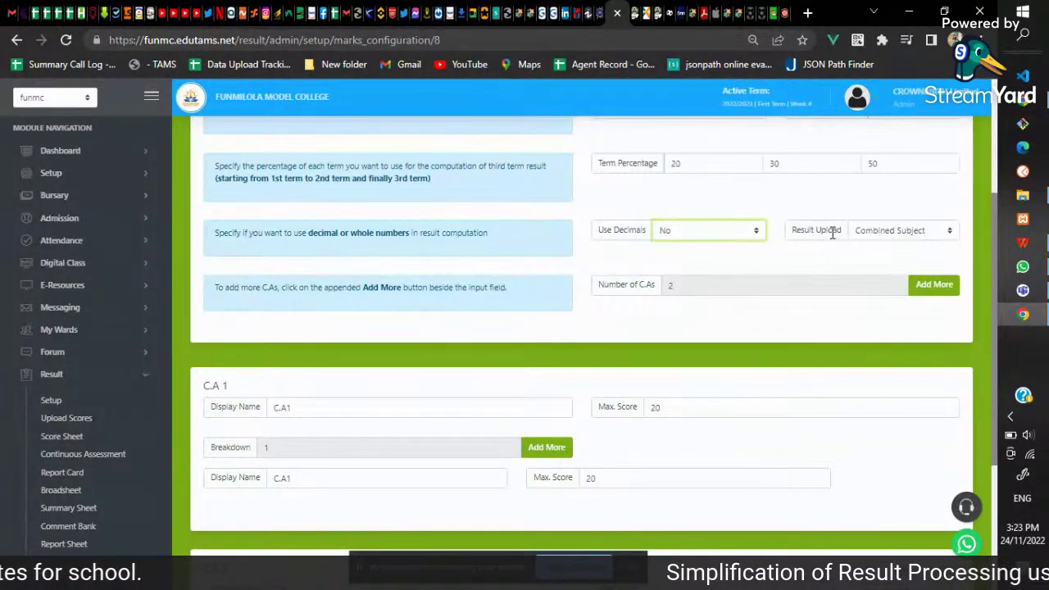
left_click(926, 232)
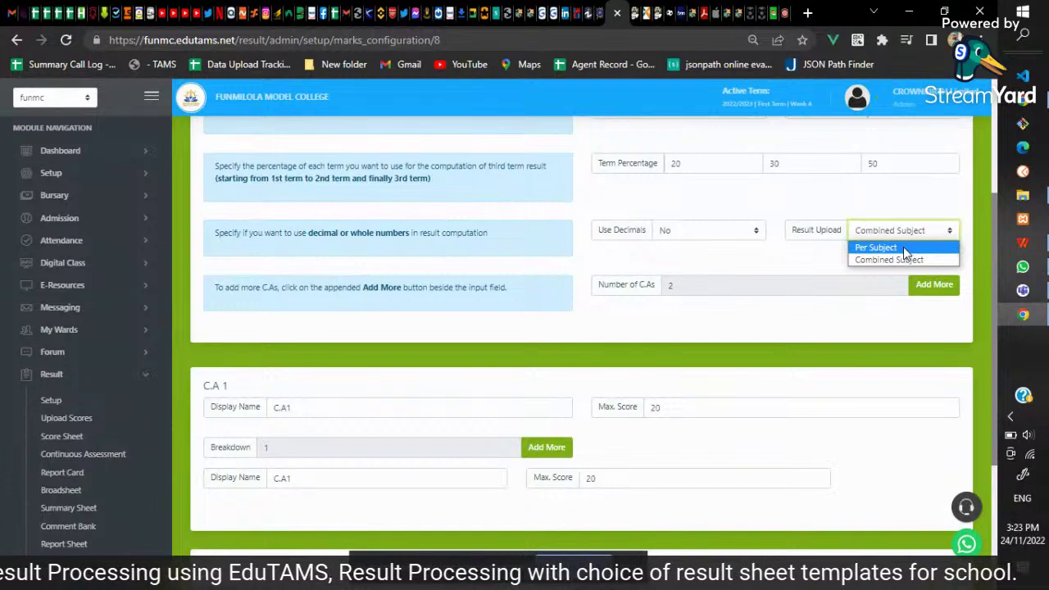
left_click(877, 247)
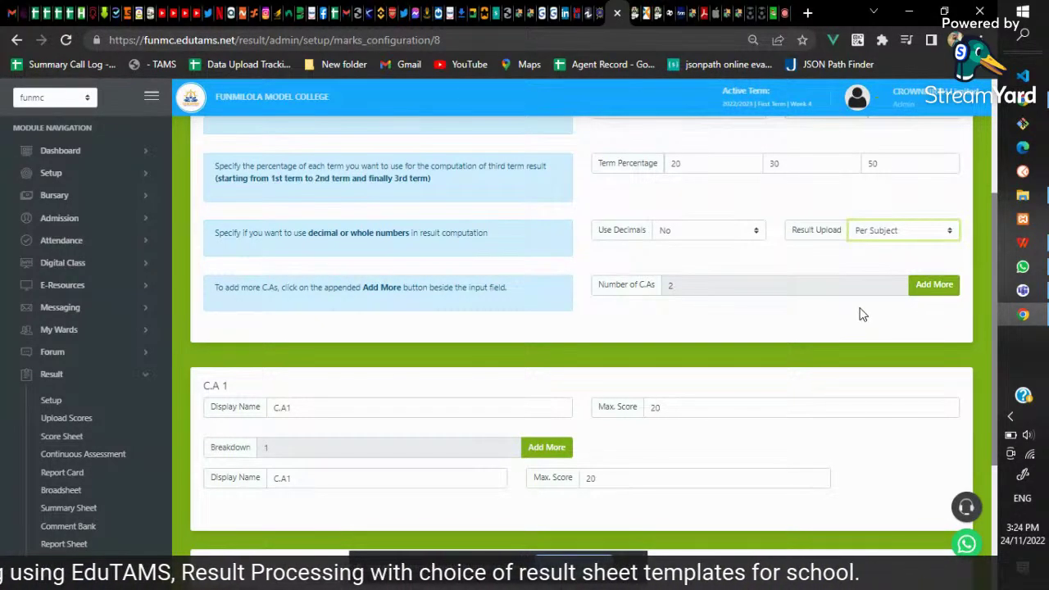
- Rename C.A 1 and its breakdown entry as "Welcome Test"
scroll(686, 344, "down", 2)
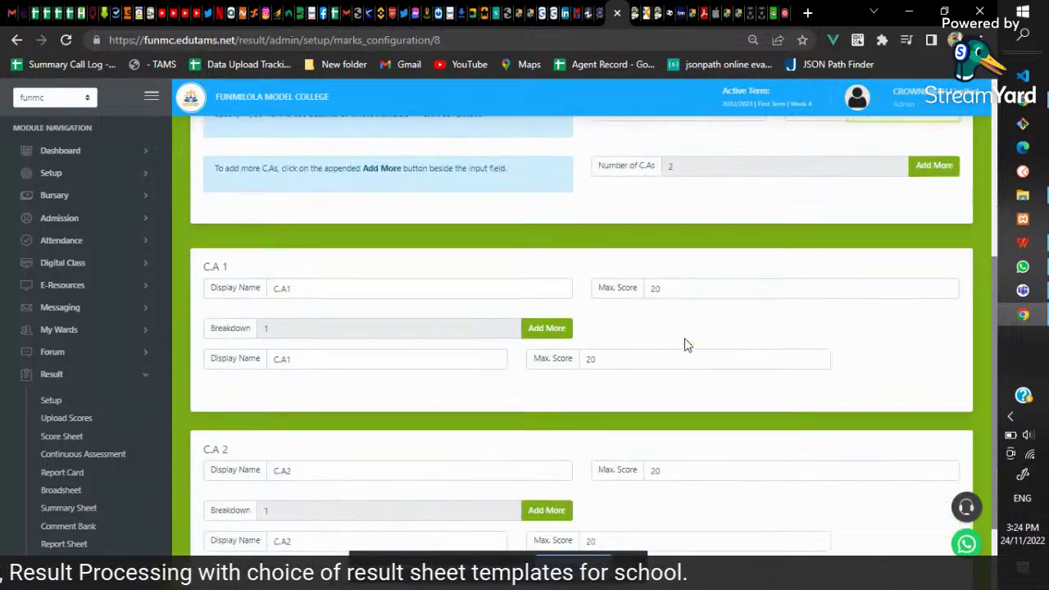
scroll(739, 246, "up", 1)
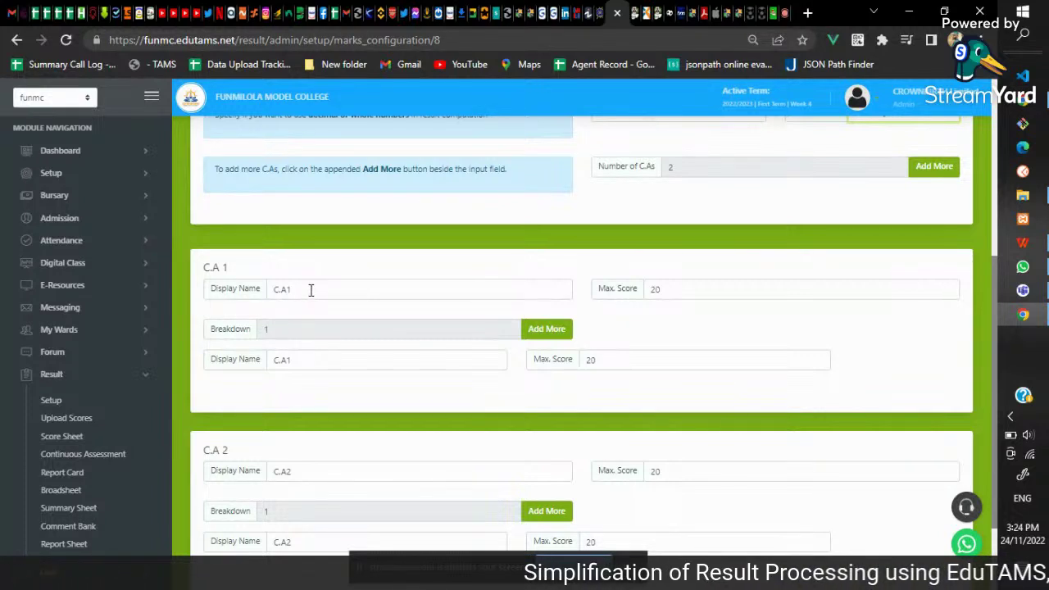
left_click_drag(311, 290, 250, 291)
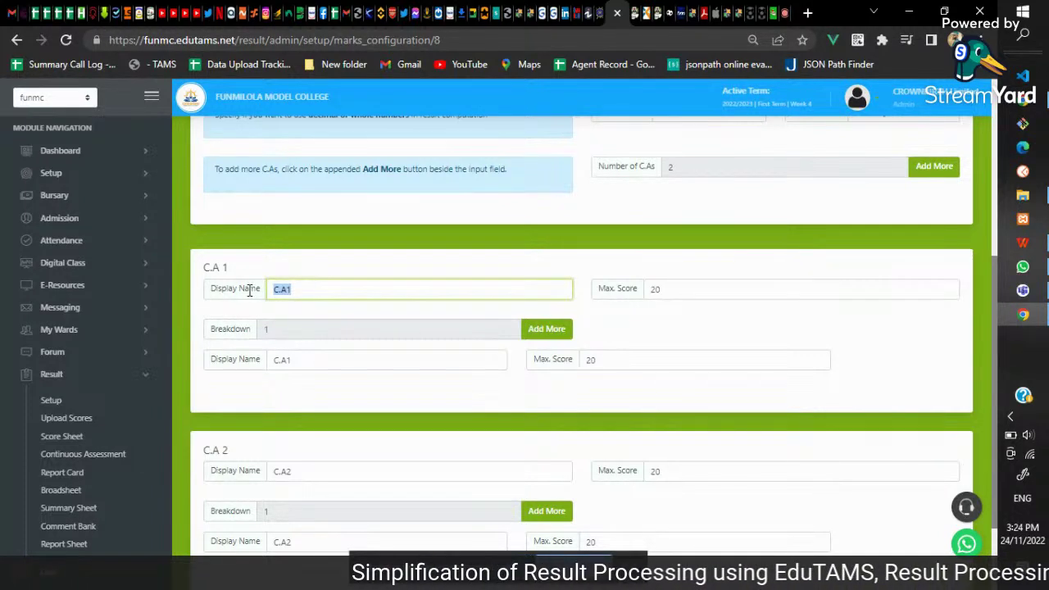
type("Welcome Test")
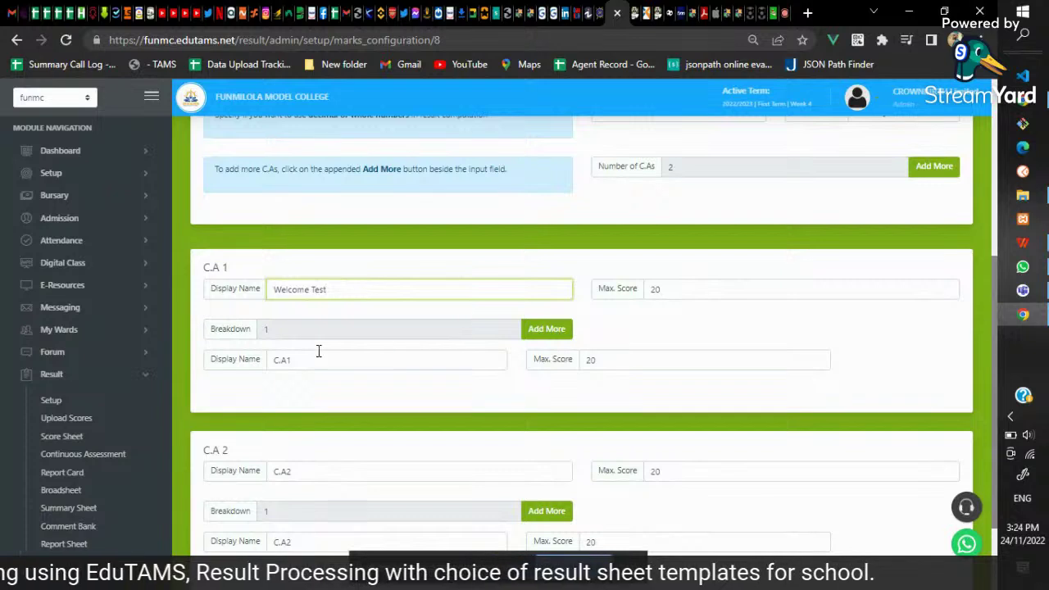
left_click_drag(352, 293, 240, 284)
key("ctrl+c")
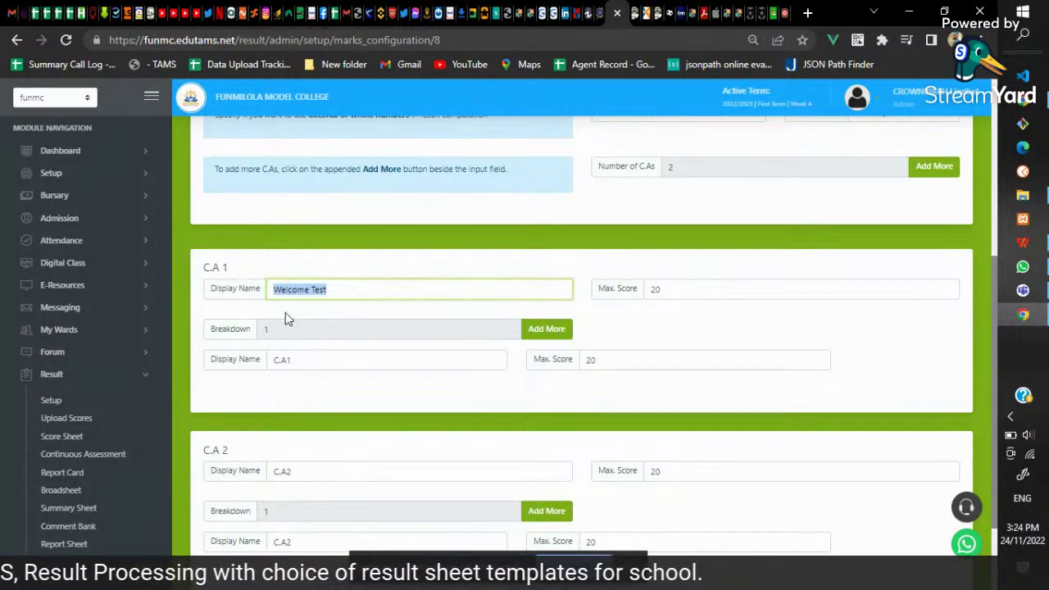
left_click_drag(319, 365, 265, 363)
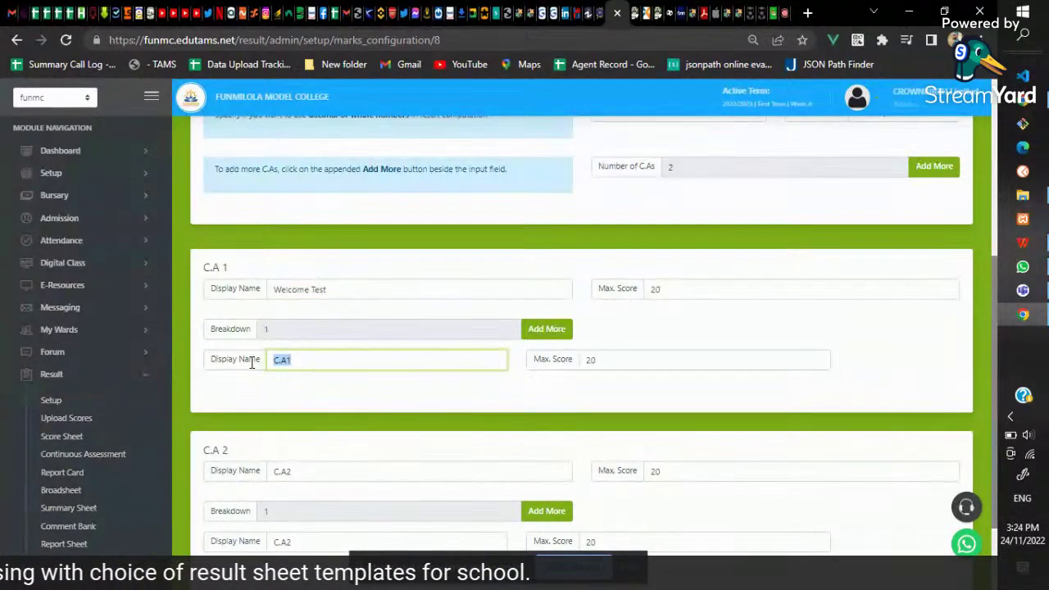
key("ctrl+v")
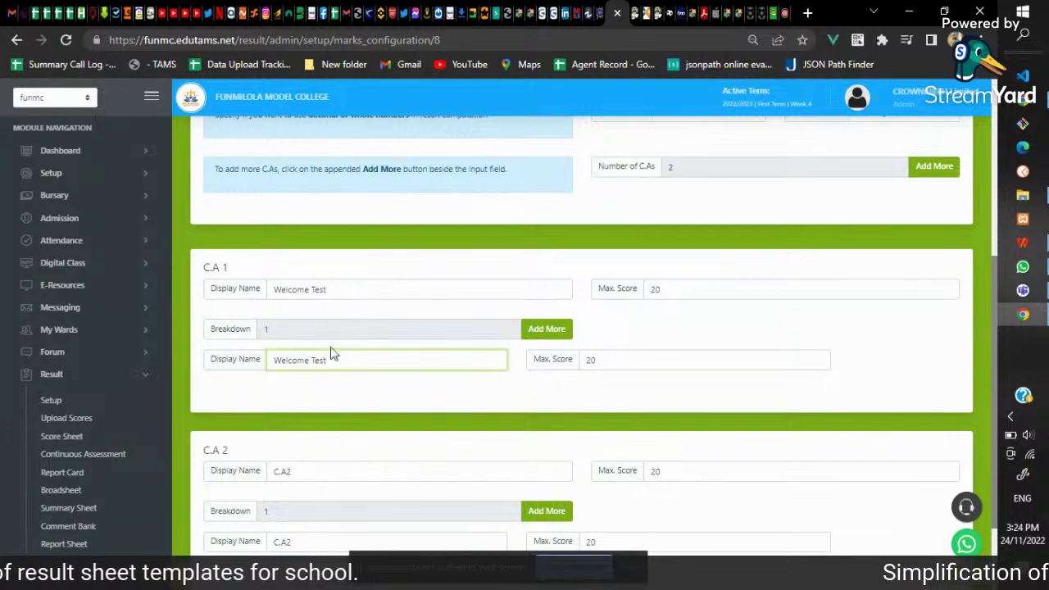
- Set the maximum score of C.A 1 and of its breakdown entry to 15
left_click(685, 288)
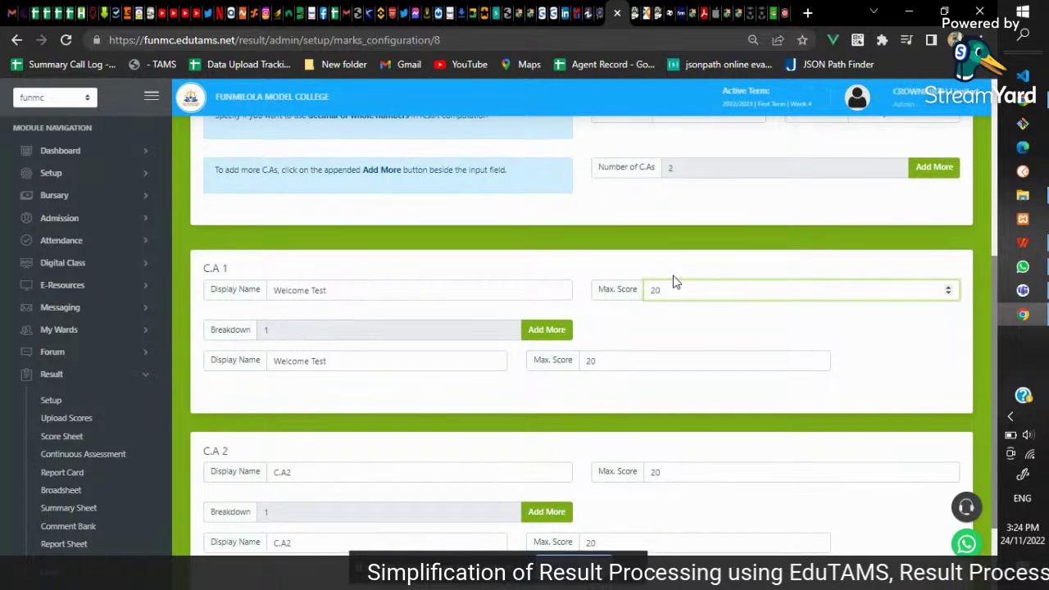
scroll(673, 281, "up", 5)
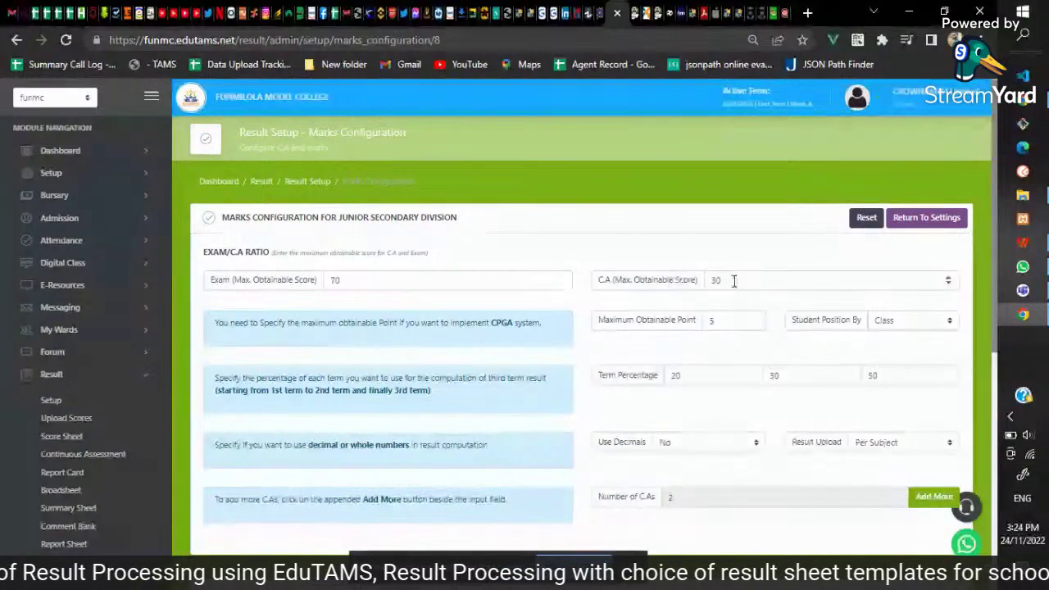
scroll(735, 281, "down", 4)
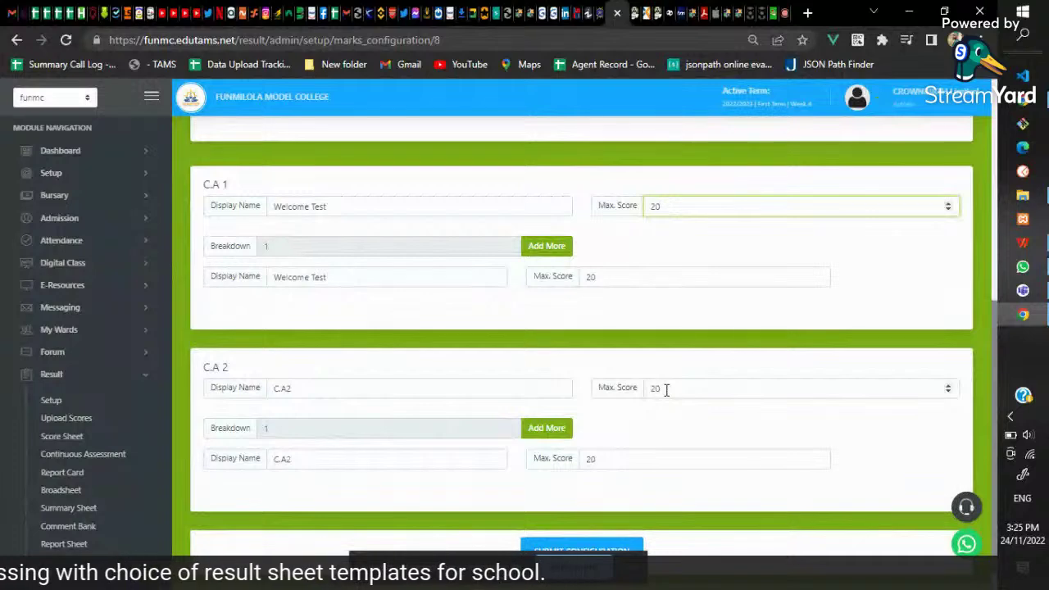
key("BackSpace")
key("BackSpace")
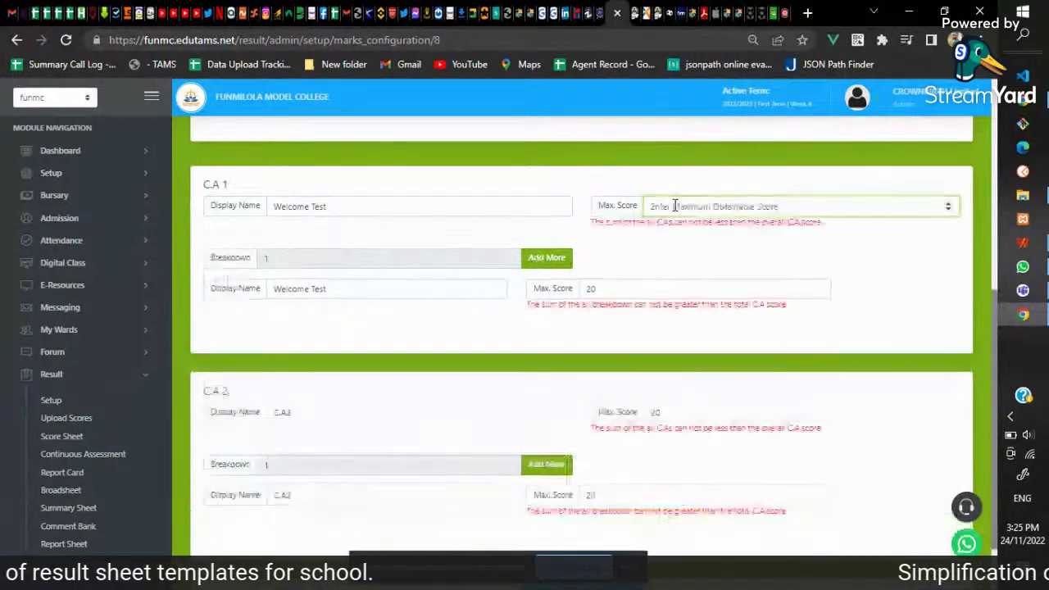
type("15")
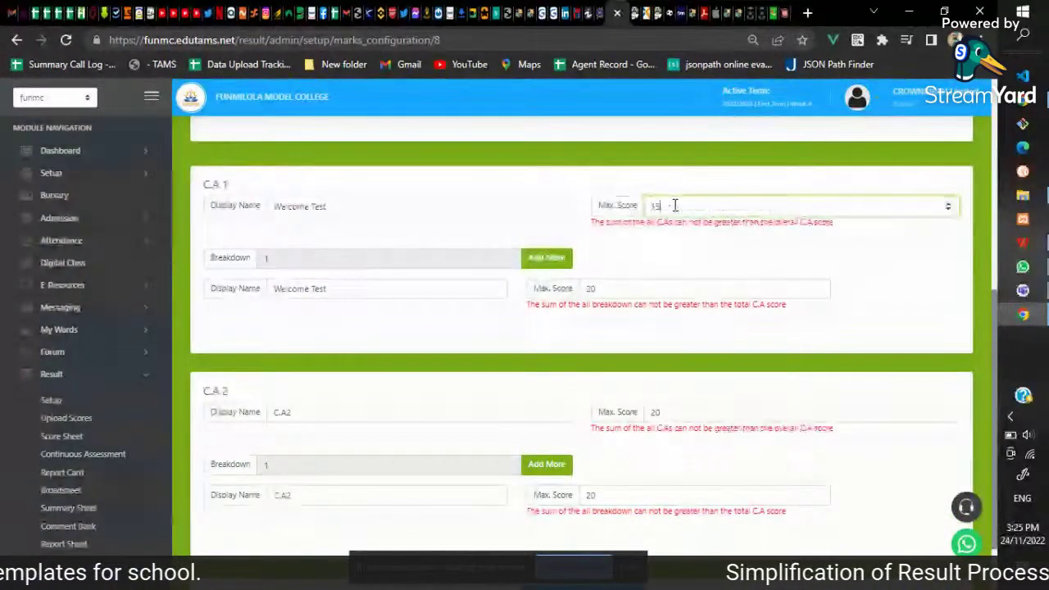
left_click(608, 295)
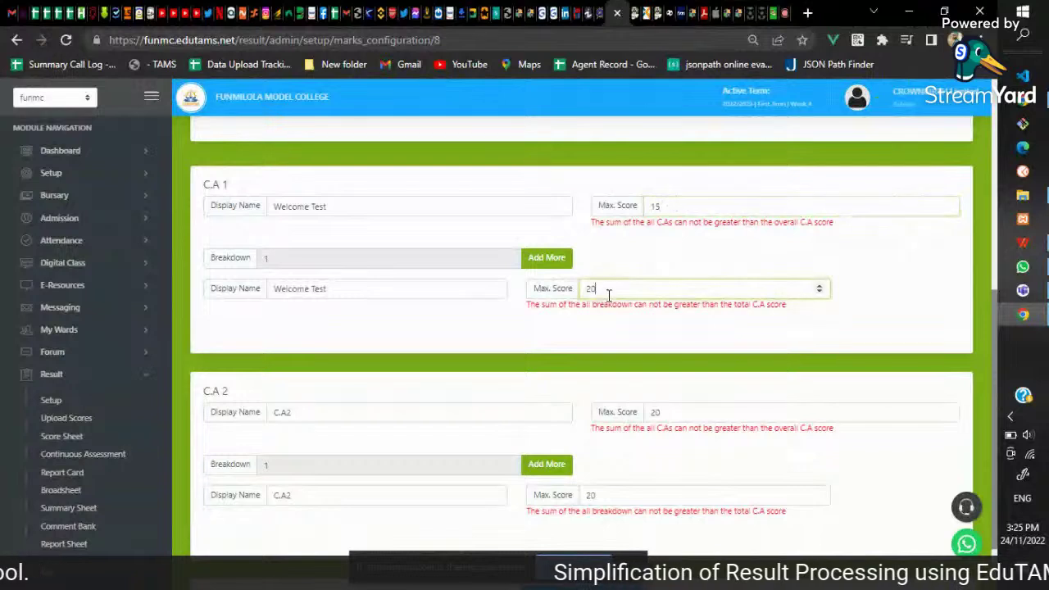
key("BackSpace")
key("BackSpace")
type("15")
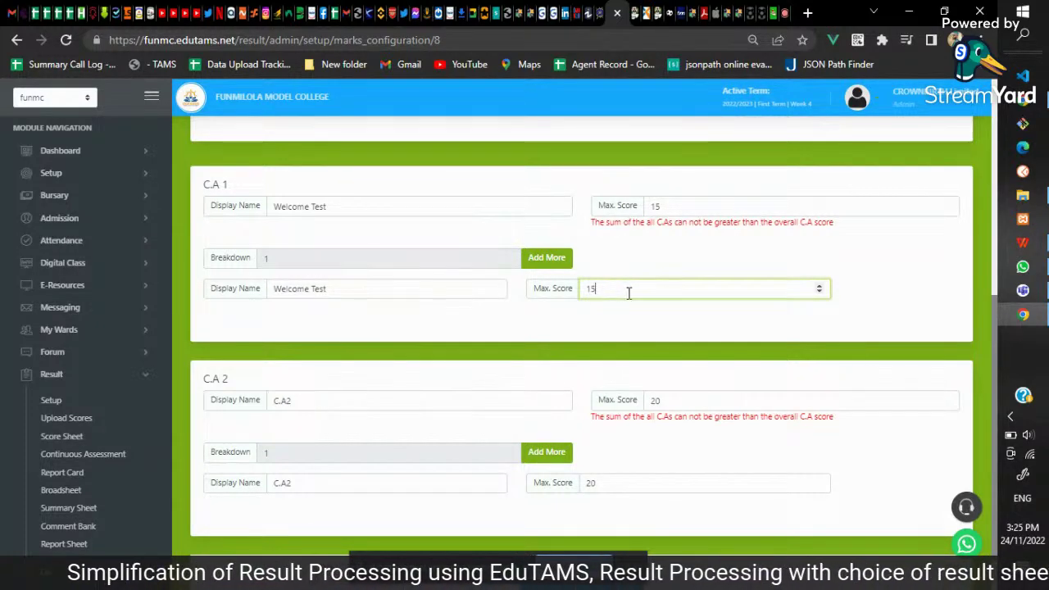
- Rename C.A 2 and its breakdown entry as "Midterm Test"
scroll(628, 286, "down", 1)
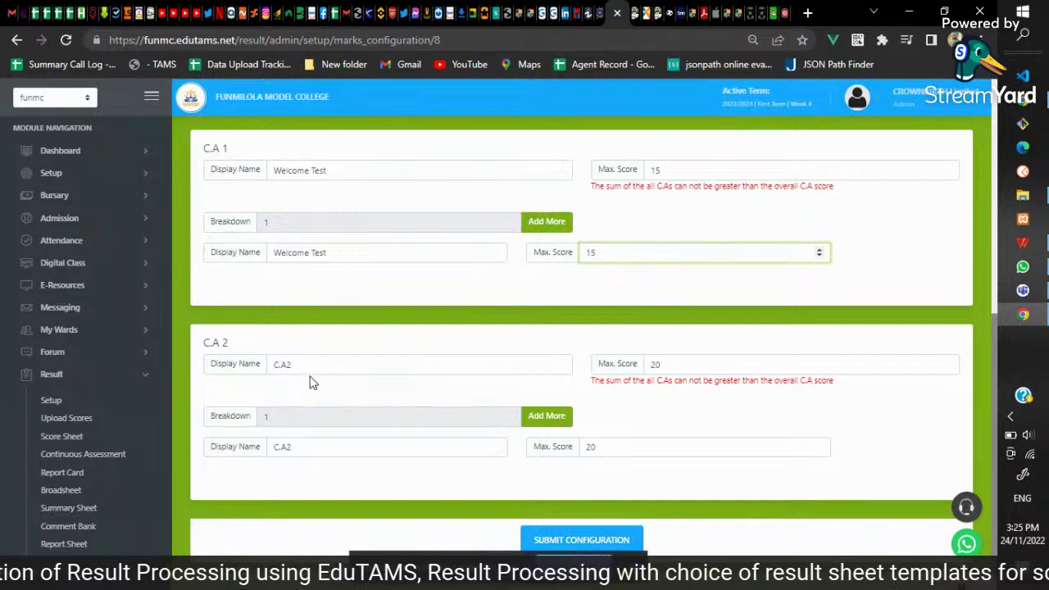
left_click(312, 365)
left_click_drag(311, 365, 240, 368)
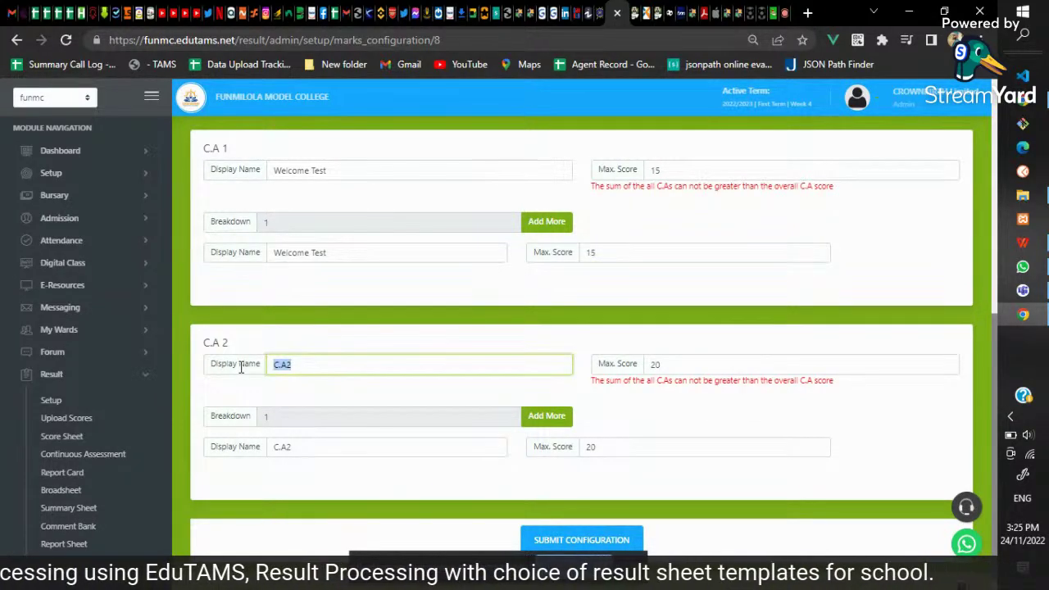
type("Midterm Test")
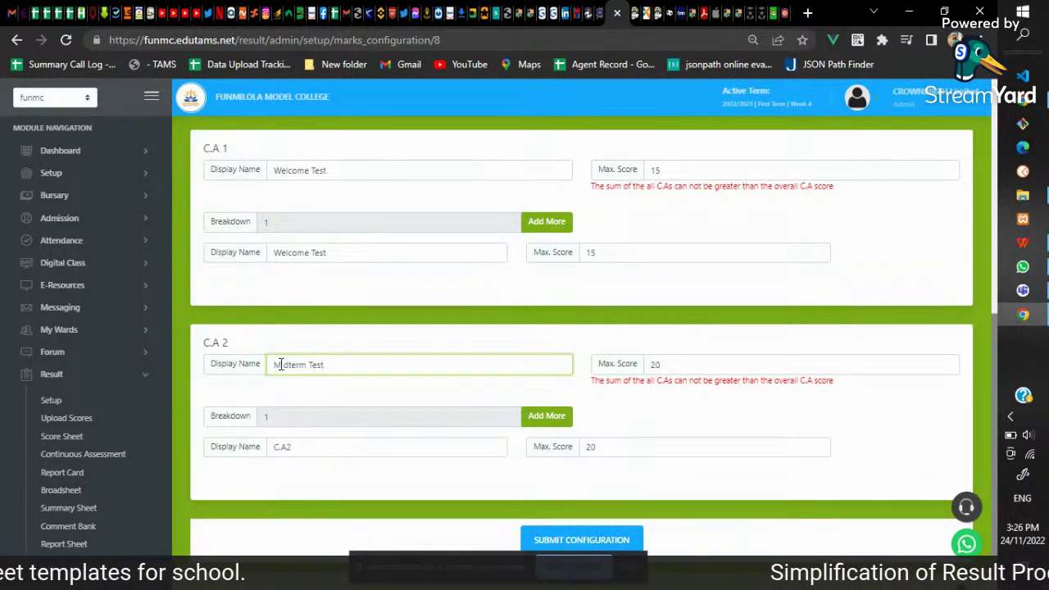
left_click_drag(330, 364, 254, 367)
key("ctrl+c")
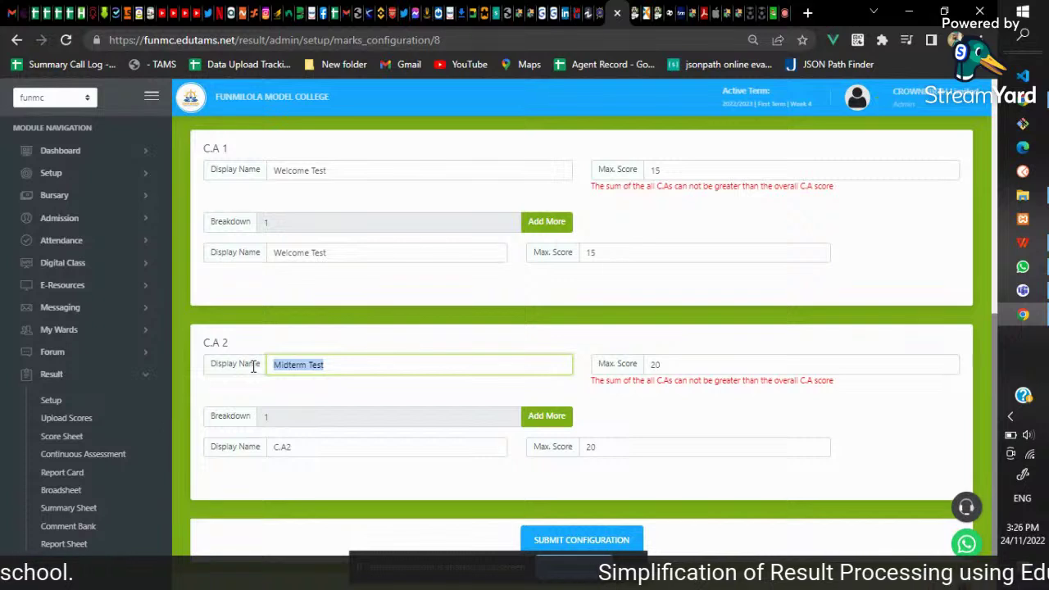
left_click_drag(295, 446, 206, 452)
key("ctrl+v")
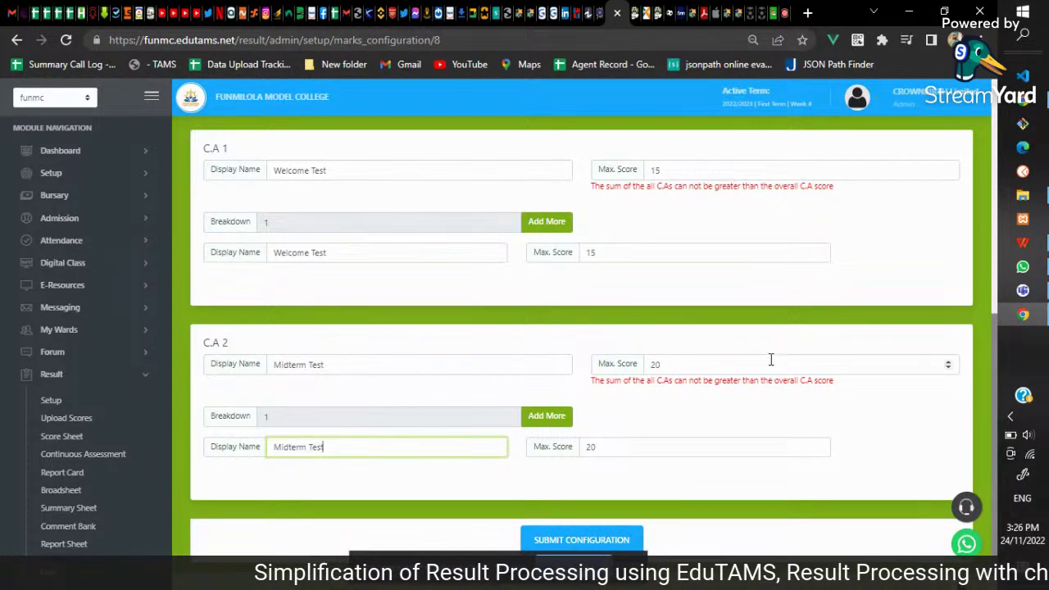
- Set the maximum score of C.A 2 and of its breakdown entry to 15 and submit the marks configuration
left_click(684, 366)
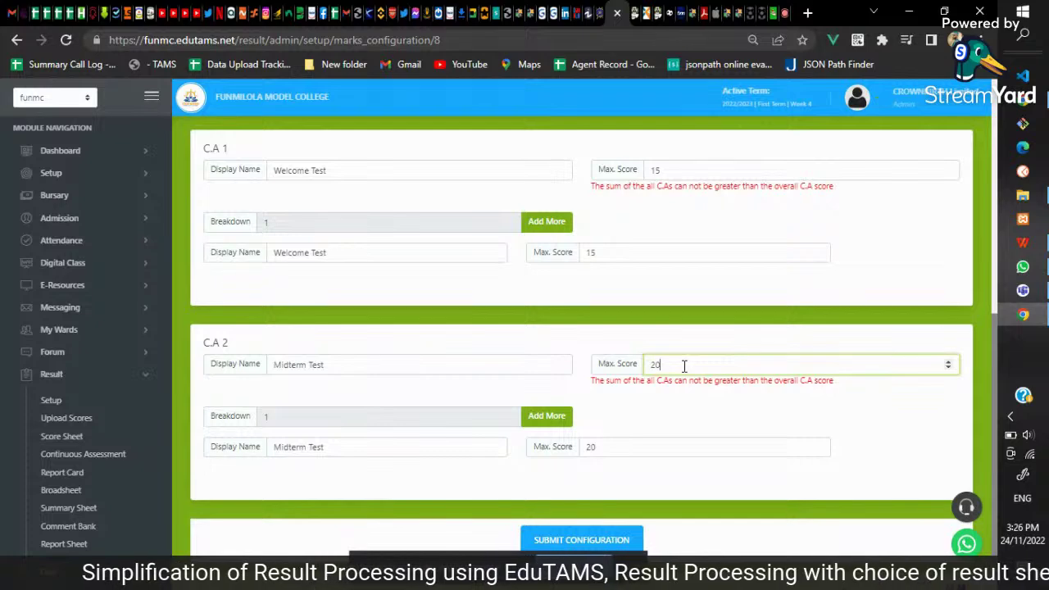
key("BackSpace")
key("BackSpace")
type("15")
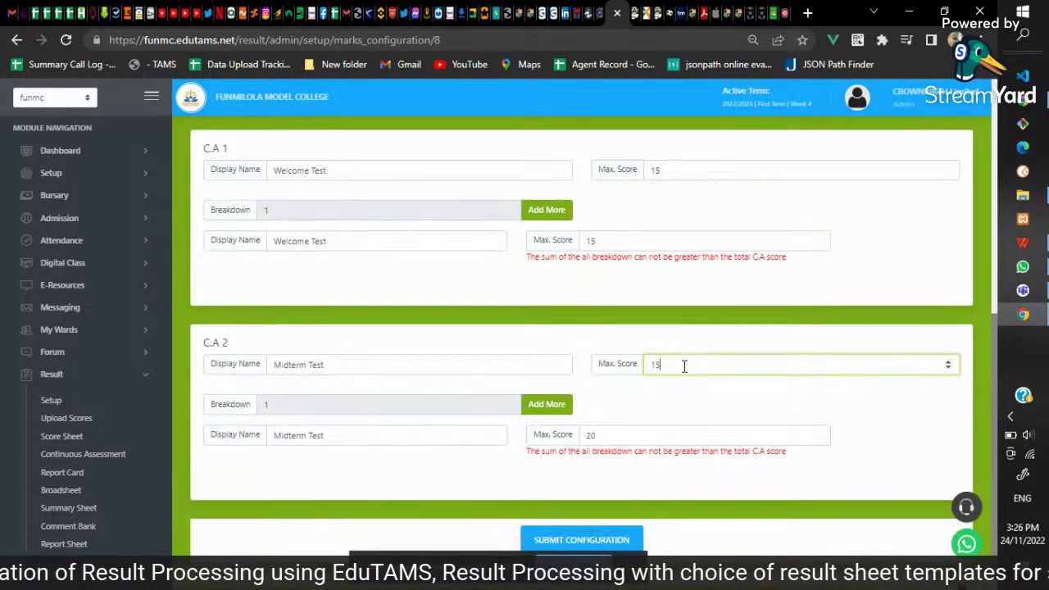
left_click(603, 434)
key("BackSpace")
key("BackSpace")
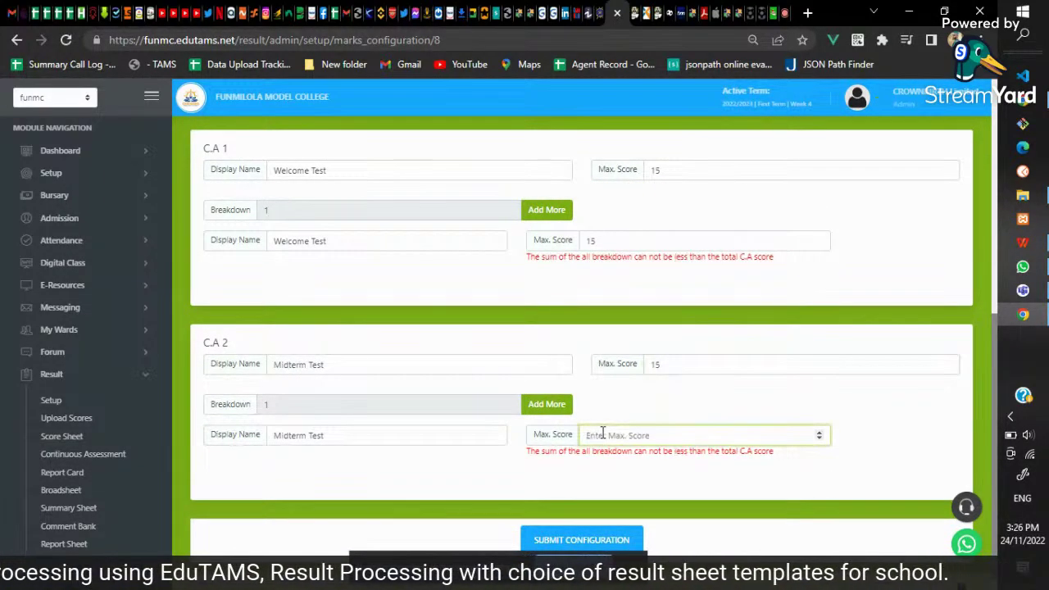
type("15")
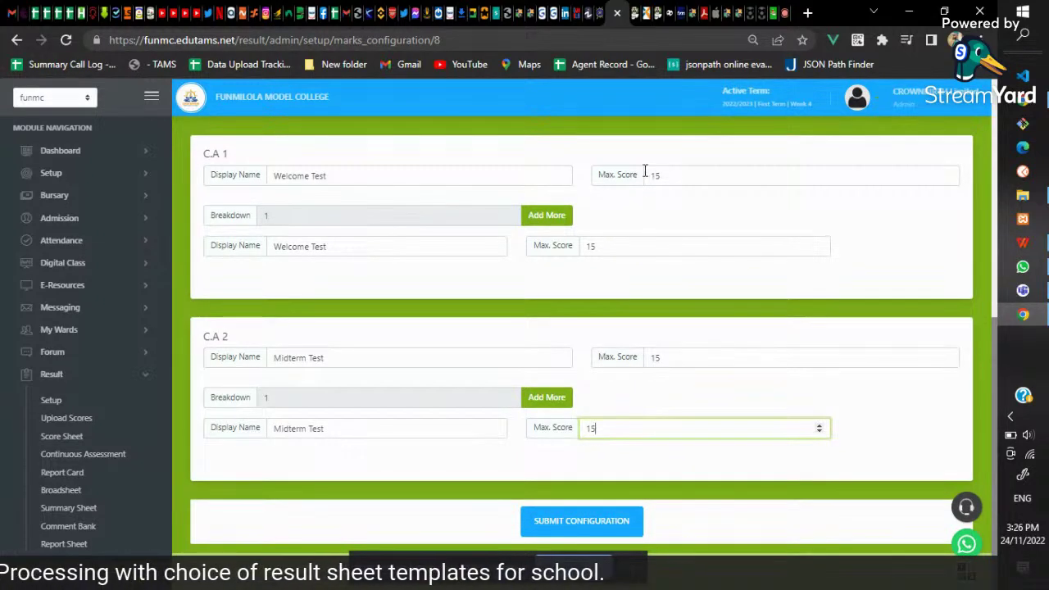
left_click(643, 388)
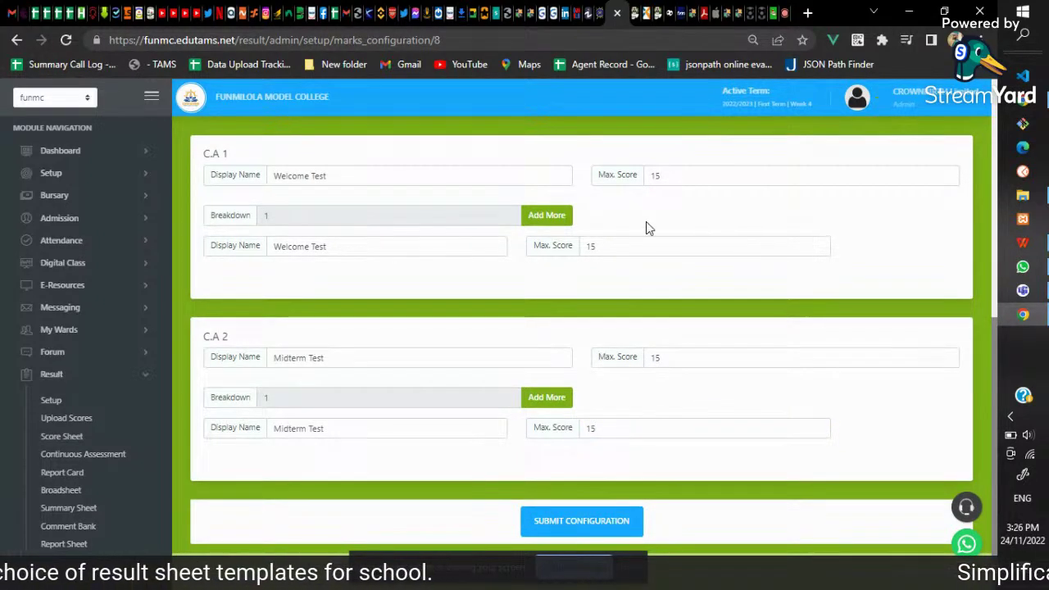
left_click(595, 531)
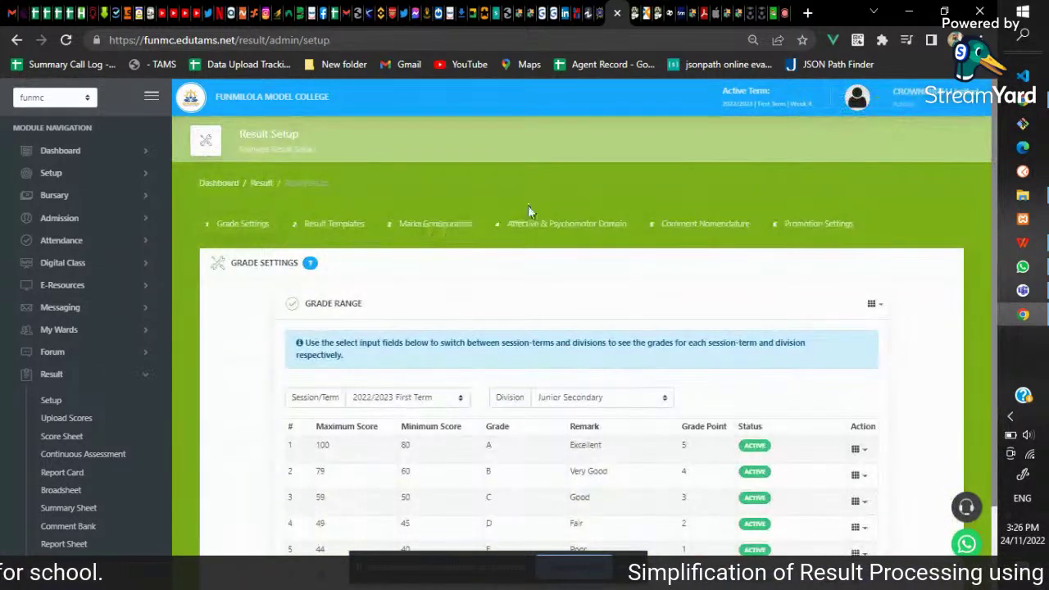
- Examine the edit forms of the Punctuality key and the Handwriting skill in the Affective & Psychomotor Domain settings
left_click(555, 230)
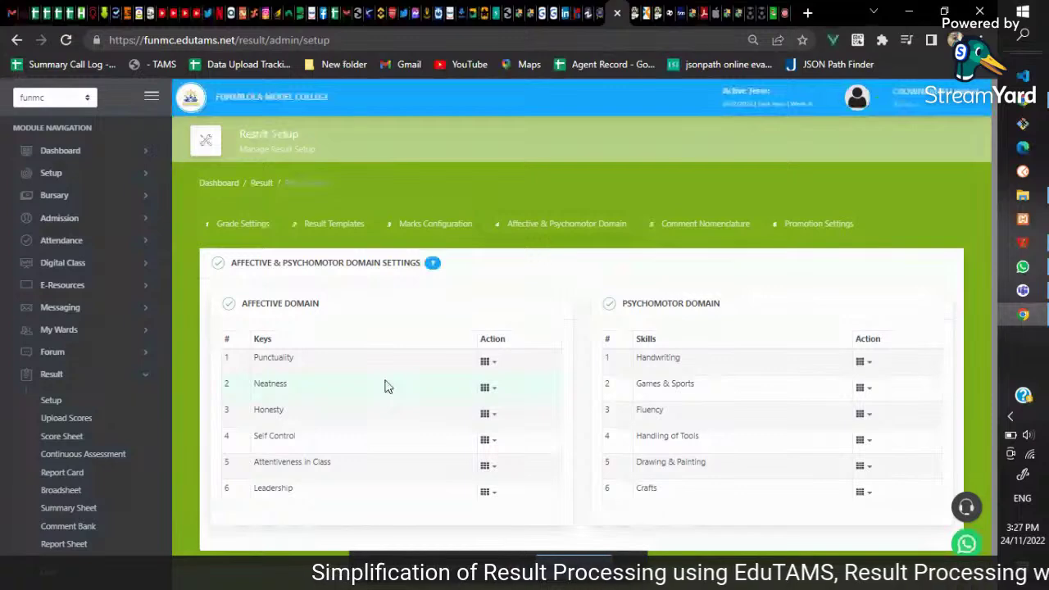
left_click(488, 362)
left_click(453, 399)
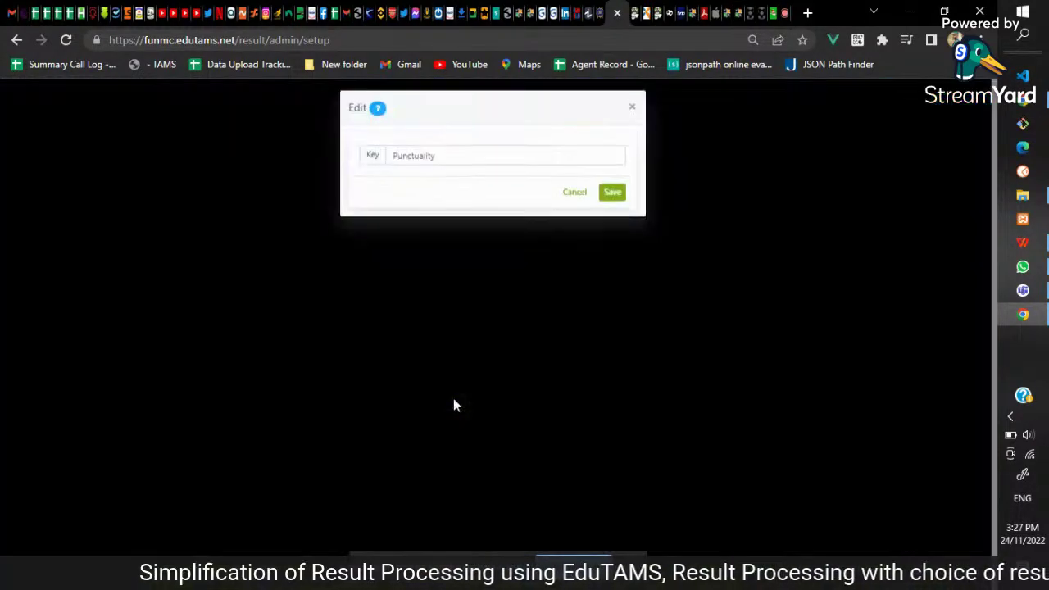
left_click(612, 197)
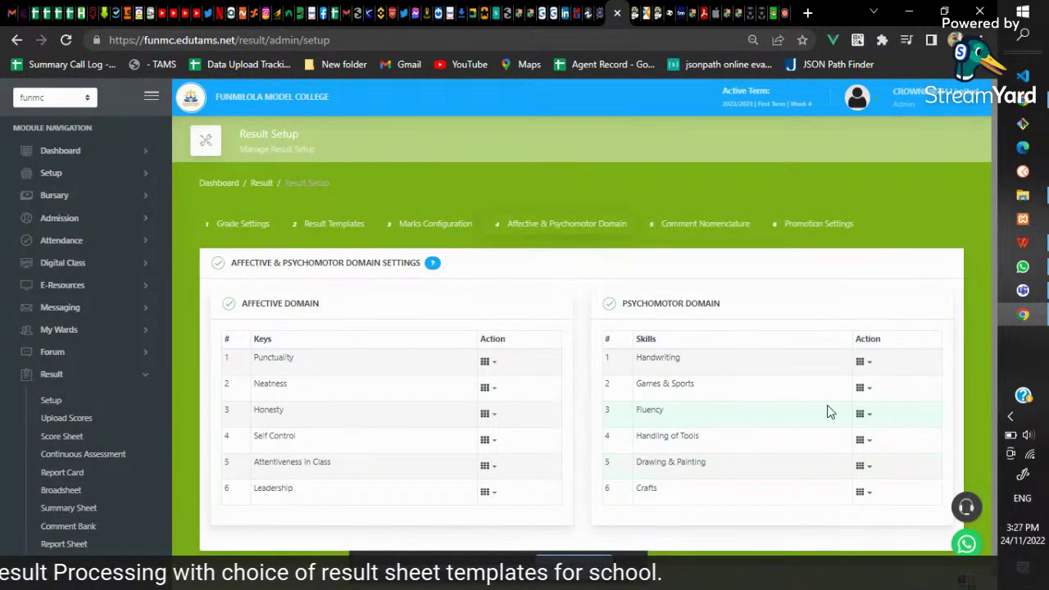
left_click(869, 366)
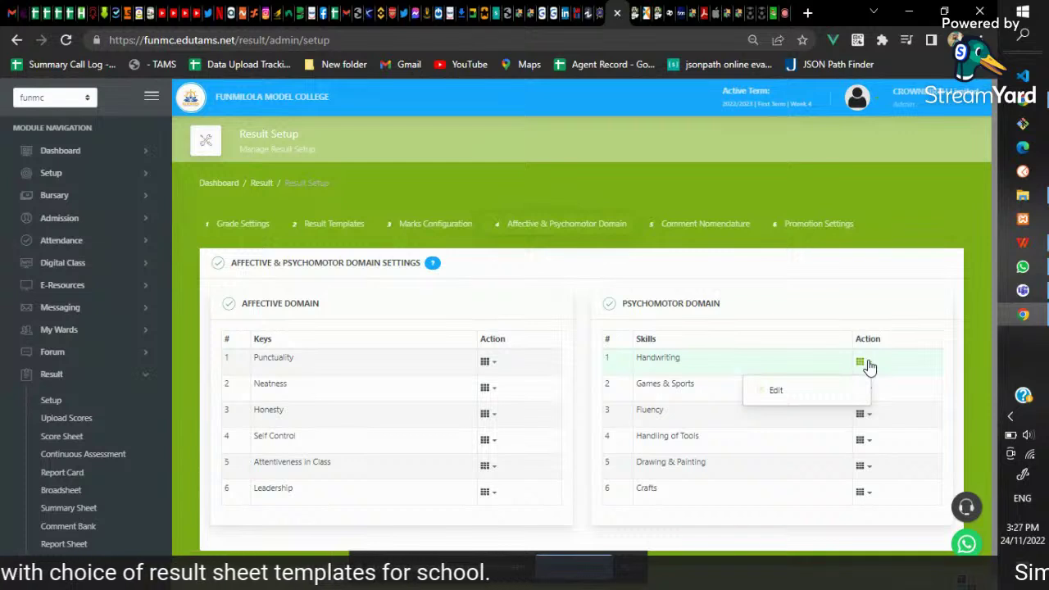
left_click(779, 392)
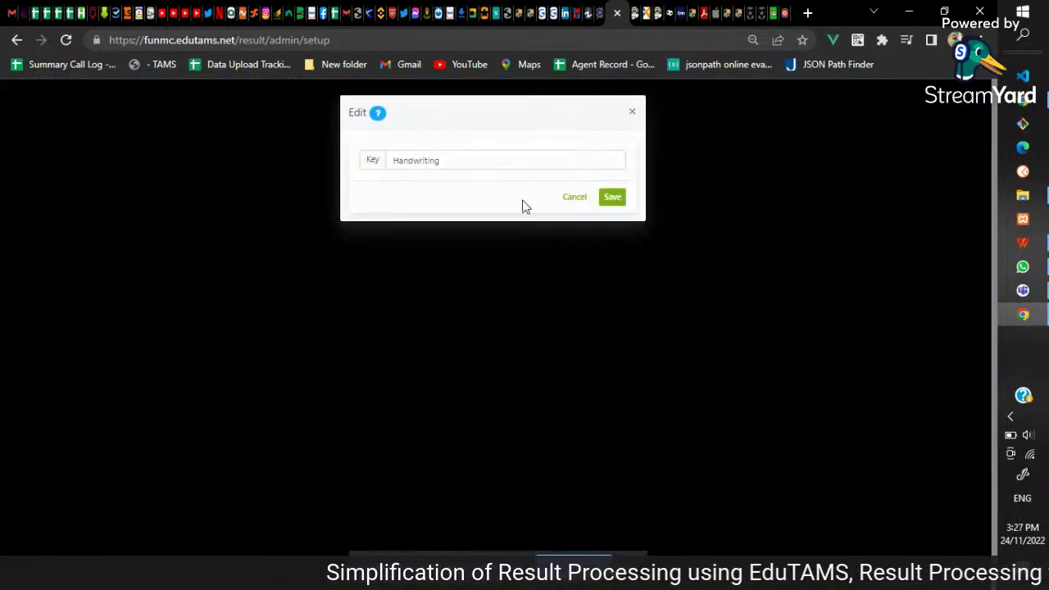
left_click(717, 189)
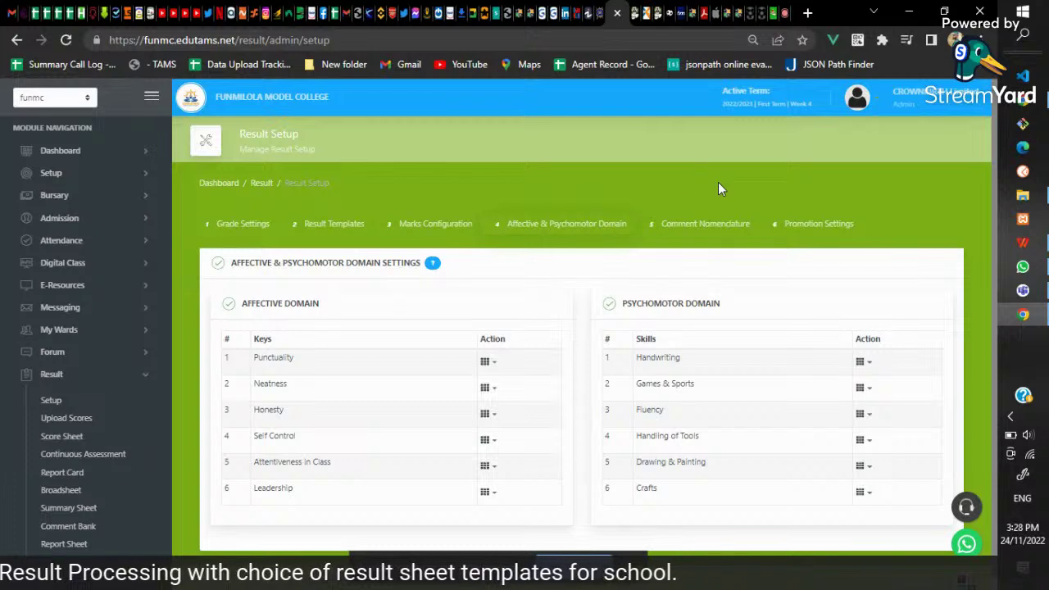
- Rename the first position in the Comment Nomenclature as "PRINCIPAL" with status Active and save it
scroll(701, 232, "down", 1)
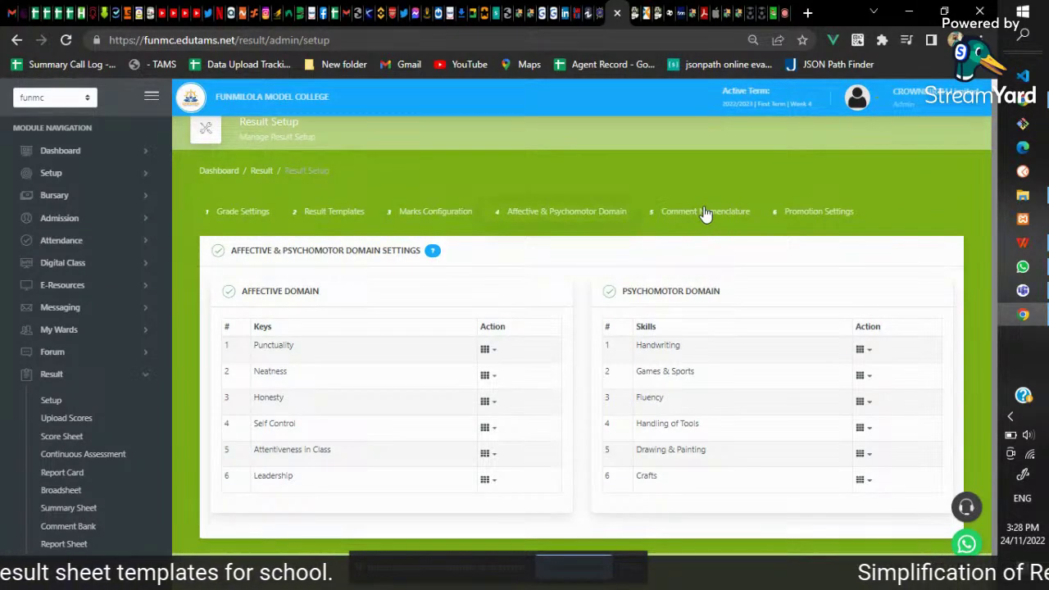
left_click(704, 211)
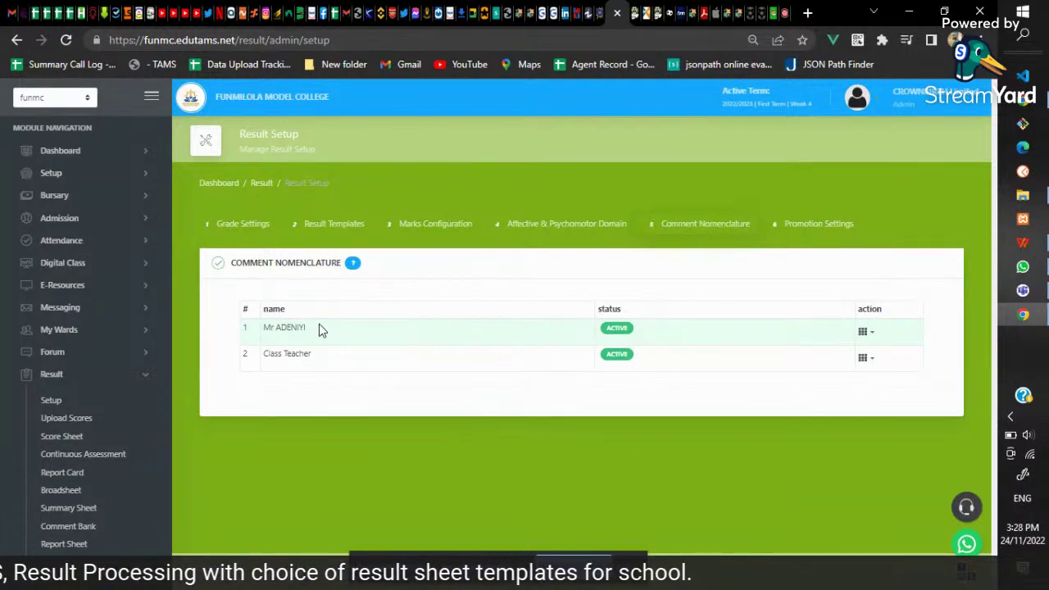
left_click(866, 336)
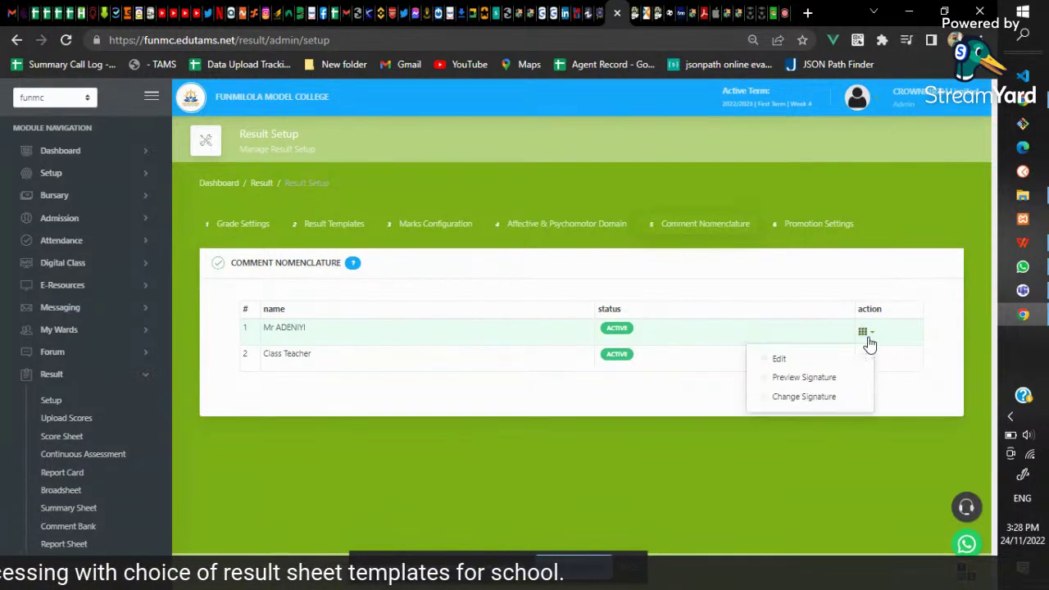
left_click(799, 361)
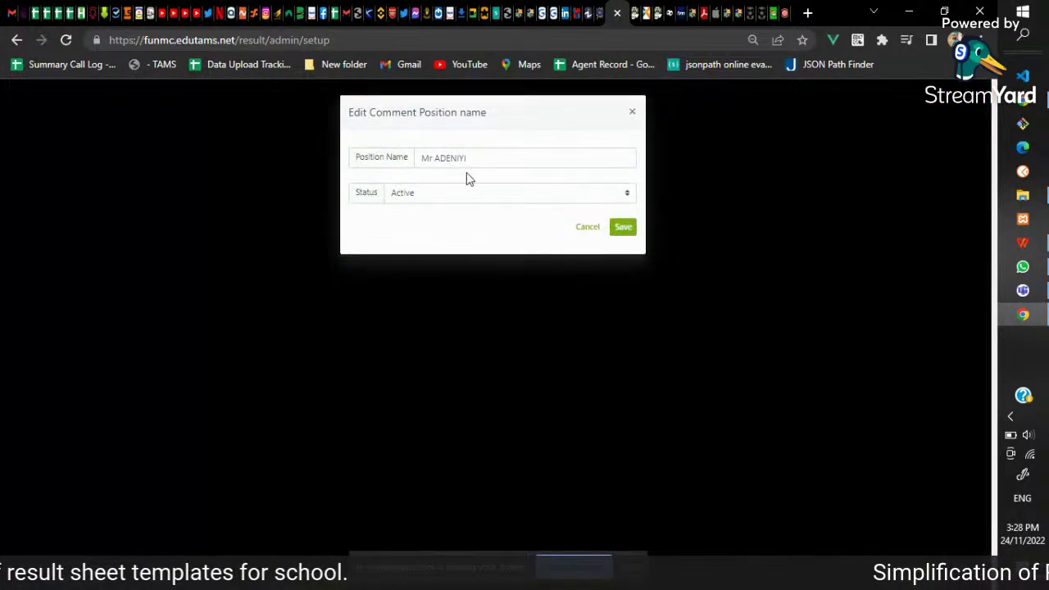
left_click(482, 159)
left_click_drag(463, 159, 392, 156)
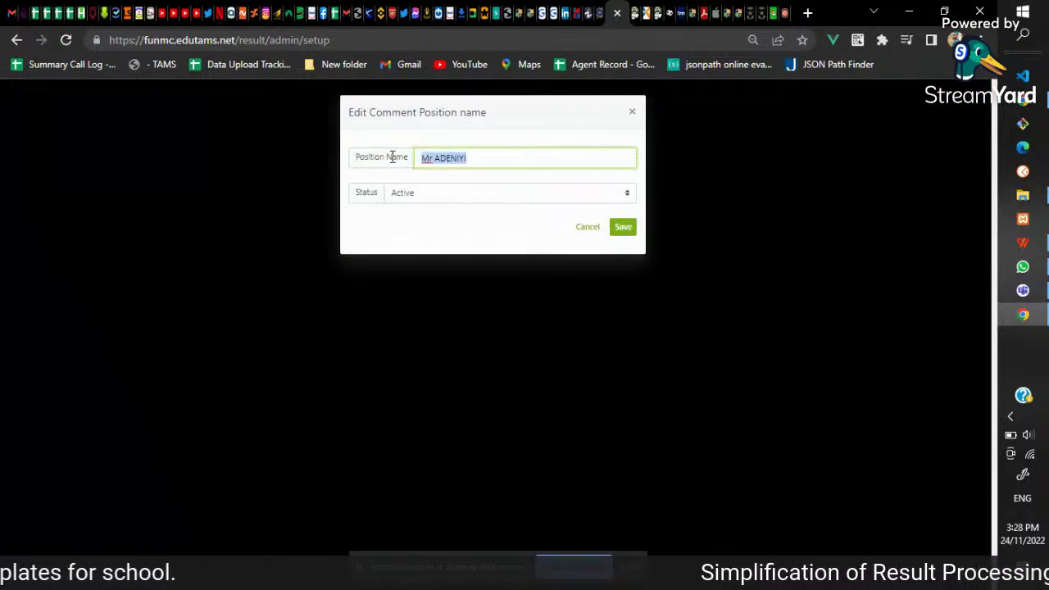
type("p")
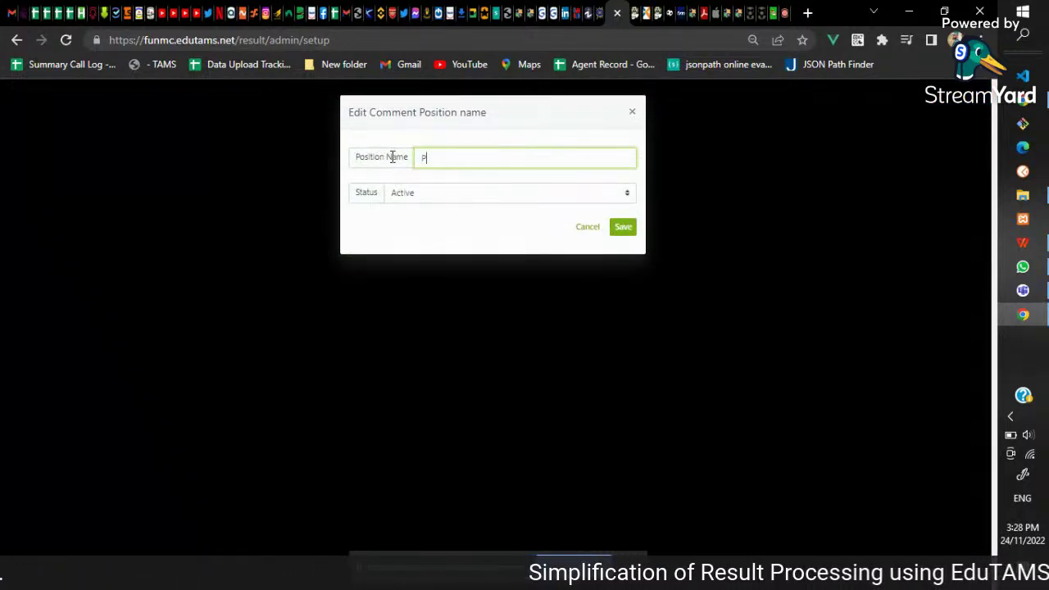
key("BackSpace")
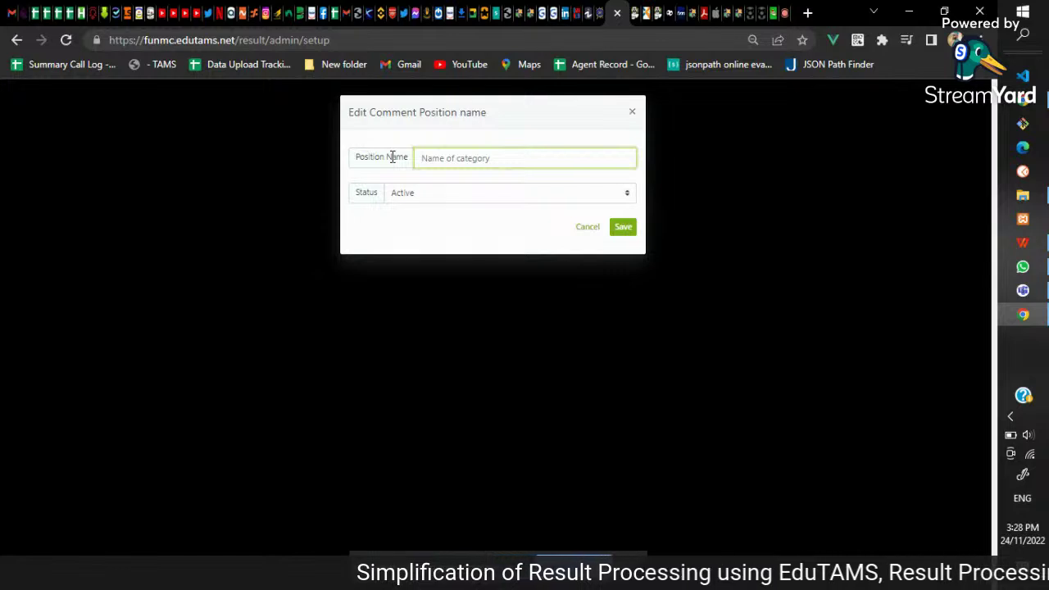
type("P")
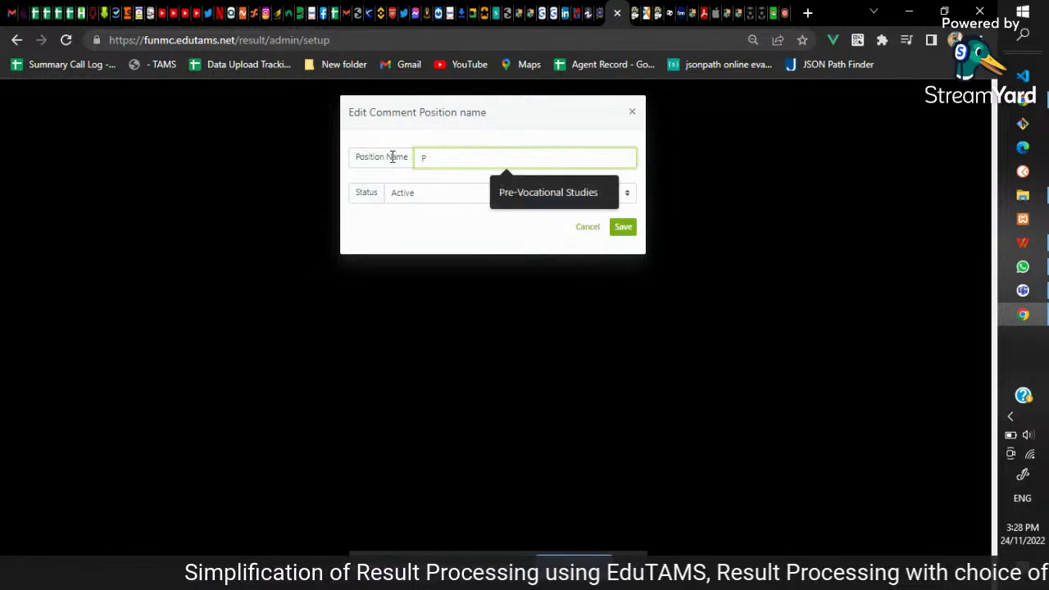
type("RINCI")
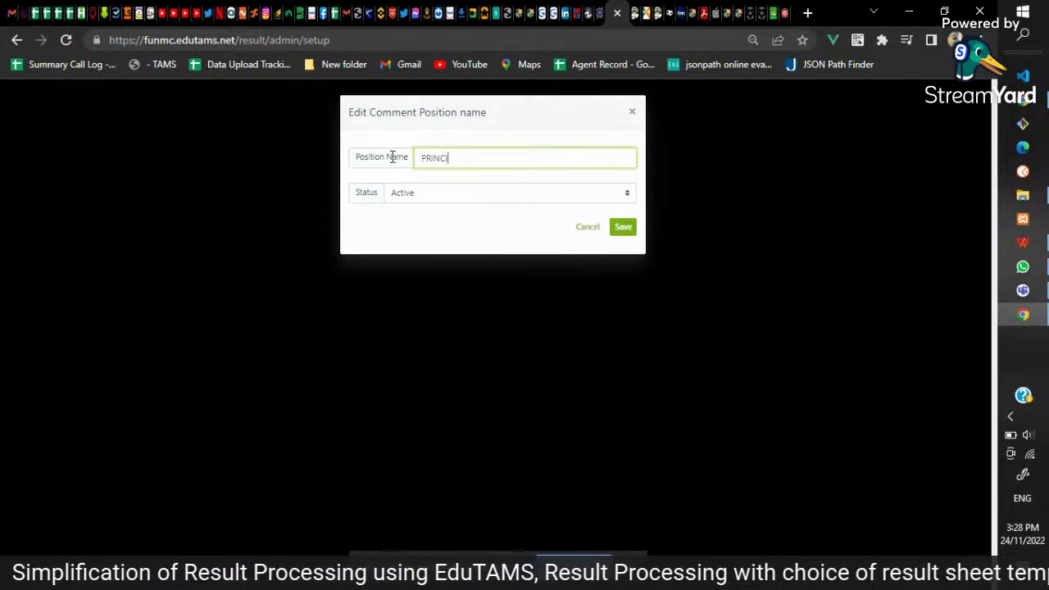
type("PAL")
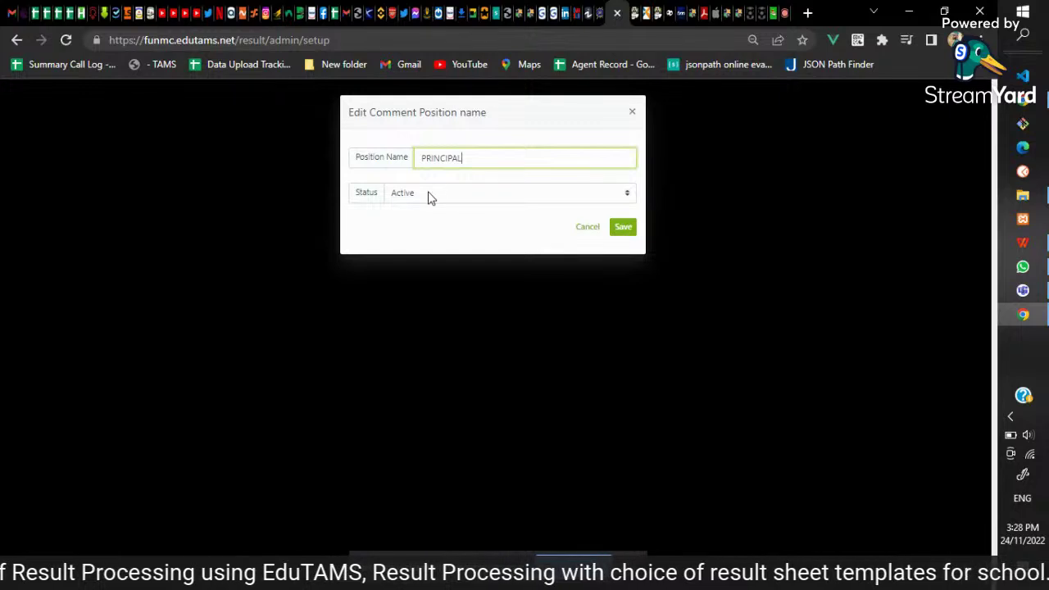
left_click(431, 197)
left_click(426, 220)
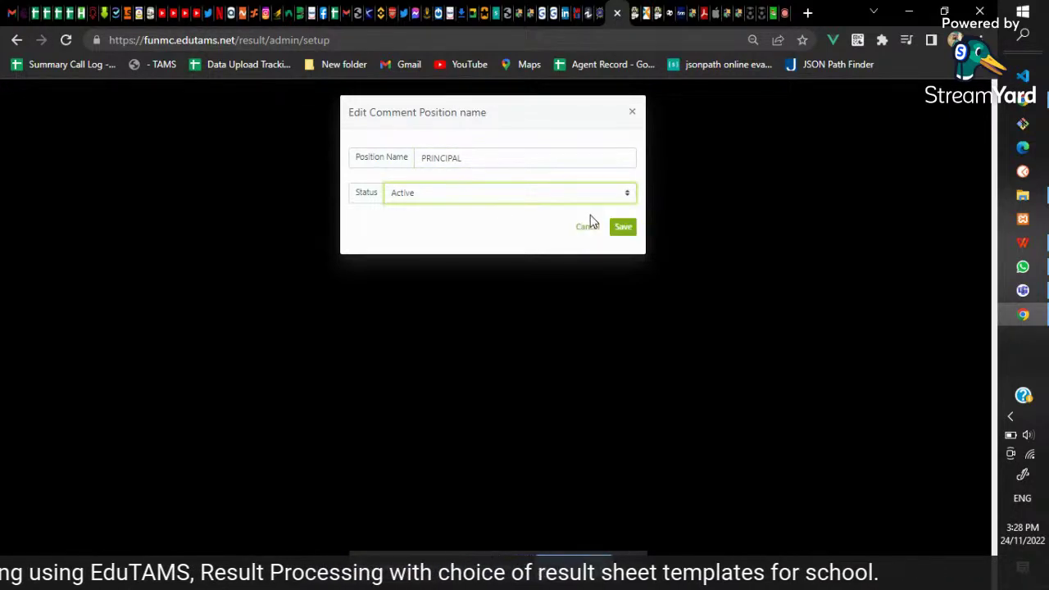
left_click(622, 227)
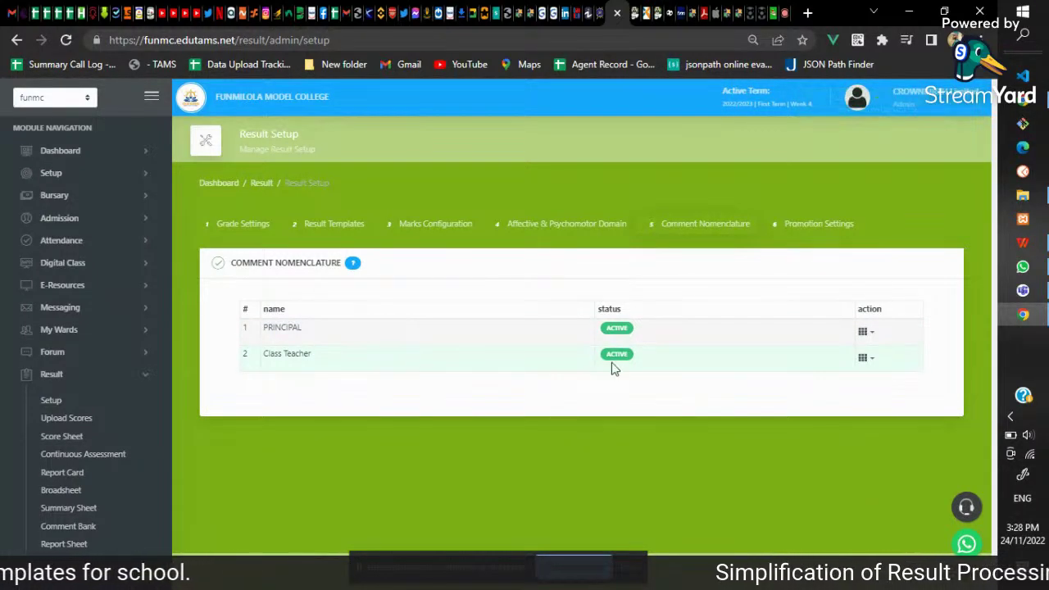
- Change the PRINCIPAL position's signature to the image "WhatsApp Image 2022-11-02 at 3.55.02 PM" from Downloads and save it
left_click(865, 336)
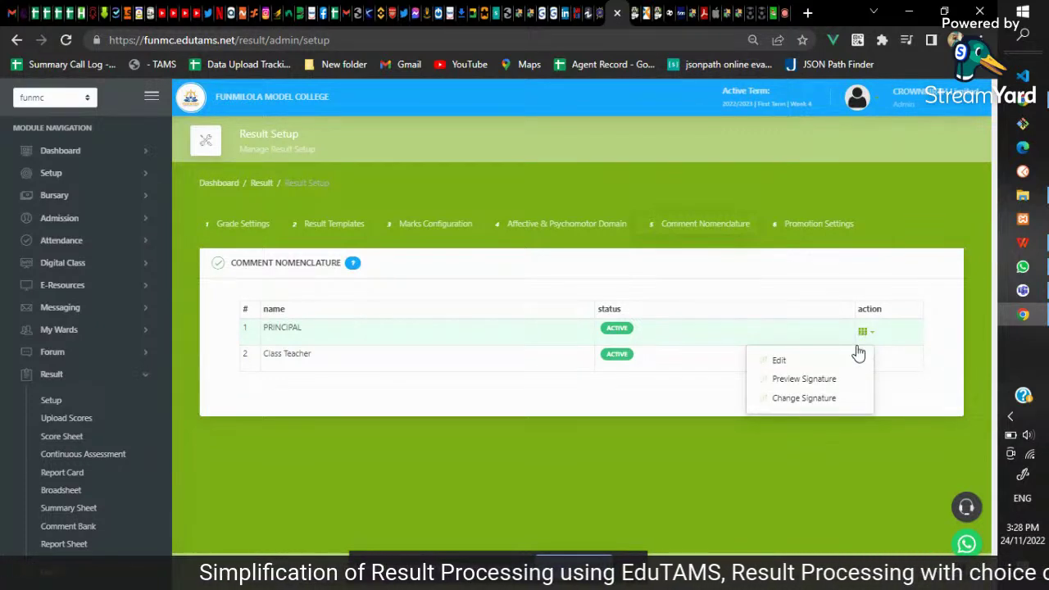
left_click(801, 399)
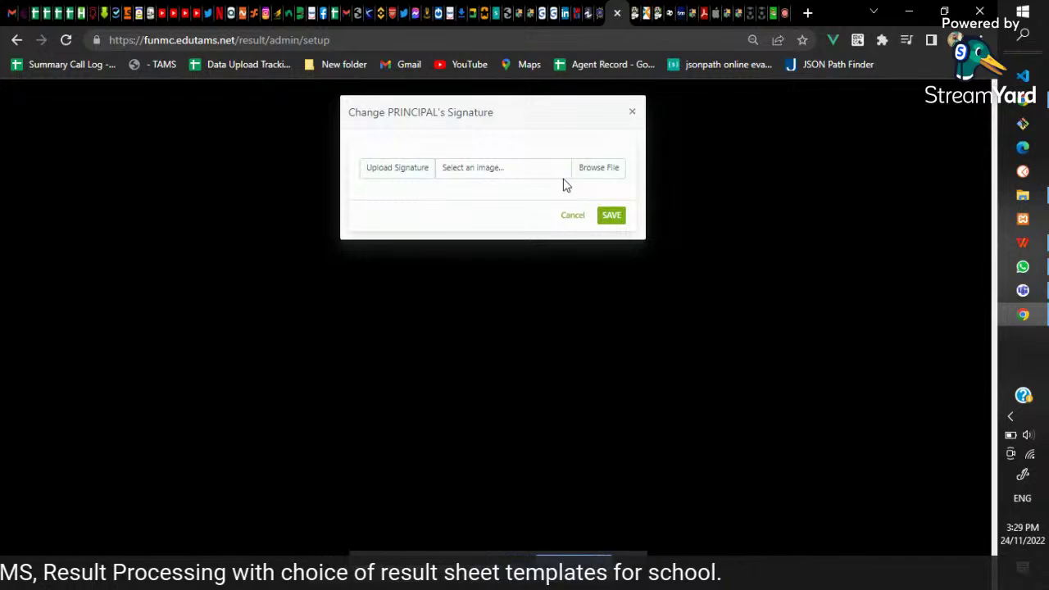
left_click(549, 170)
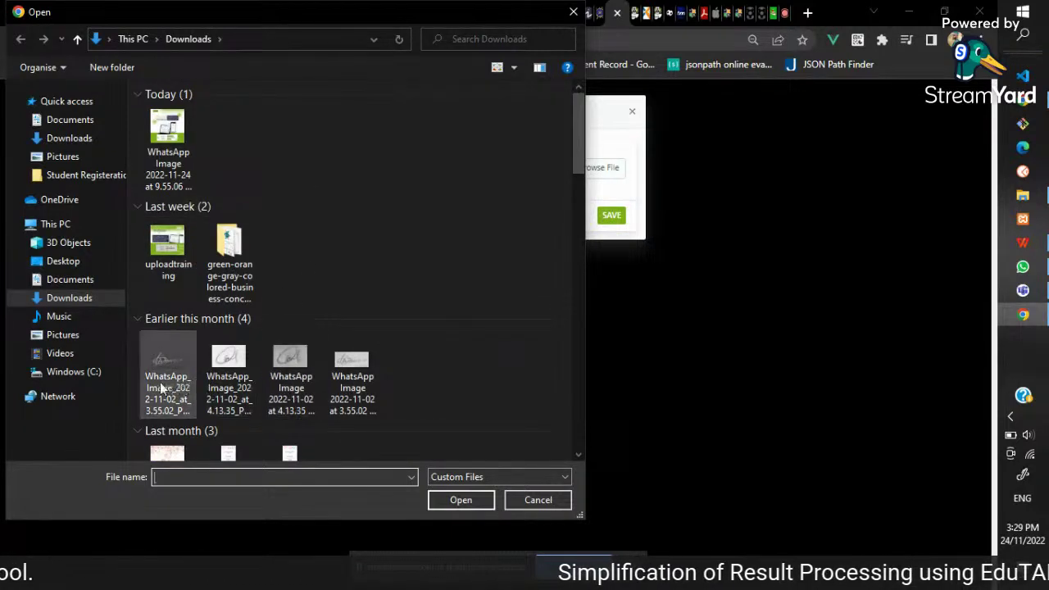
left_click(351, 366)
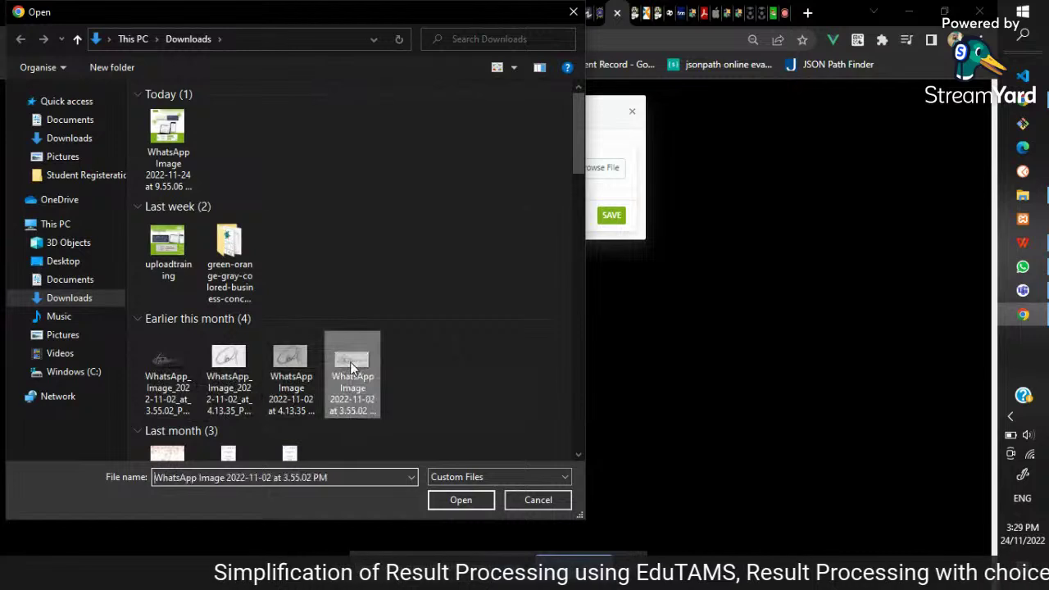
left_click(460, 500)
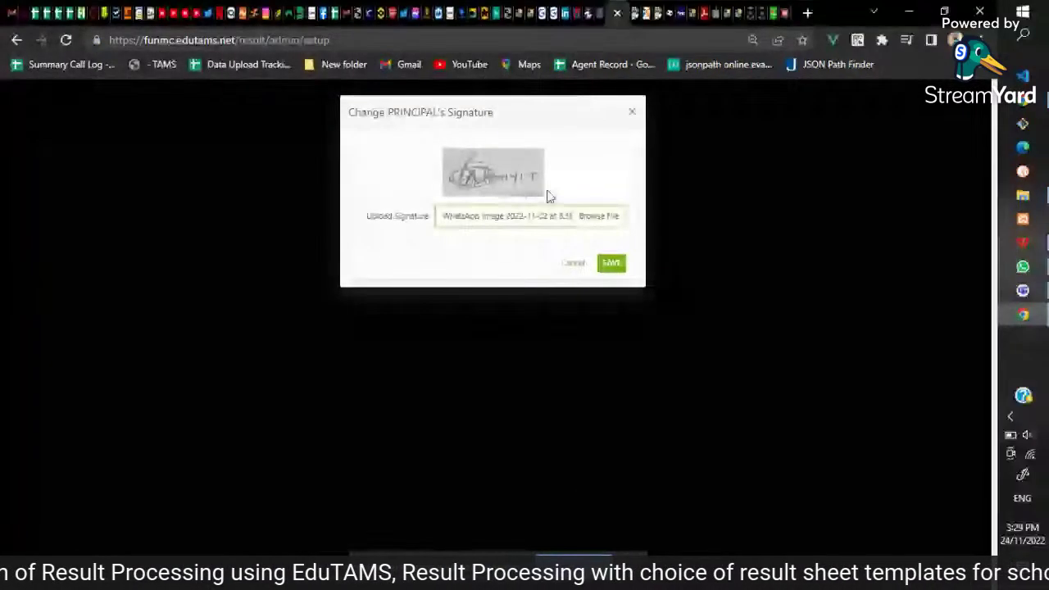
left_click(611, 263)
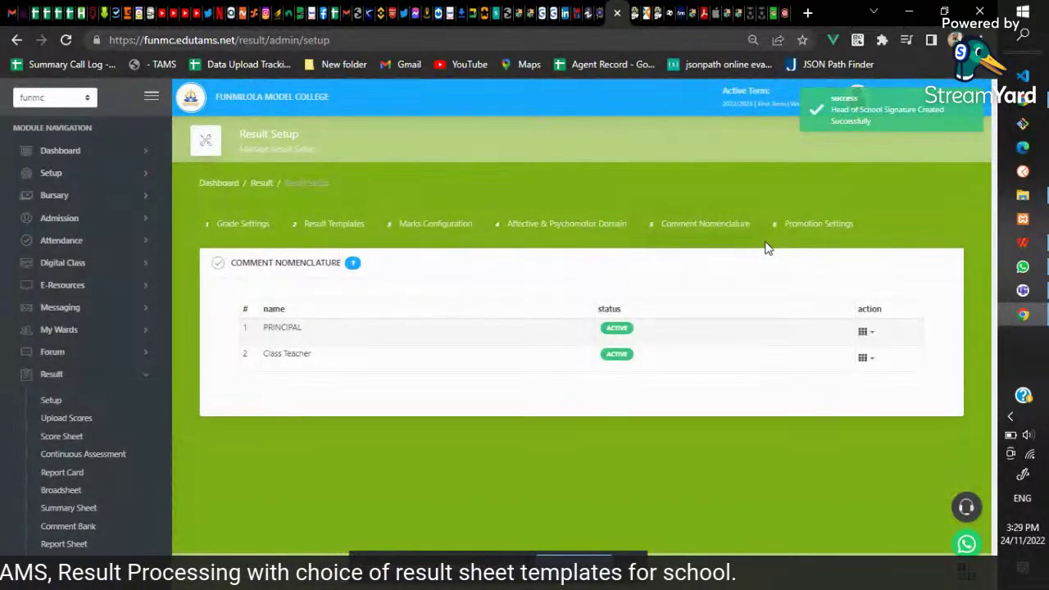
- Preview the PRINCIPAL position's signature and close the preview
left_click(865, 332)
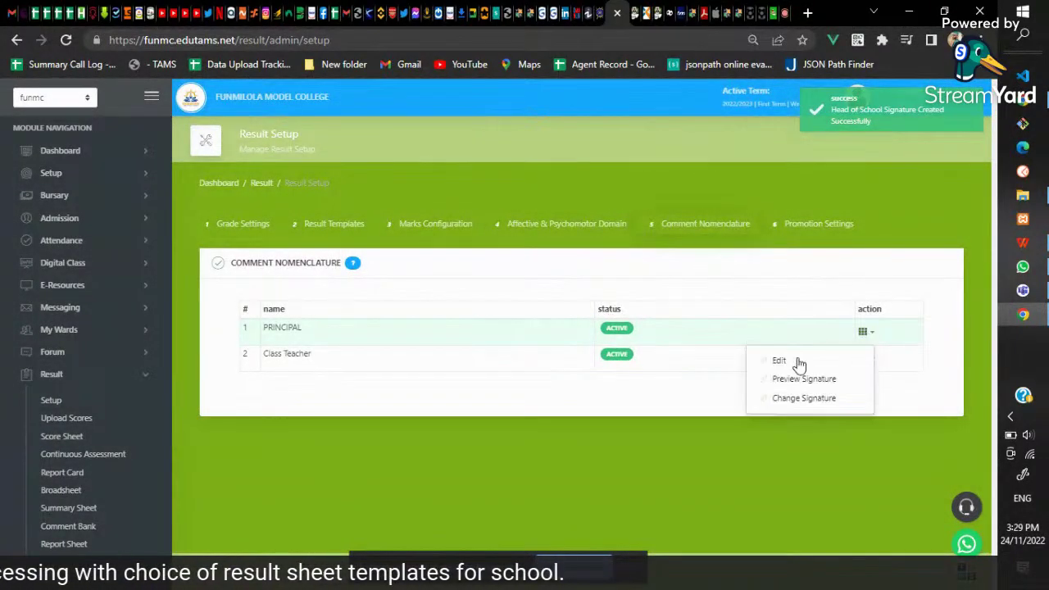
left_click(803, 380)
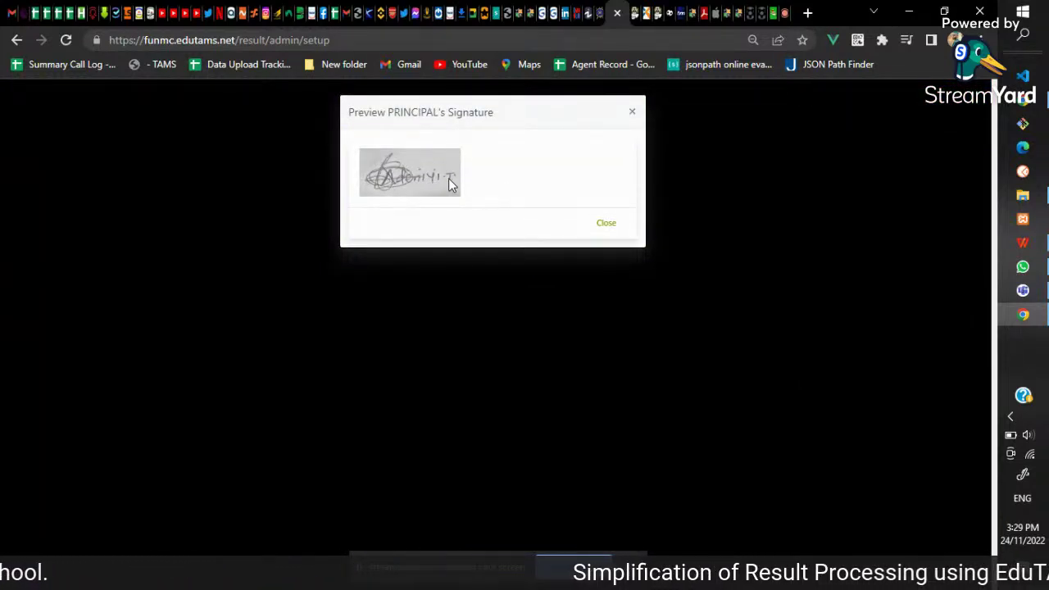
left_click(708, 191)
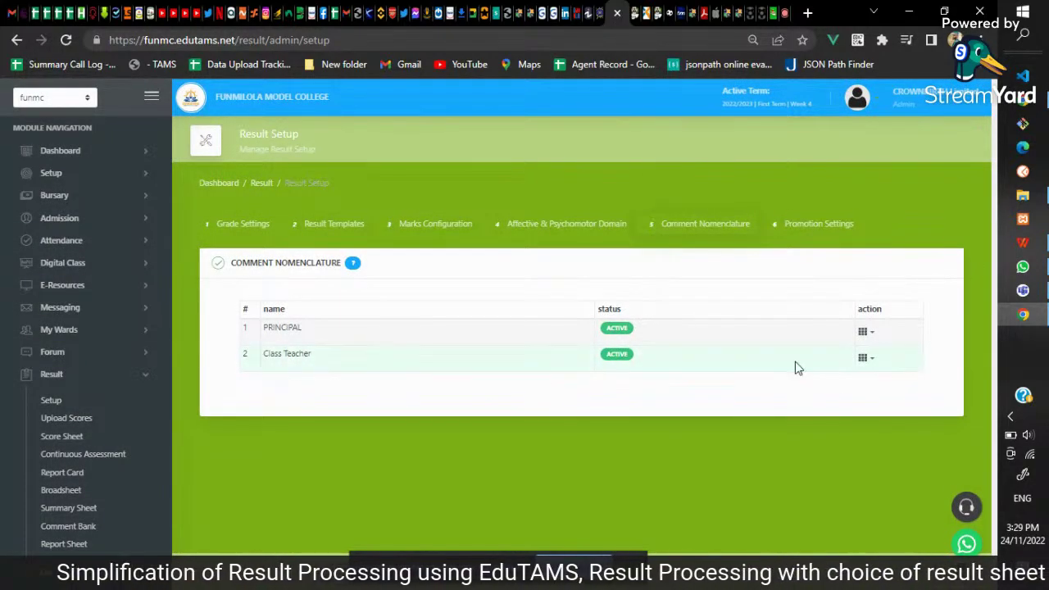
- Rename the Class Teacher position in the Comment Nomenclature to the teacher's title and name, keep its status Active, and save it
left_click(863, 361)
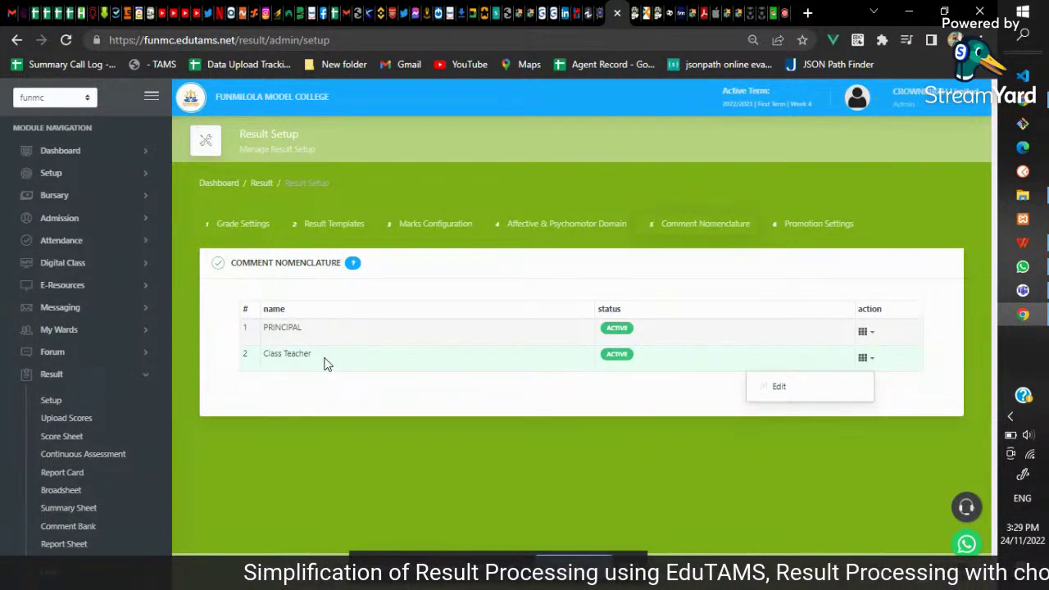
left_click(805, 387)
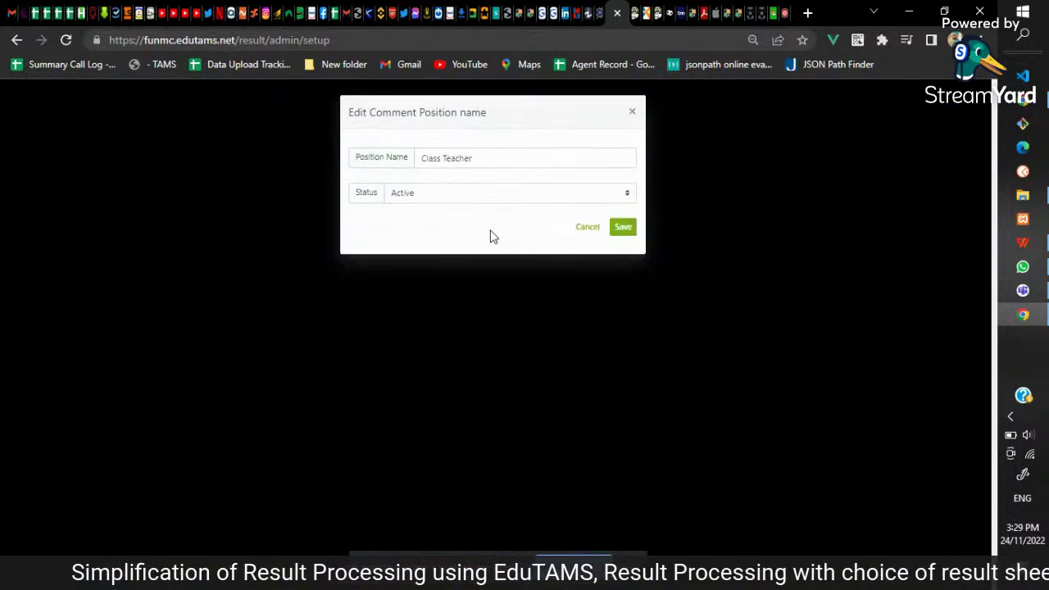
left_click_drag(482, 158, 322, 175)
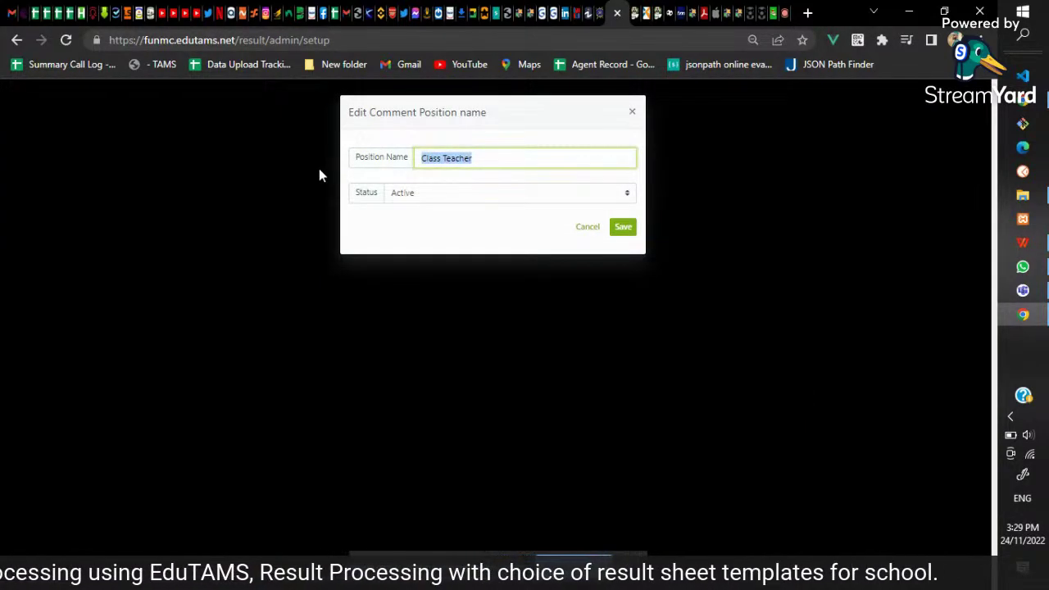
type("MR")
key("BackSpace")
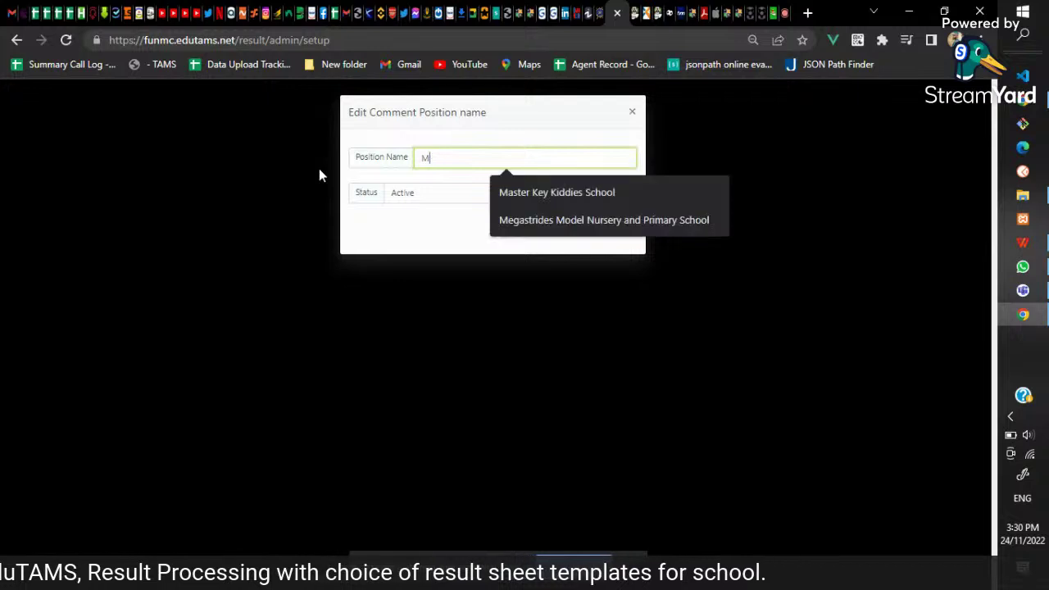
type("rs ")
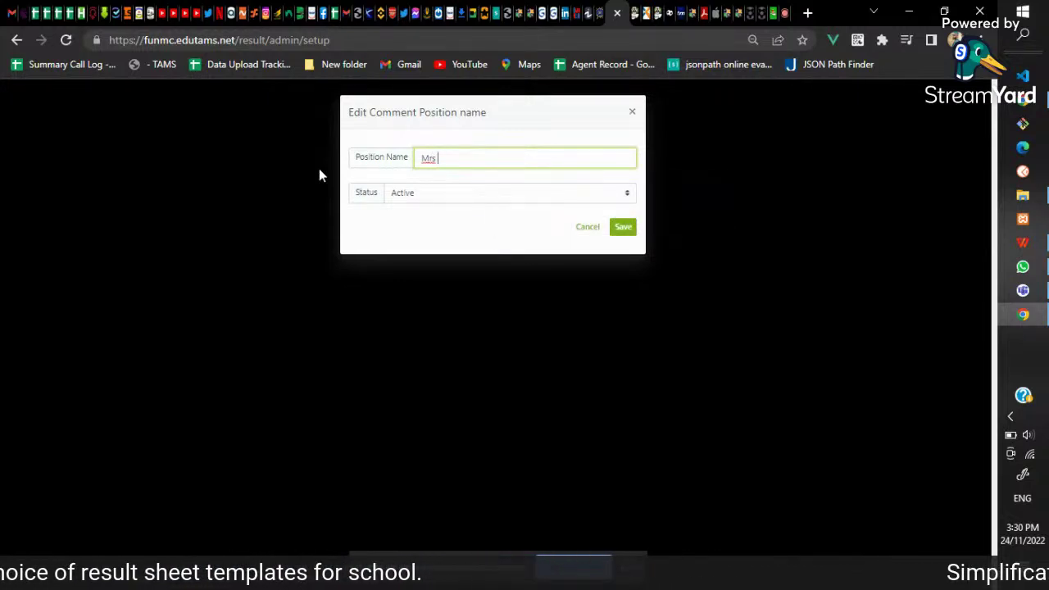
type("ADE")
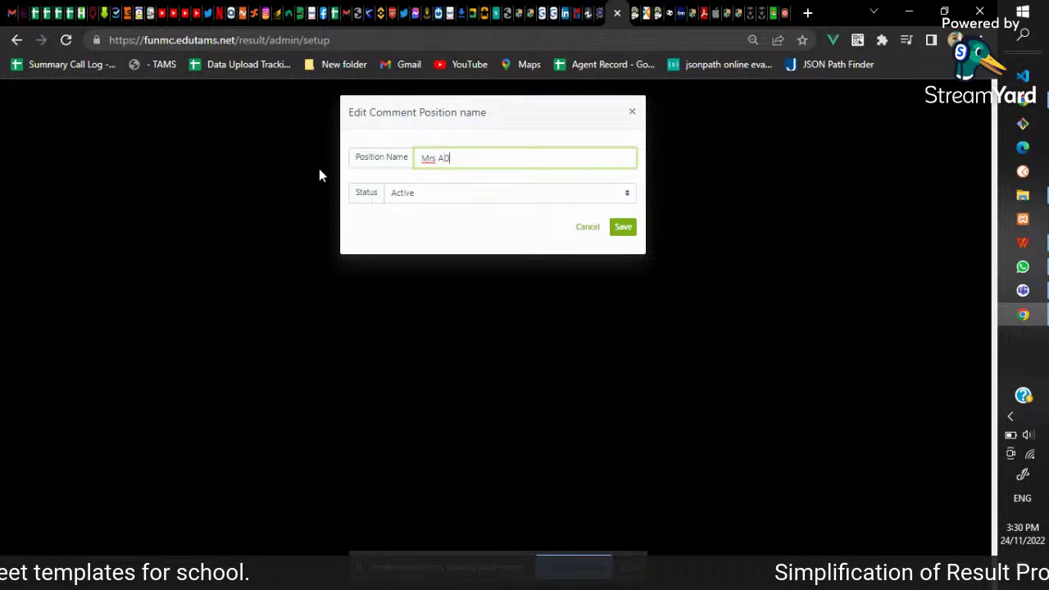
key("BackSpace")
key("BackSpace")
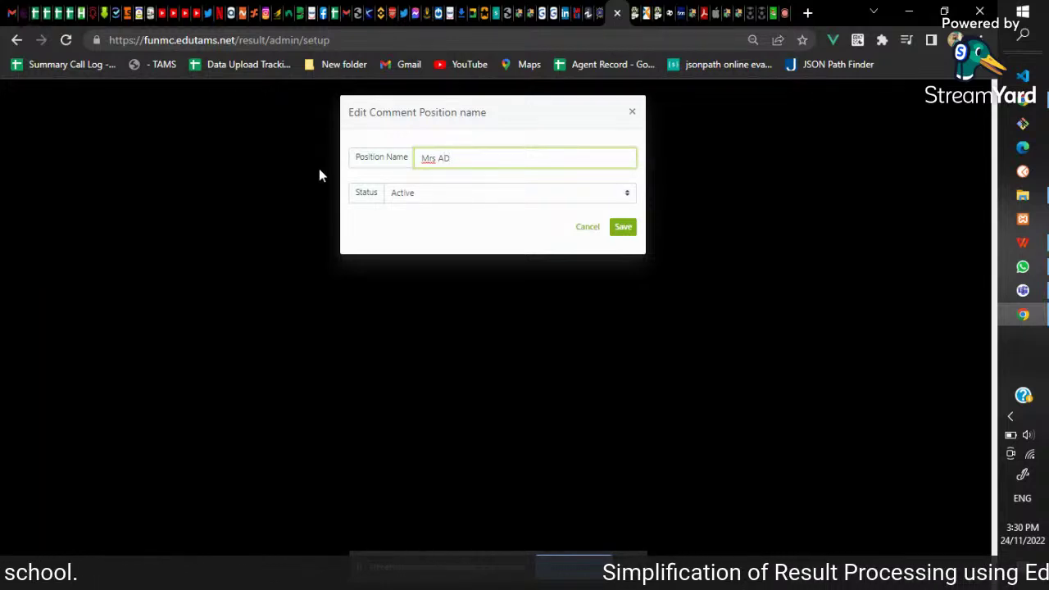
type("dejoke")
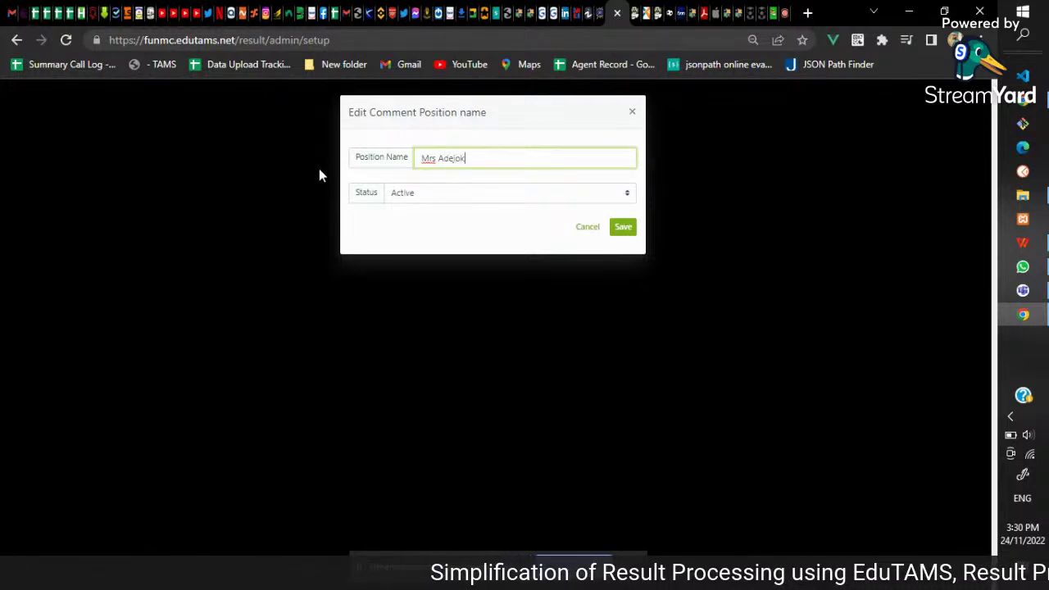
left_click(624, 228)
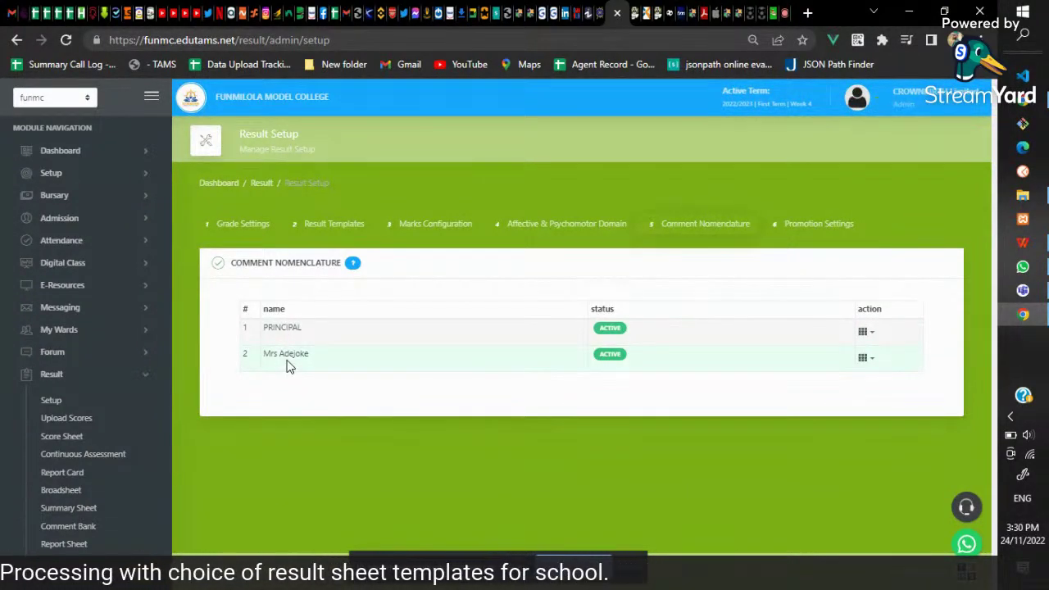
- Choose the 2022/2023 session in the Promotion Settings for the Junior Secondary programme
left_click(815, 236)
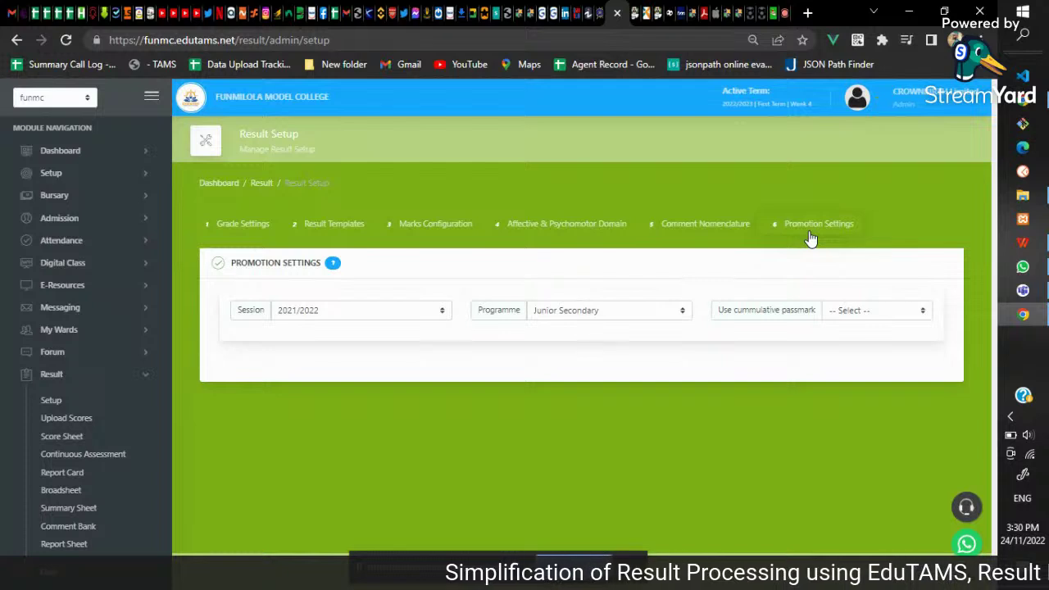
left_click(423, 311)
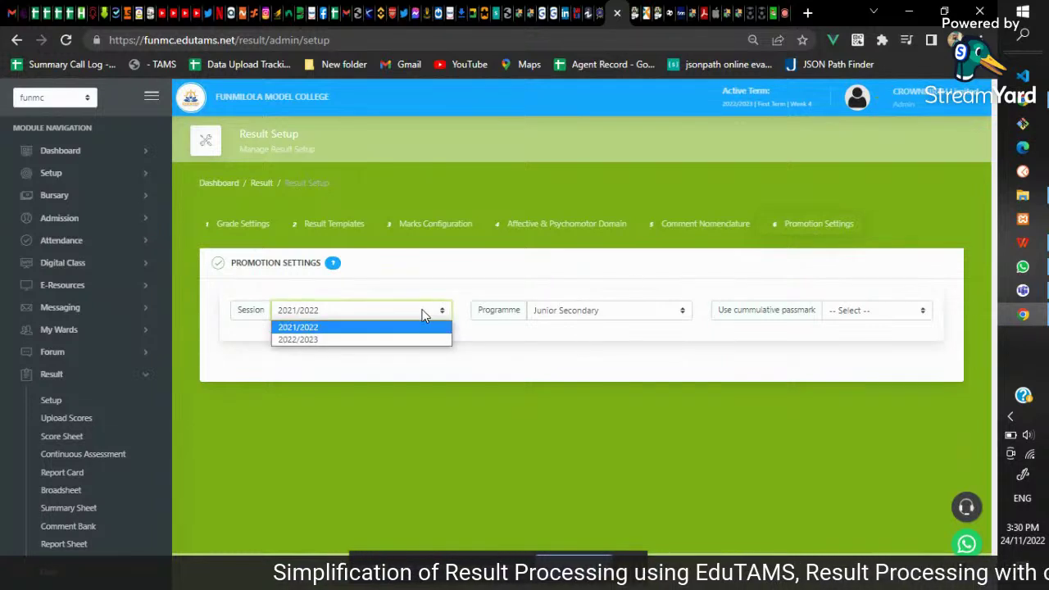
left_click(374, 341)
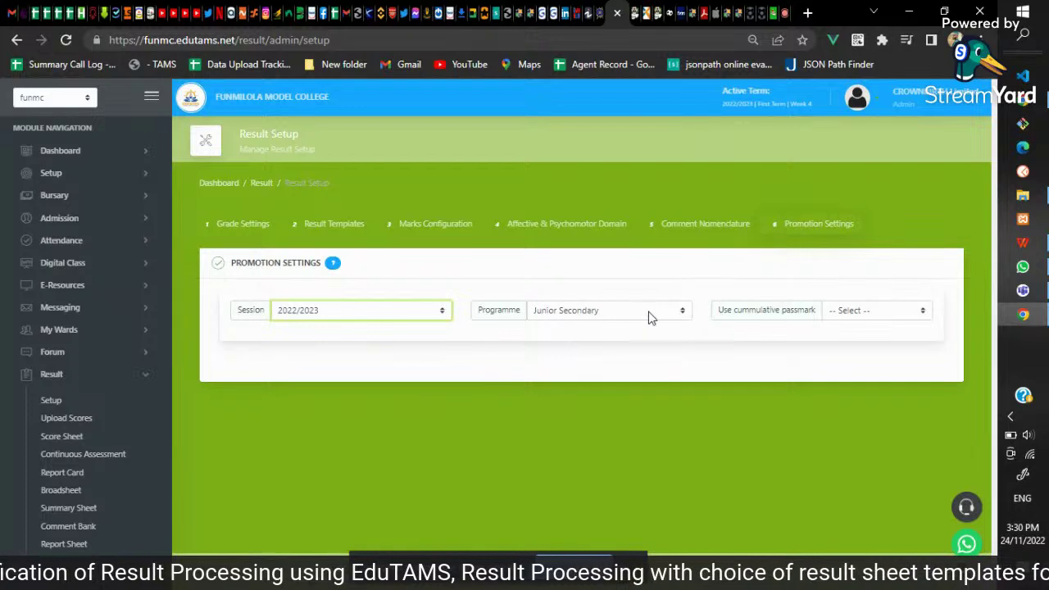
- Set the use of the cumulative passmark to No for Junior Secondary promotion
left_click(895, 312)
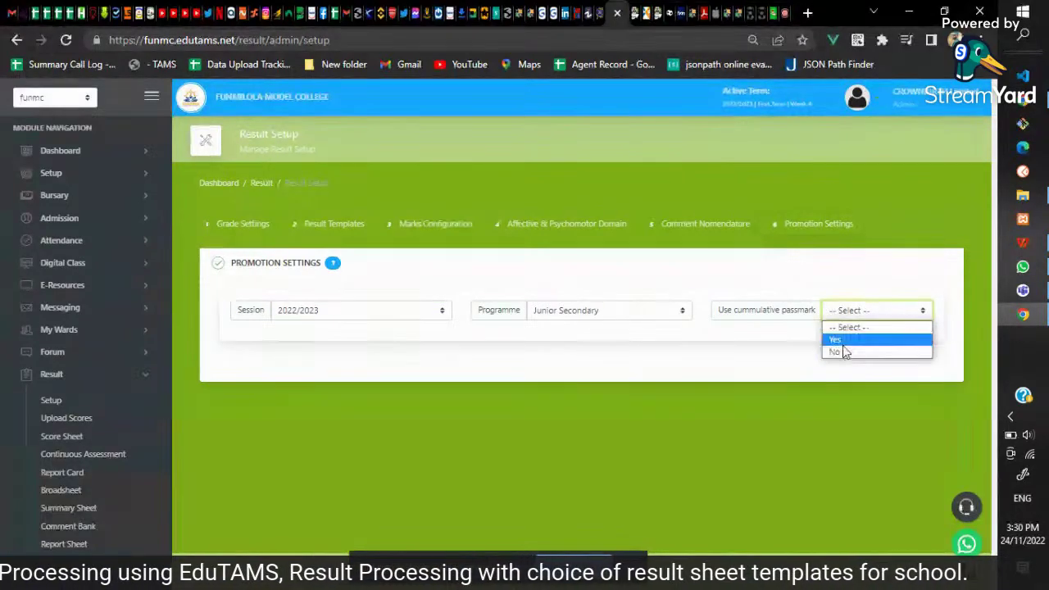
left_click(755, 340)
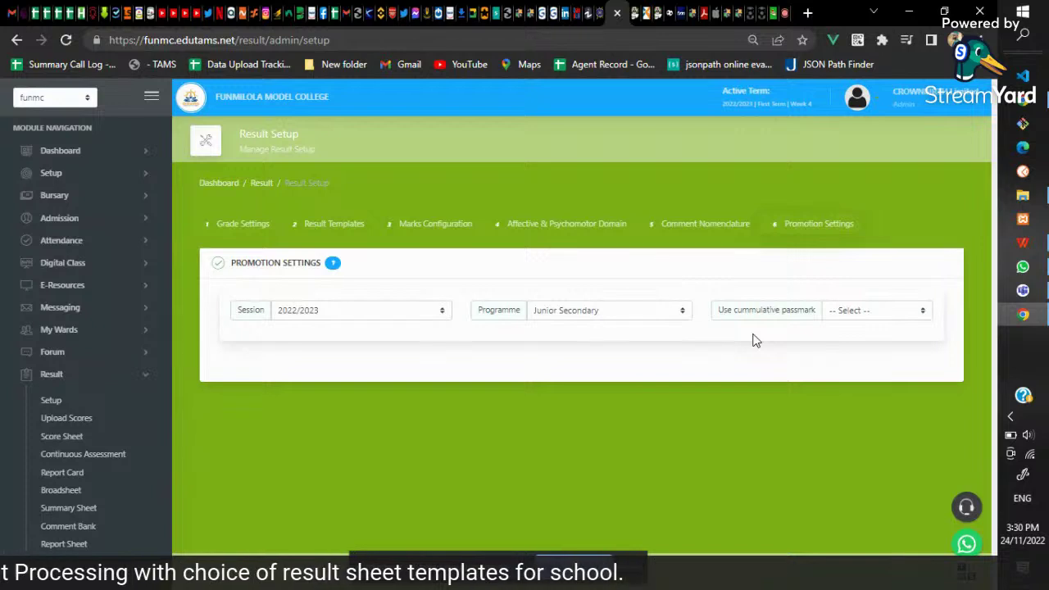
left_click(850, 318)
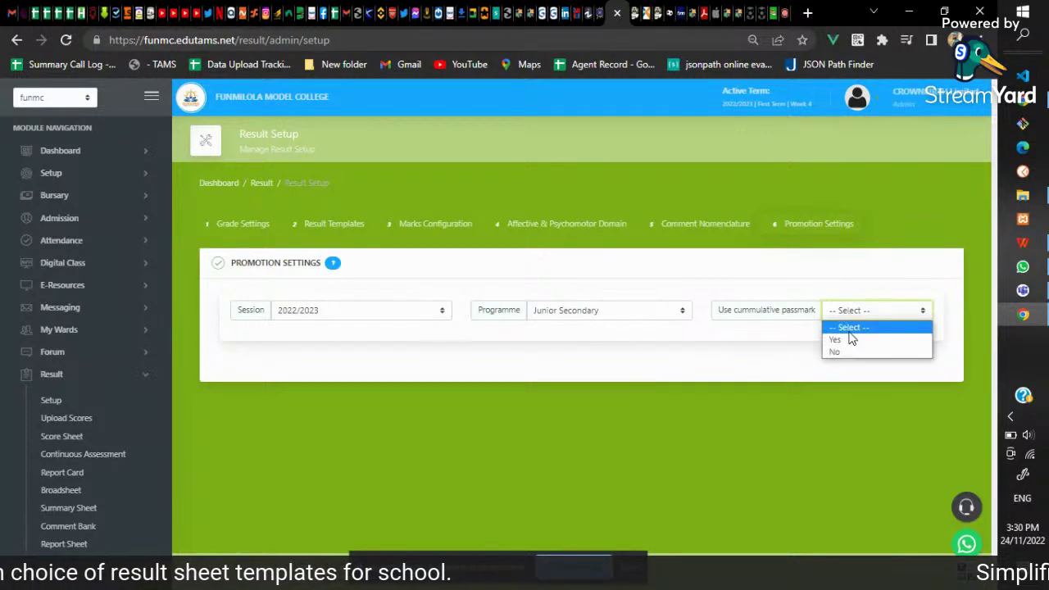
left_click(852, 351)
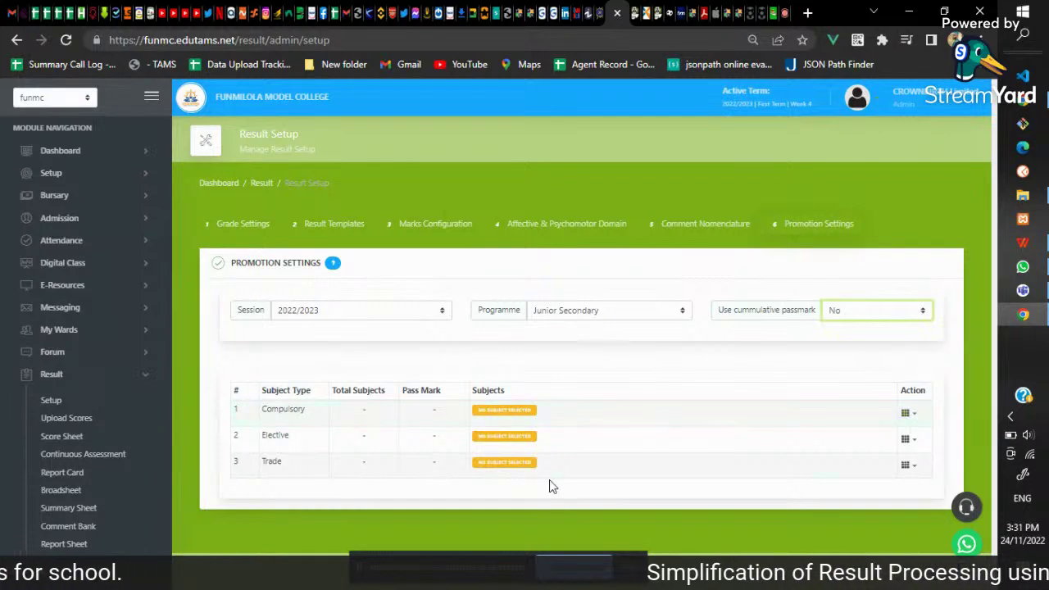
- Try promotion settings of 2 total subjects and a pass mark of 40 for the compulsory subjects, and leave without saving
left_click(925, 419)
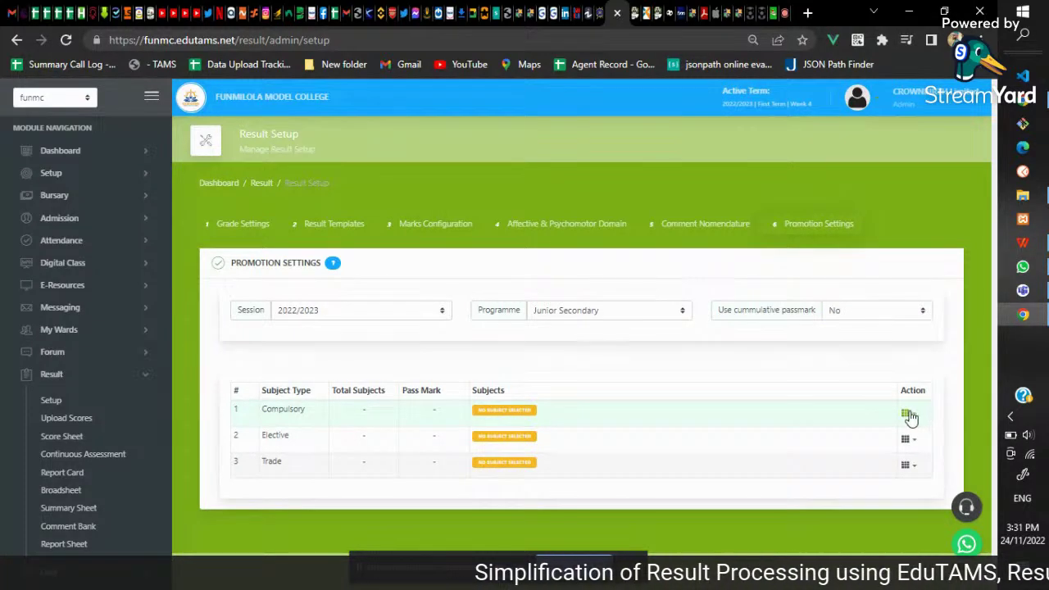
left_click(911, 413)
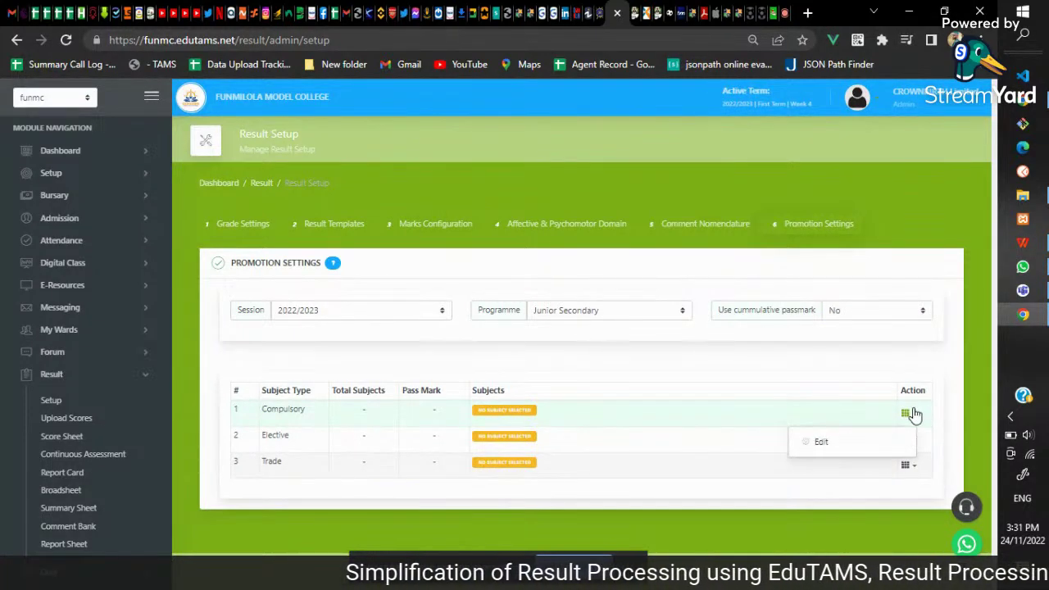
left_click(821, 441)
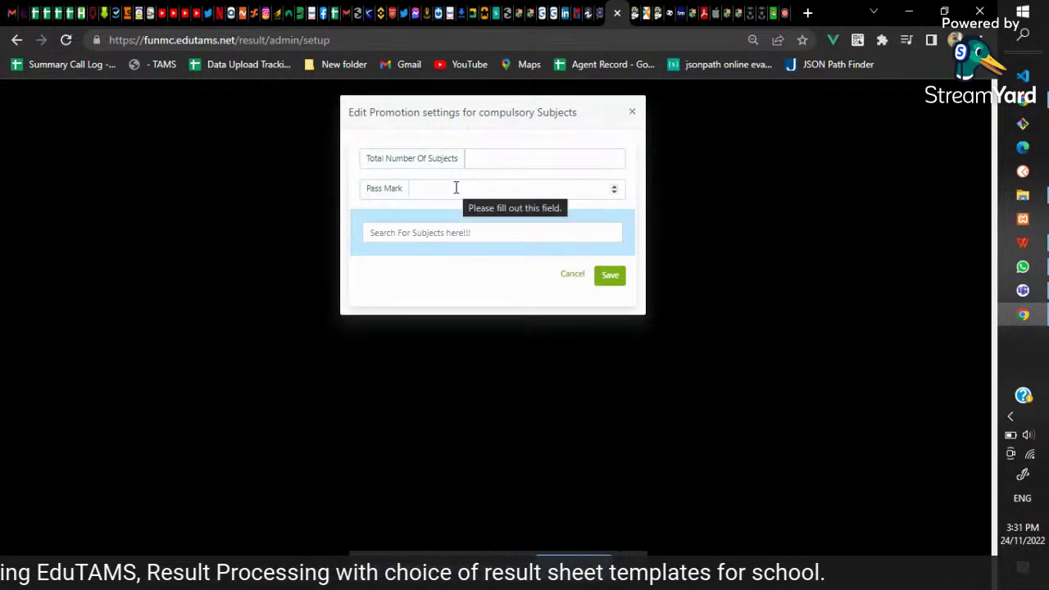
left_click(489, 162)
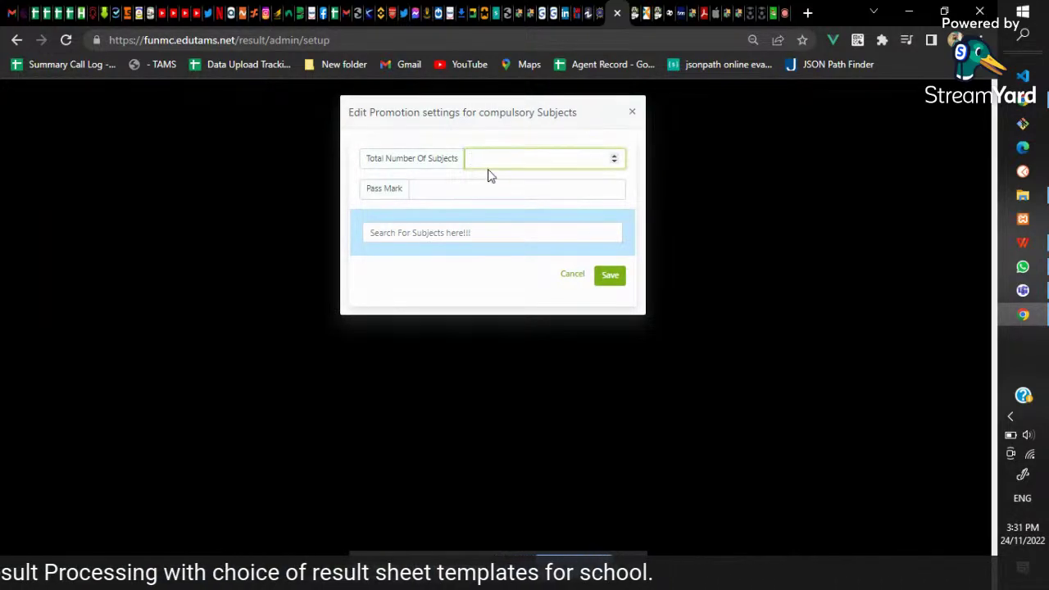
type("2")
left_click(480, 187)
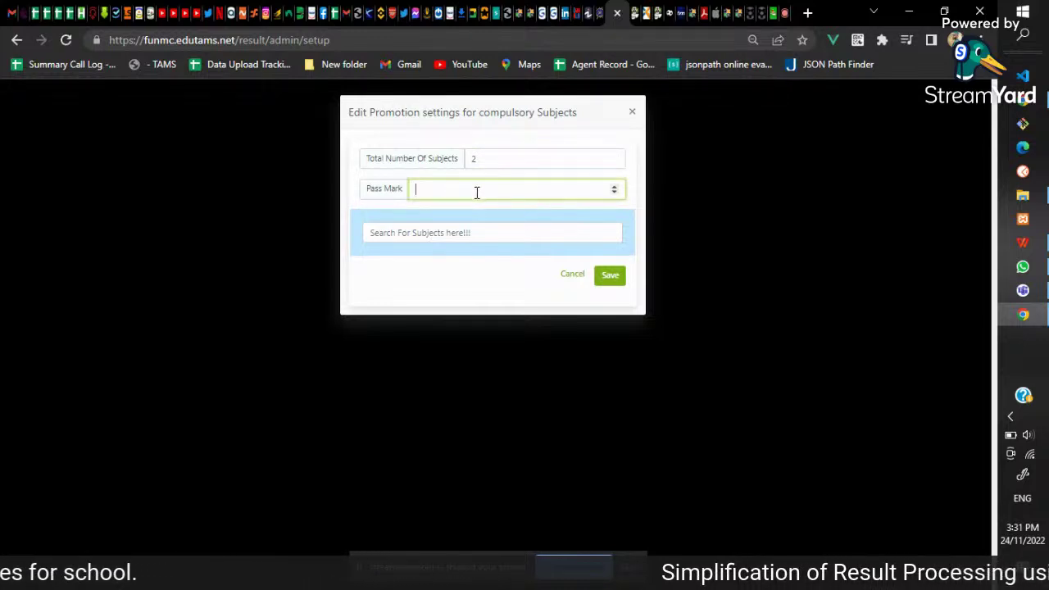
type("40")
left_click(461, 230)
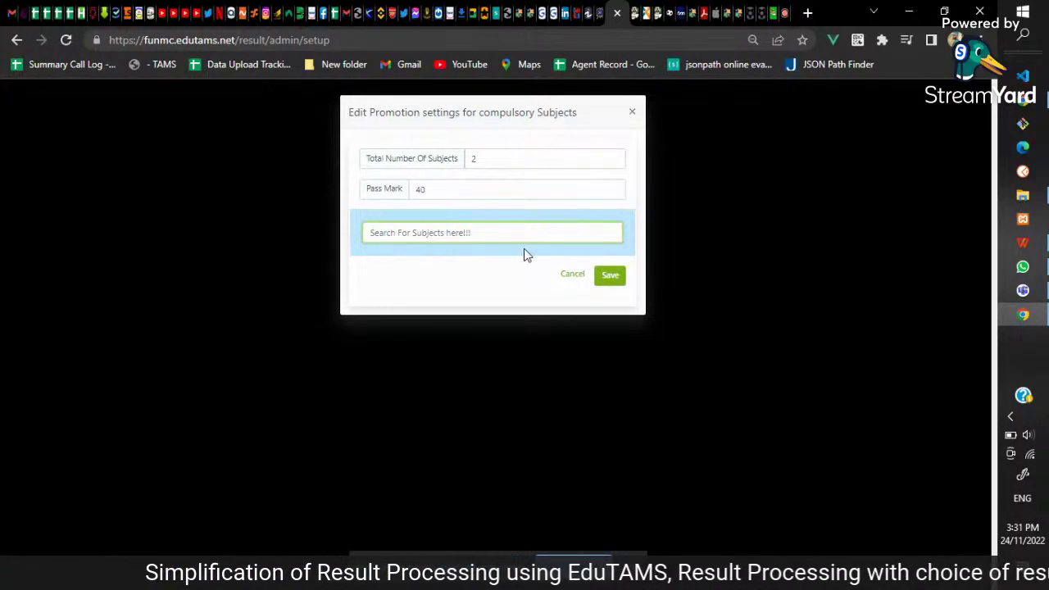
left_click(762, 280)
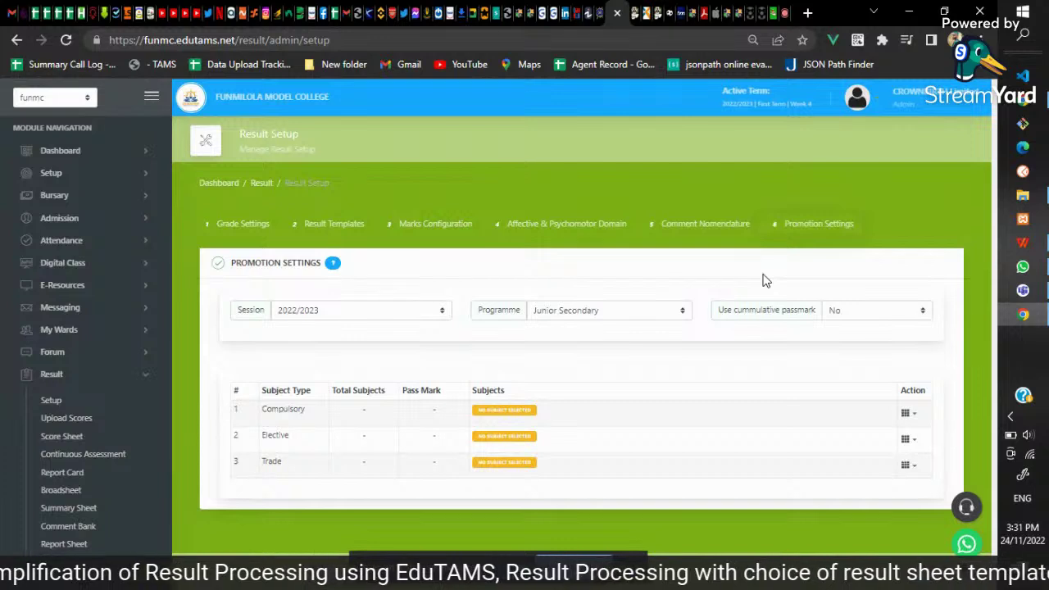
- Set the use of the cumulative passmark to Yes and submit a passmark of 50% for Junior Secondary
left_click(867, 311)
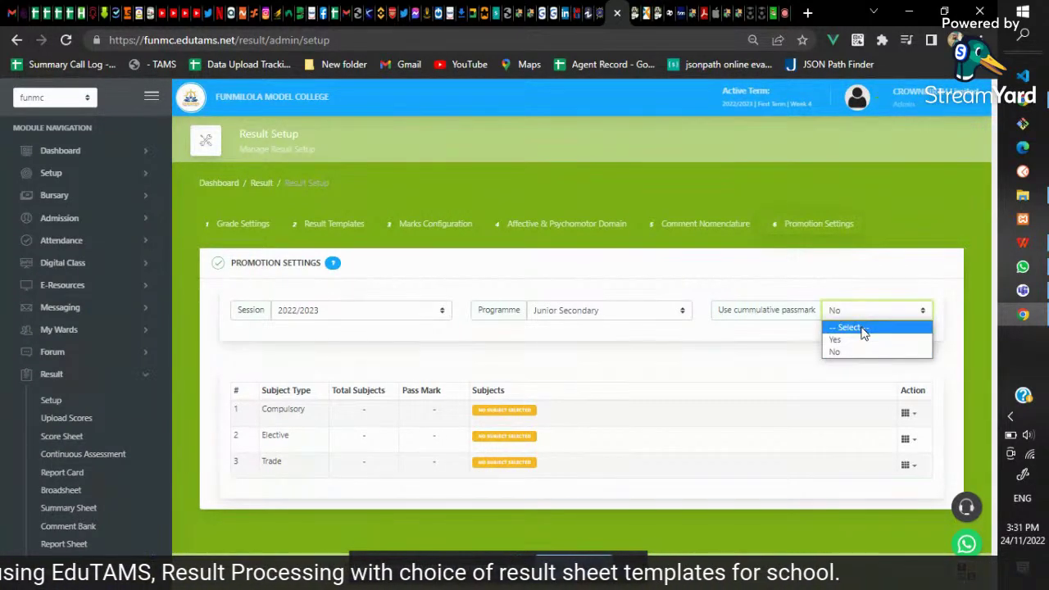
left_click(857, 341)
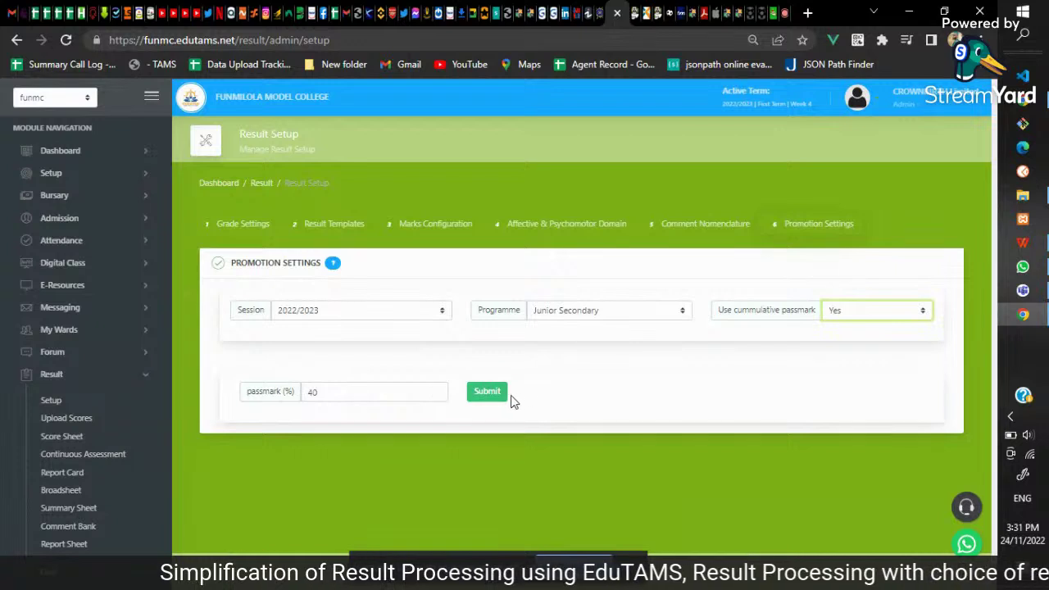
left_click(313, 394)
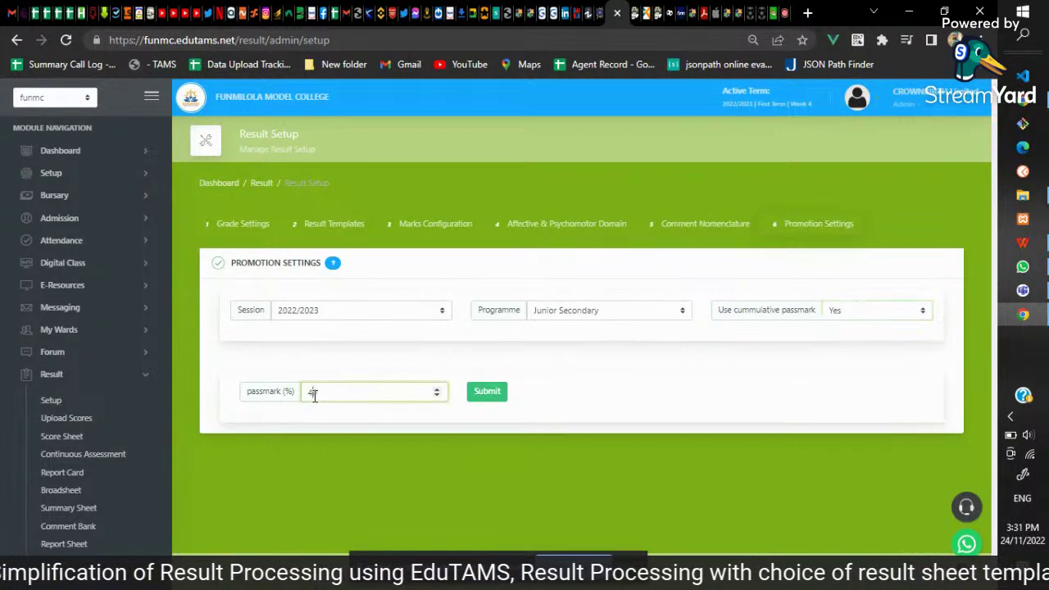
key("BackSpace")
key("BackSpace")
type("50")
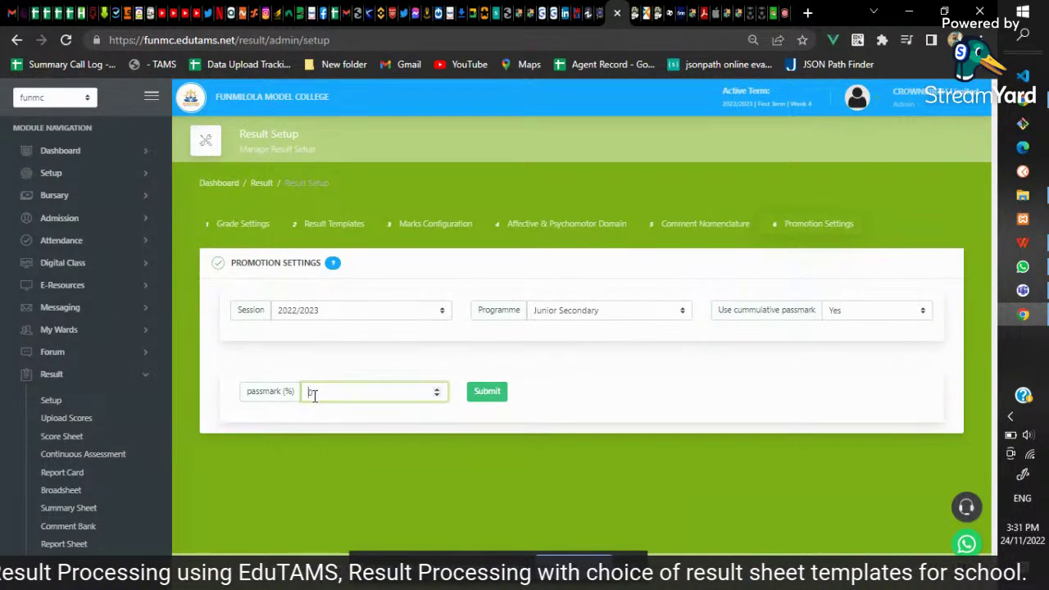
left_click(485, 393)
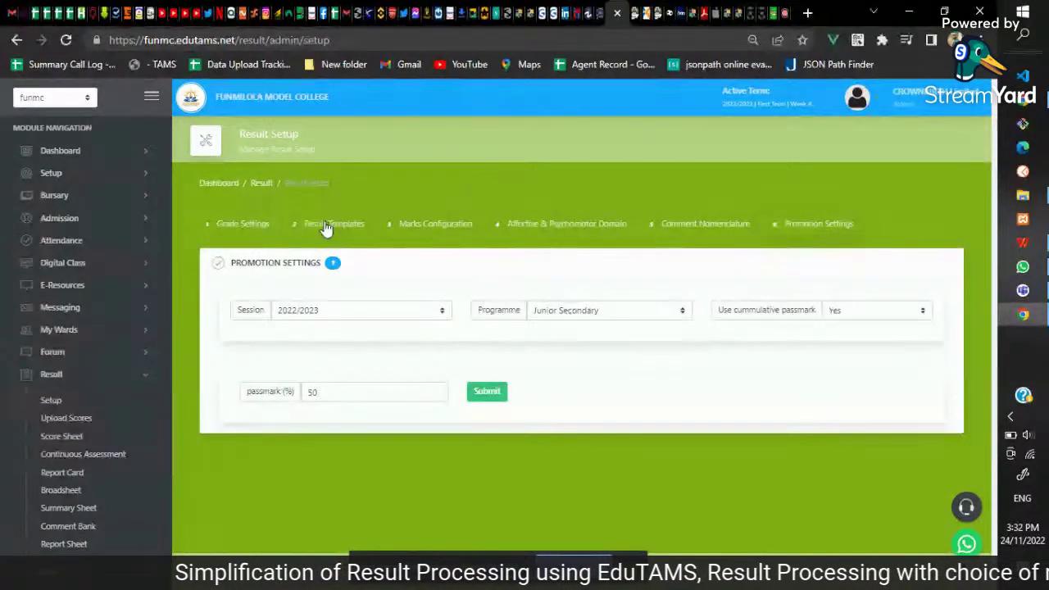
- Open the score upload page and filter the 2022/2023 First Term Junior Secondary results by class JSS1 A
left_click(74, 420)
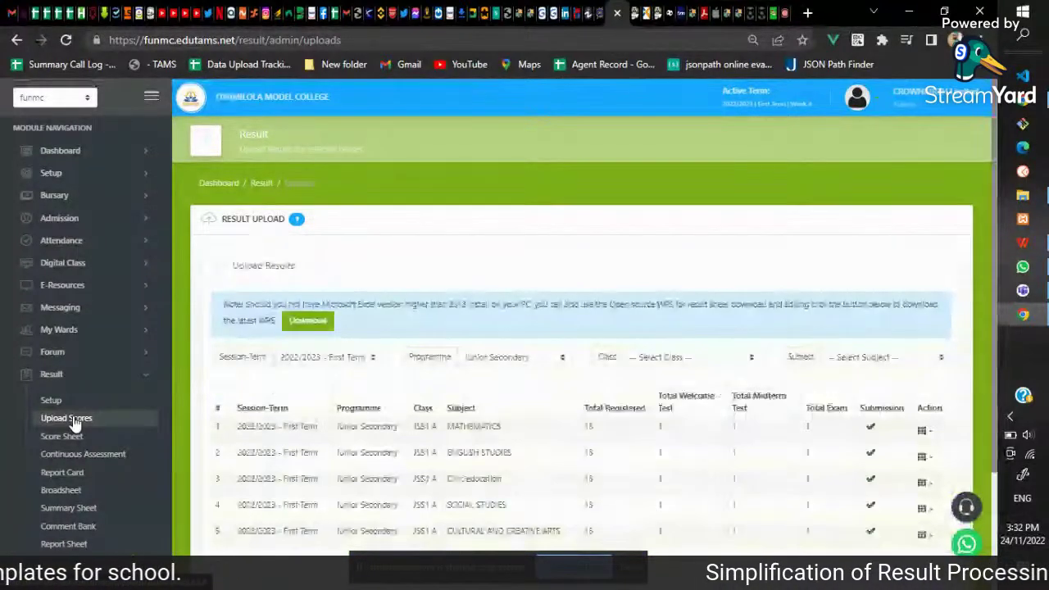
scroll(407, 398, "down", 2)
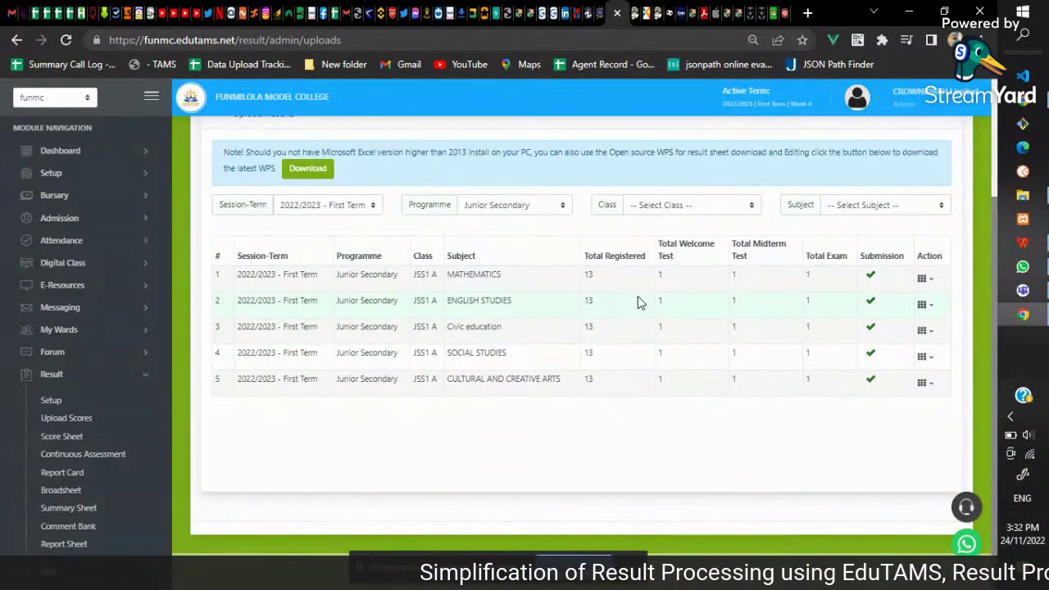
left_click(519, 206)
left_click(517, 235)
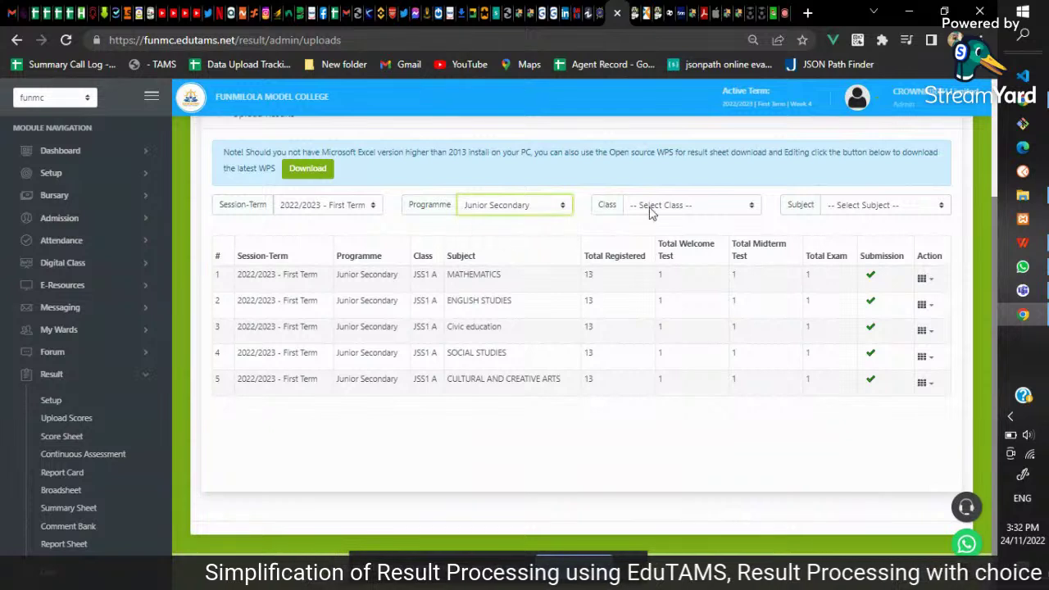
left_click(692, 207)
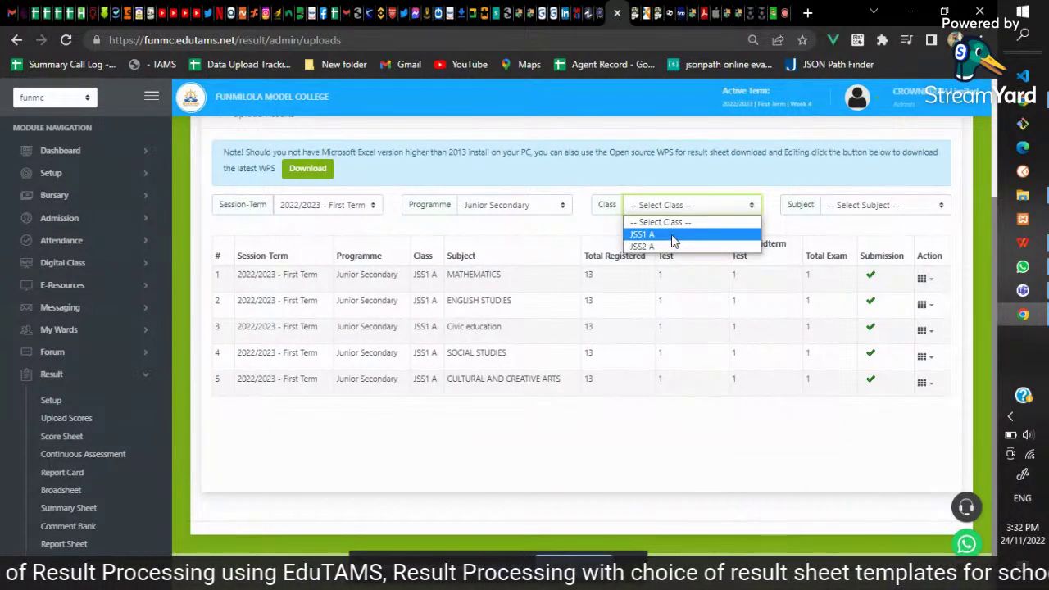
left_click(672, 236)
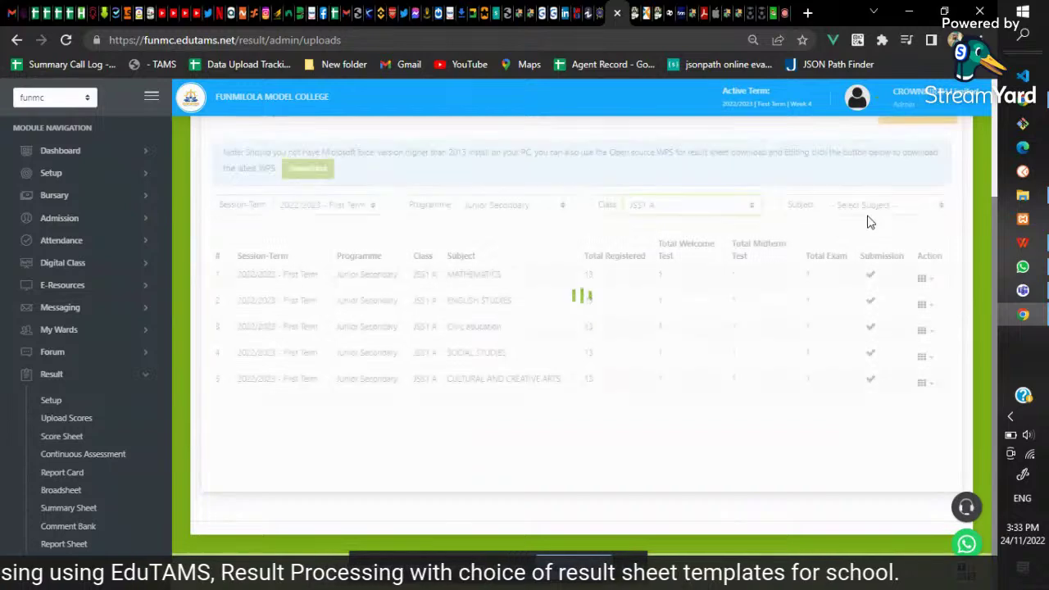
scroll(768, 283, "up", 2)
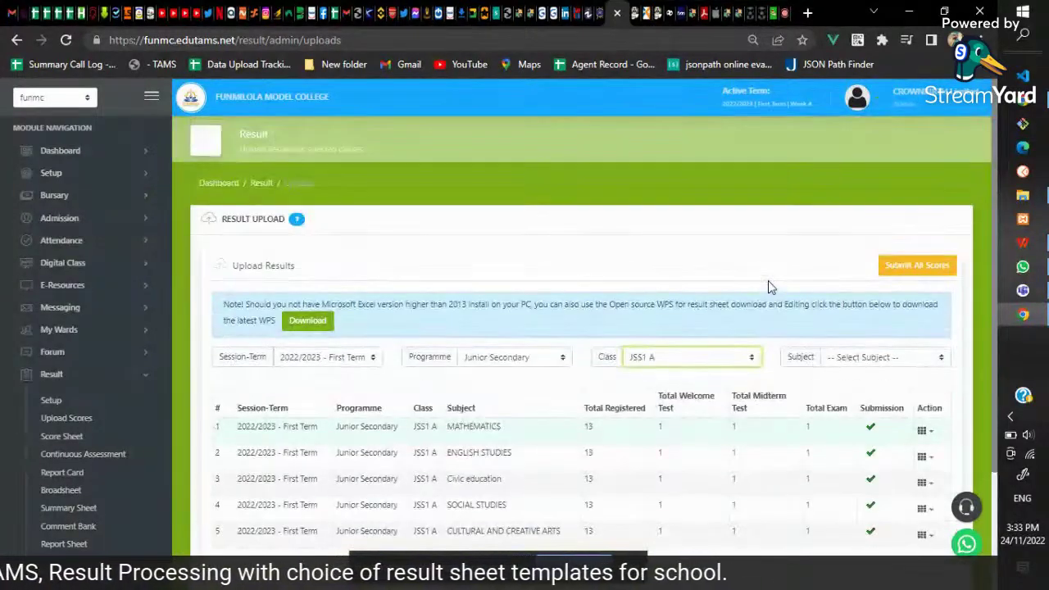
scroll(768, 280, "down", 1)
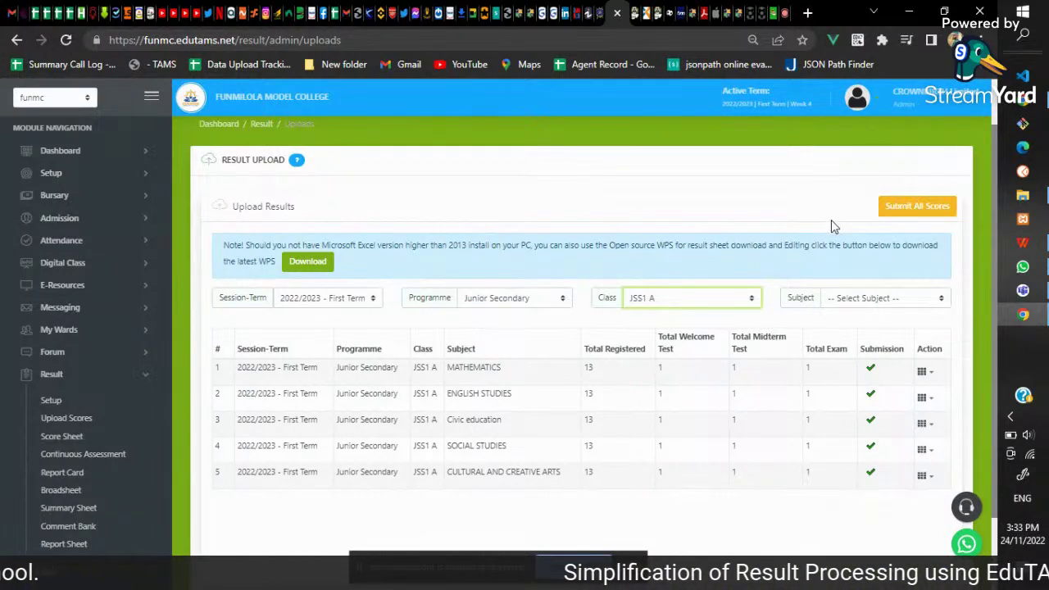
- Download the Mathematics sample score sheet for JSS1 A with category CA and type Welcome Test
scroll(568, 249, "up", 1)
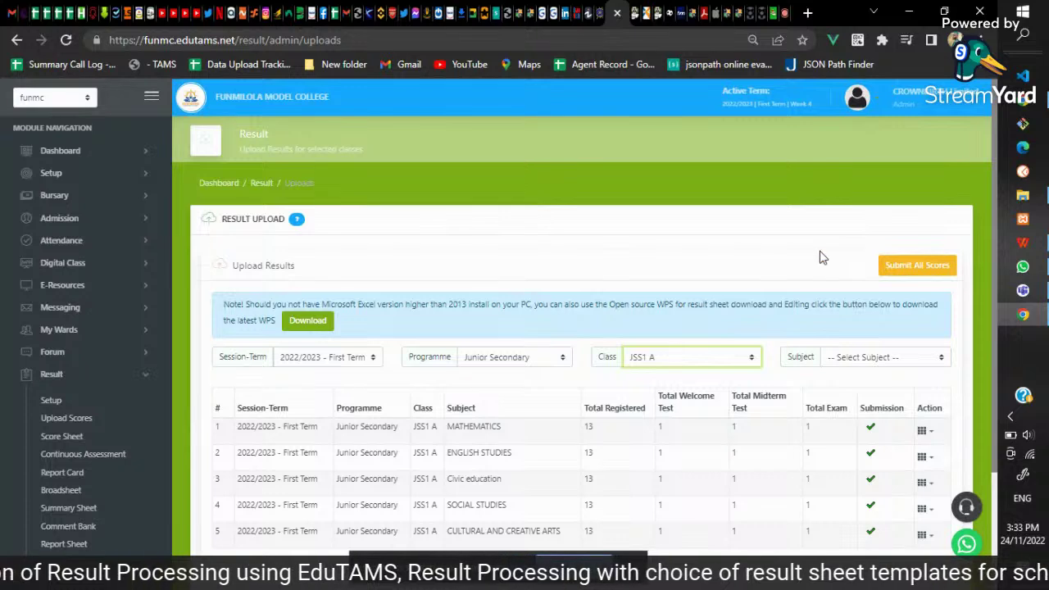
scroll(771, 383, "down", 2)
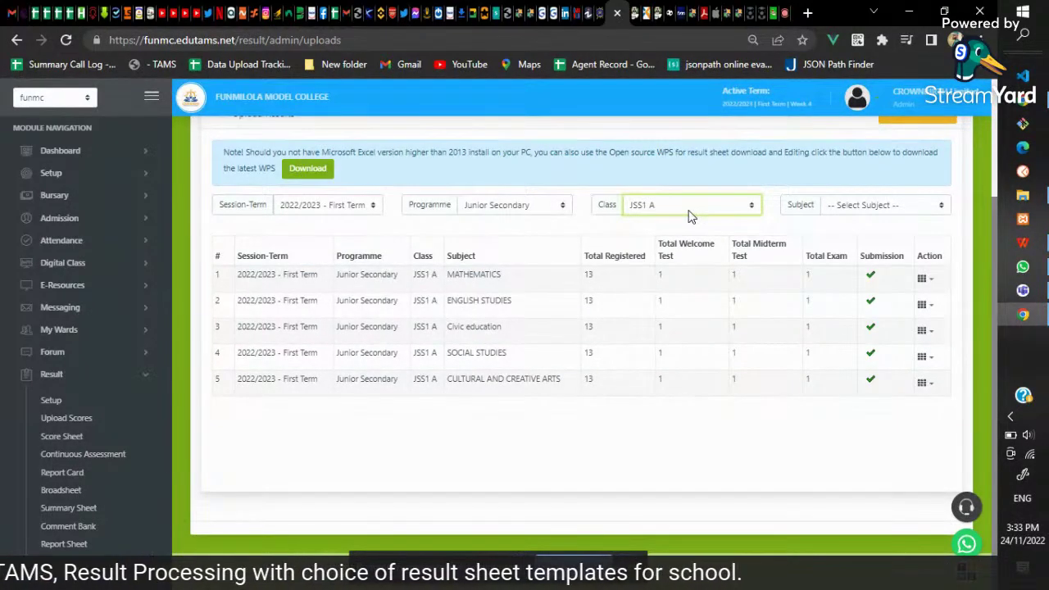
left_click(922, 285)
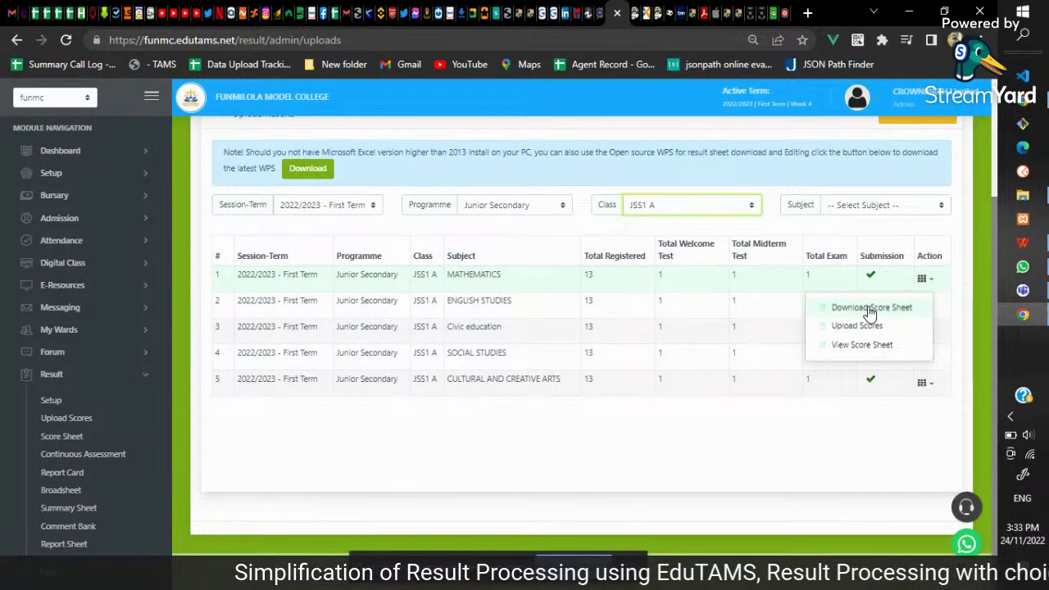
left_click(870, 309)
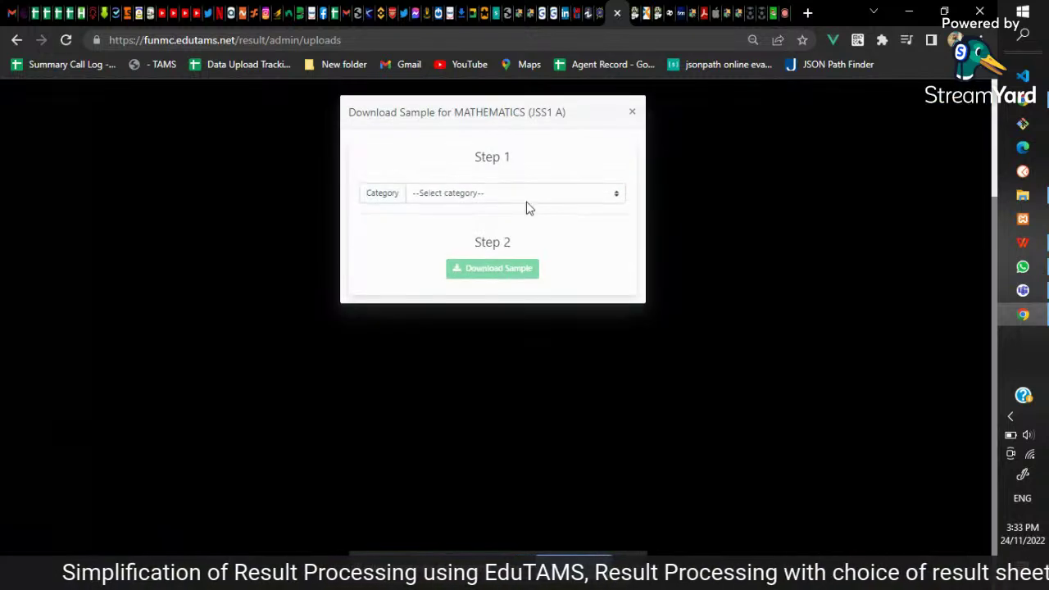
left_click(449, 193)
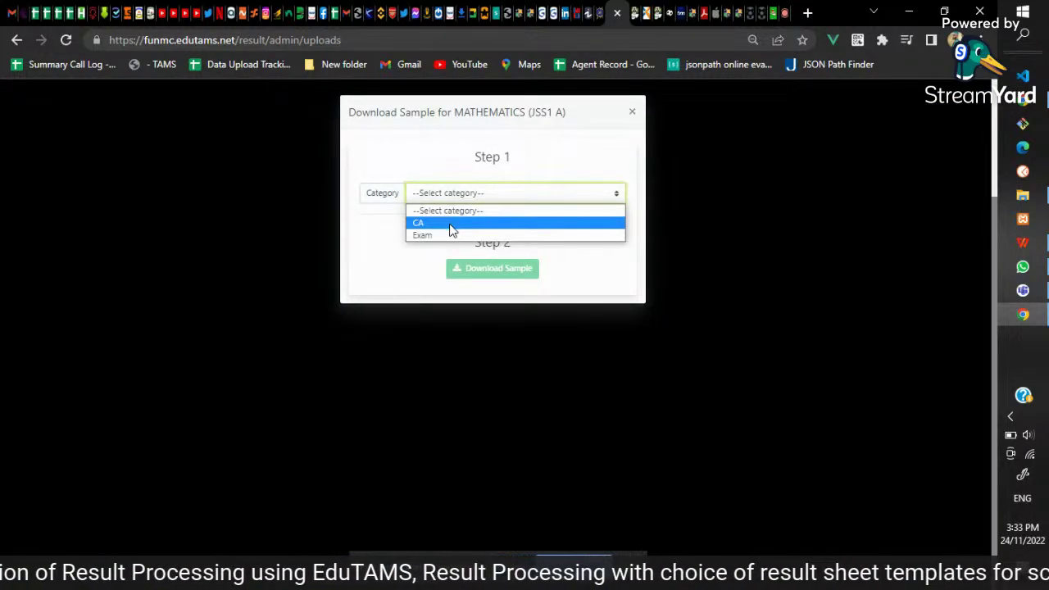
left_click(450, 222)
left_click(463, 234)
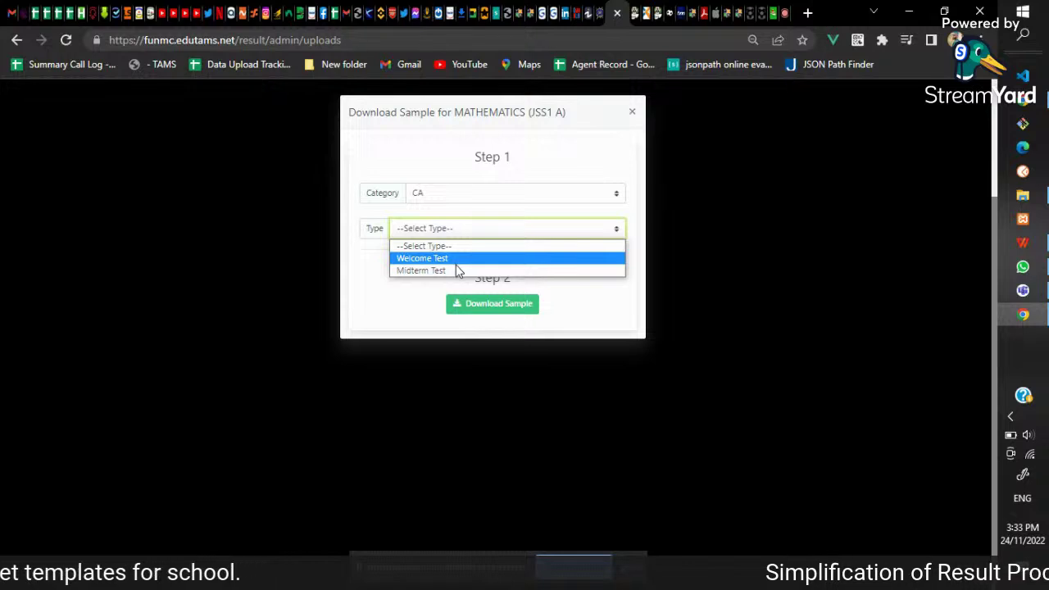
left_click(457, 260)
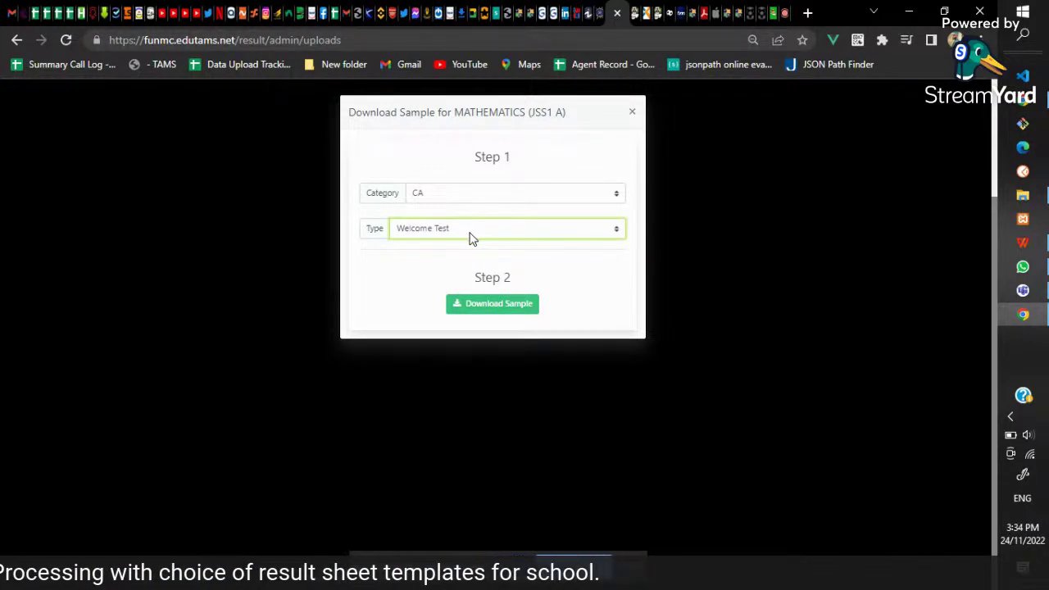
left_click(497, 305)
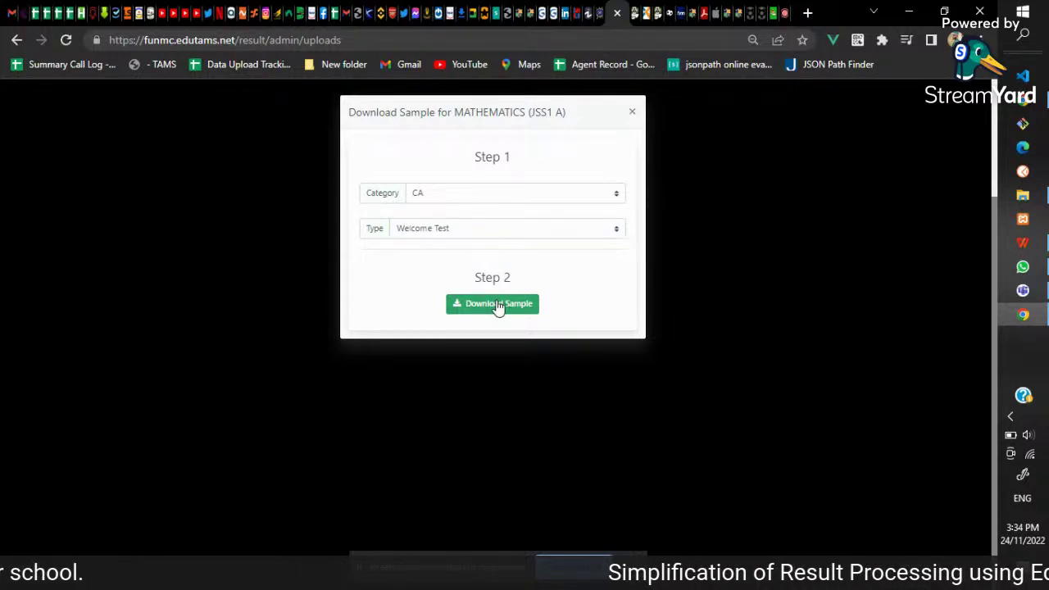
- Download the Mathematics sample score sheet for JSS1 A with the type changed to Midterm Test
left_click(473, 228)
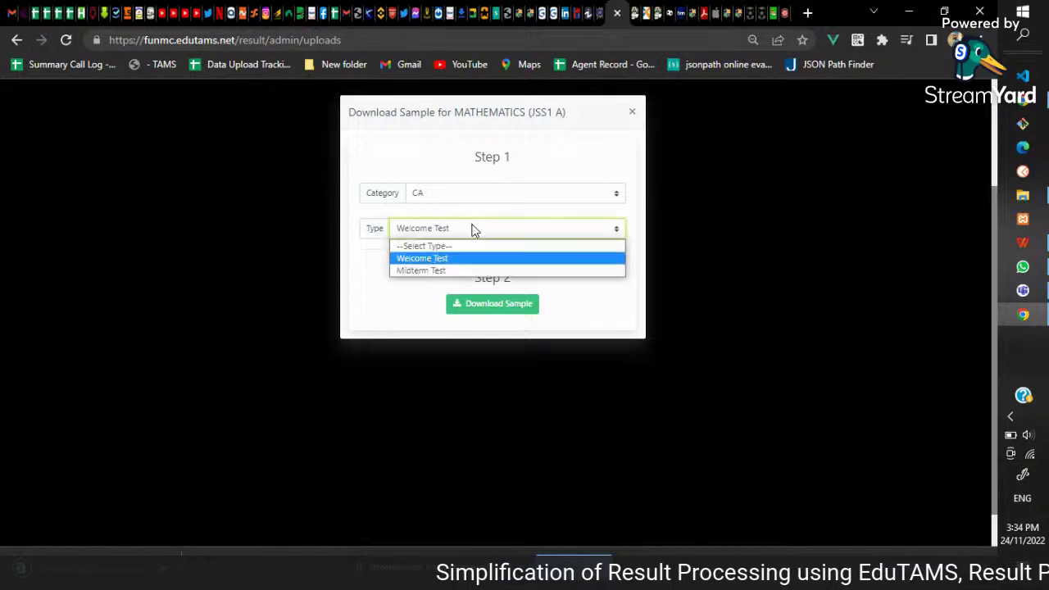
left_click(443, 271)
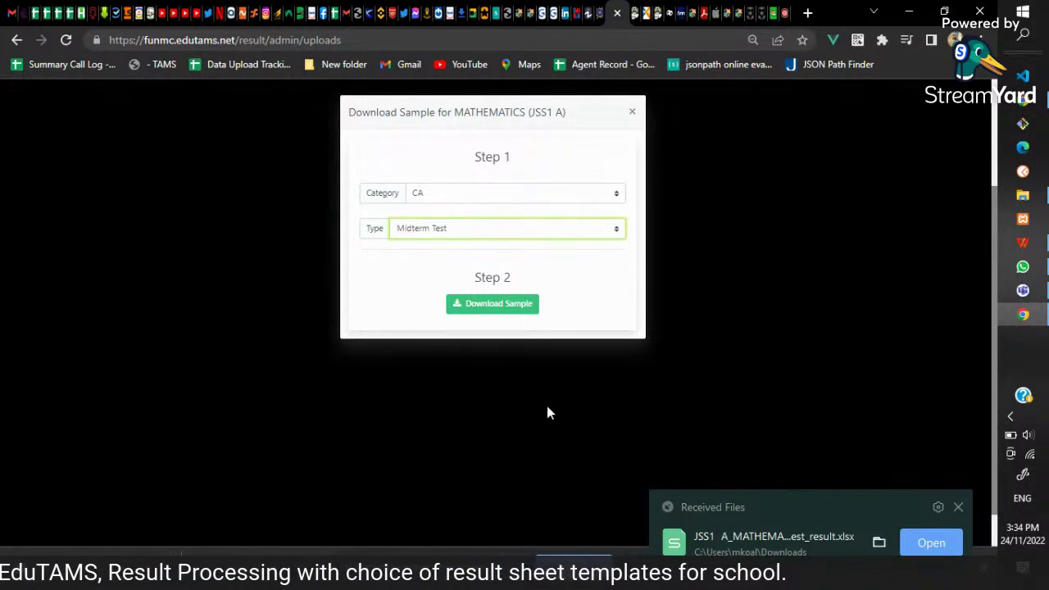
left_click(486, 307)
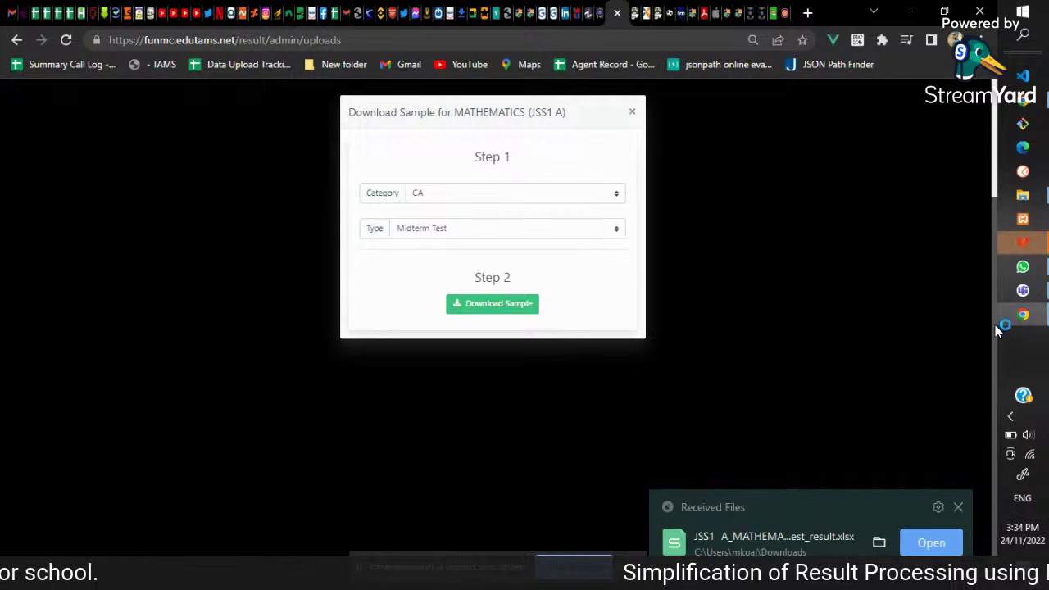
- Switch to the downloaded Welcome Test sheet in WPS Office and enter a score of 10 in cells G11 and G12
mouse_move(1031, 250)
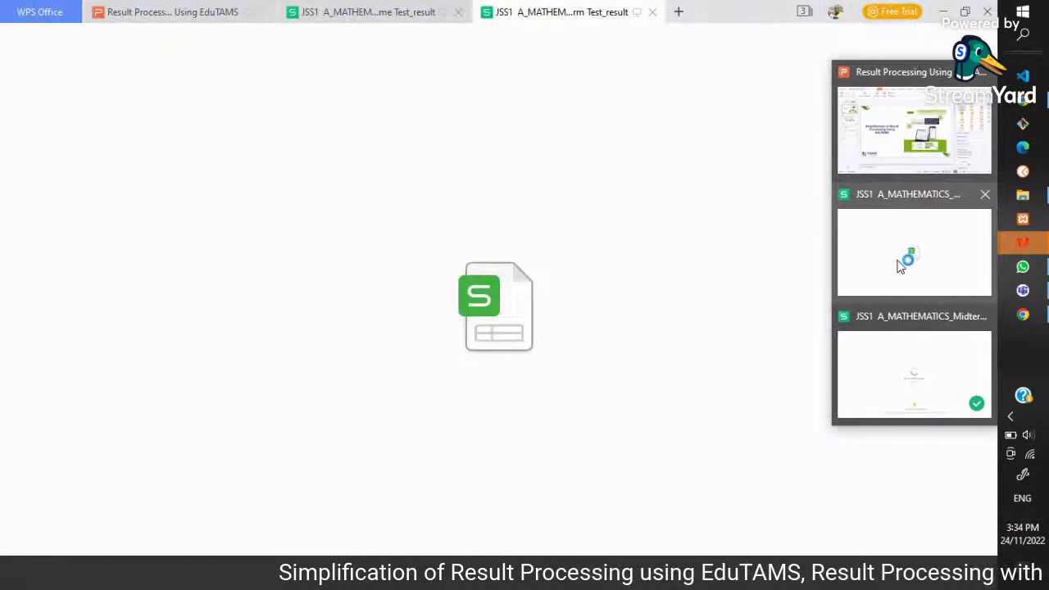
left_click(897, 267)
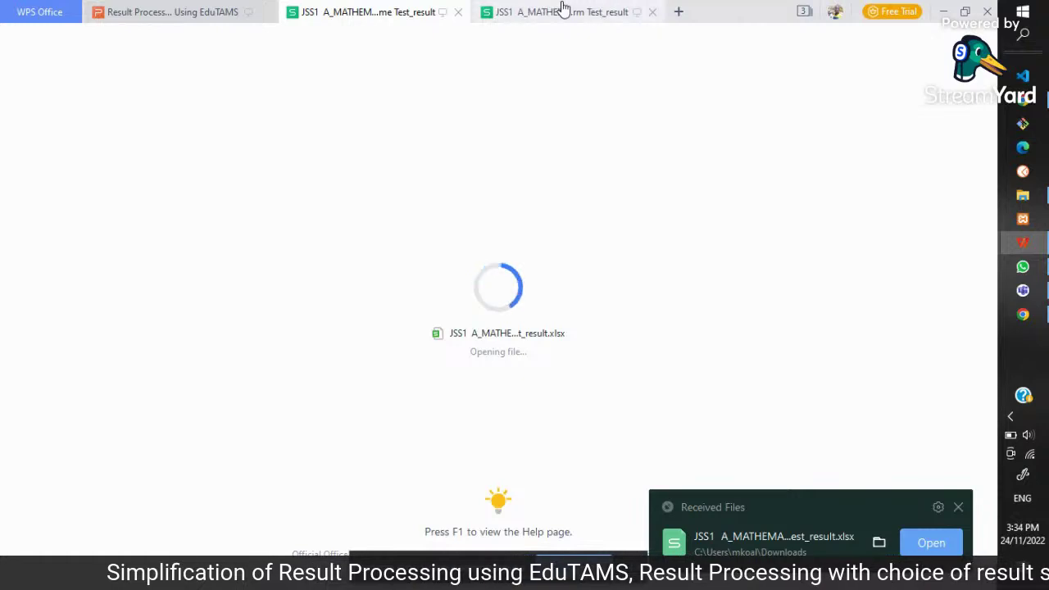
mouse_move(555, 16)
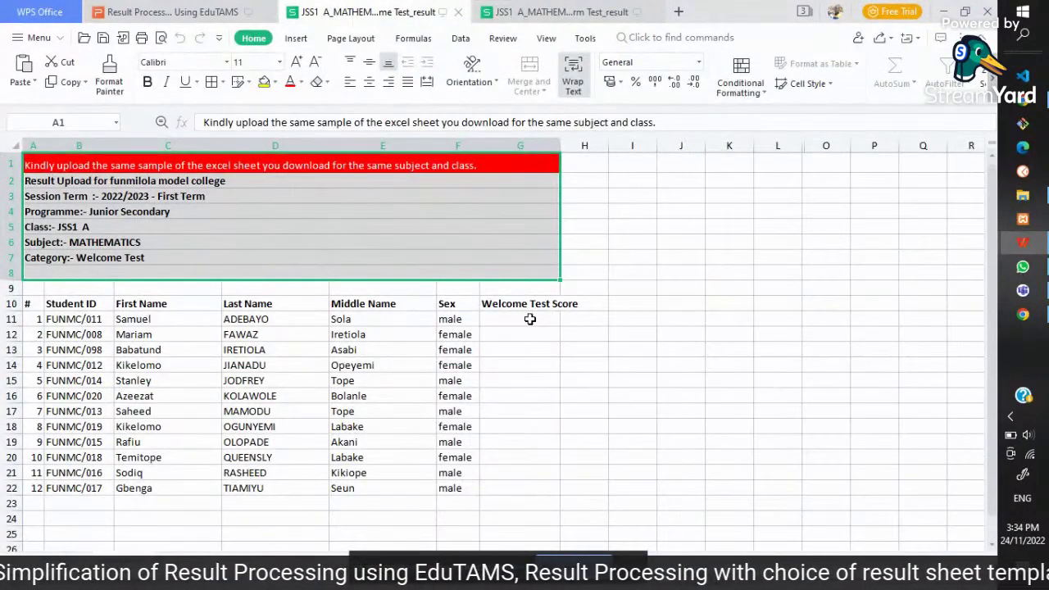
left_click(529, 321)
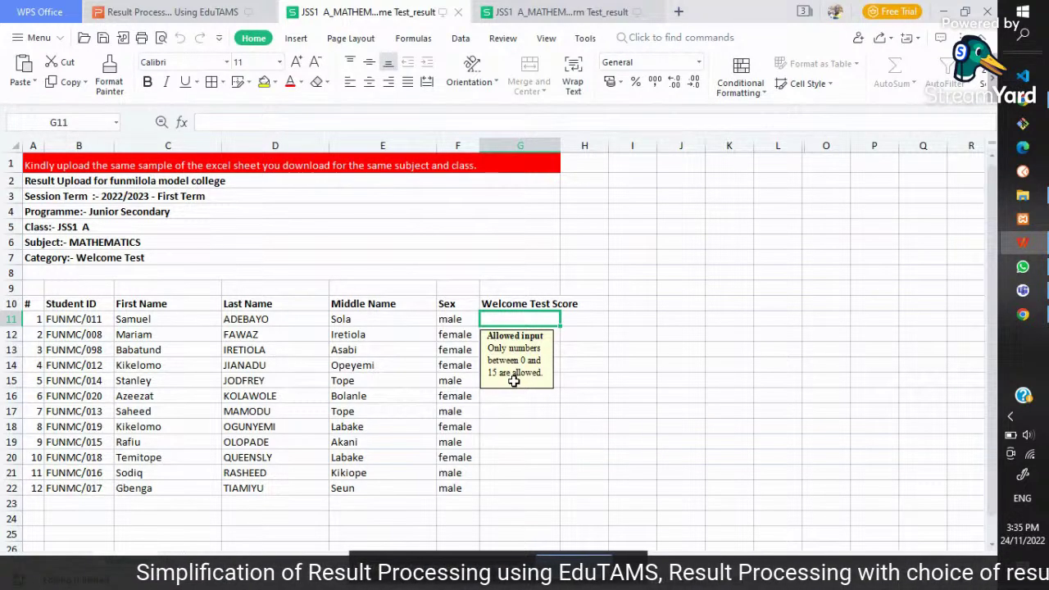
type("10")
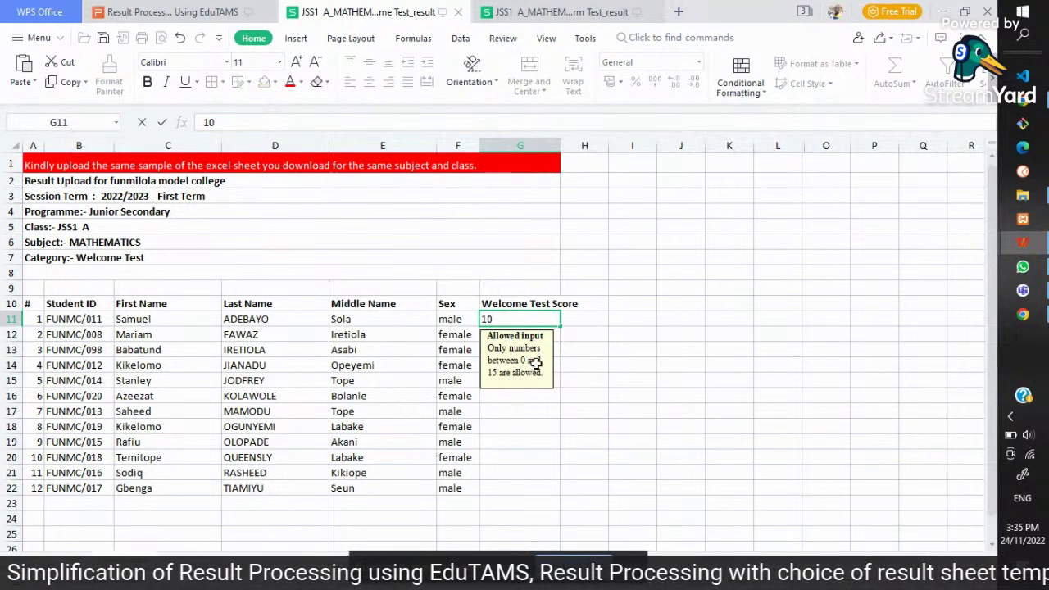
left_click(574, 338)
left_click(547, 339)
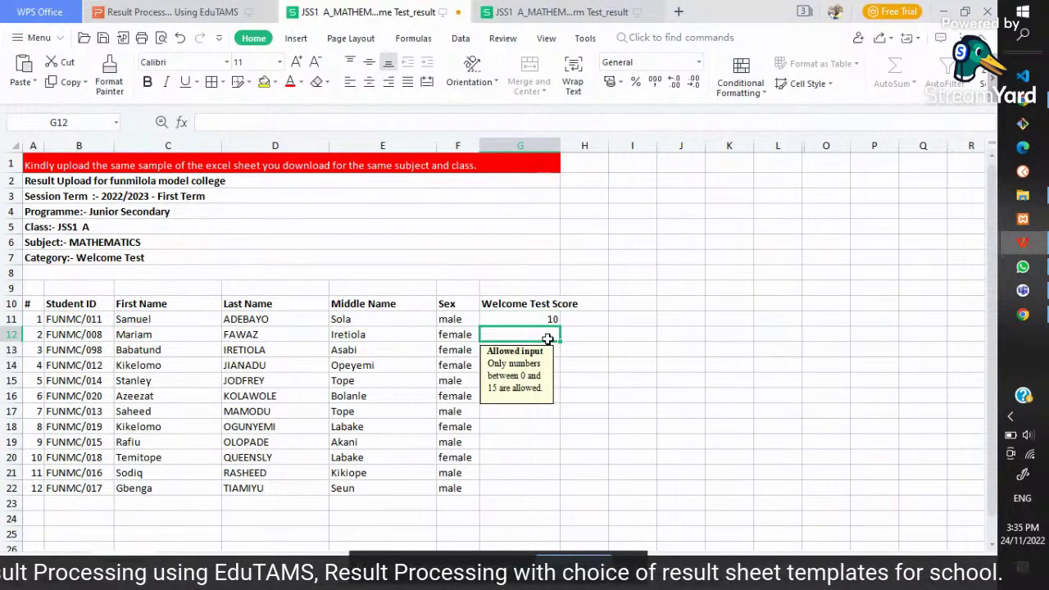
type("10")
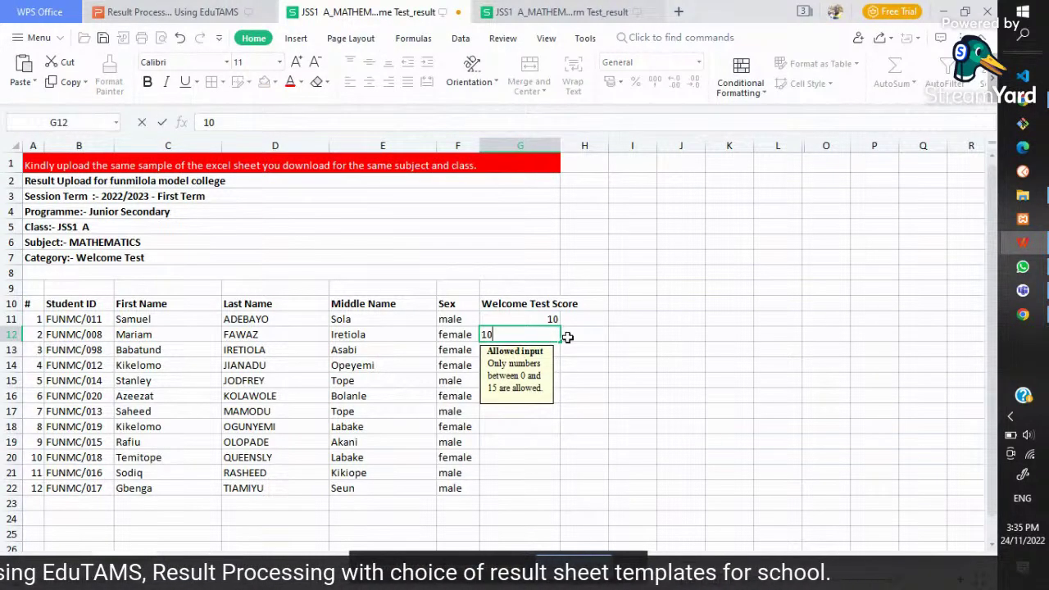
left_click(602, 337)
- Enter the Welcome Test scores 12, 11, 13 and 13 in cells G13 to G16
left_click(543, 354)
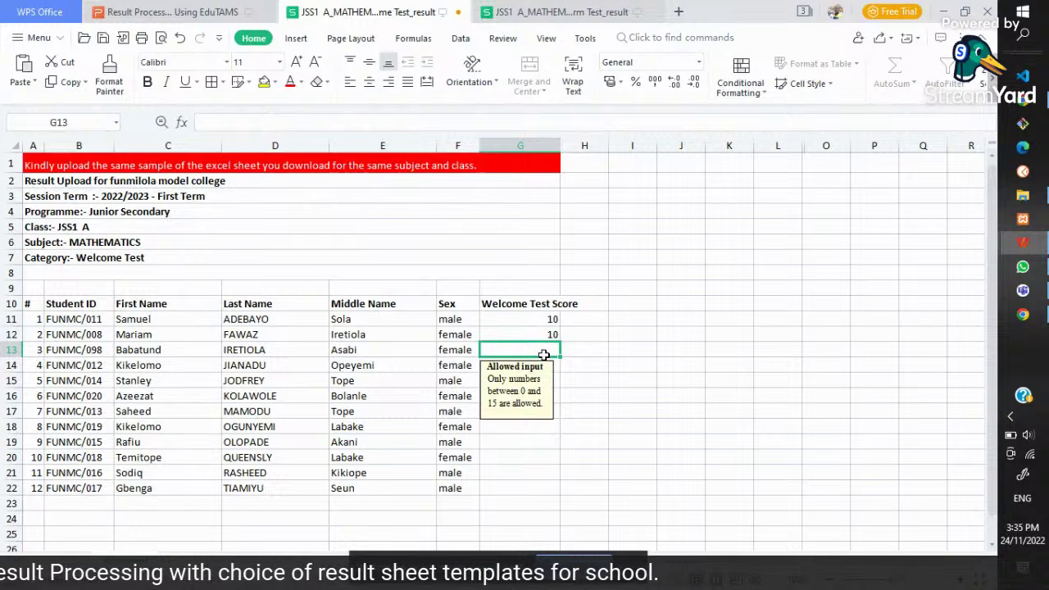
type("1")
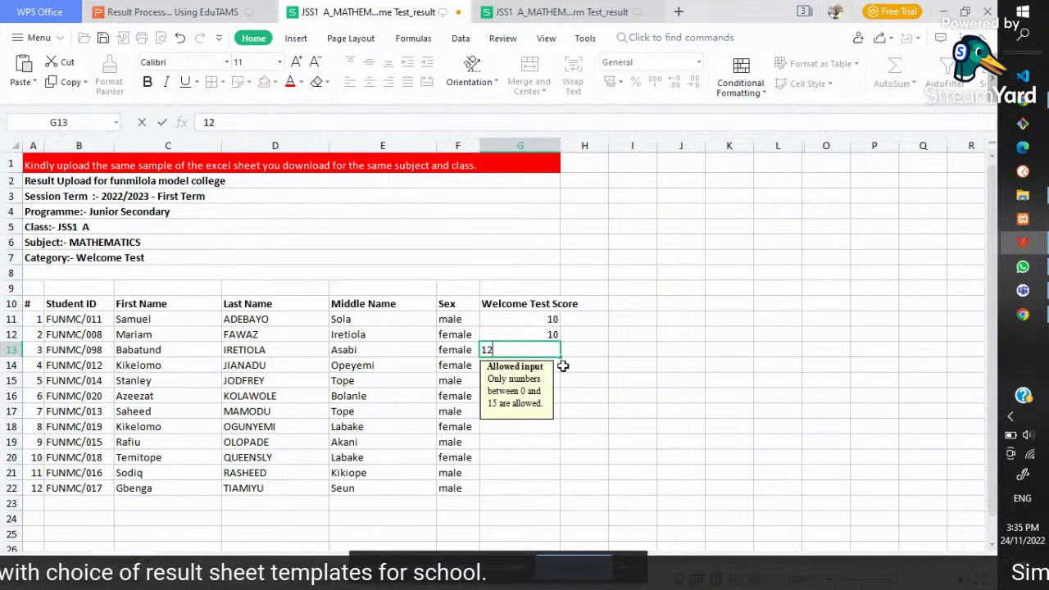
type("2")
key("Return")
type("11")
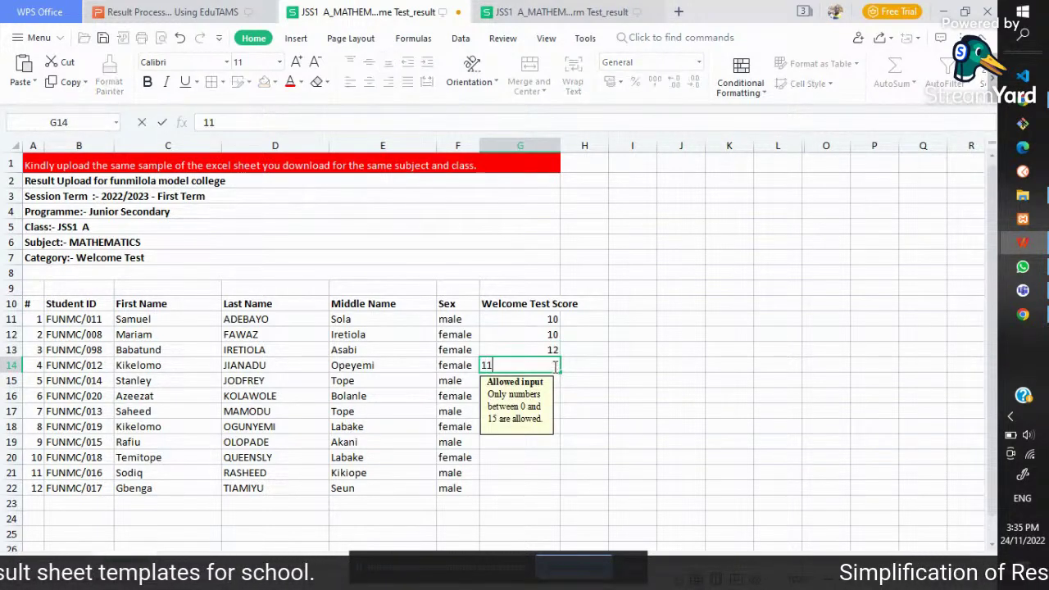
key("Return")
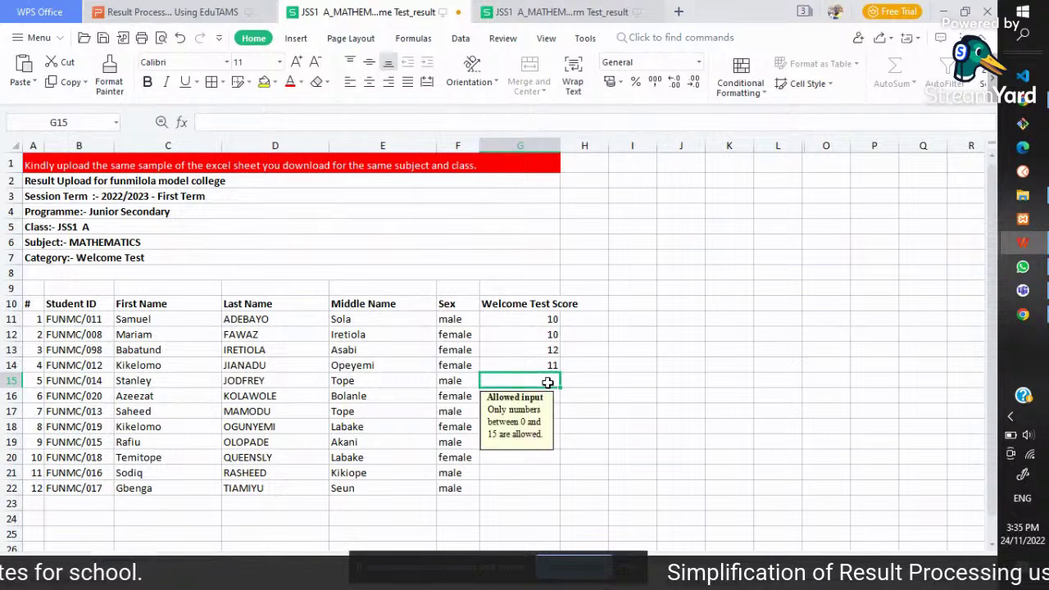
type("13")
key("Return")
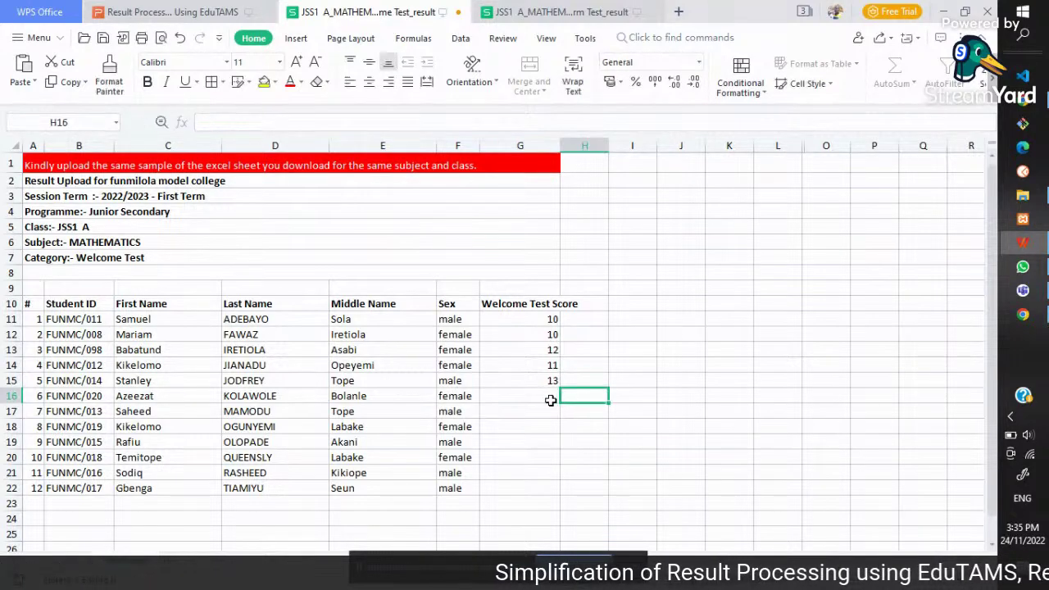
type("13")
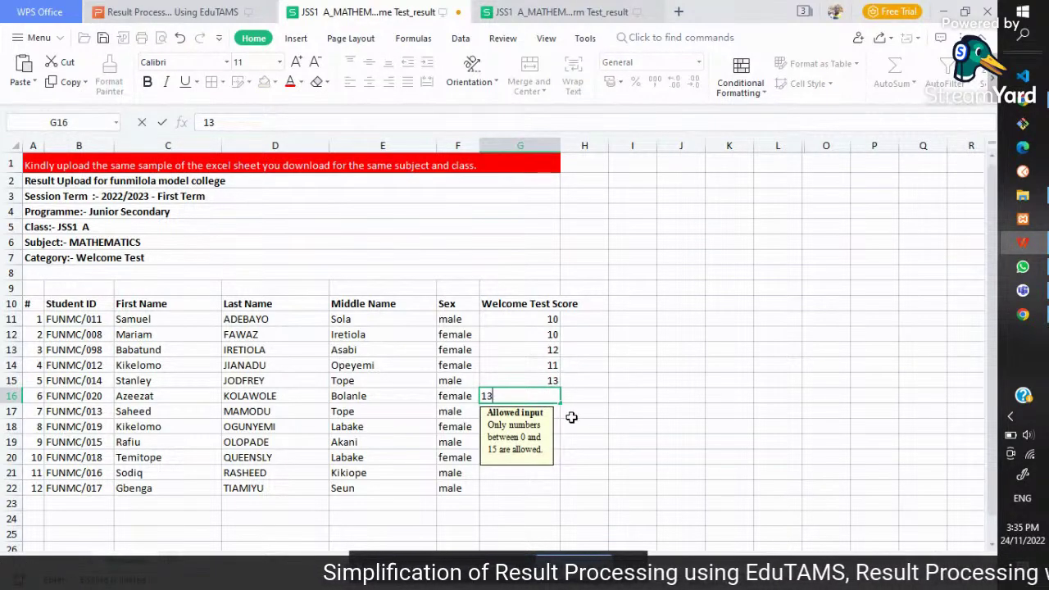
key("Return")
- Enter a Welcome Test score of 11 in cell G17 and decline replacing existing data
type("66")
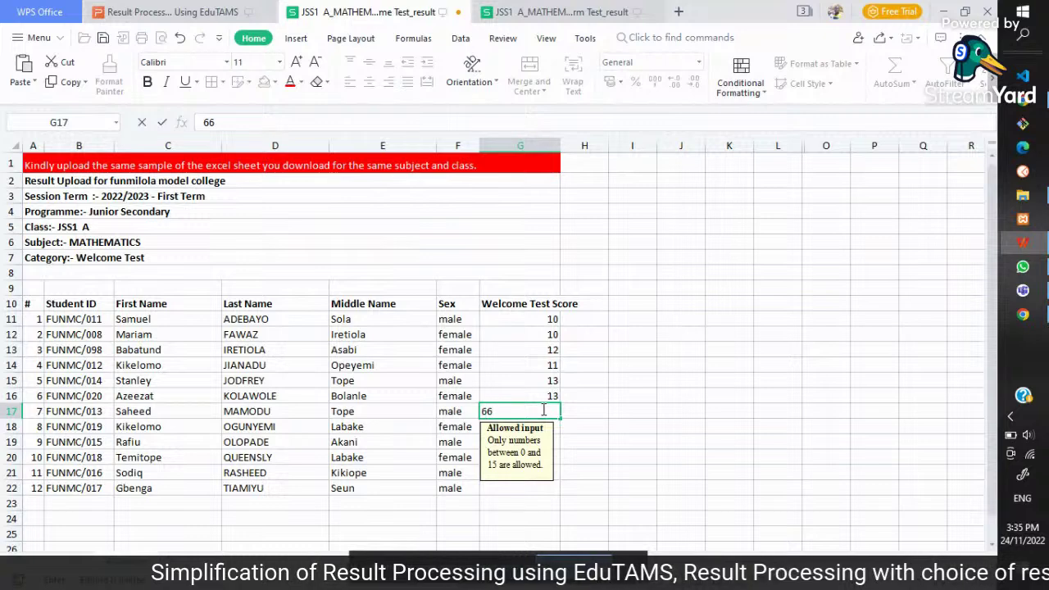
key("BackSpace")
key("BackSpace")
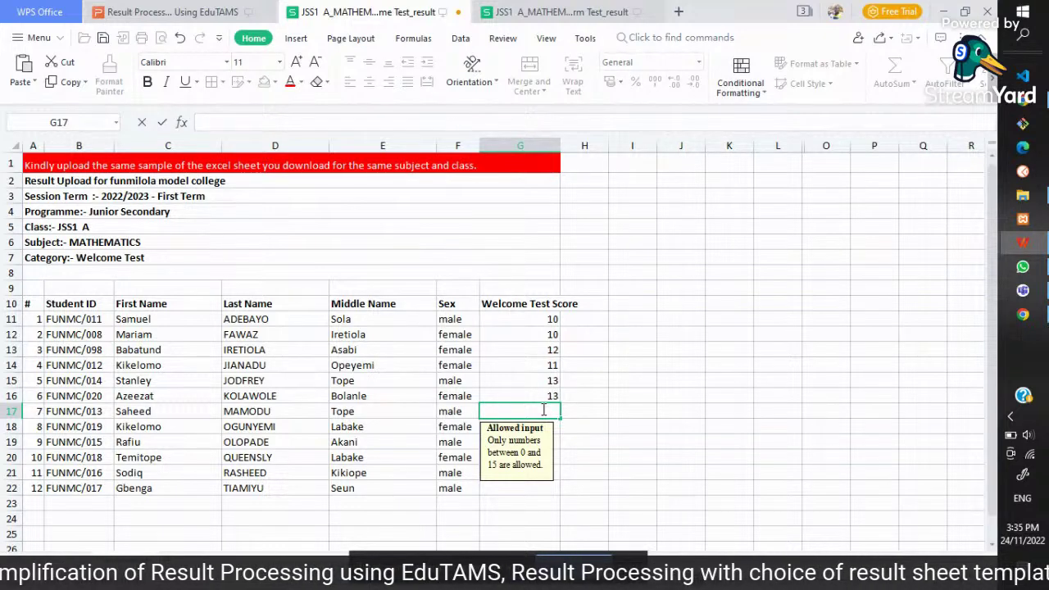
type("11")
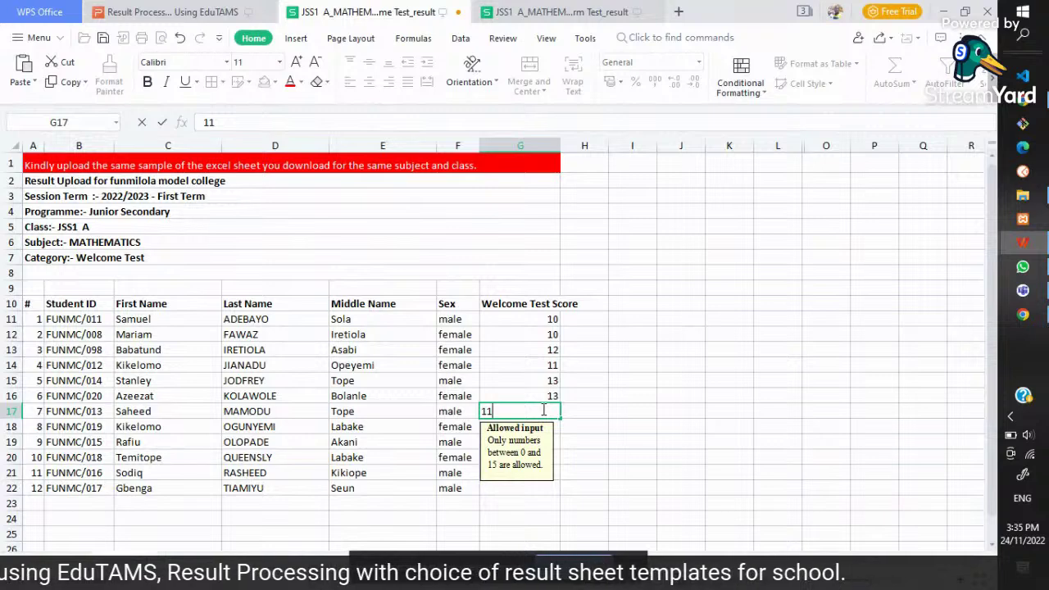
key("Return")
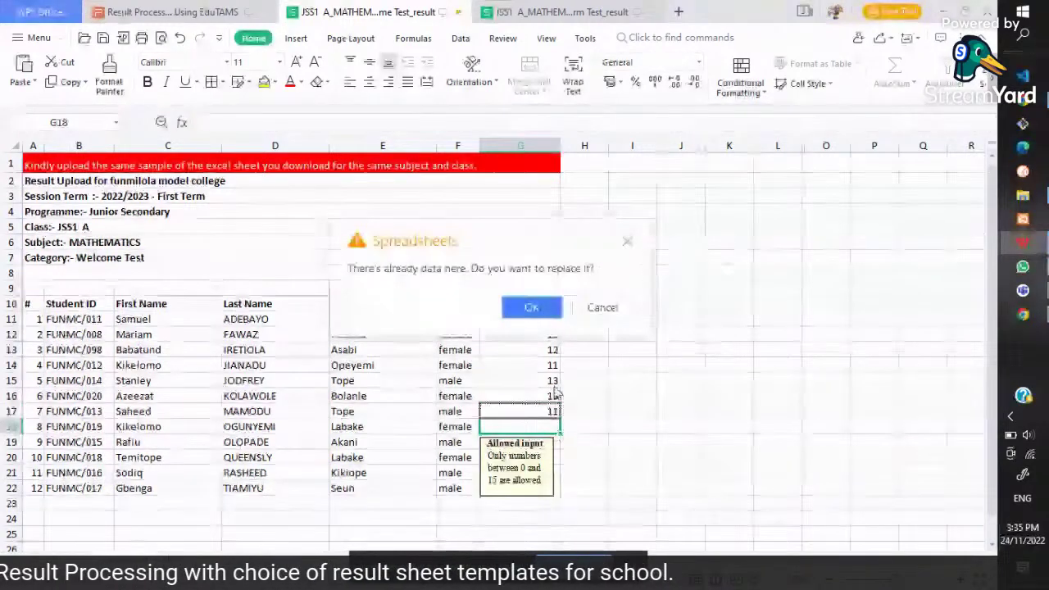
left_click(599, 308)
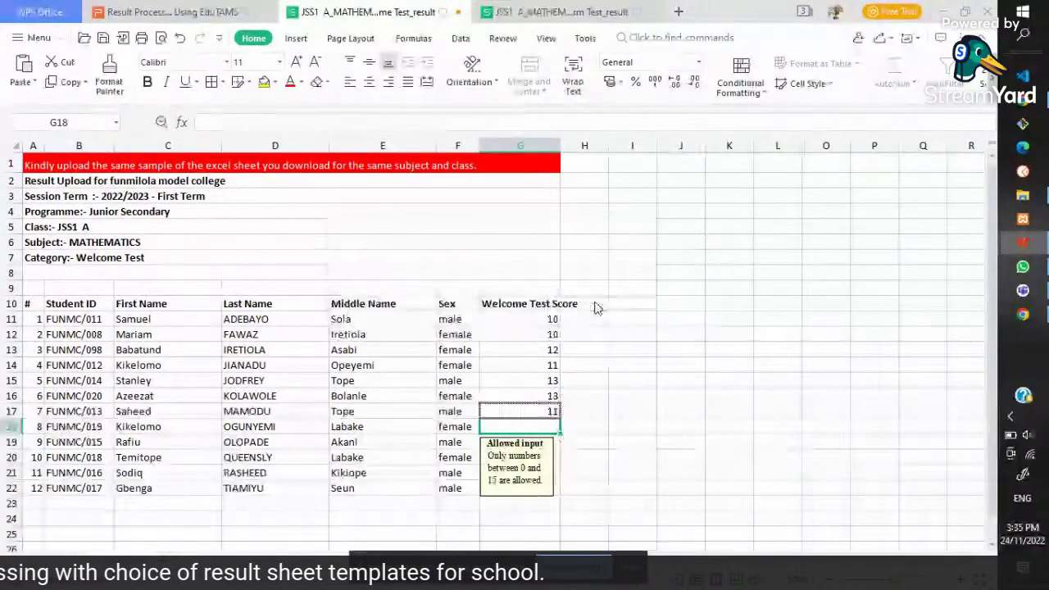
- Copy the score of 11 from G17 into the remaining Welcome Test score cells G18 to G22
left_click(549, 412)
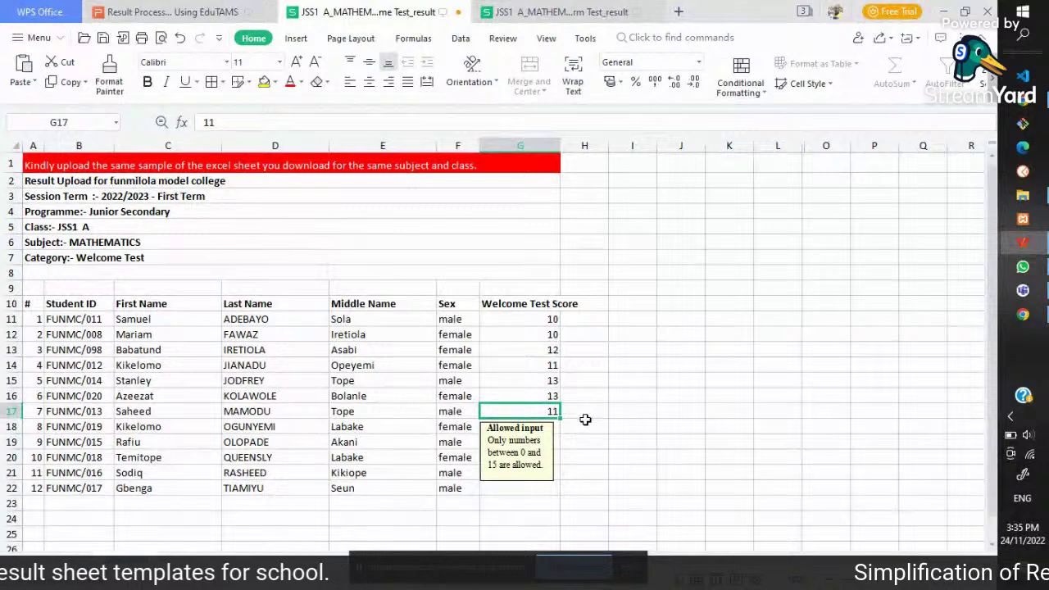
key("ctrl+c")
left_click_drag(550, 424, 547, 488)
key("ctrl+v")
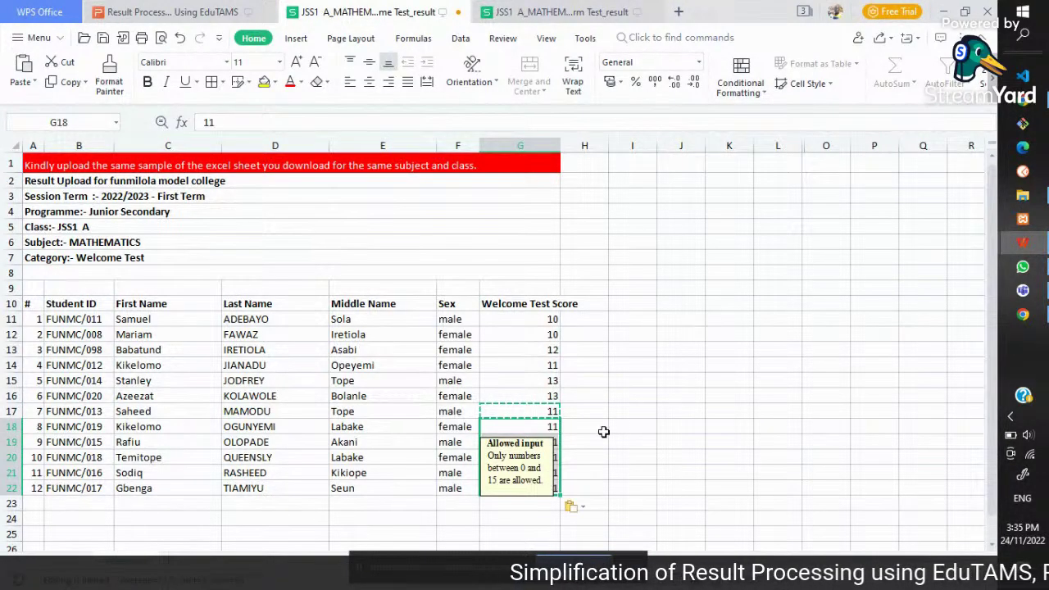
left_click(614, 424)
- Copy the score of 10 from Welcome Test cell G11 into Midterm Test cells G11 to G22 and save the Midterm Test sheet
left_click(540, 320)
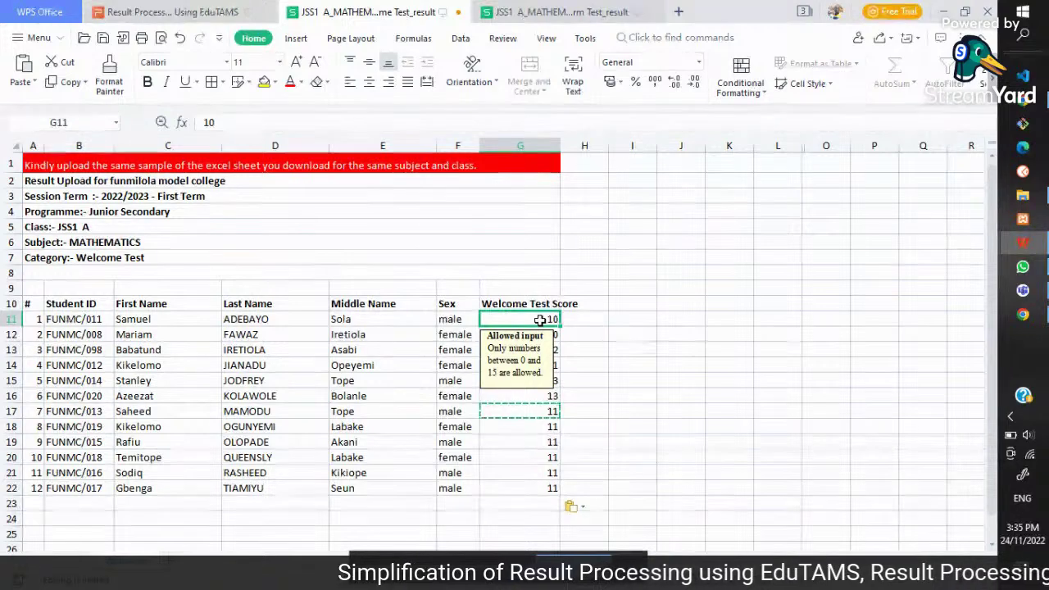
key("ctrl+c")
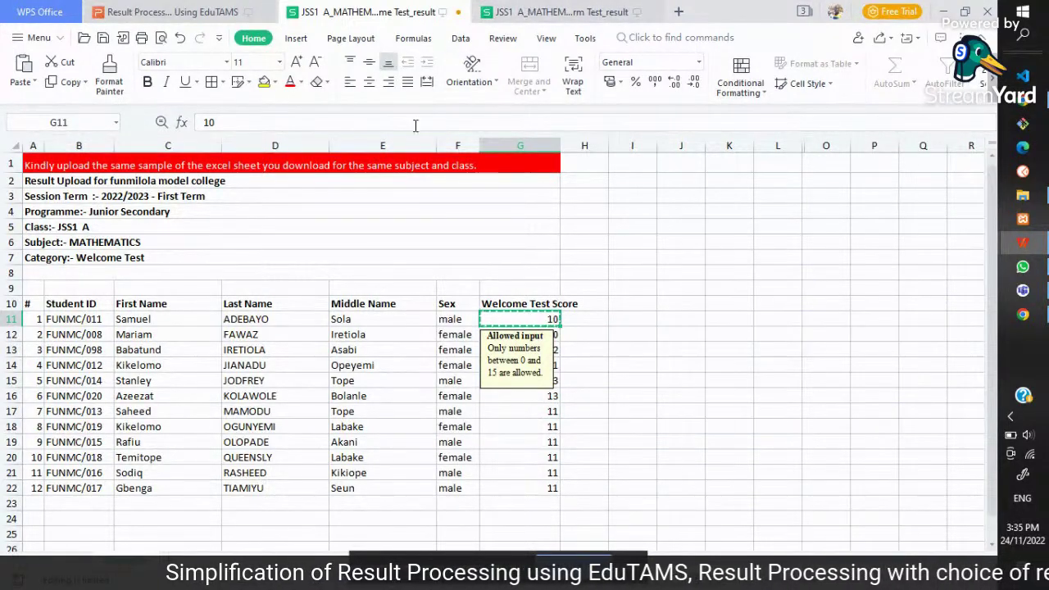
left_click(528, 10)
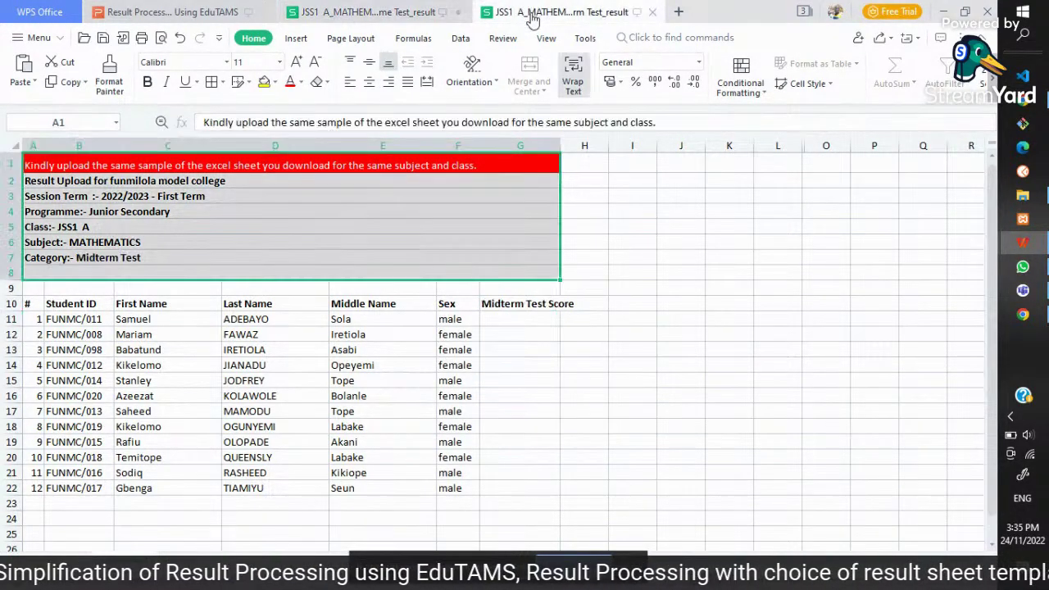
left_click(530, 323)
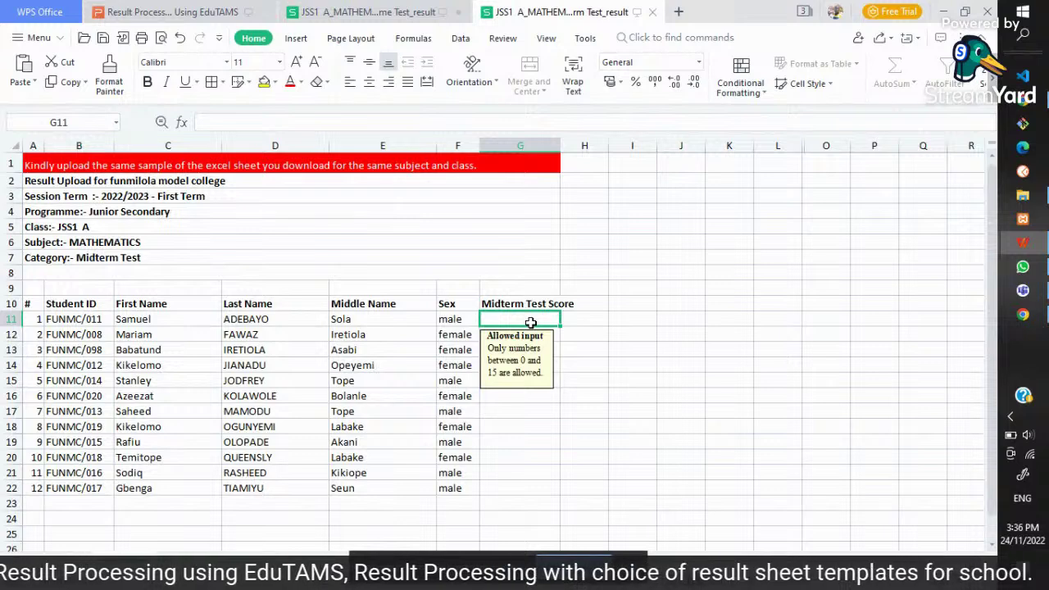
left_click(533, 490, "shift")
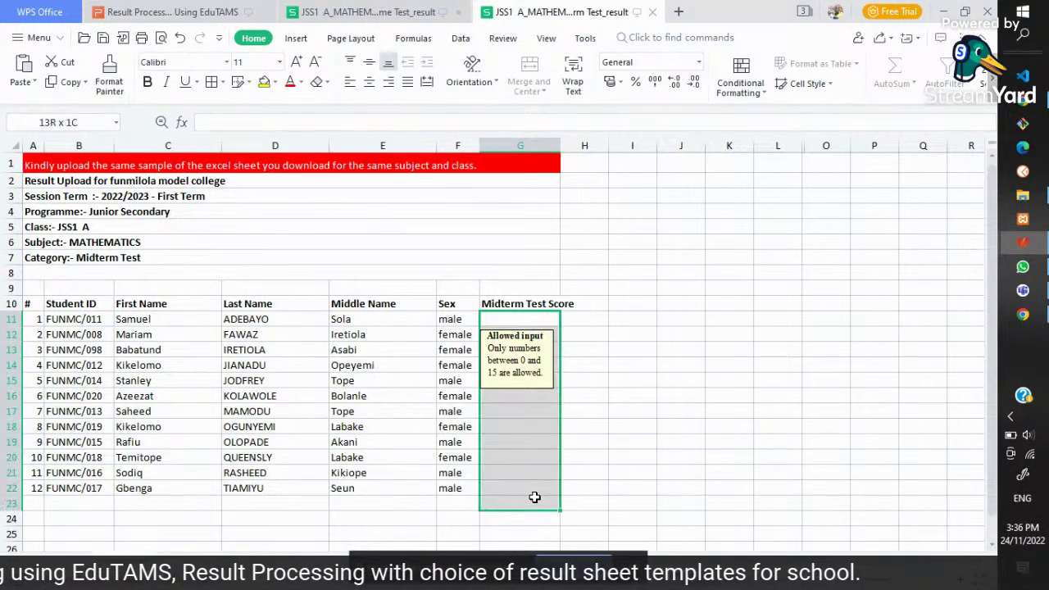
key("ctrl+v")
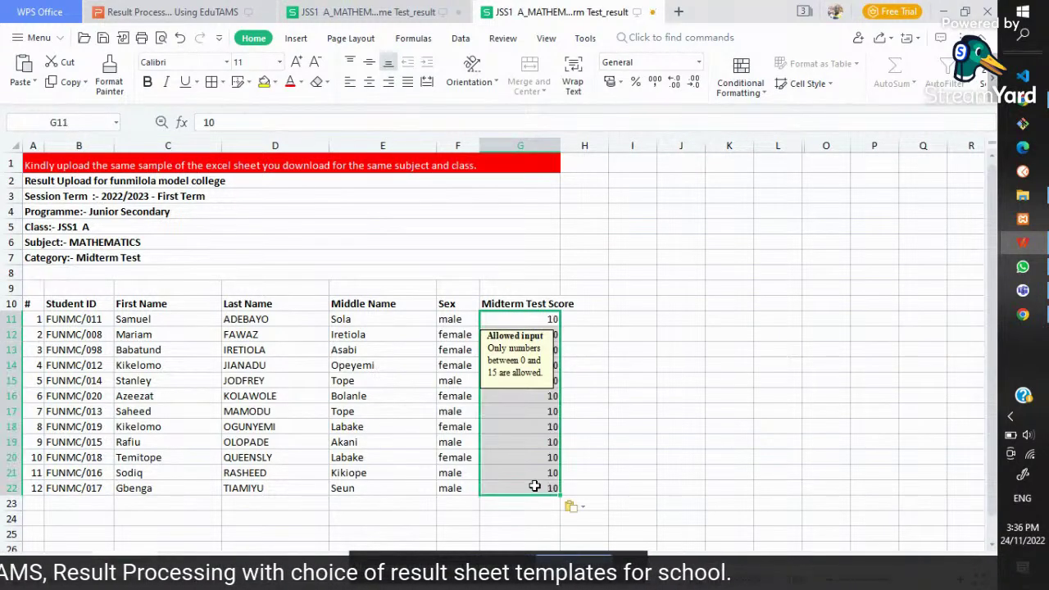
left_click(590, 399)
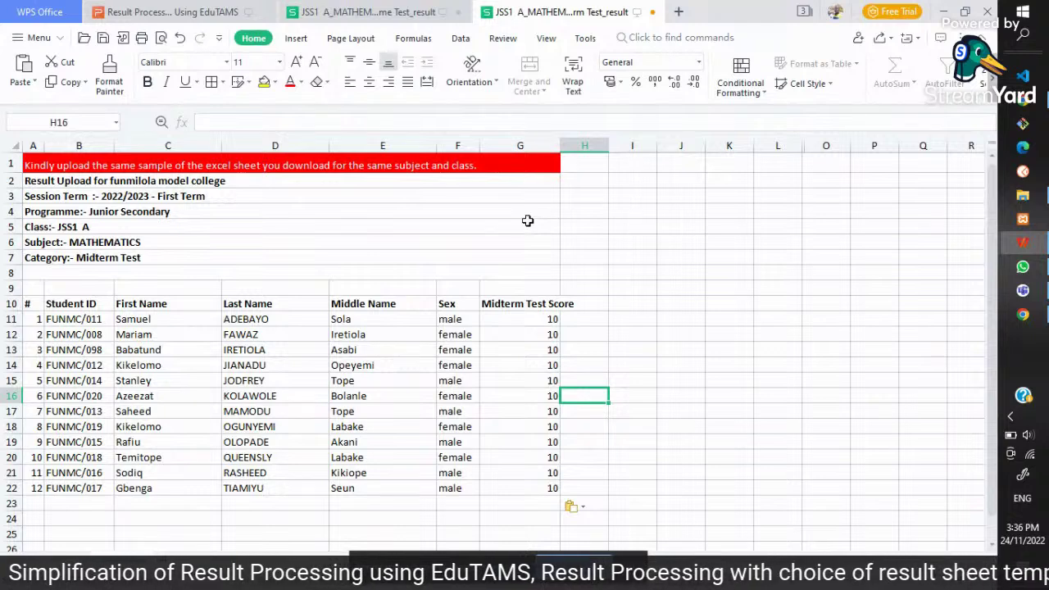
key("ctrl+s")
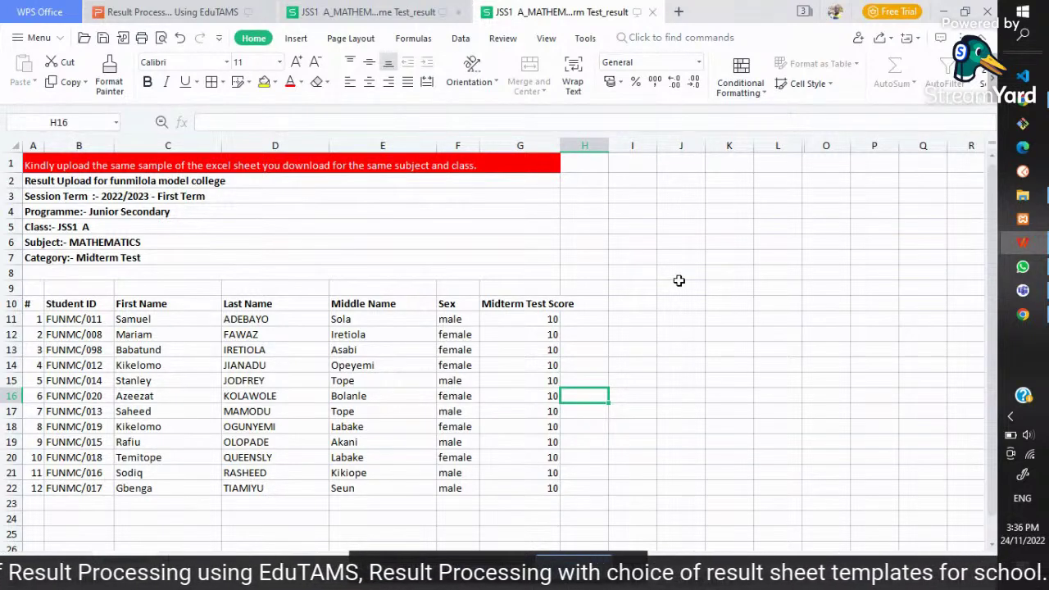
- Switch to EduTAMS in Chrome and start a score upload for JSS1 A Mathematics with category CA and type Welcome Test
left_click(396, 18)
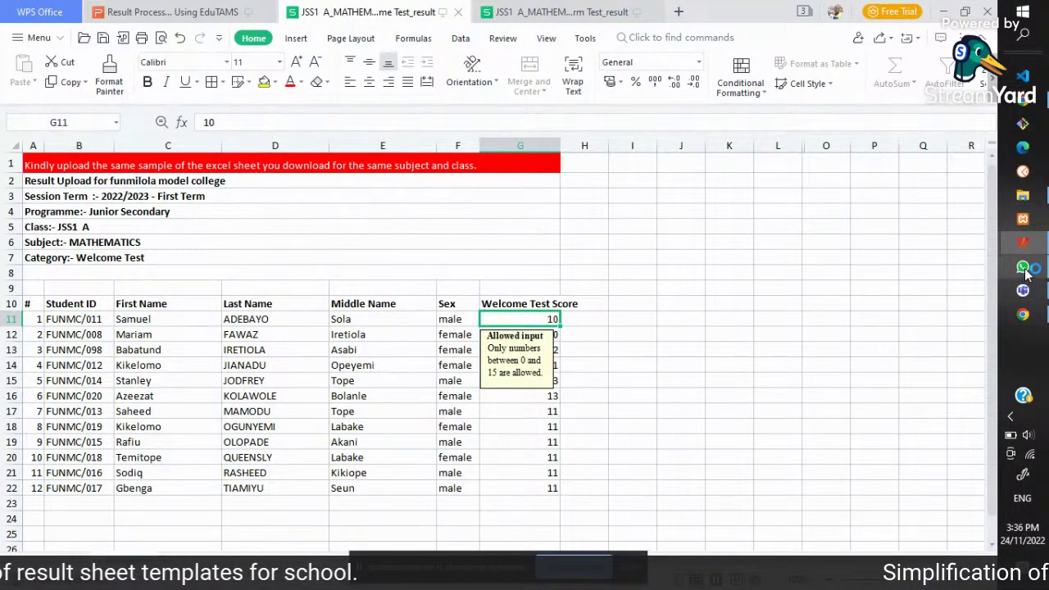
left_click(1029, 318)
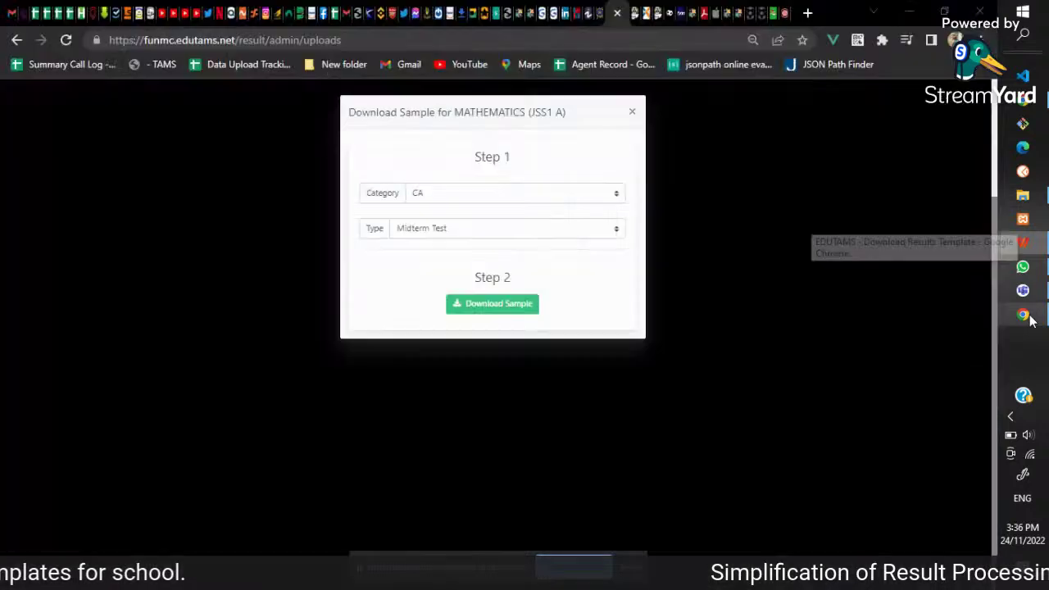
left_click(754, 254)
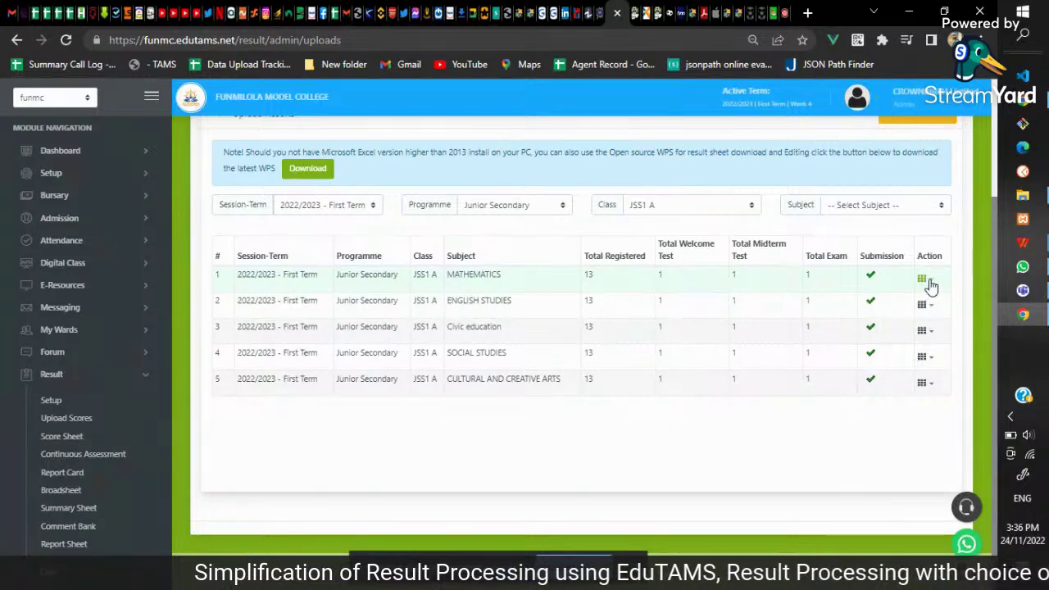
left_click(930, 282)
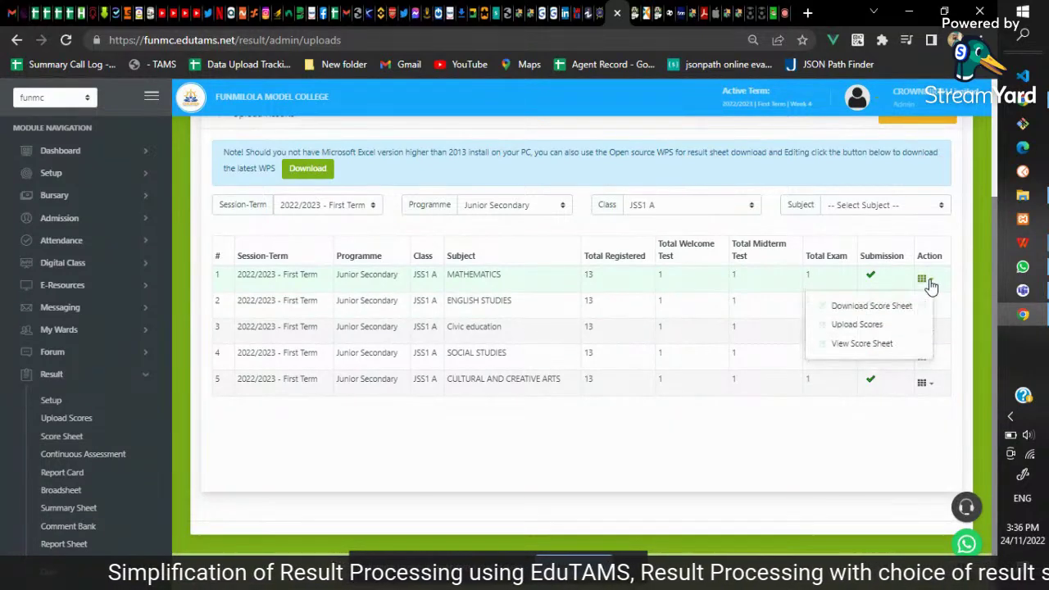
left_click(852, 326)
left_click(500, 194)
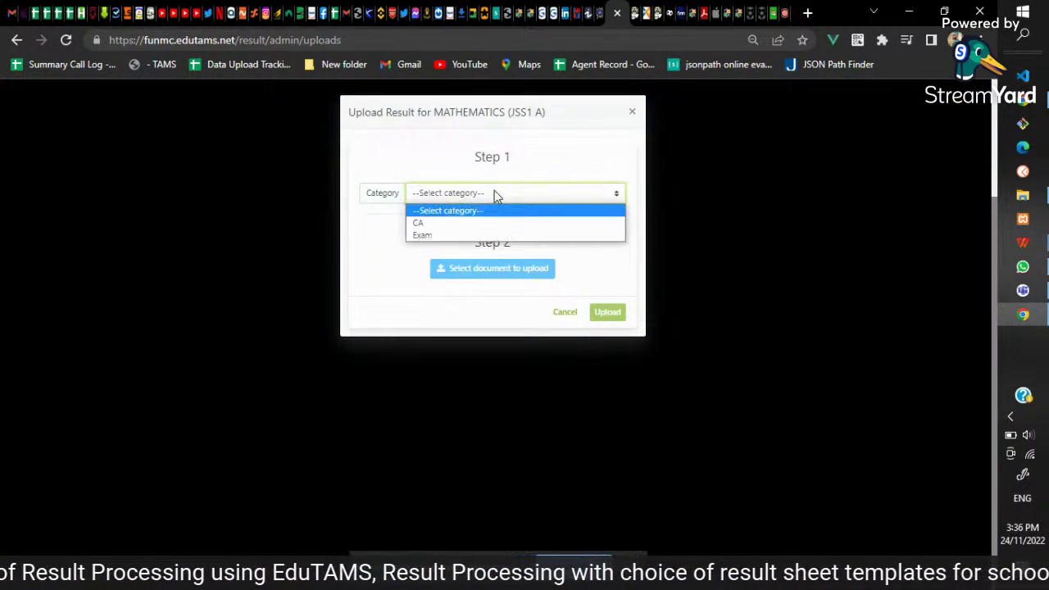
left_click(602, 223)
left_click(479, 236)
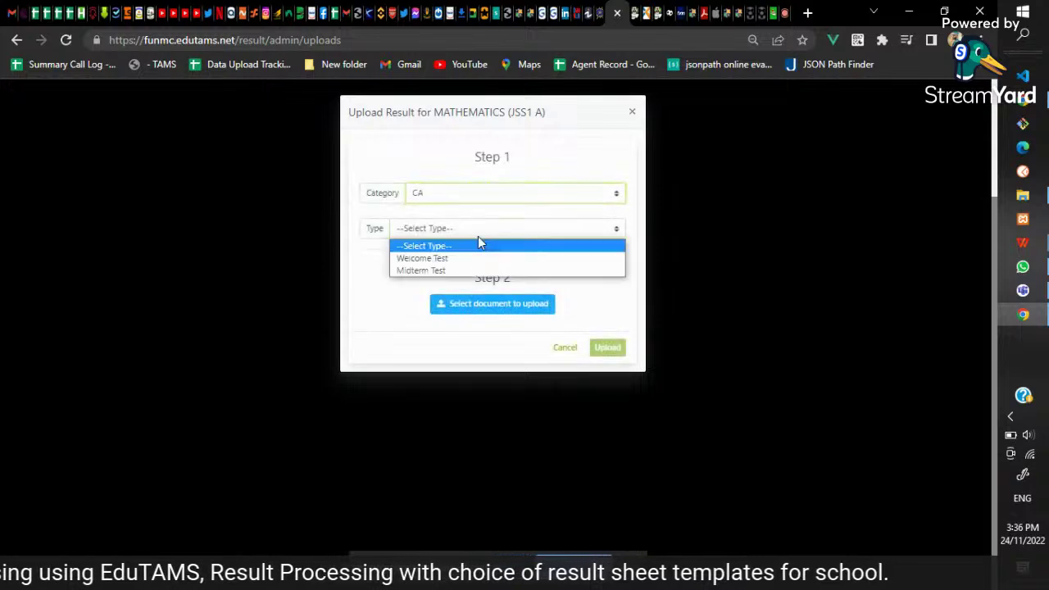
left_click(465, 258)
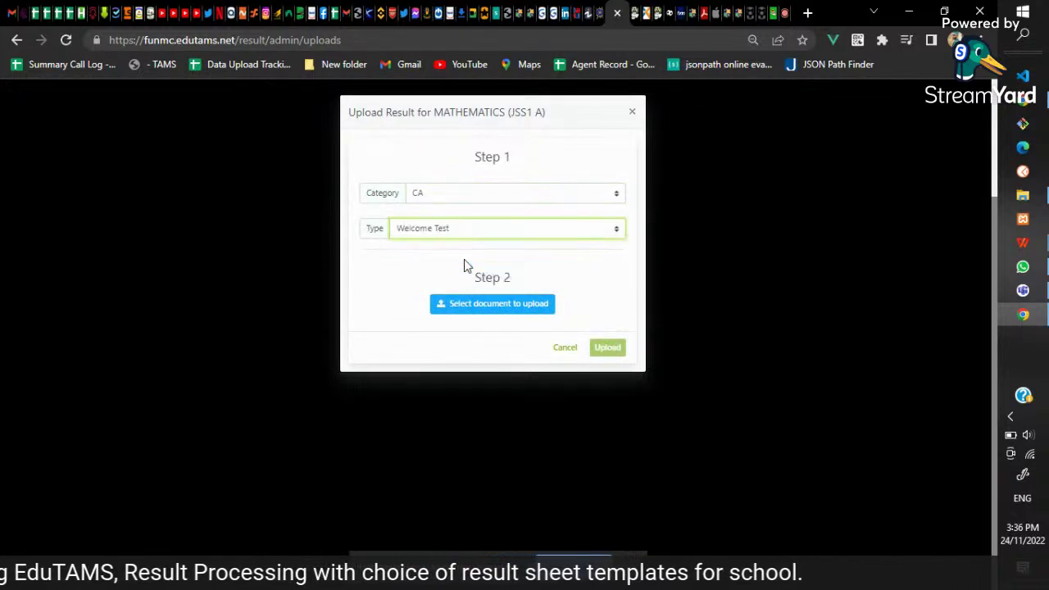
- Choose the JSS1 A Mathematics Welcome Test result file from Downloads and upload it
left_click(515, 312)
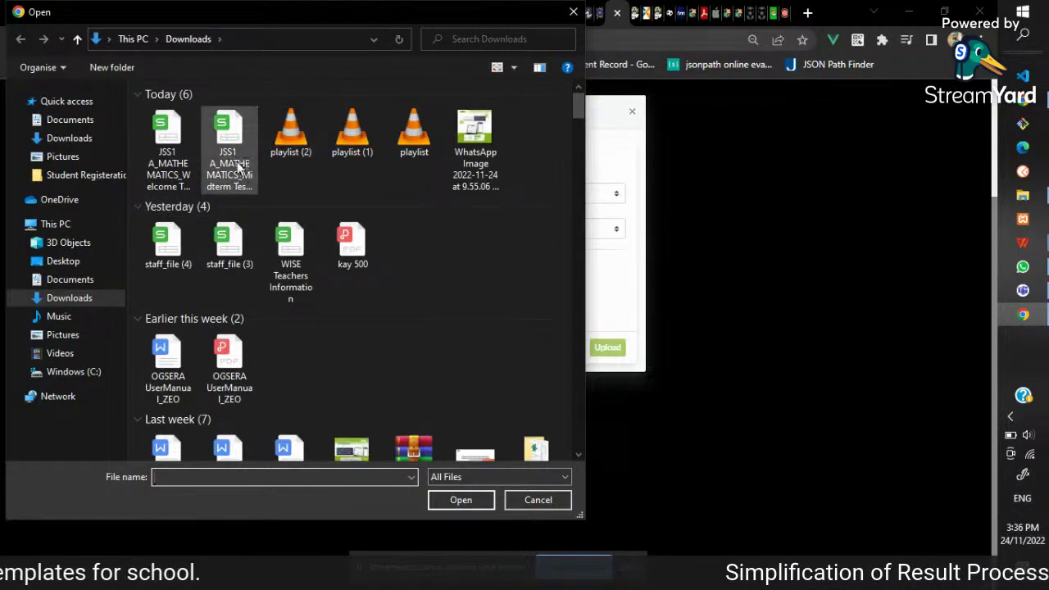
left_click(168, 164)
left_click(460, 500)
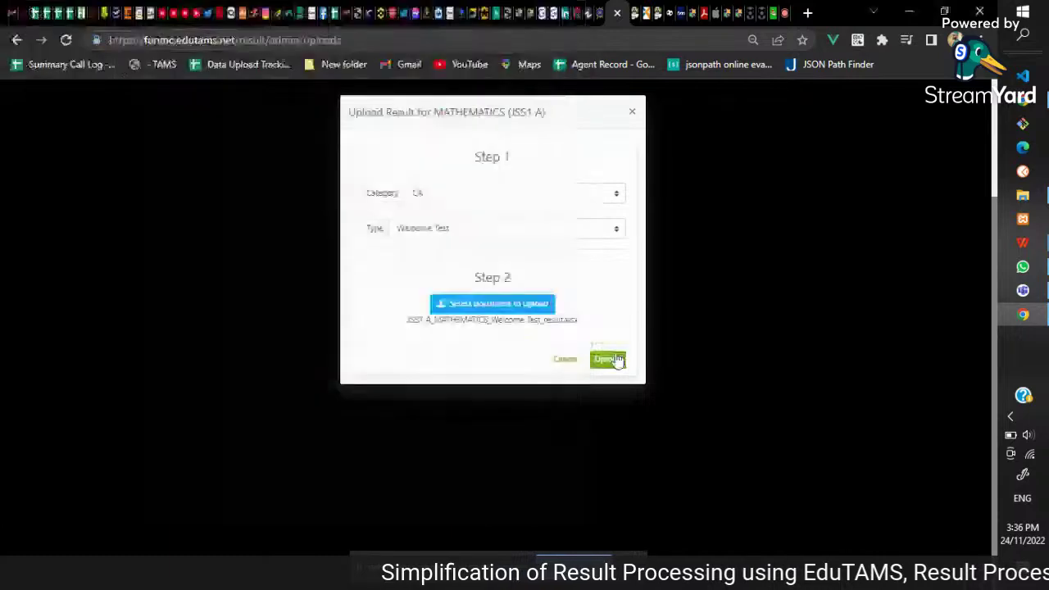
left_click(616, 361)
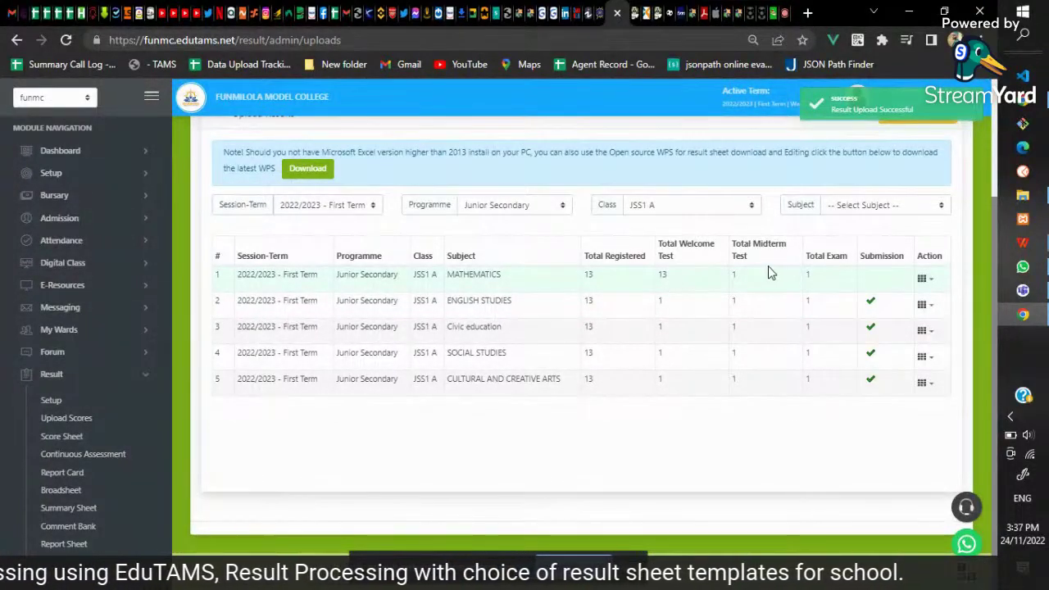
- Start another score upload for JSS1 A Mathematics with category CA and type Midterm Test
left_click(923, 279)
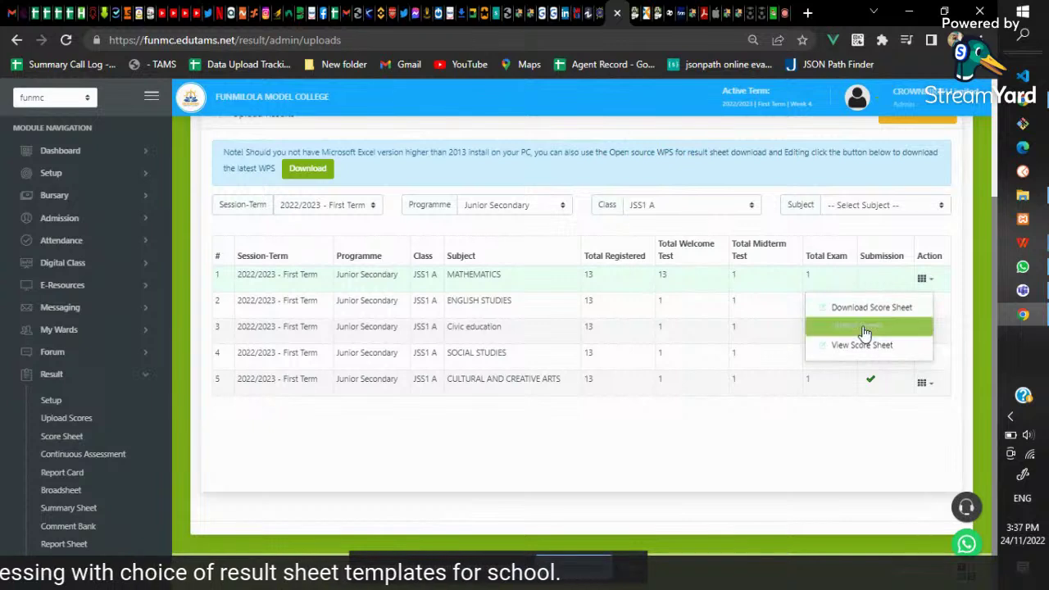
left_click(865, 327)
left_click(488, 193)
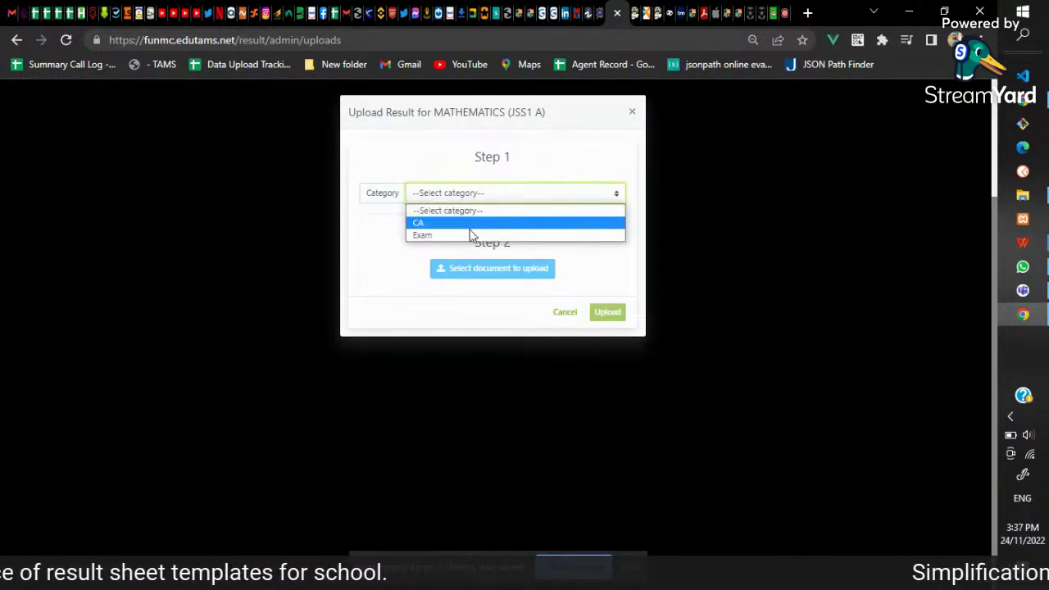
left_click(469, 237)
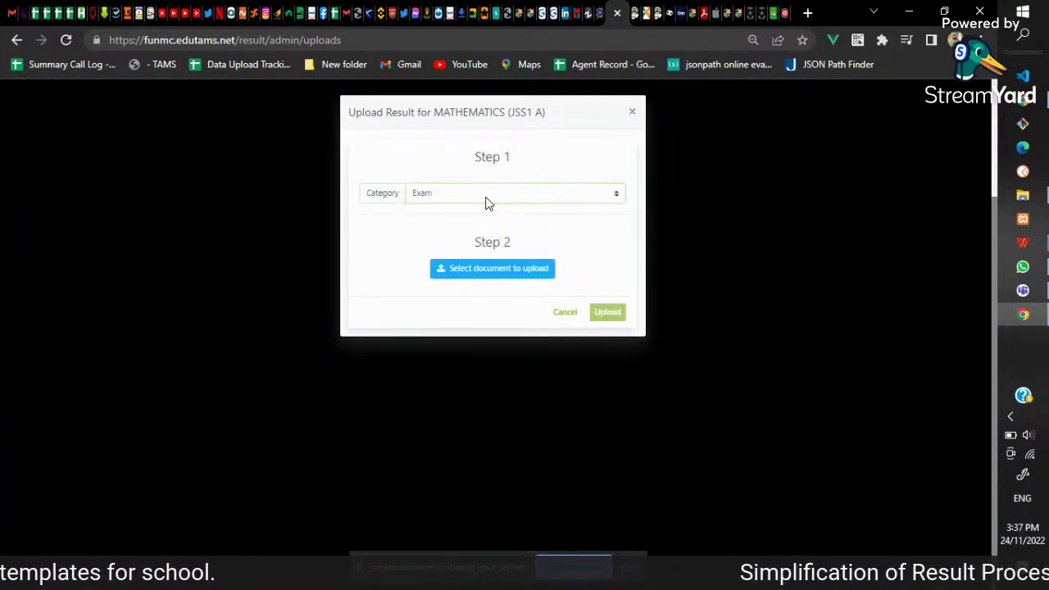
left_click(473, 199)
left_click(470, 222)
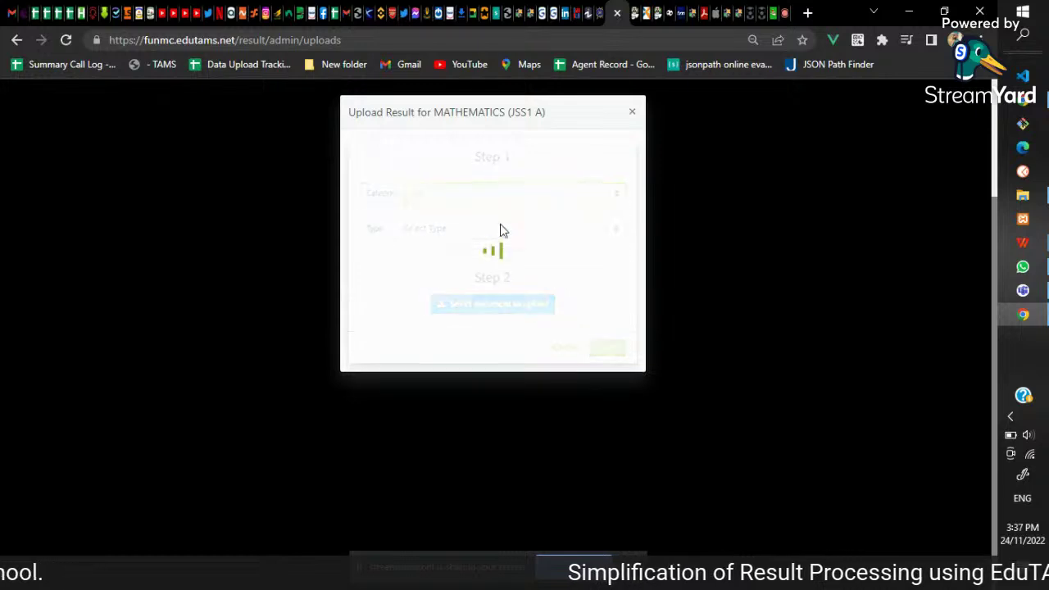
left_click(466, 231)
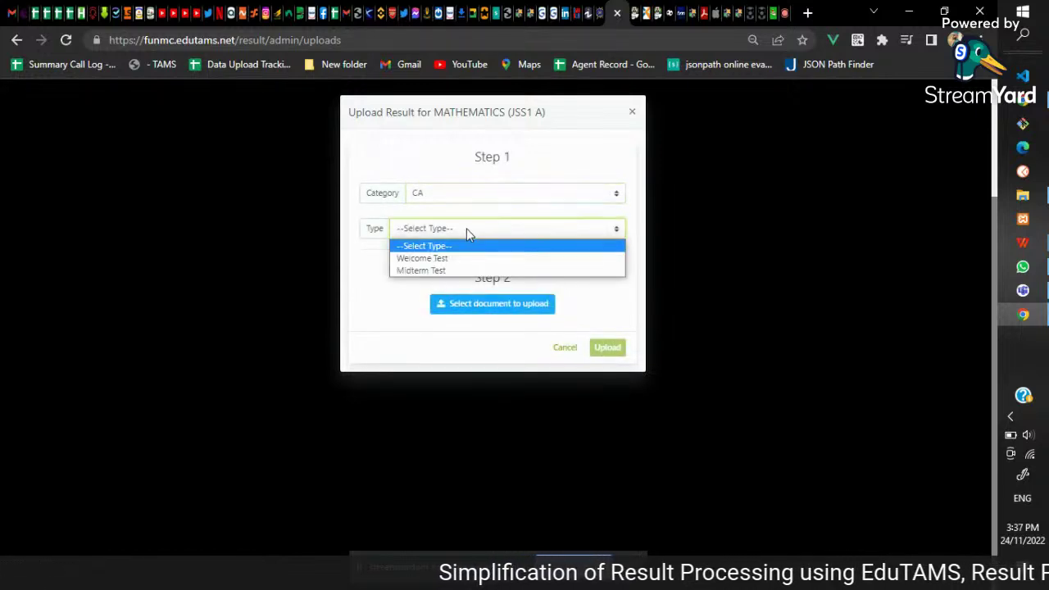
left_click(457, 273)
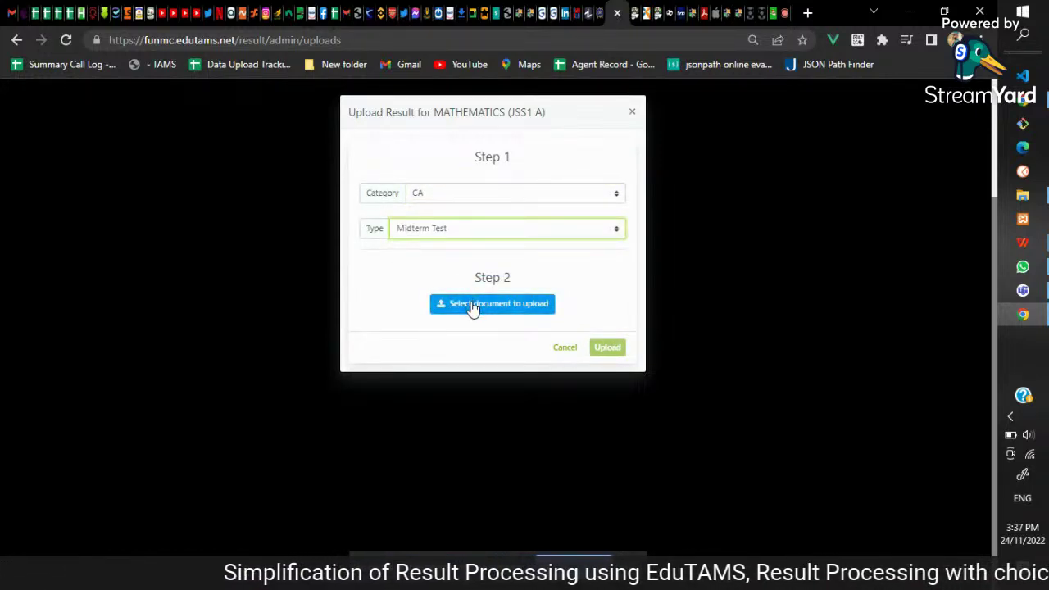
- Choose the JSS1 A_MATHEMATICS_Midterm Test_result file from Downloads and upload it
left_click(472, 305)
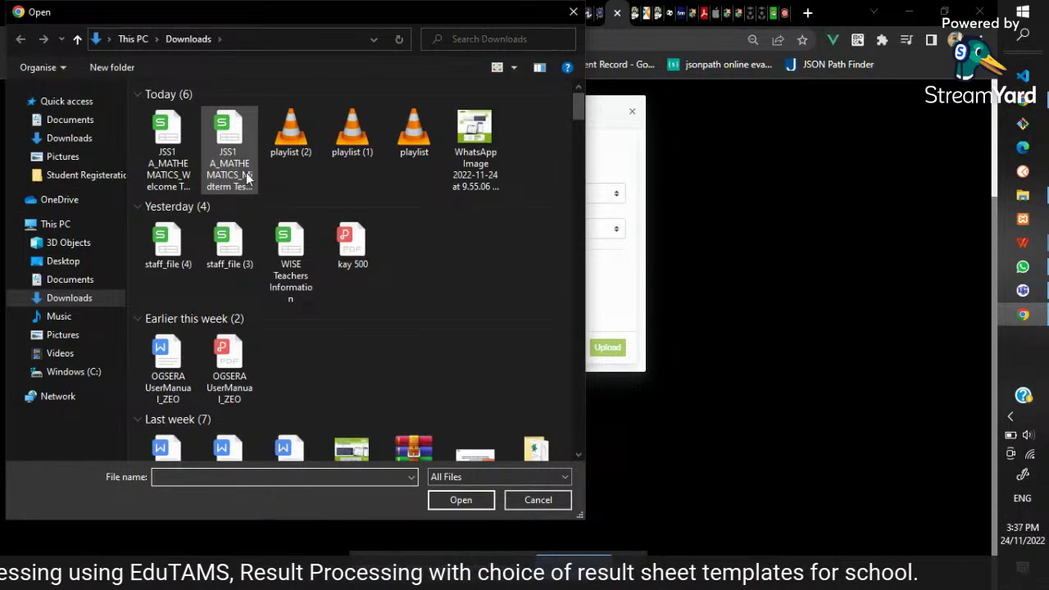
left_click(243, 170)
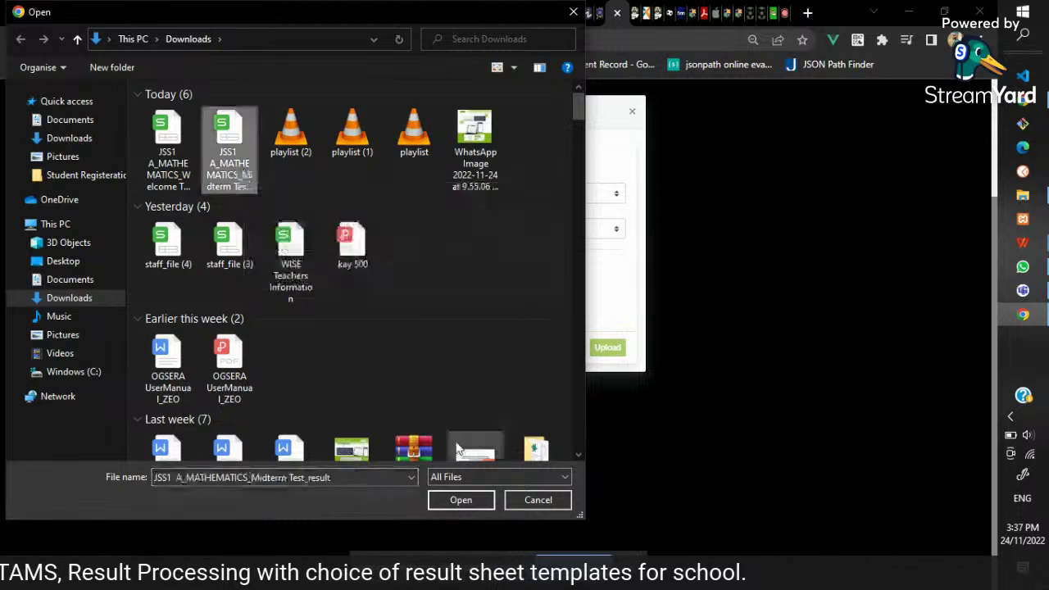
left_click(453, 498)
left_click(605, 363)
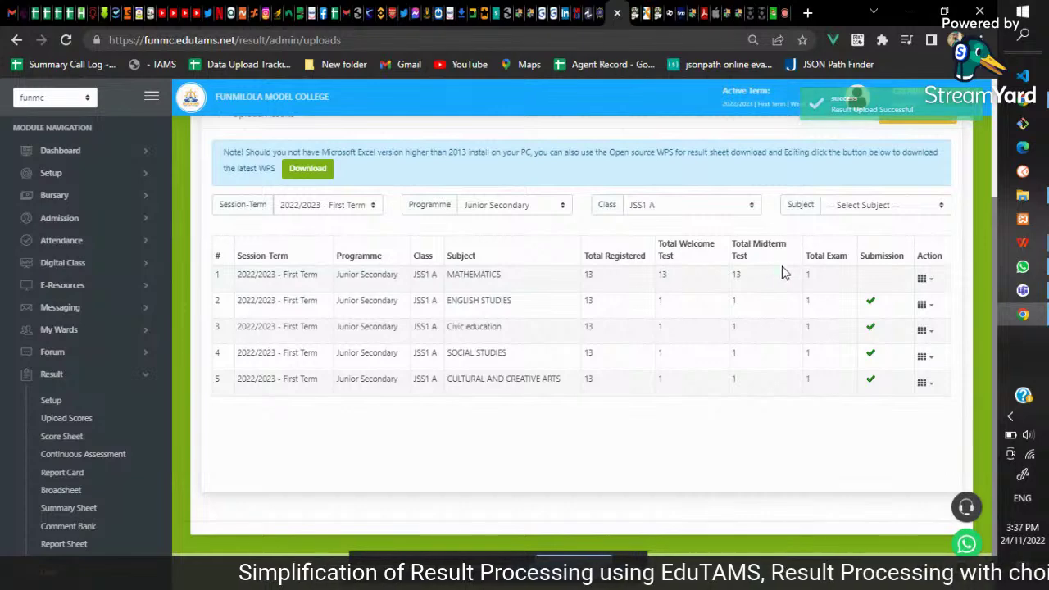
- Download the Exam score sheet for JSS1 A Mathematics and open it in WPS Office
left_click(921, 279)
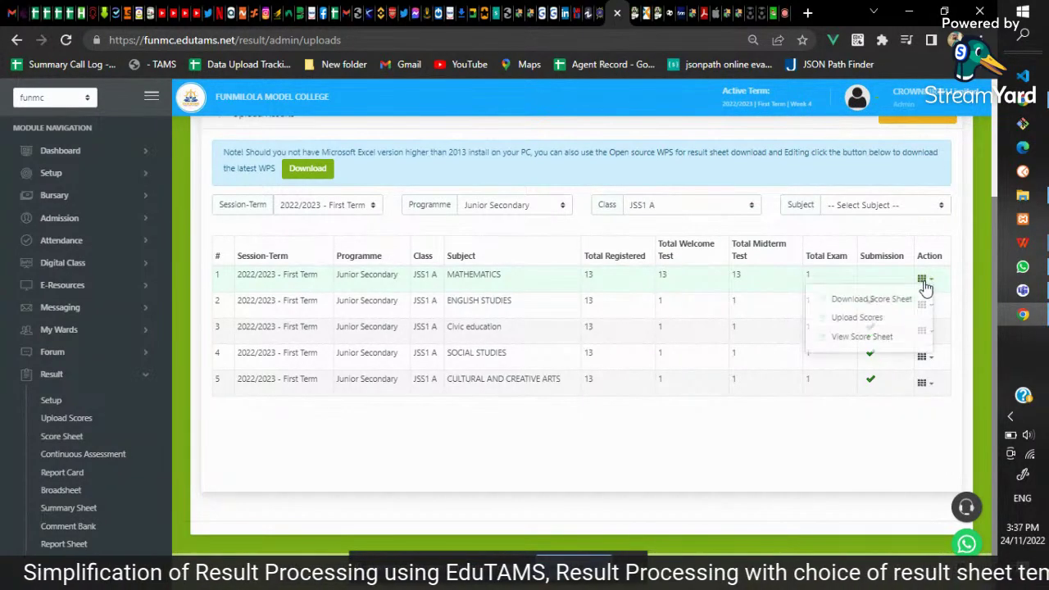
left_click(877, 309)
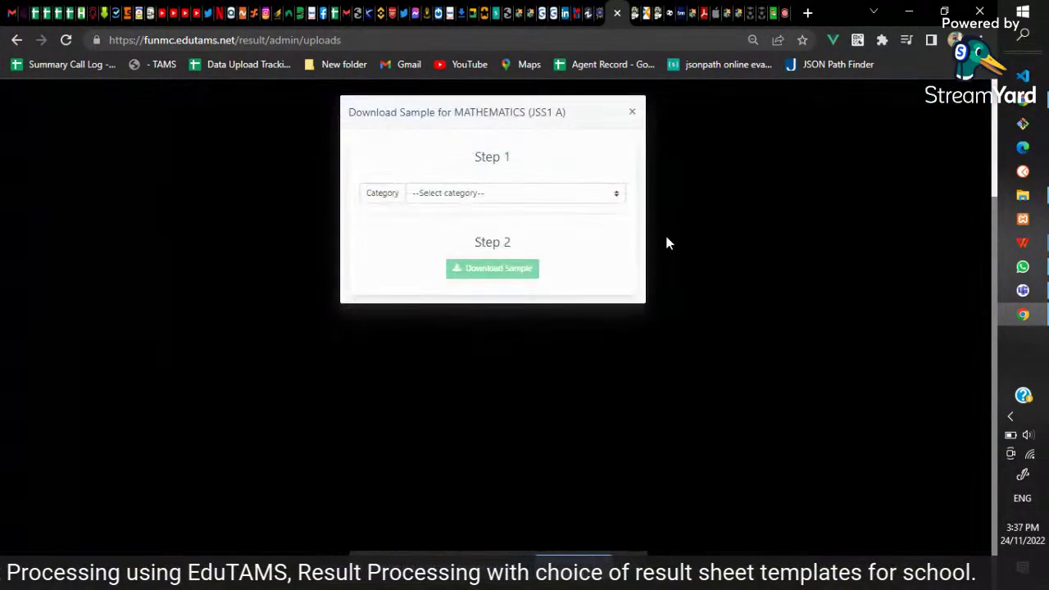
left_click(552, 194)
left_click(502, 235)
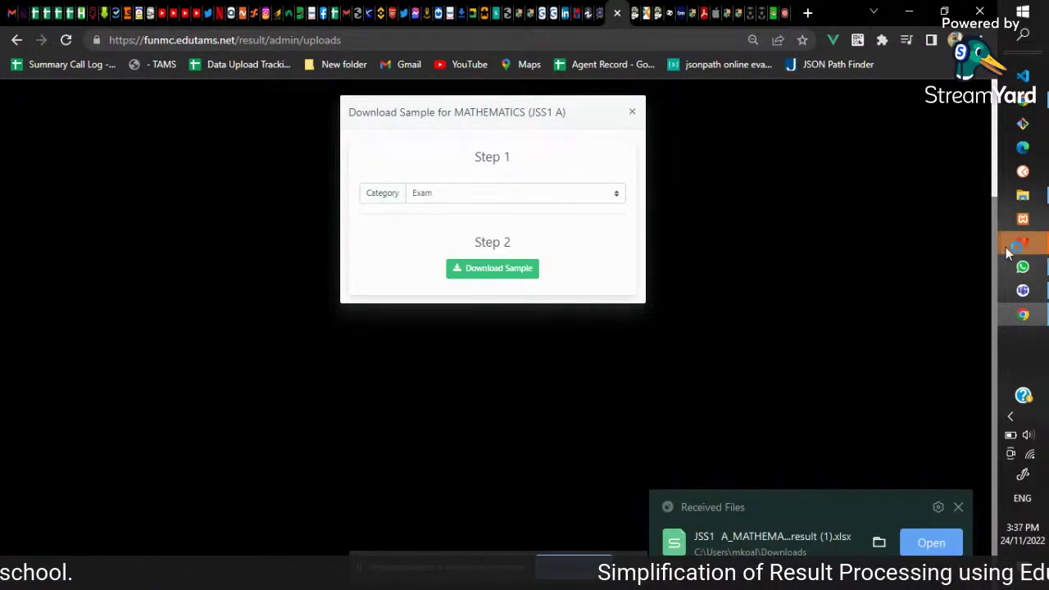
mouse_move(1022, 242)
left_click(885, 437)
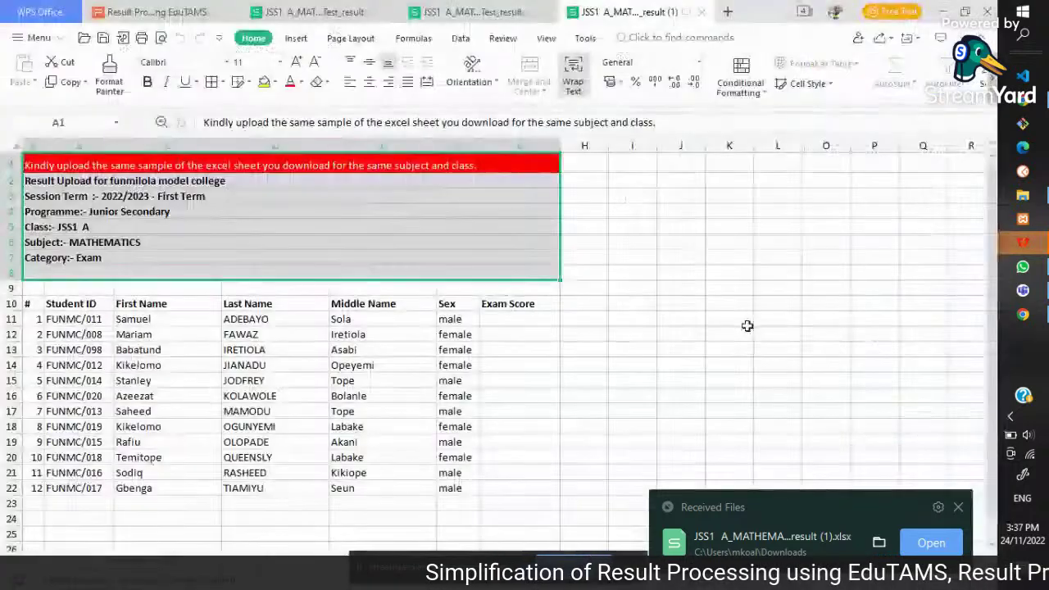
- Enter an exam score of 65 for the first student, copy it to all the other students, and save the sheet
left_click(506, 319)
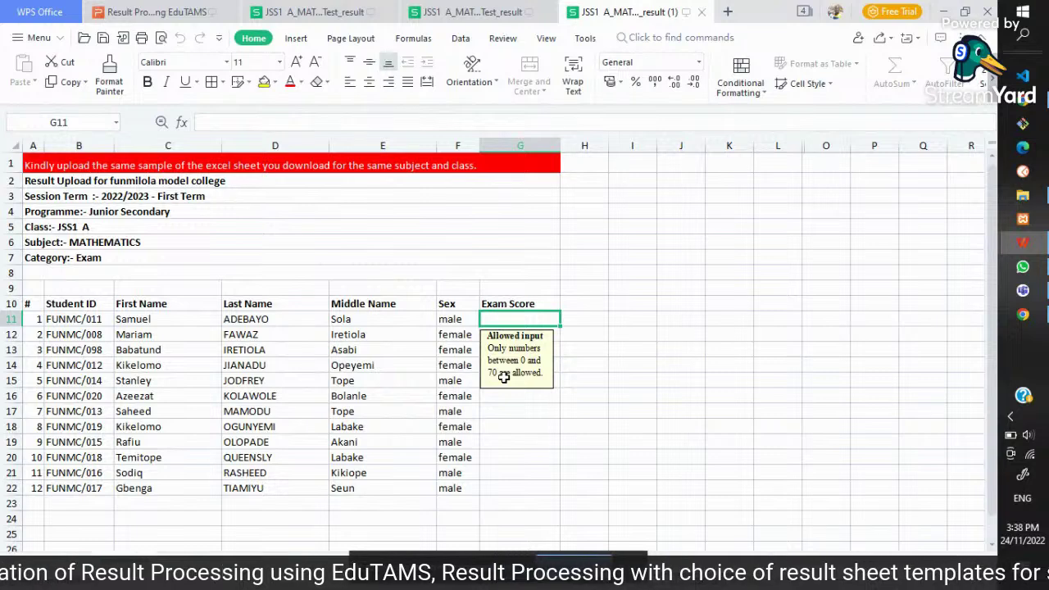
type("65")
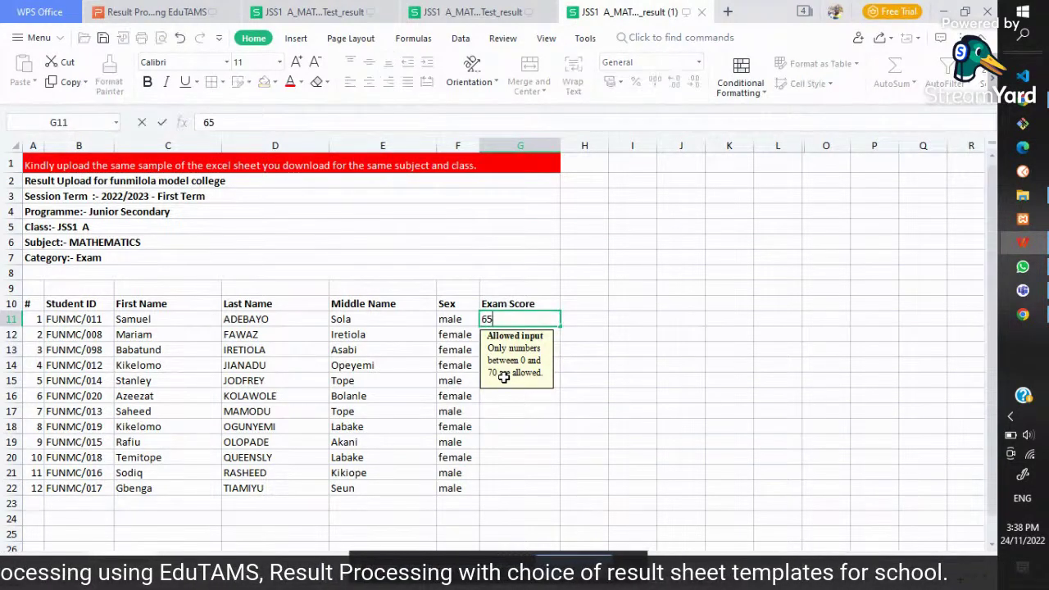
left_click(615, 339)
left_click(546, 319)
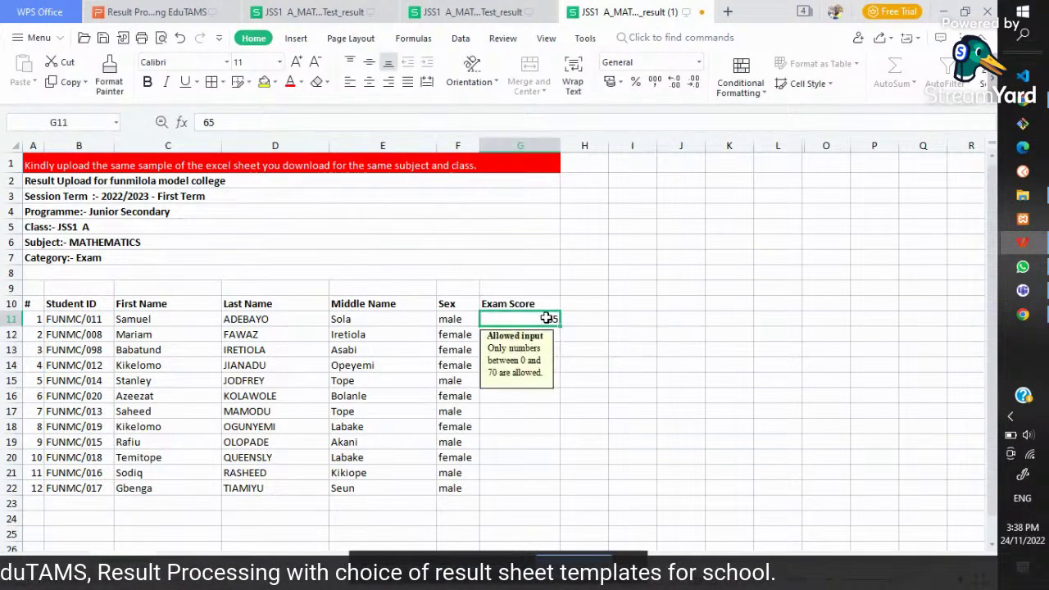
key("ctrl+c")
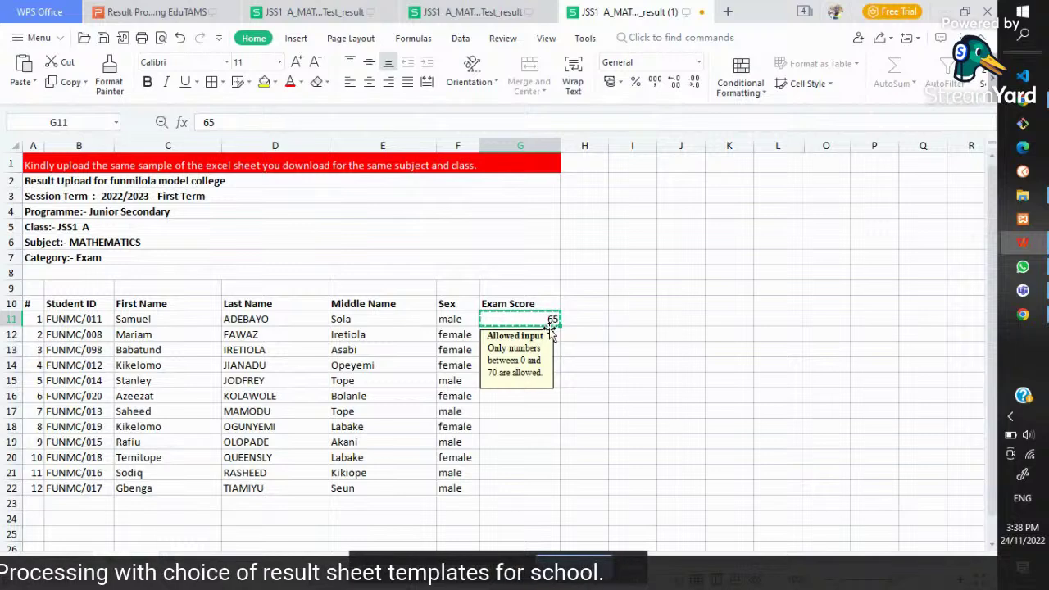
left_click_drag(549, 334, 548, 486)
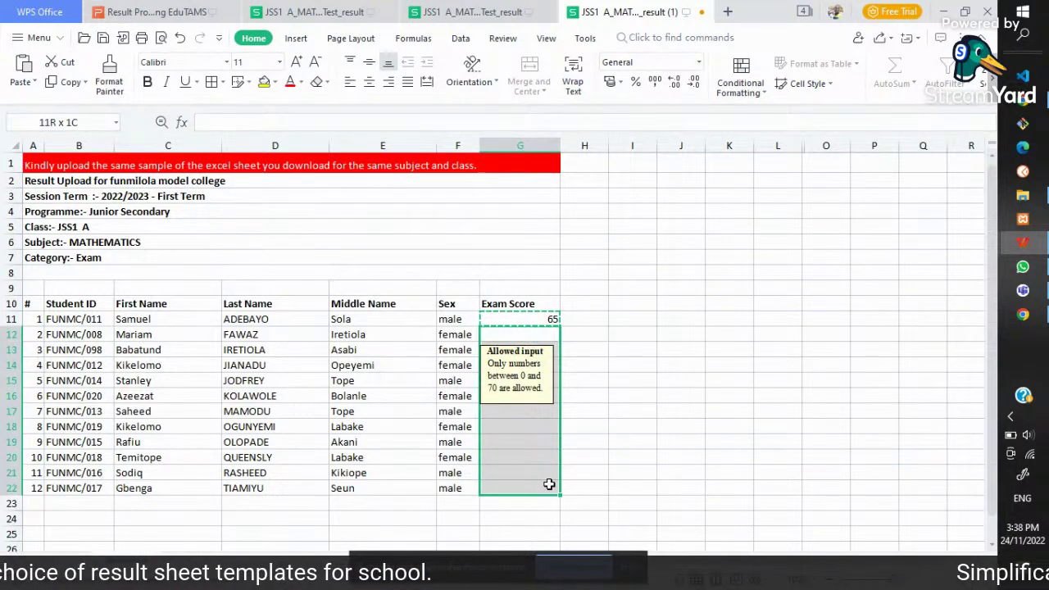
key("ctrl+v")
left_click(585, 436)
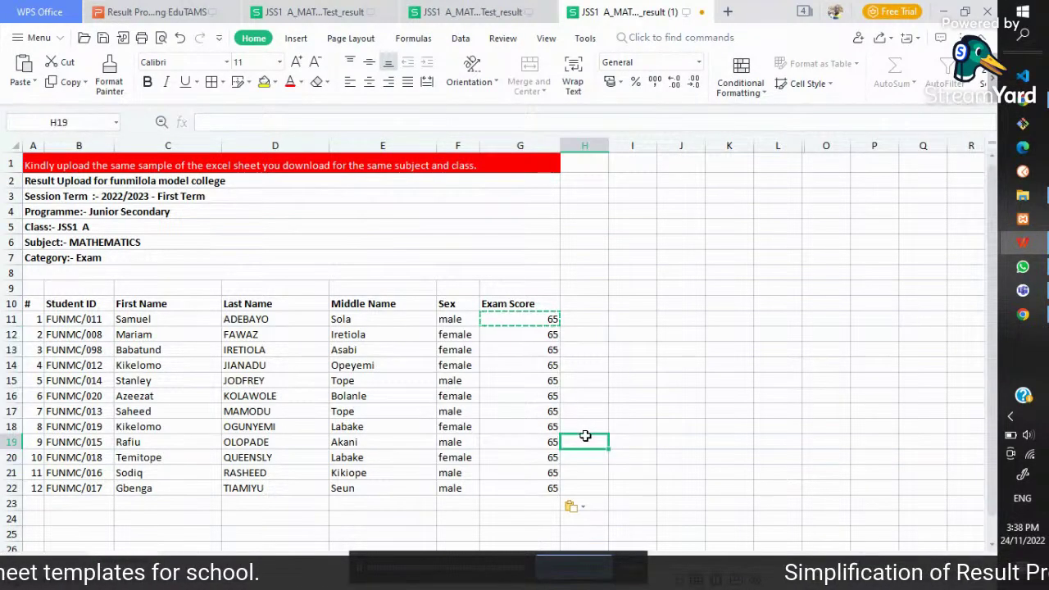
key("Escape")
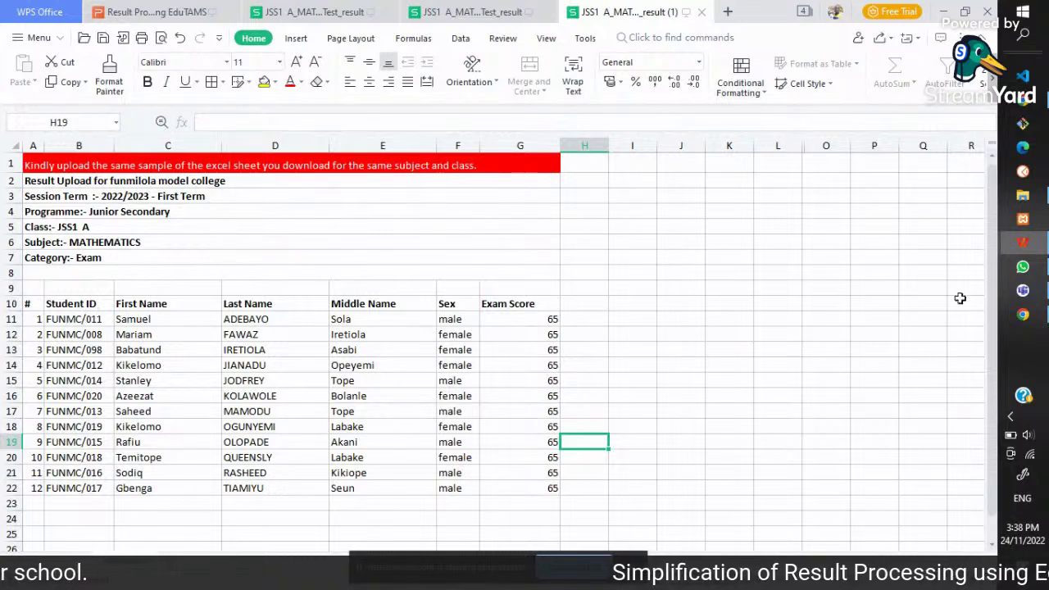
- Return to EduTAMS in the browser, close the sample download dialog and start a JSS1 A Mathematics score upload with category Exam
left_click(1023, 316)
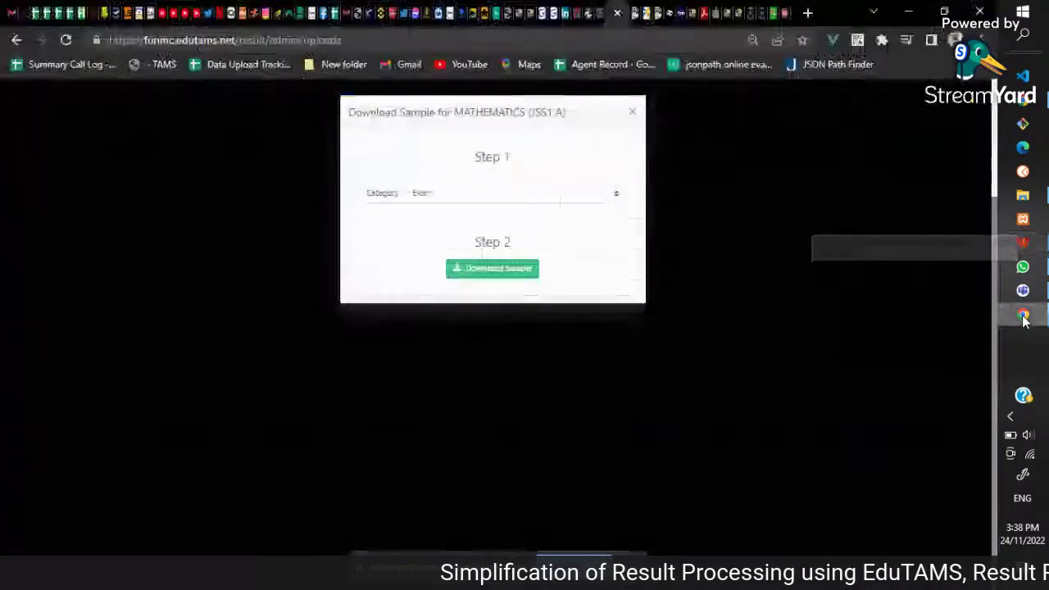
left_click(711, 259)
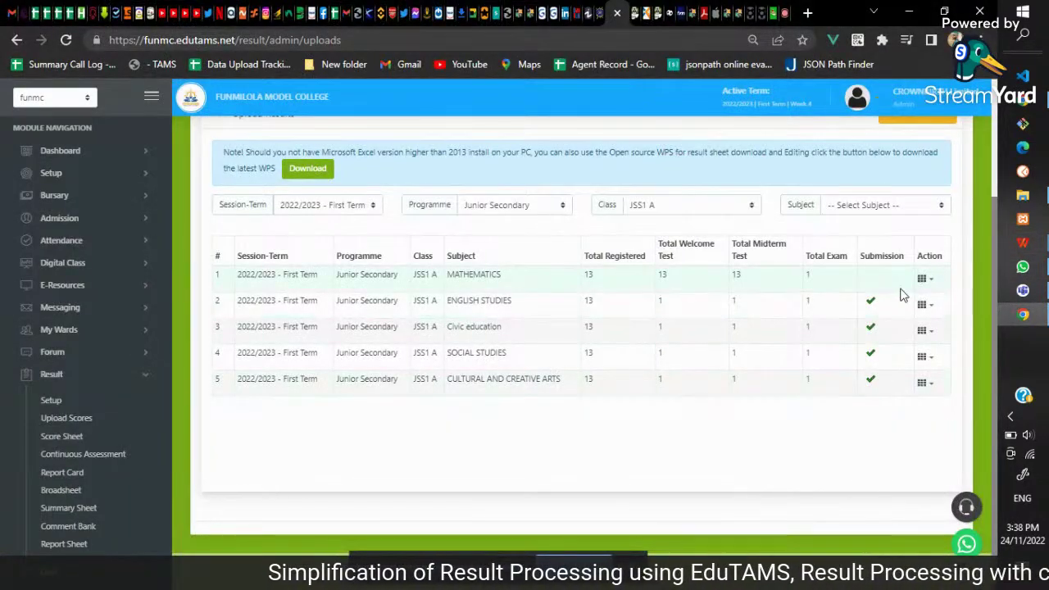
left_click(923, 278)
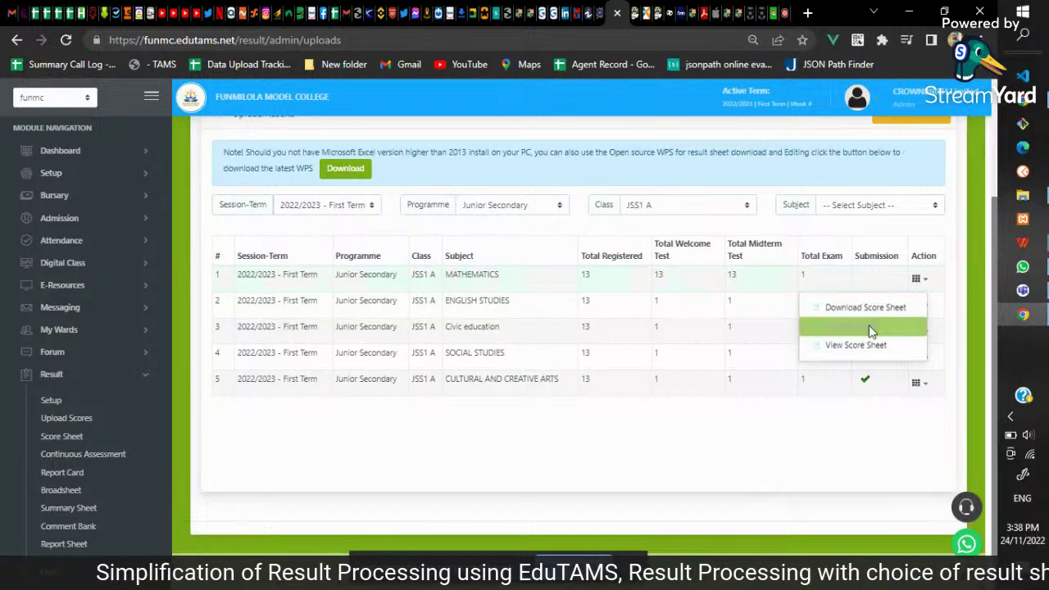
left_click(871, 330)
left_click(506, 196)
left_click(486, 237)
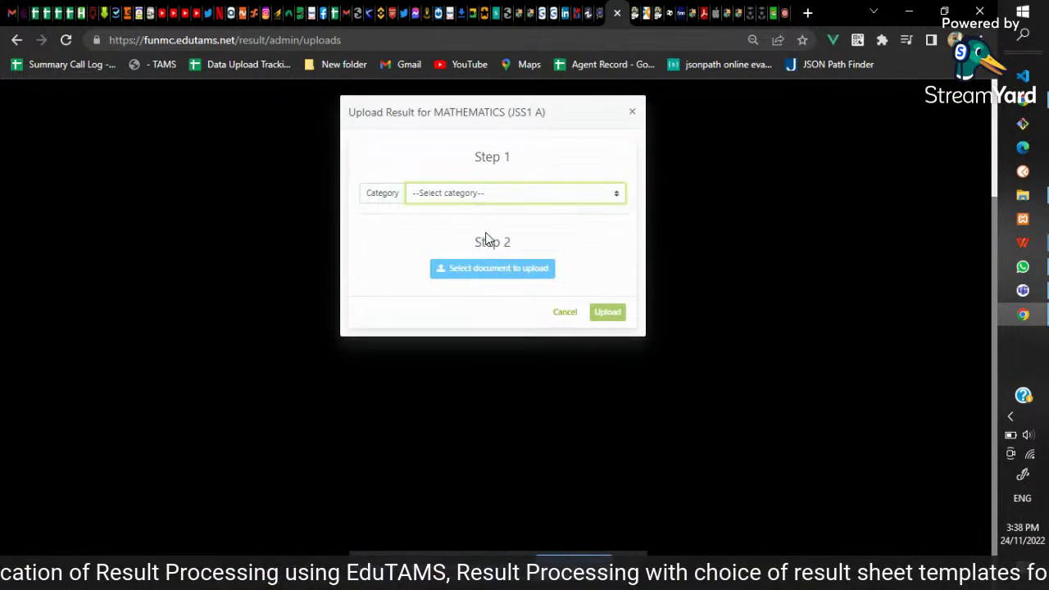
- Choose the JSS1 A_MATHEMATICS_Exam_result (1) file from Downloads and upload it
left_click(509, 268)
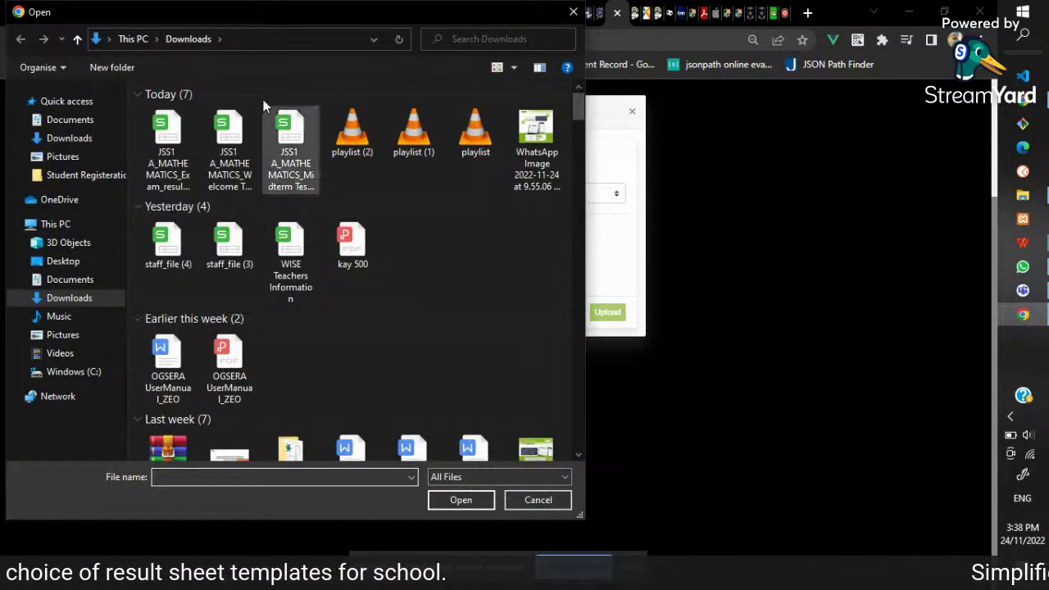
left_click(175, 166)
left_click(453, 501)
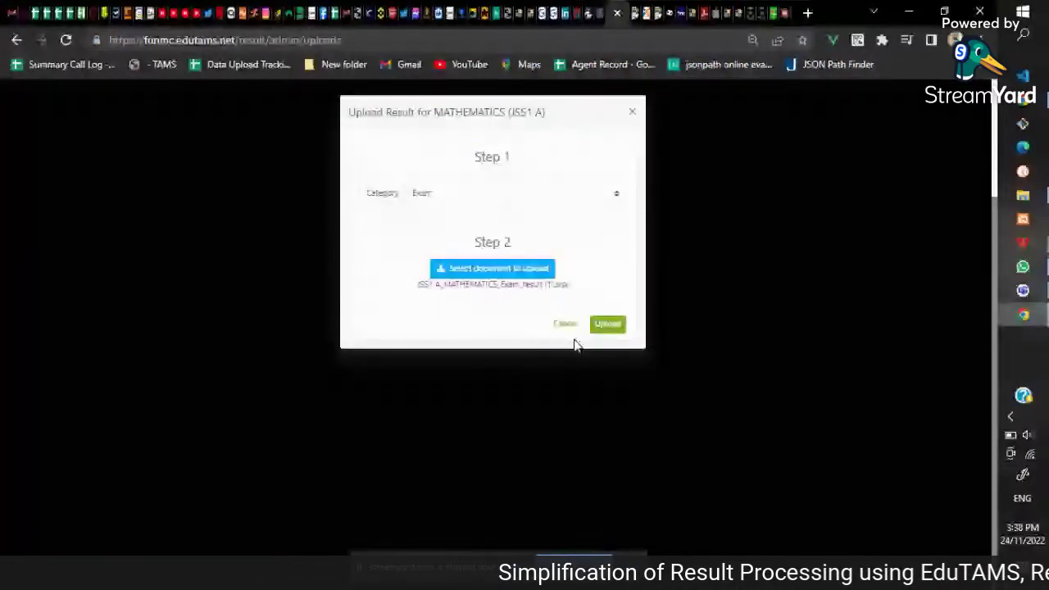
left_click(609, 326)
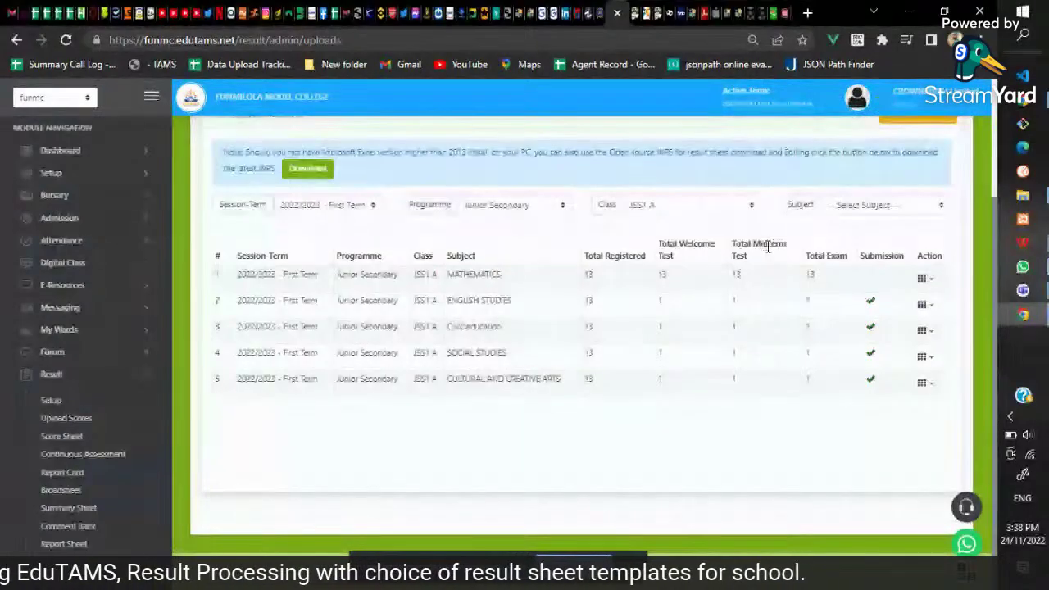
- View the JSS1 A Mathematics score sheet and check each student's C.A1, C.A2, exam and total scores
left_click(923, 281)
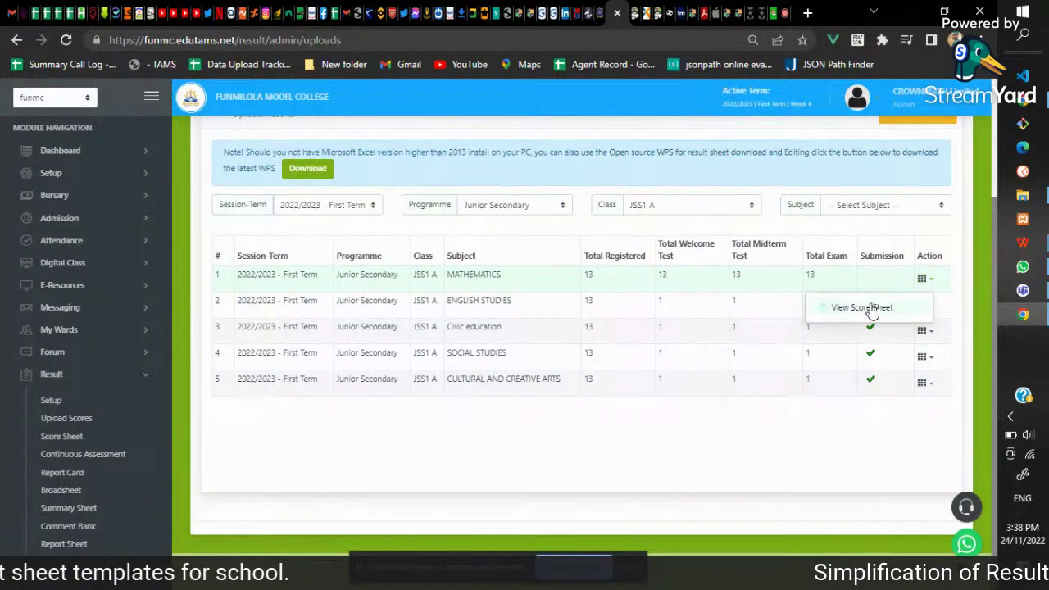
left_click(900, 228)
scroll(896, 227, "up", 2)
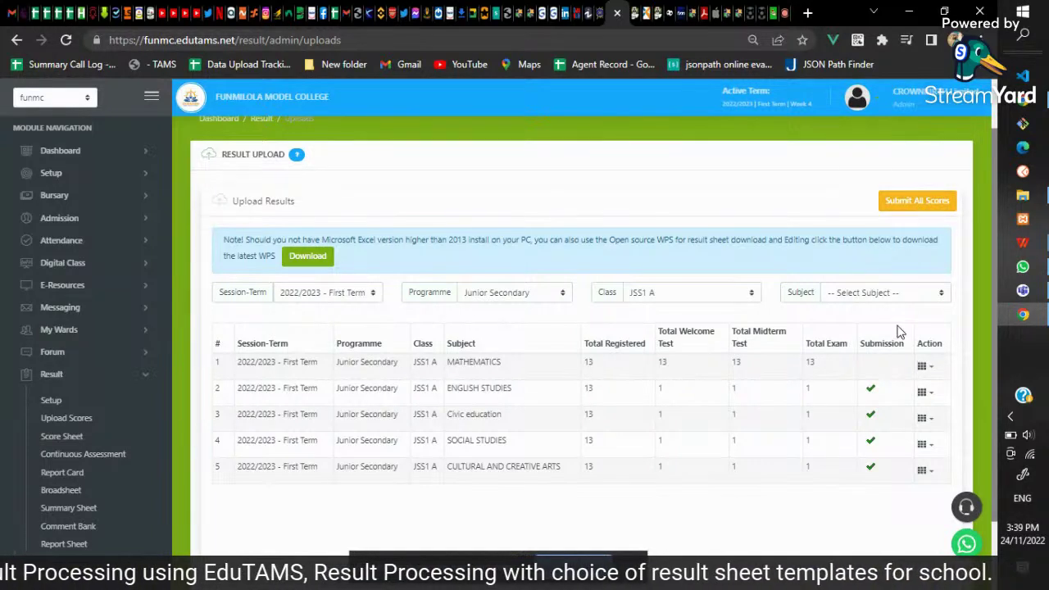
left_click(923, 368)
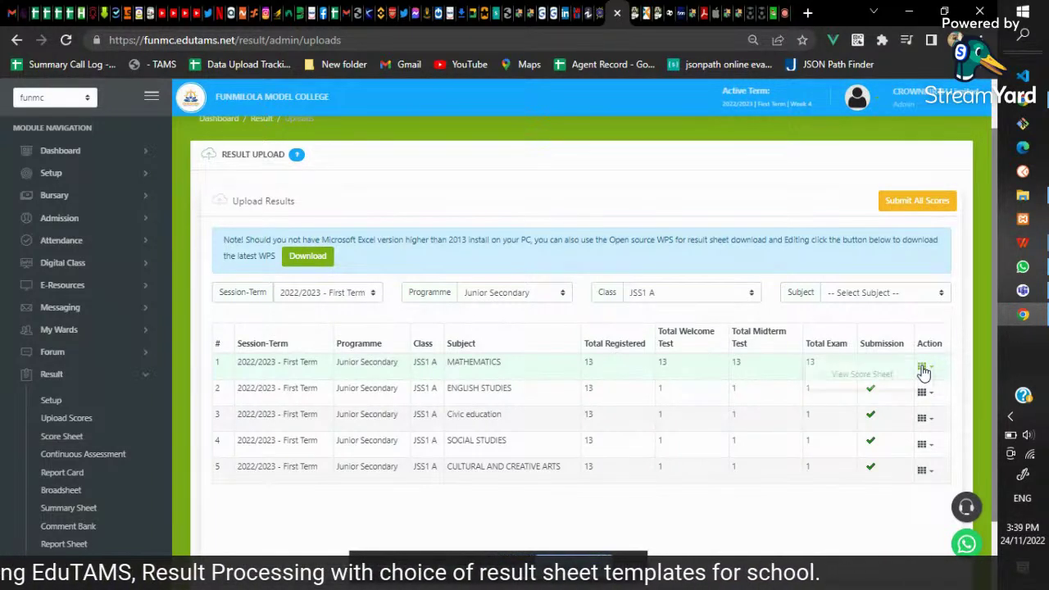
left_click(862, 396)
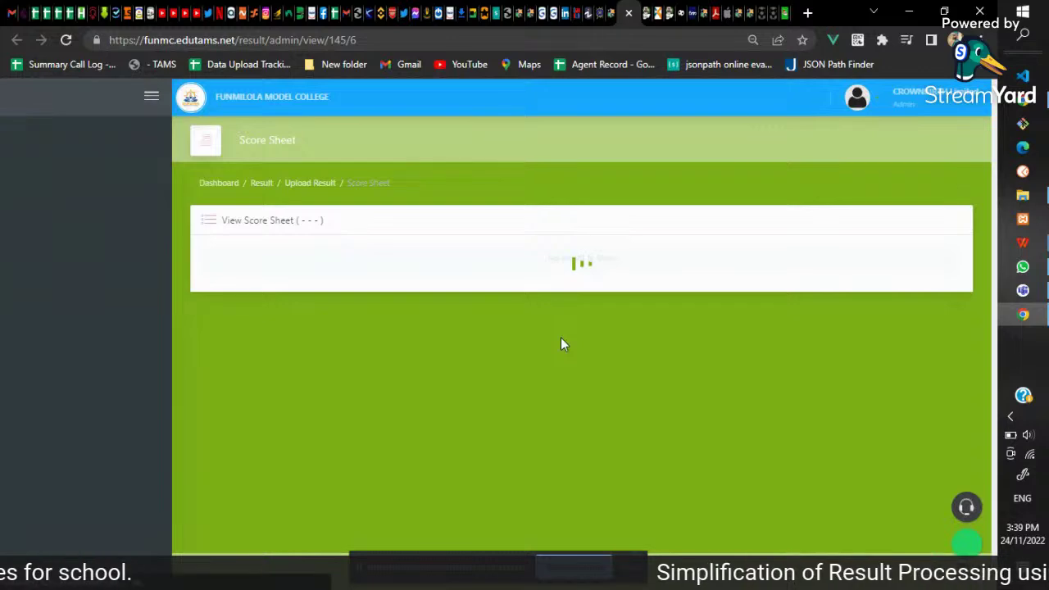
scroll(627, 347, "down", 4)
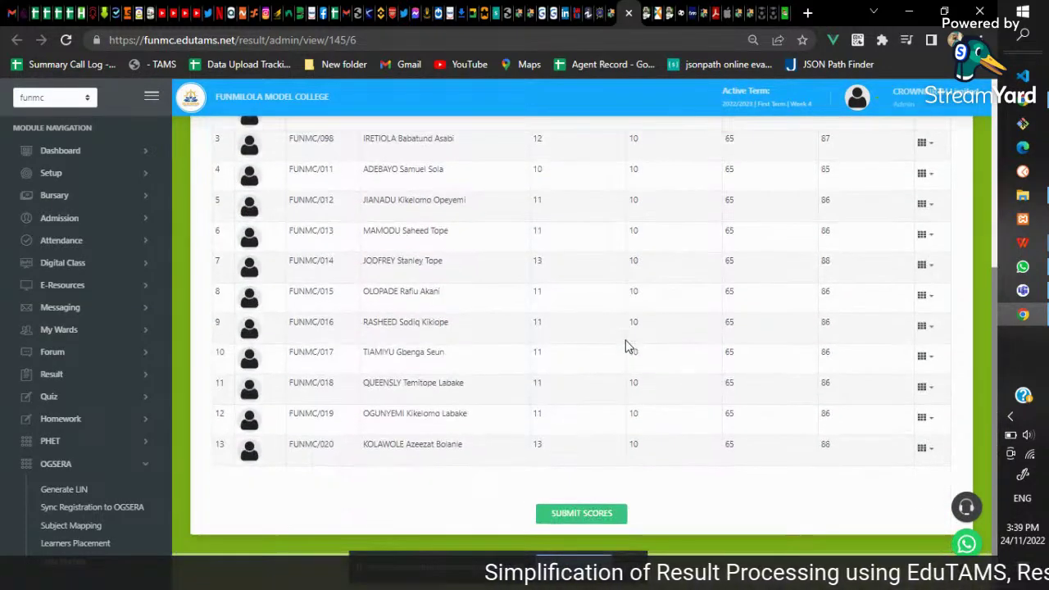
scroll(815, 191, "up", 5)
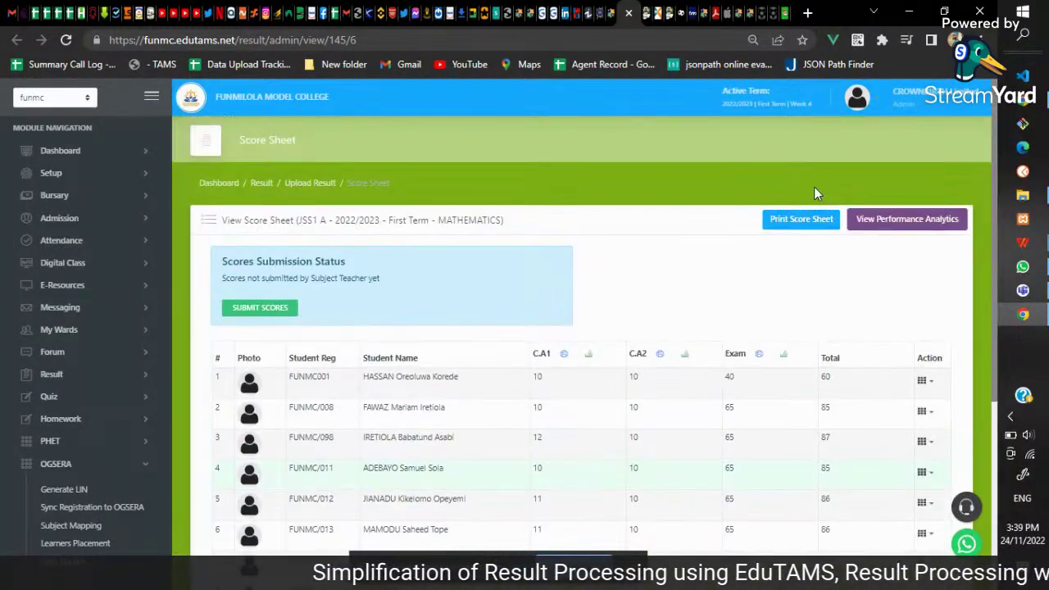
scroll(815, 193, "down", 1)
scroll(816, 194, "down", 1)
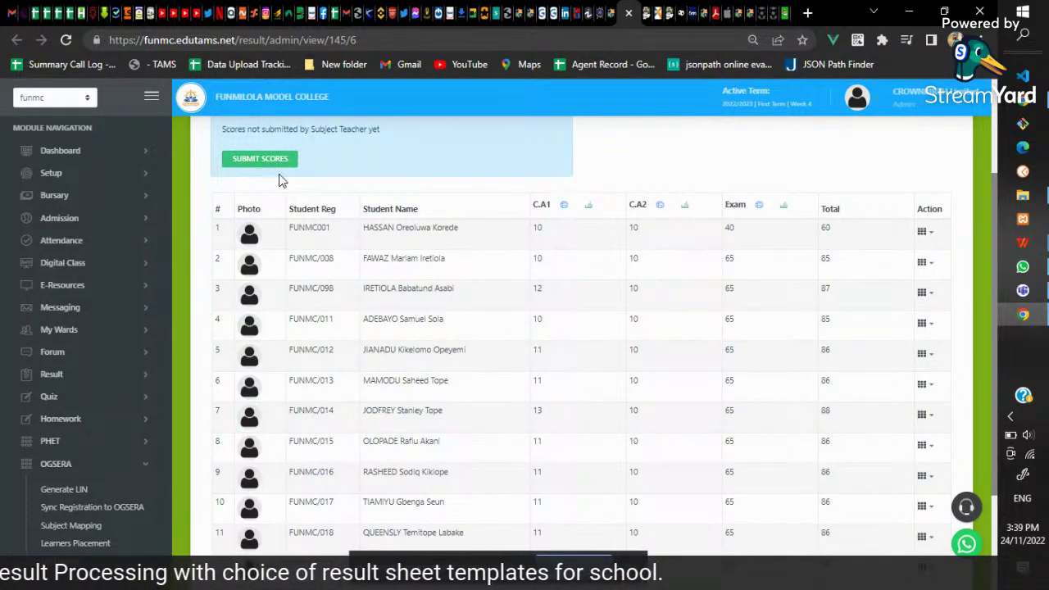
- Submit the JSS1 A Mathematics scores for approval and return to the result upload list
left_click(256, 160)
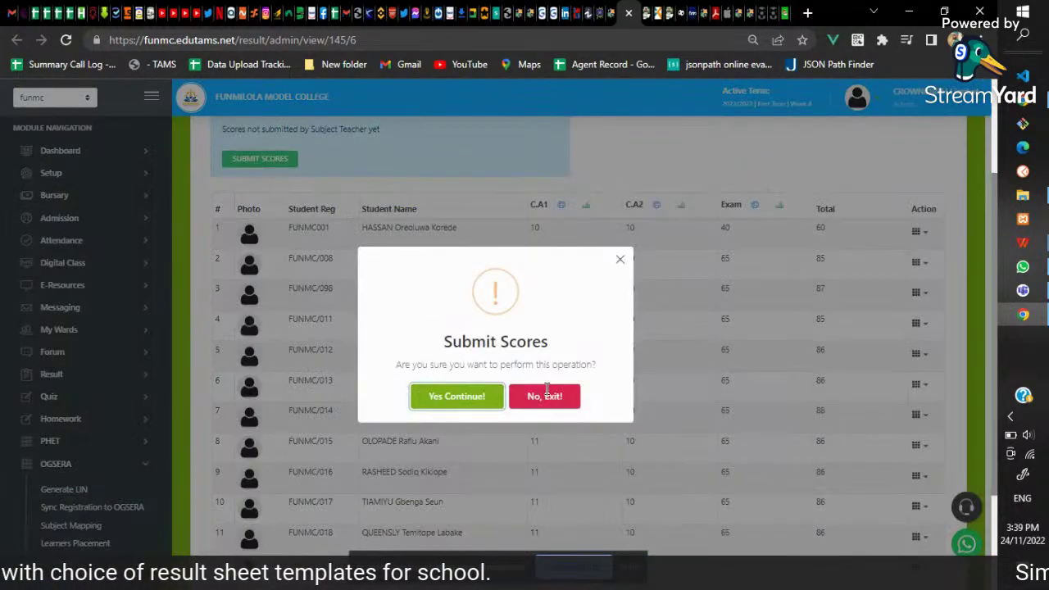
left_click(419, 396)
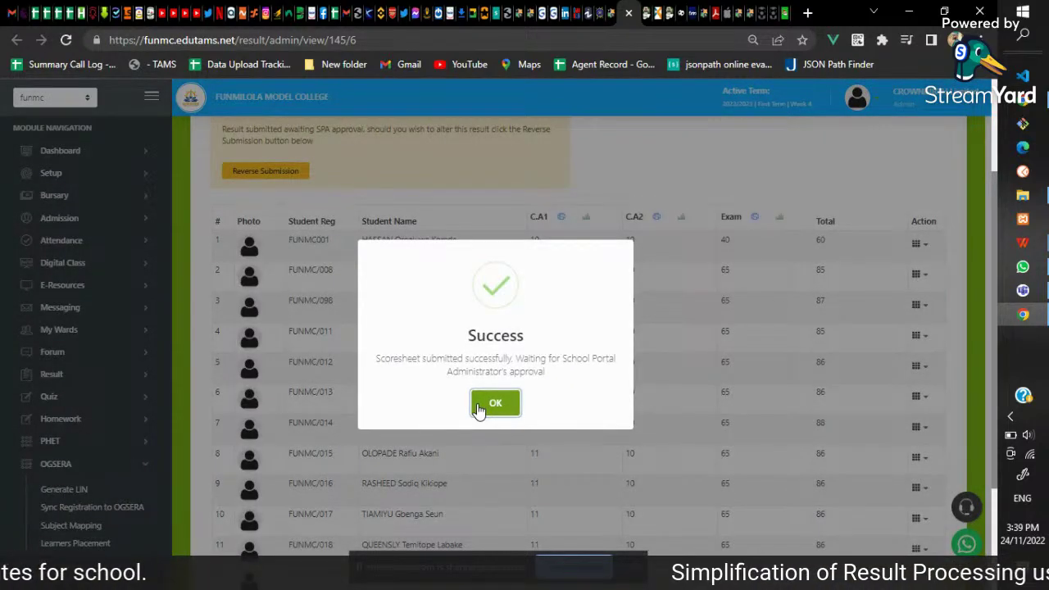
left_click(479, 407)
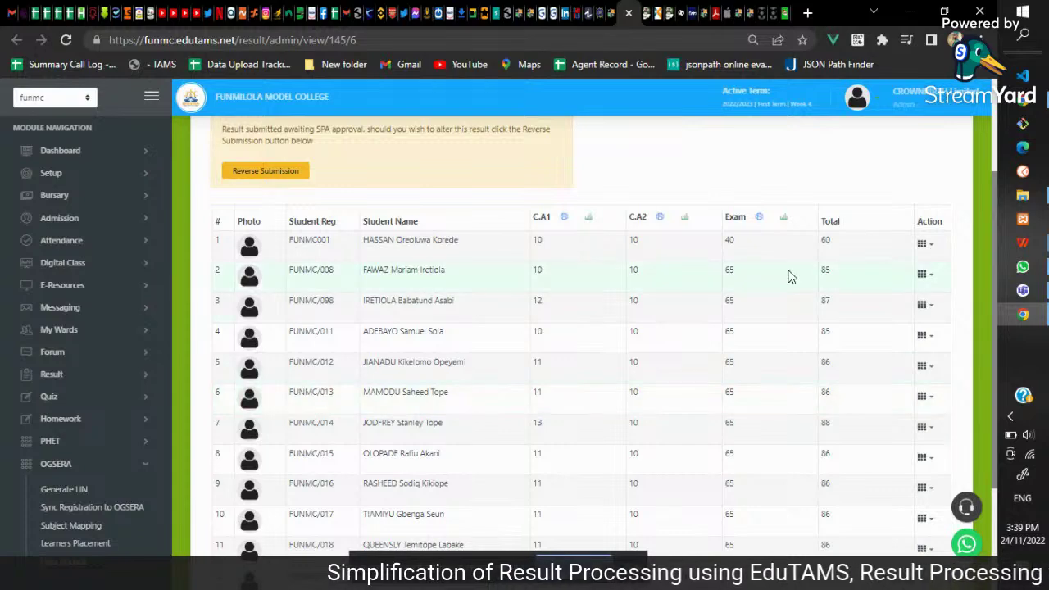
scroll(787, 274, "up", 2)
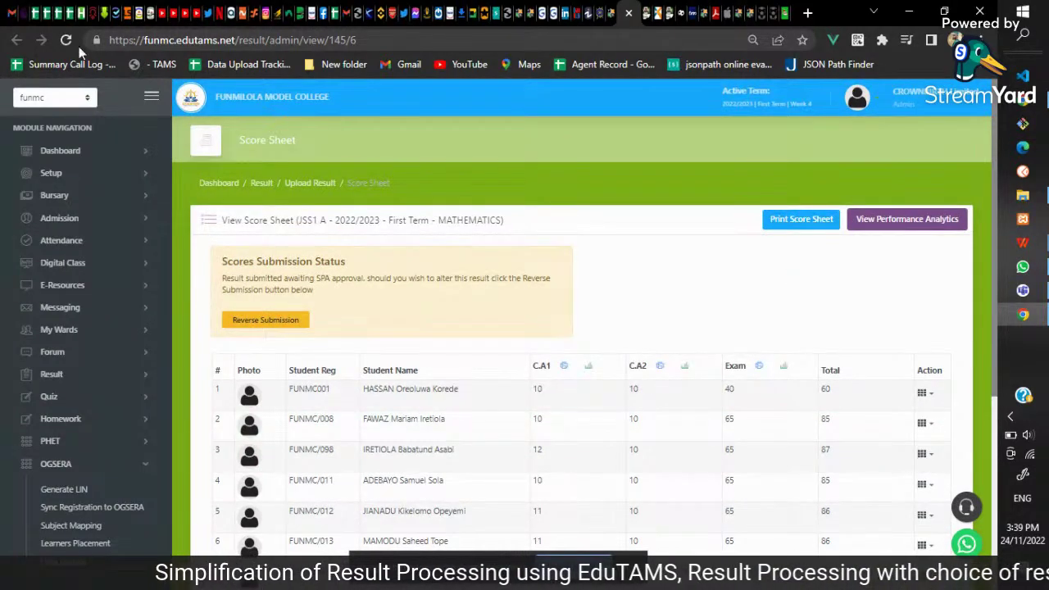
left_click(613, 10)
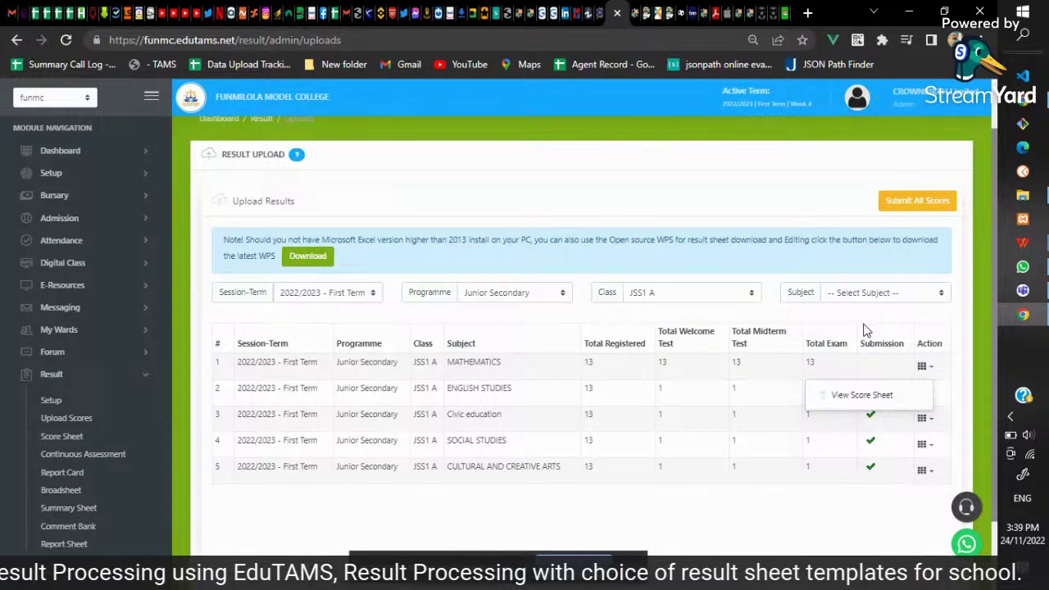
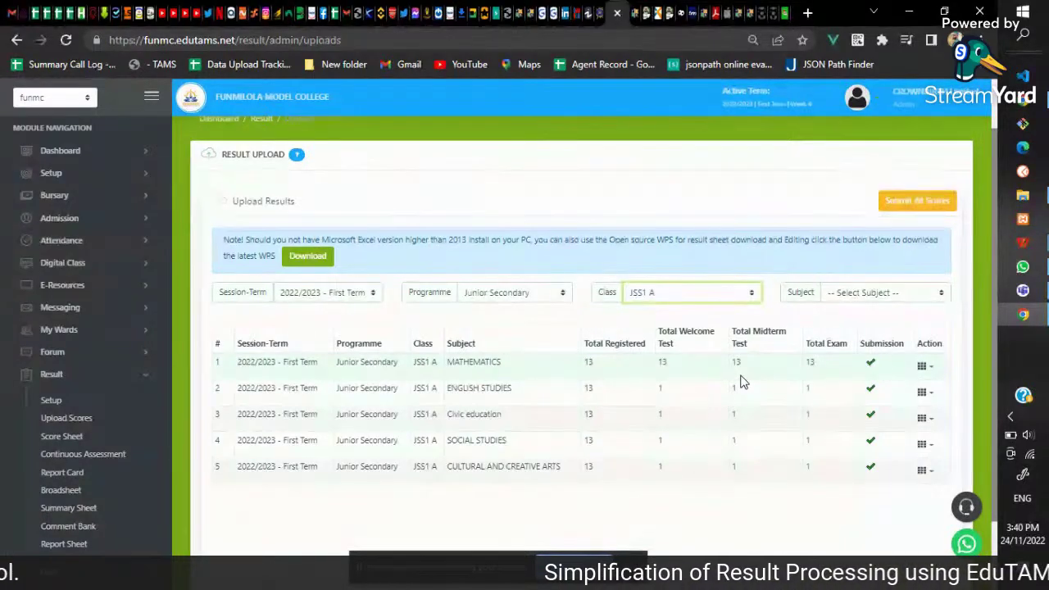
- Open the result broadsheet for programme Junior Secondary and class JSS1, and review the students' scores across all subjects
left_click(70, 497)
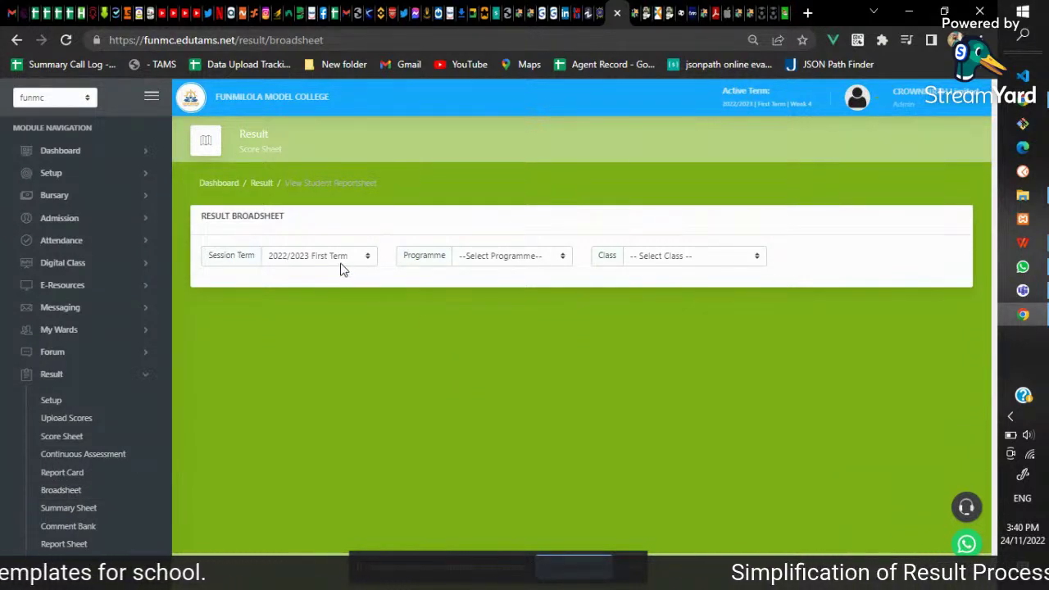
left_click(488, 263)
left_click(488, 284)
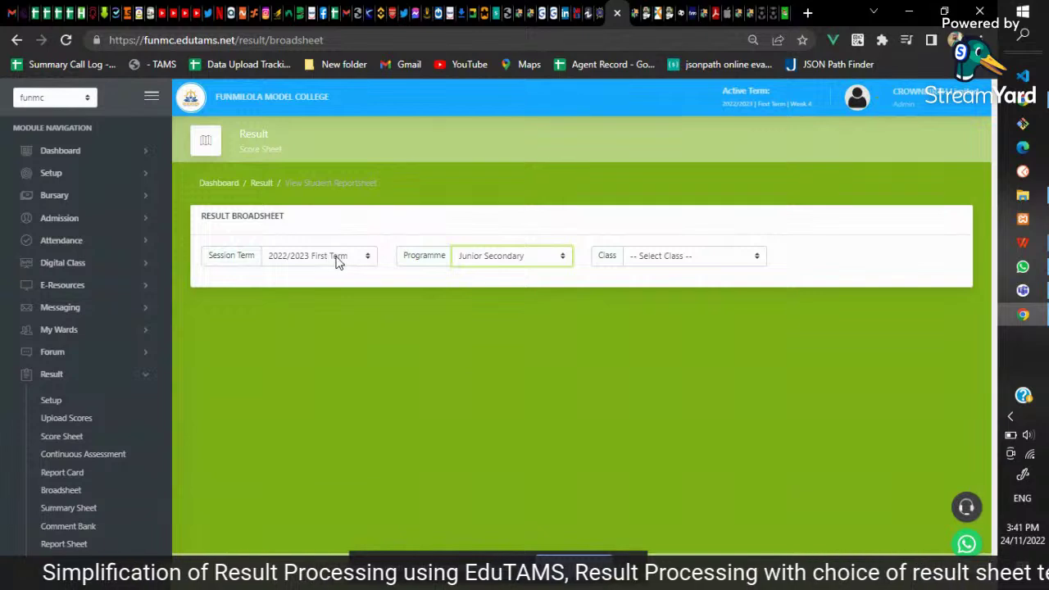
left_click(678, 259)
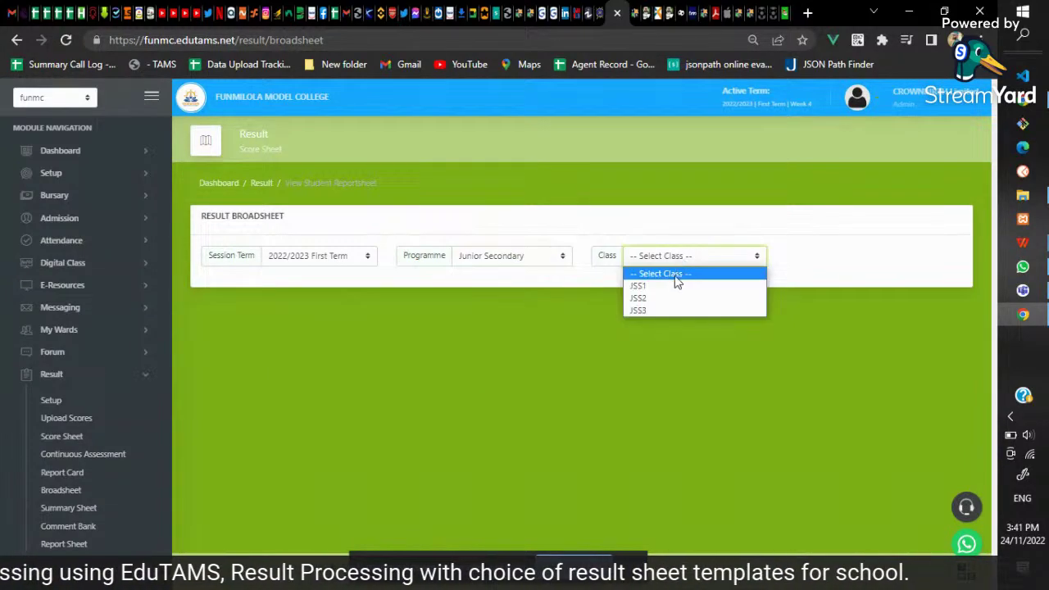
left_click(667, 290)
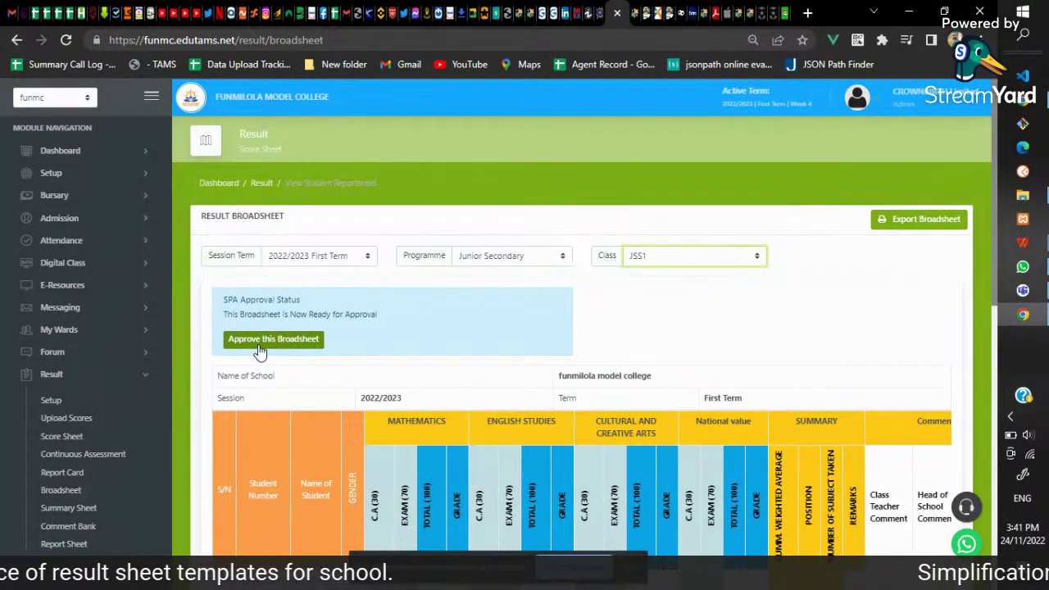
scroll(259, 351, "down", 5)
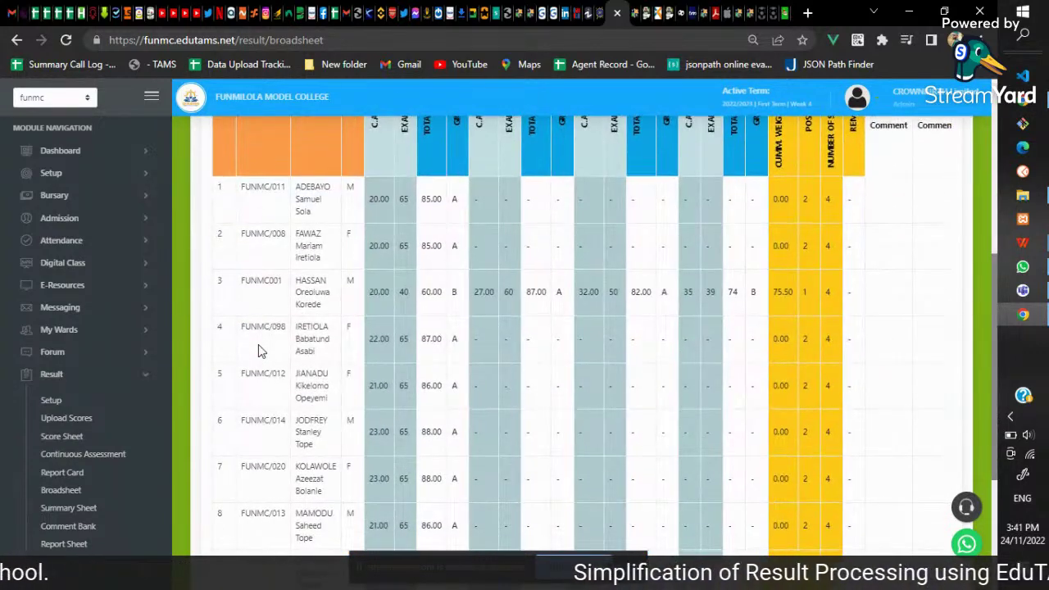
scroll(258, 348, "down", 3)
scroll(258, 351, "down", 1)
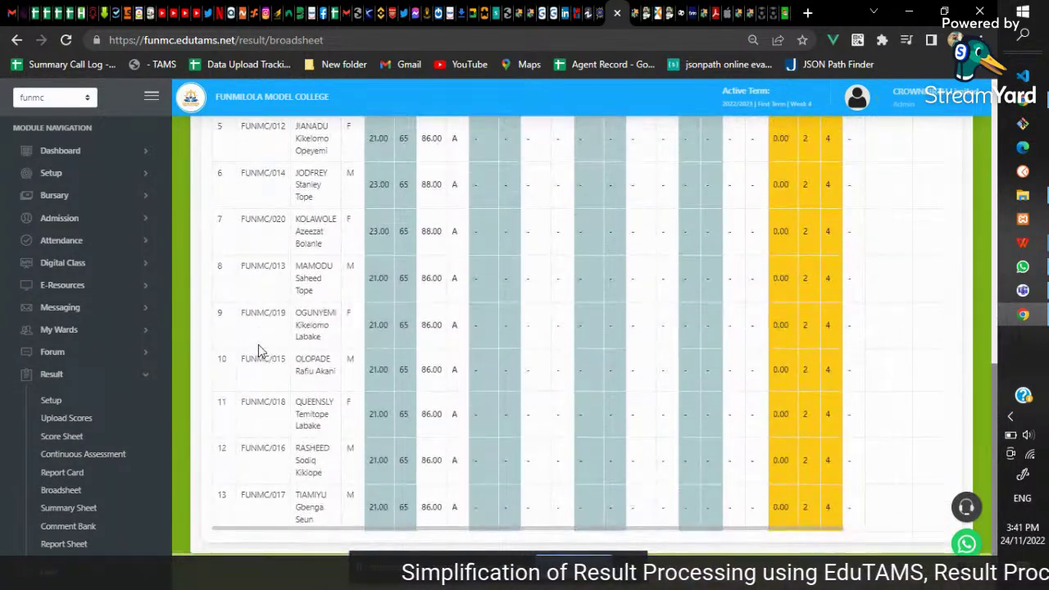
scroll(259, 351, "up", 6)
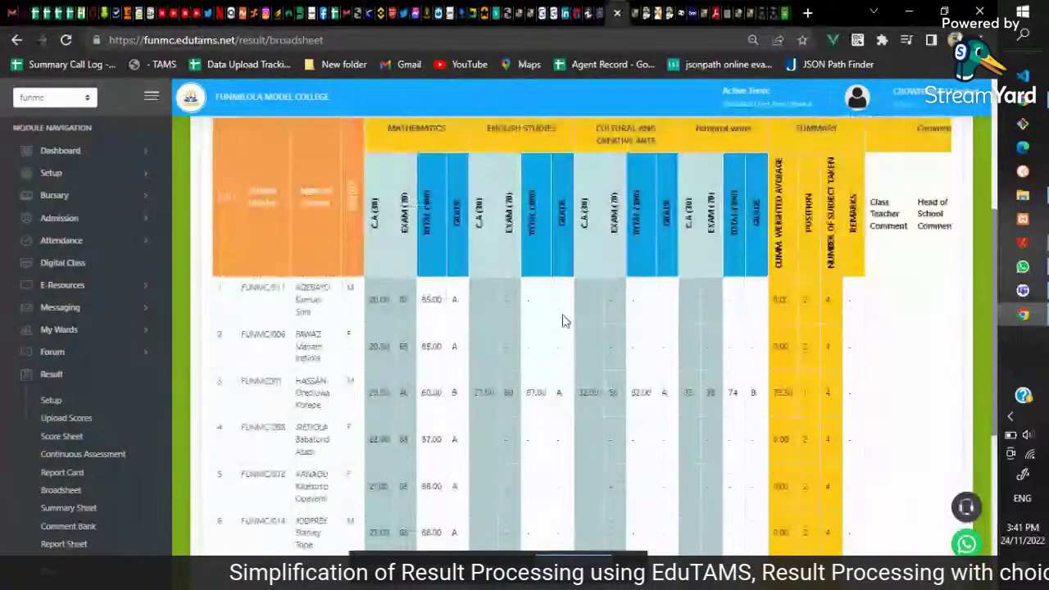
scroll(564, 315, "down", 2)
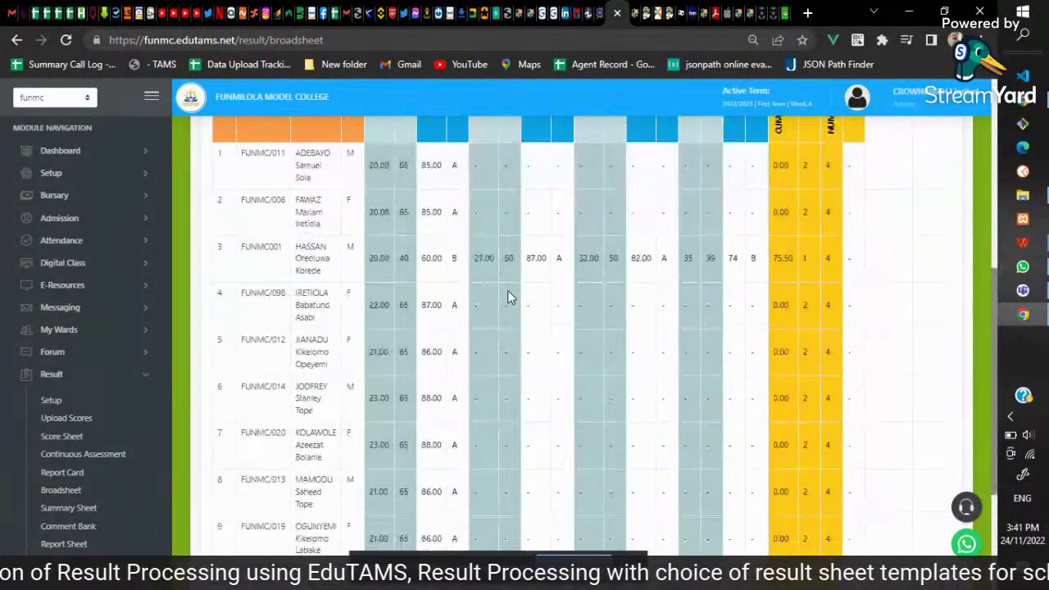
- Approve the JSS1 broadsheet at SPA level and publish it with the School Head's final approval
scroll(508, 298, "up", 1)
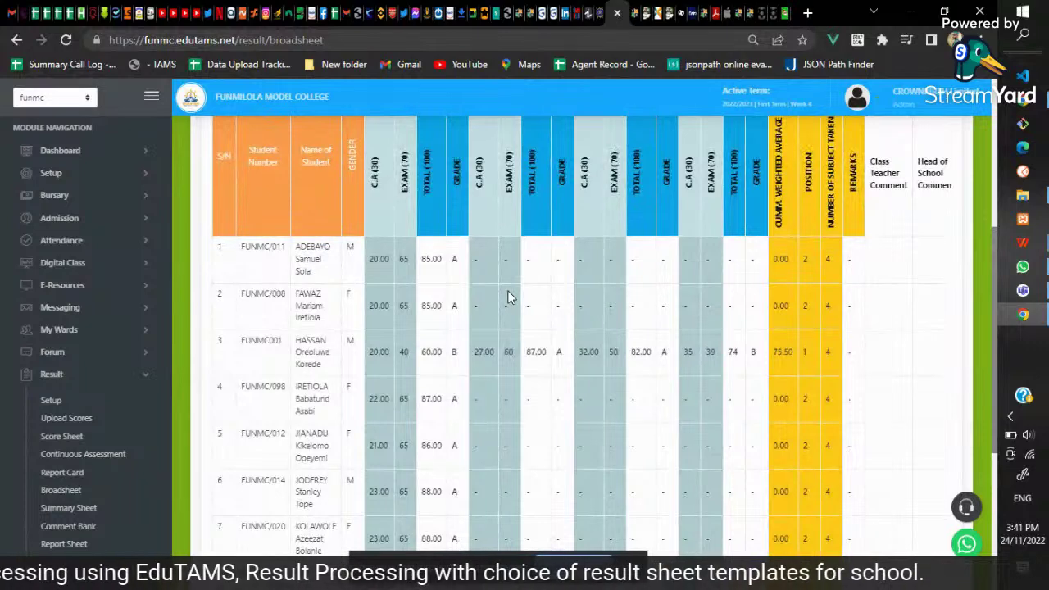
scroll(508, 298, "up", 2)
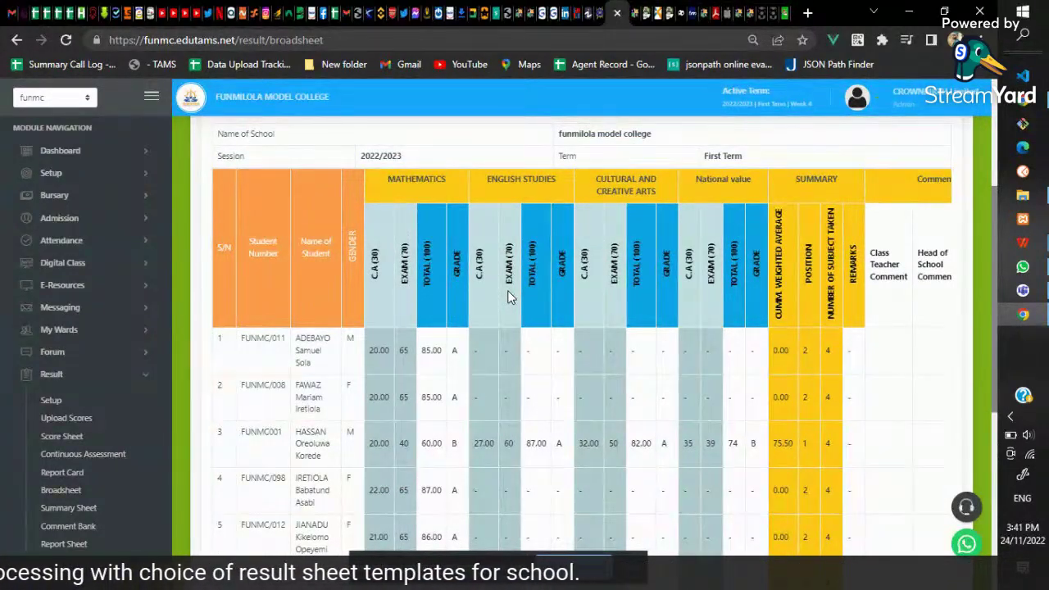
scroll(508, 297, "up", 1)
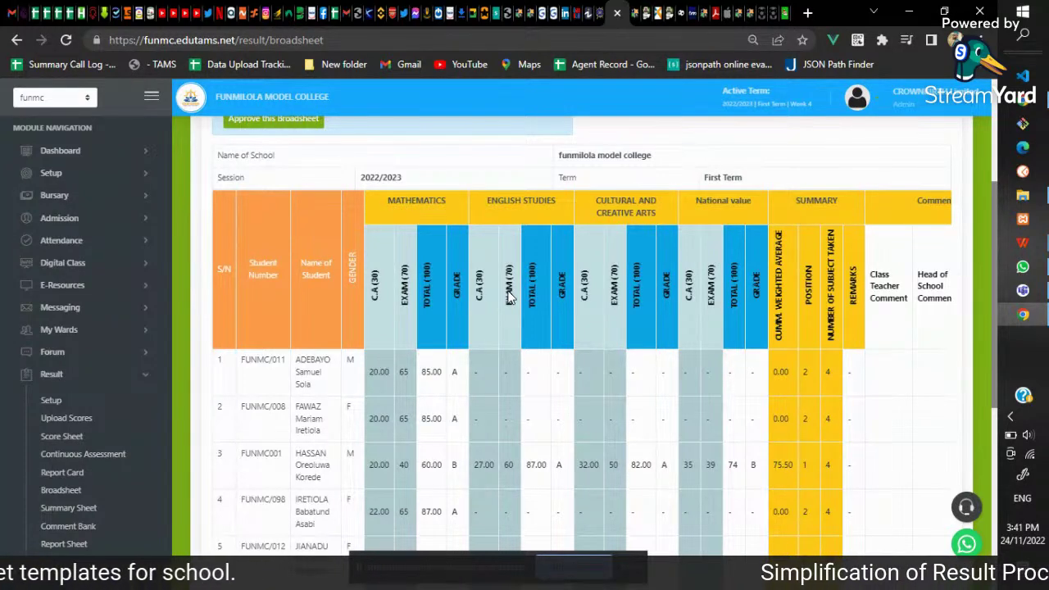
scroll(508, 298, "up", 5)
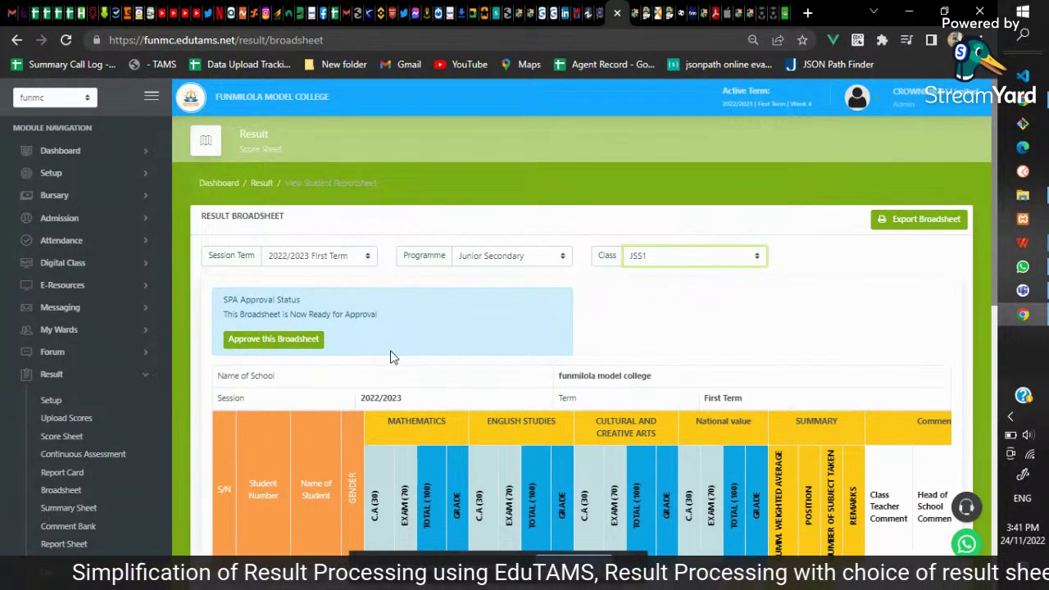
left_click(264, 343)
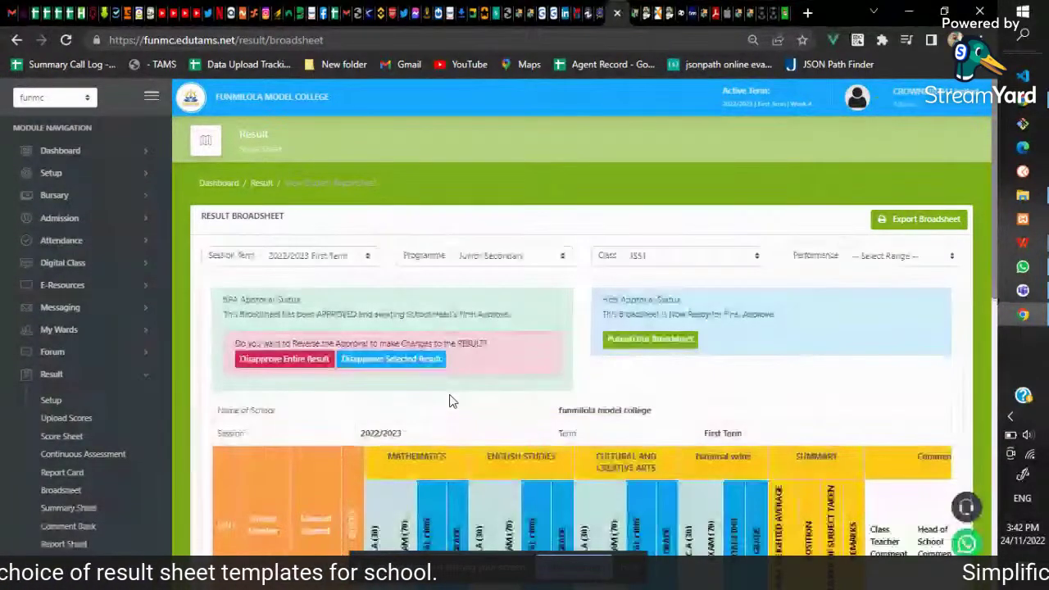
left_click(651, 346)
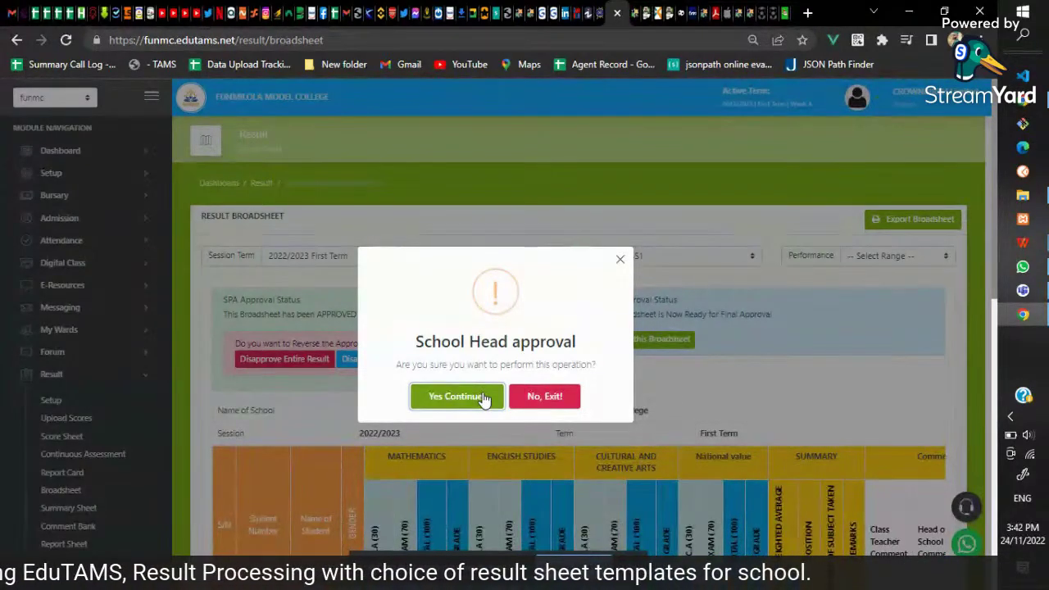
left_click(484, 399)
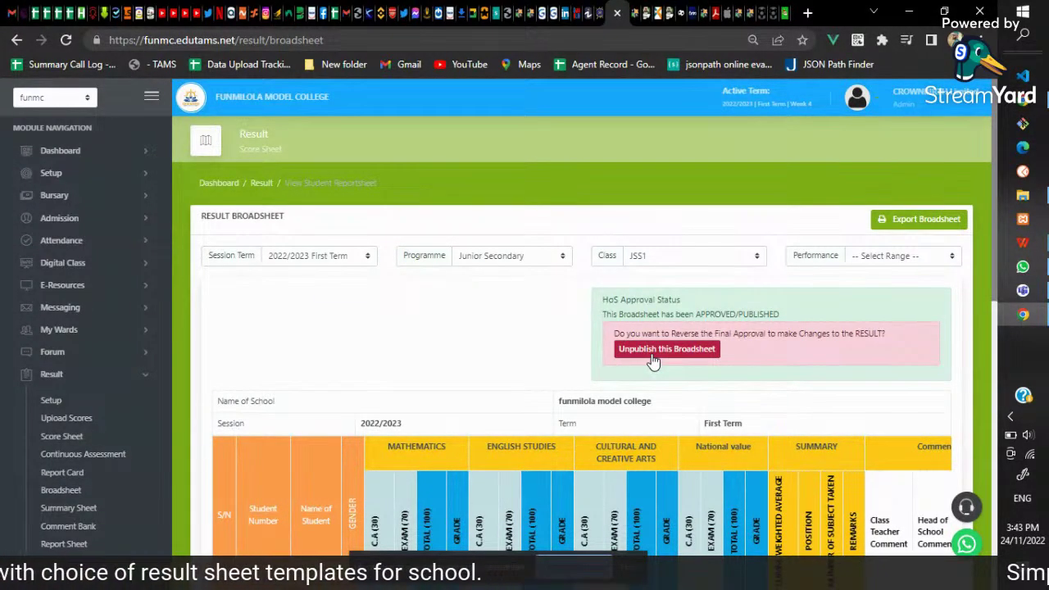
- Unpublish the JSS1 broadsheet and confirm the School Head's withdrawal of the publication
scroll(494, 340, "down", 3)
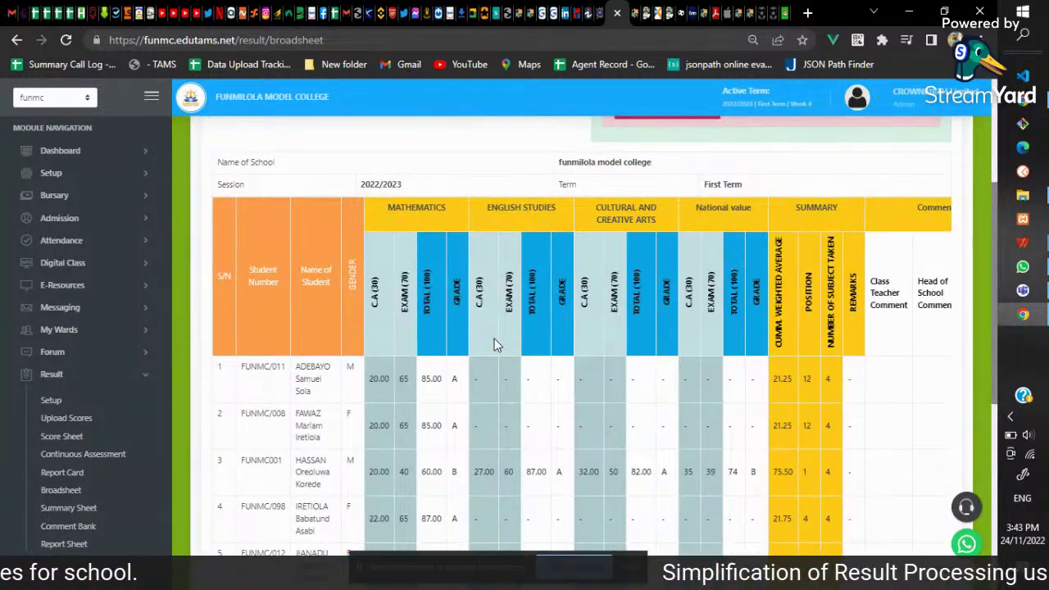
scroll(675, 299, "up", 1)
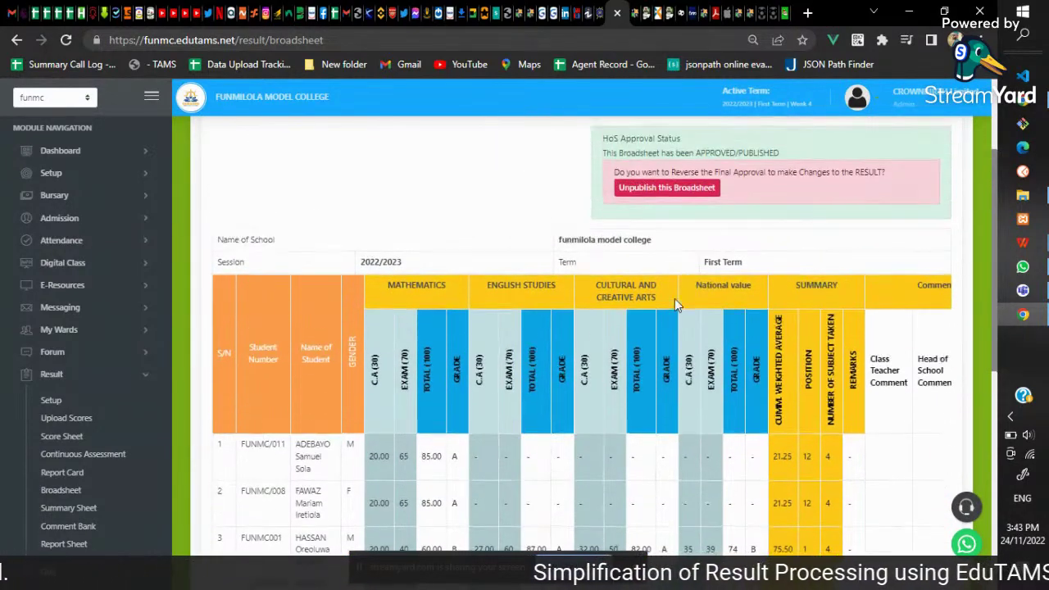
left_click(669, 188)
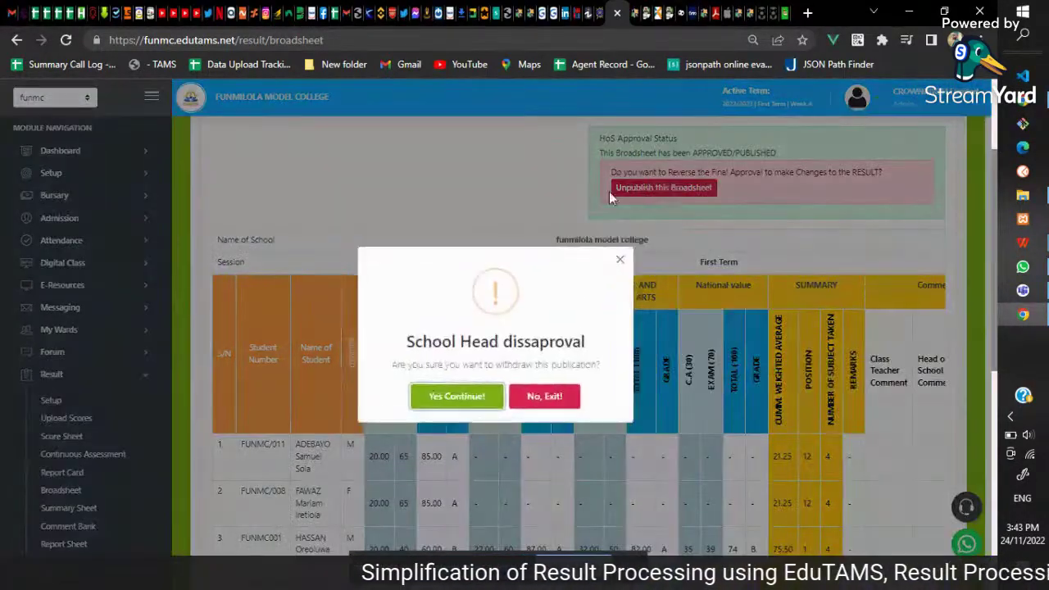
left_click(454, 397)
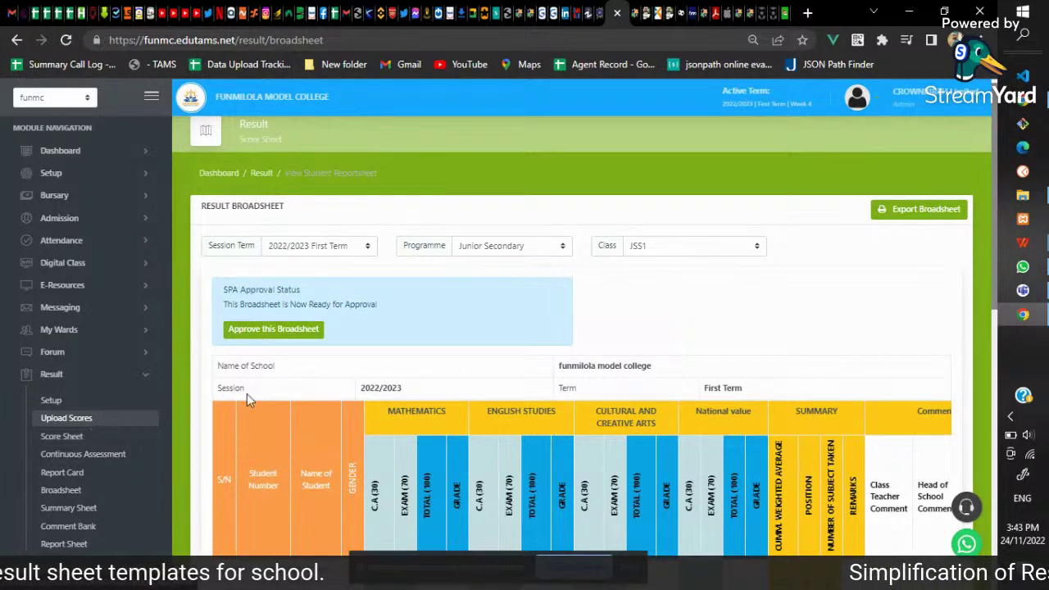
- Give the JSS1 broadsheet SPA approval again and republish it as School Head
left_click(286, 330)
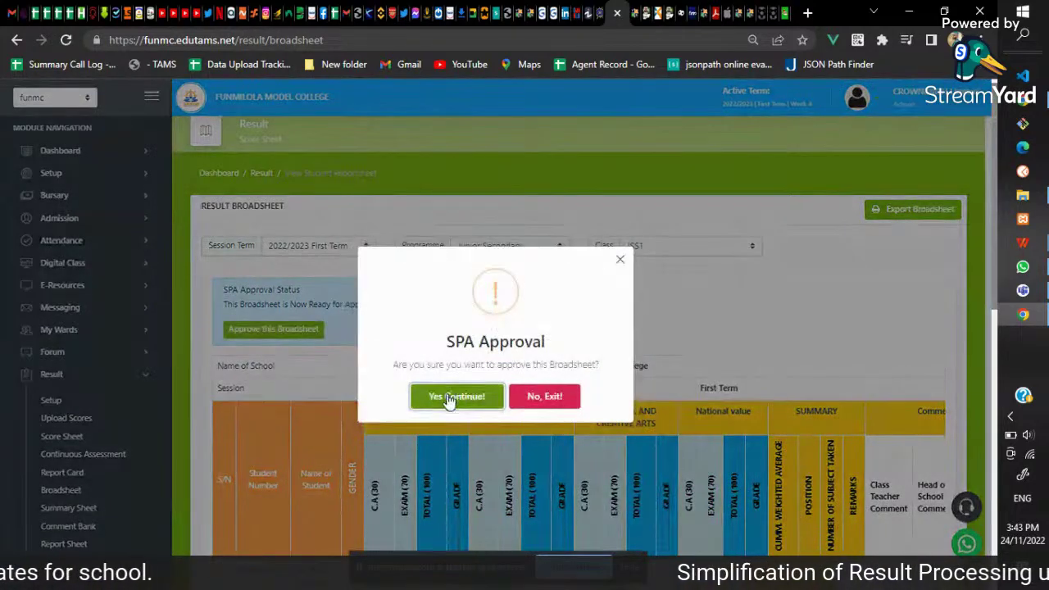
left_click(459, 395)
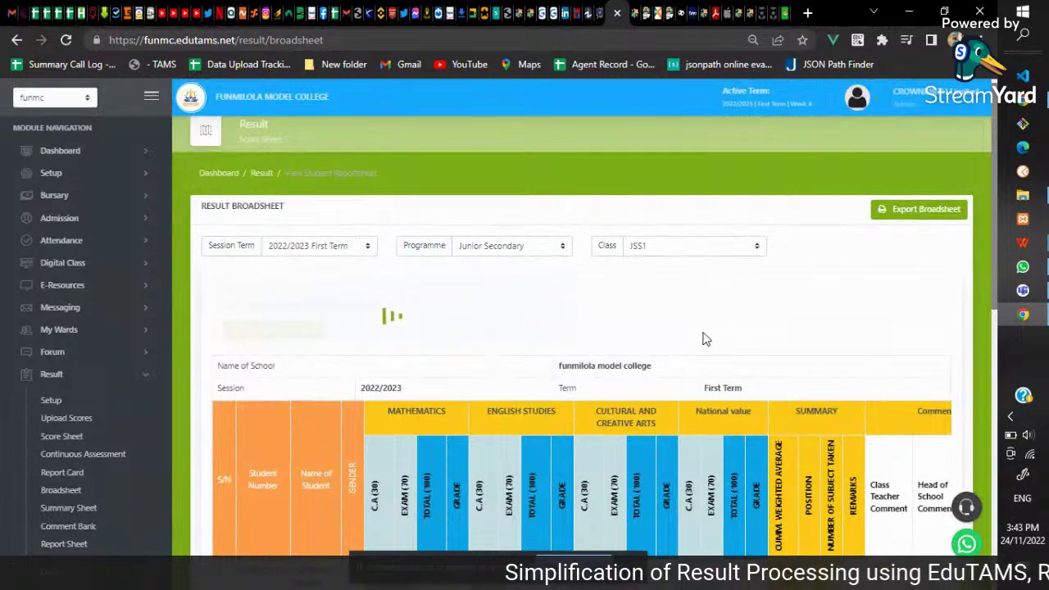
left_click(643, 344)
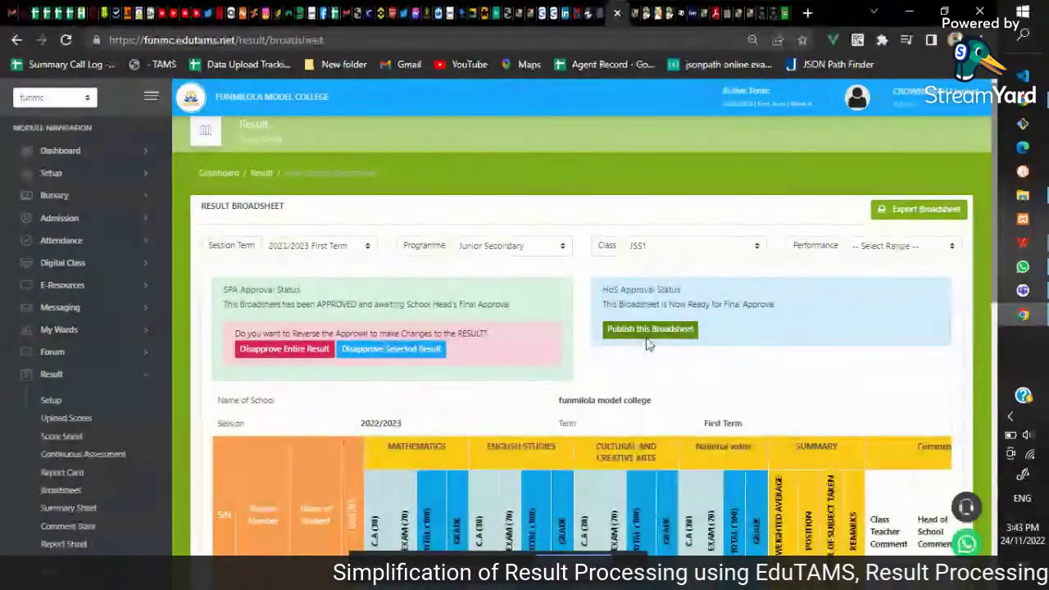
left_click(459, 396)
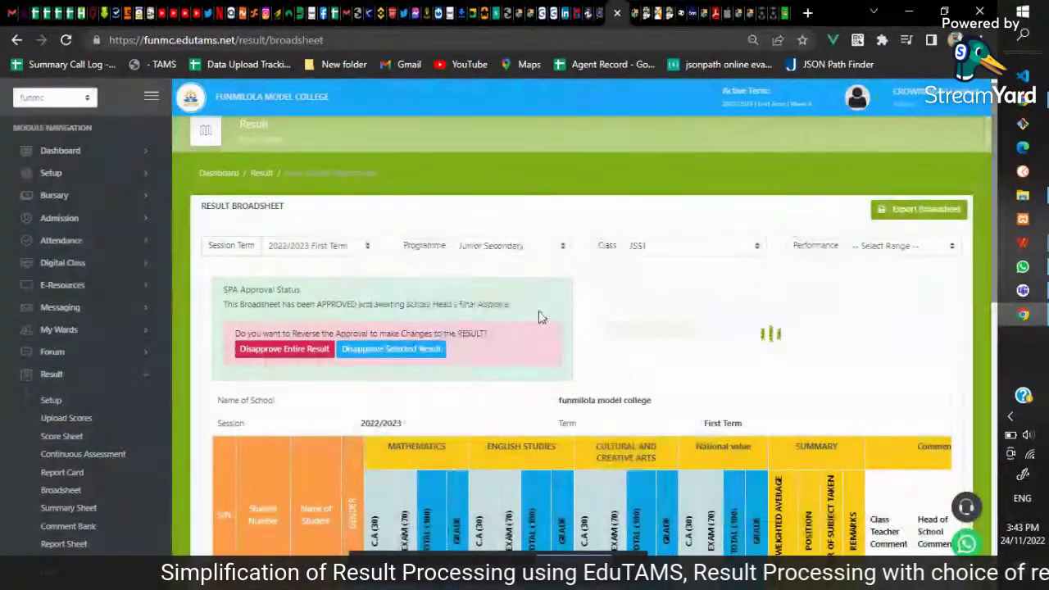
scroll(539, 311, "down", 3)
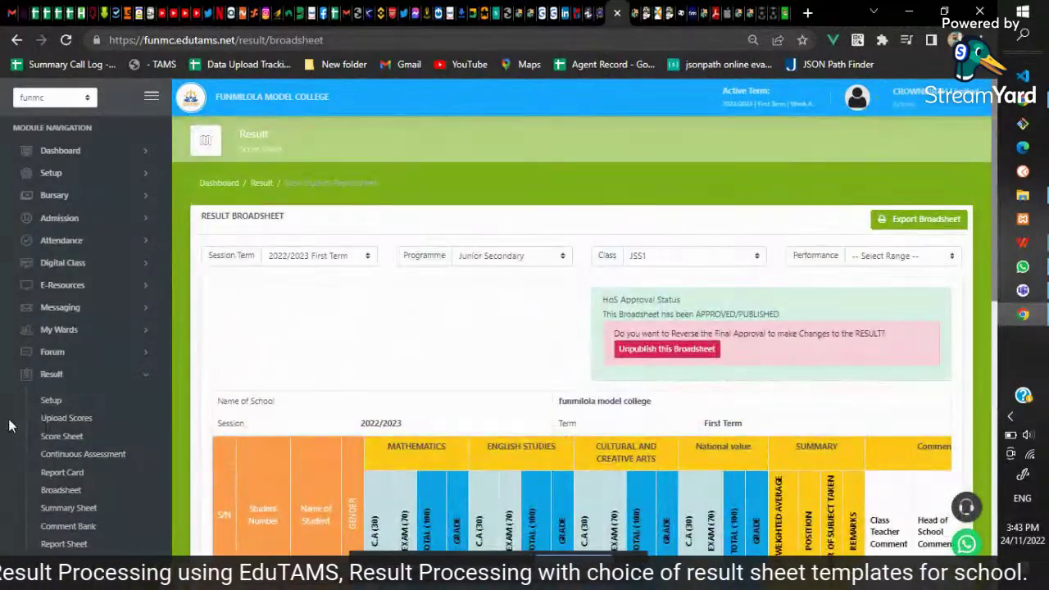
- List the report cards for programme Junior Secondary and class JSS1 A, and open the class dossier
left_click(75, 479)
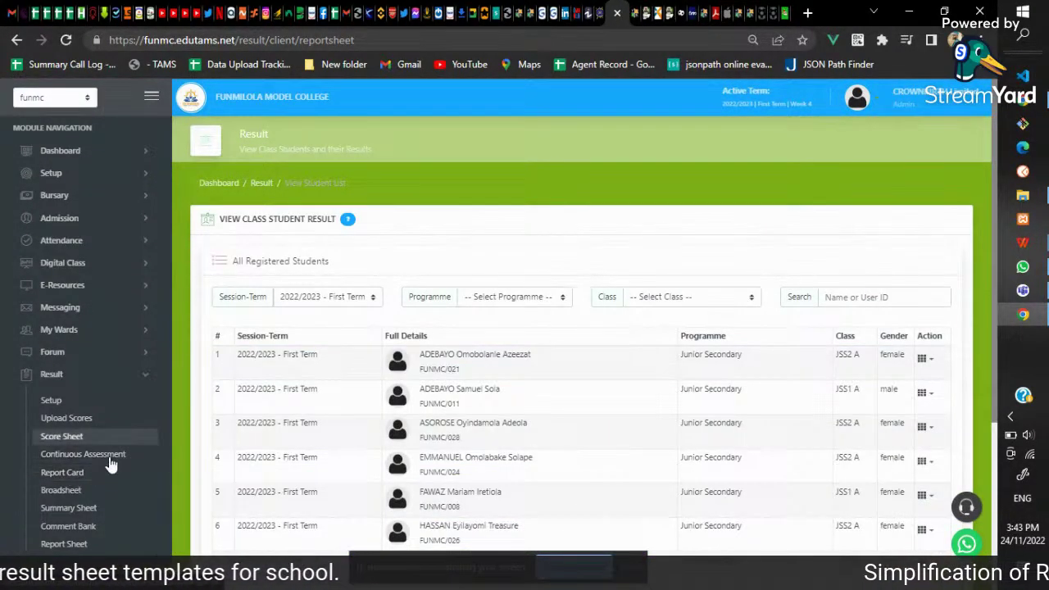
left_click(547, 298)
left_click(524, 327)
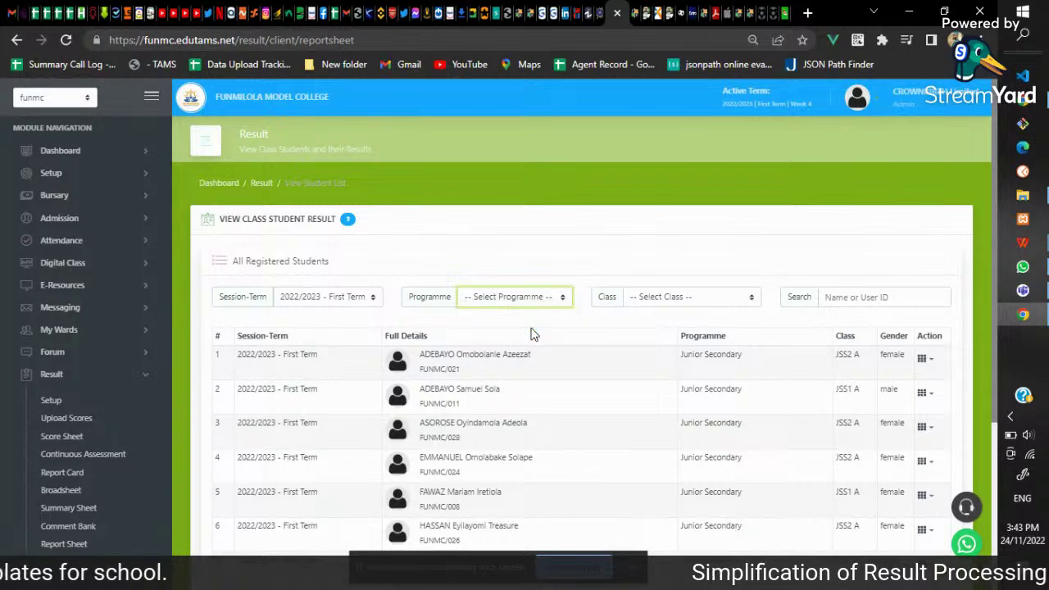
left_click(682, 297)
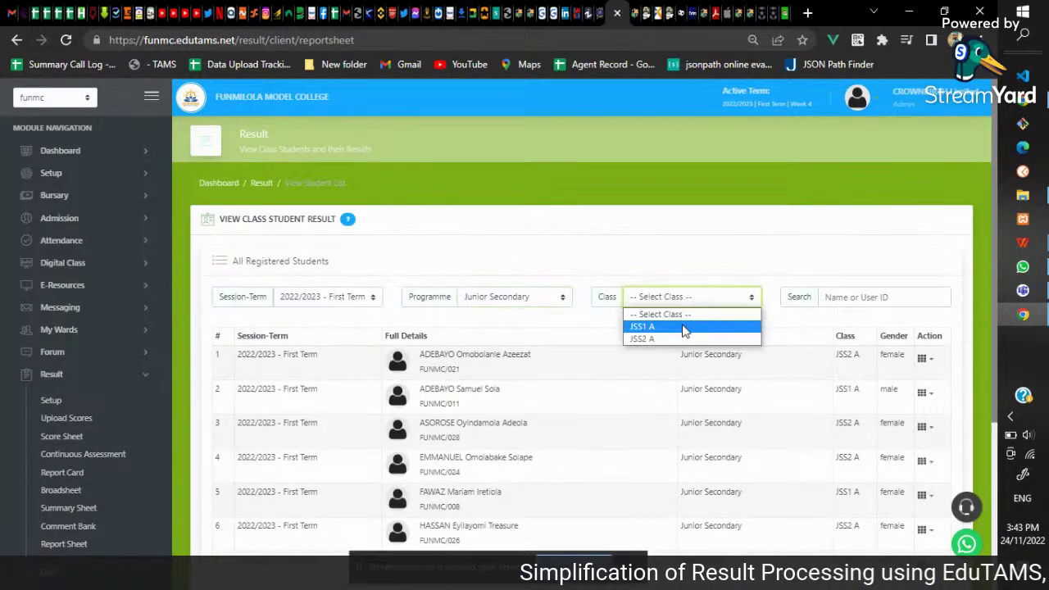
left_click(685, 332)
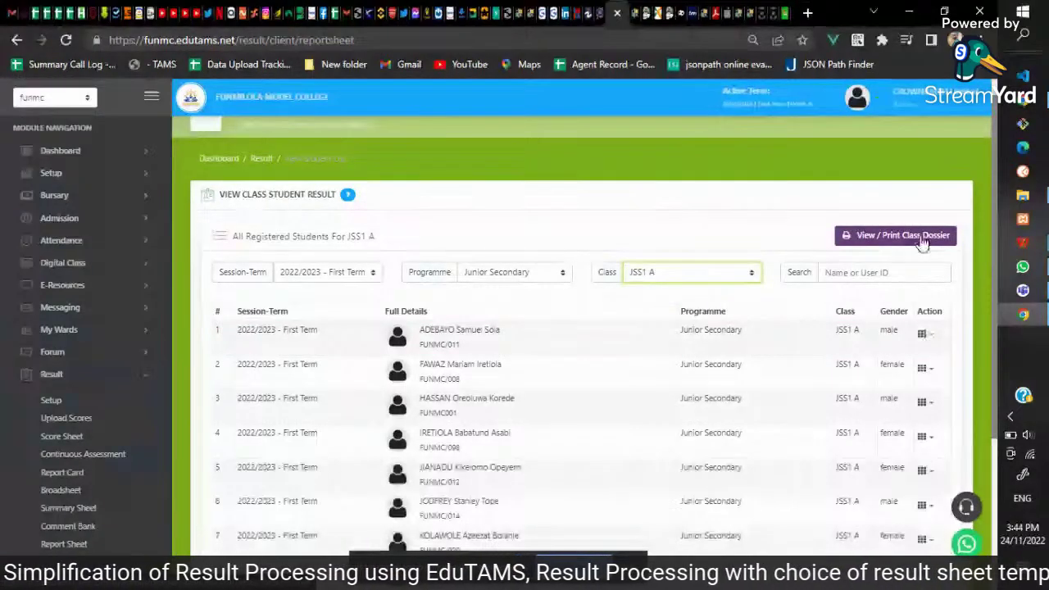
left_click(915, 240)
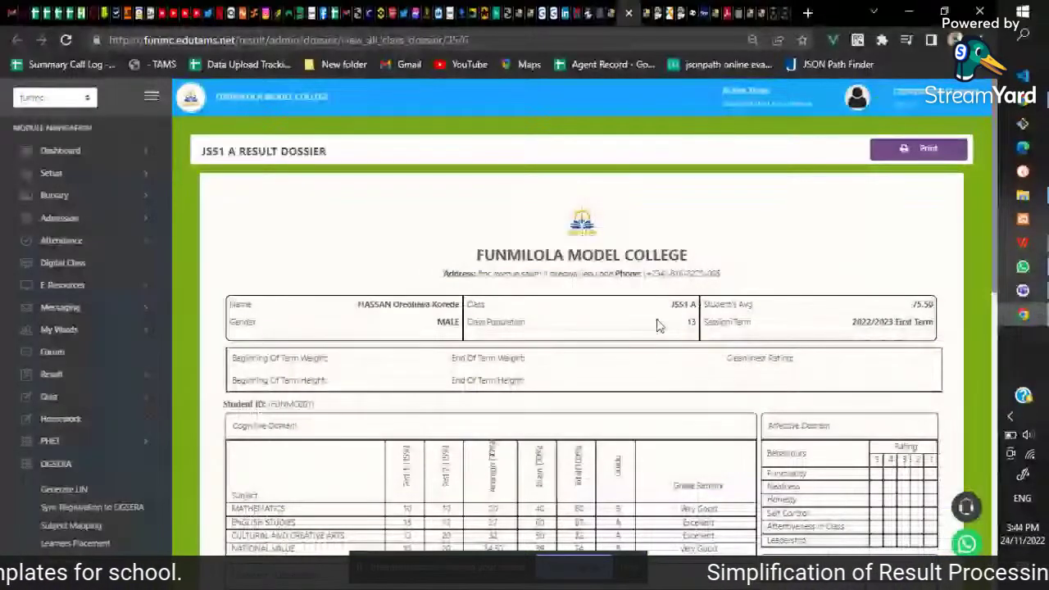
- Examine the JSS1 A result dossier: subject scores and grades, comments, attendance, behaviour ratings, term dates, grade key and signature
scroll(658, 325, "down", 2)
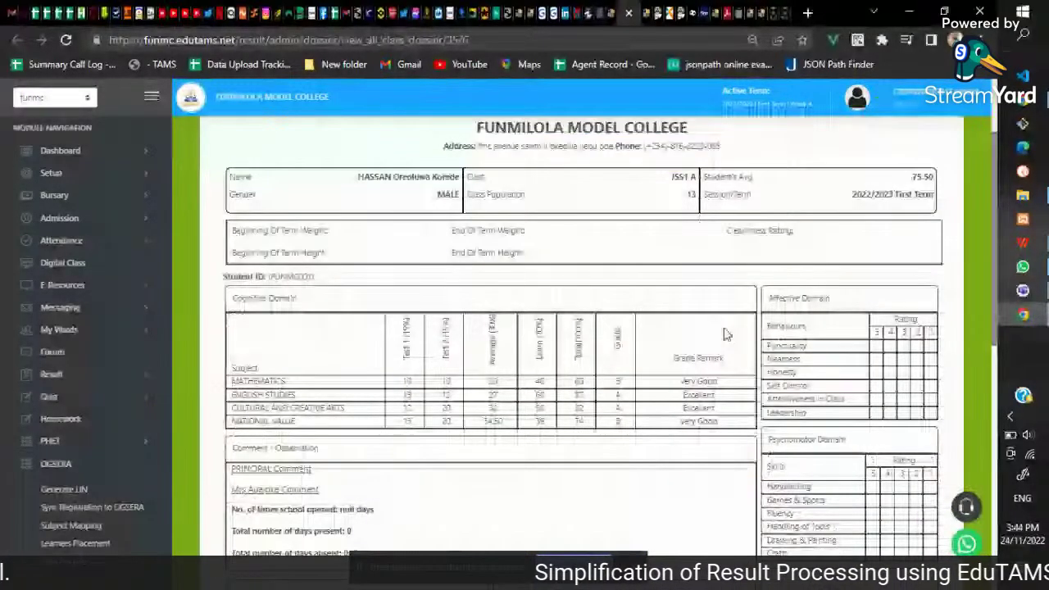
scroll(724, 334, "down", 10)
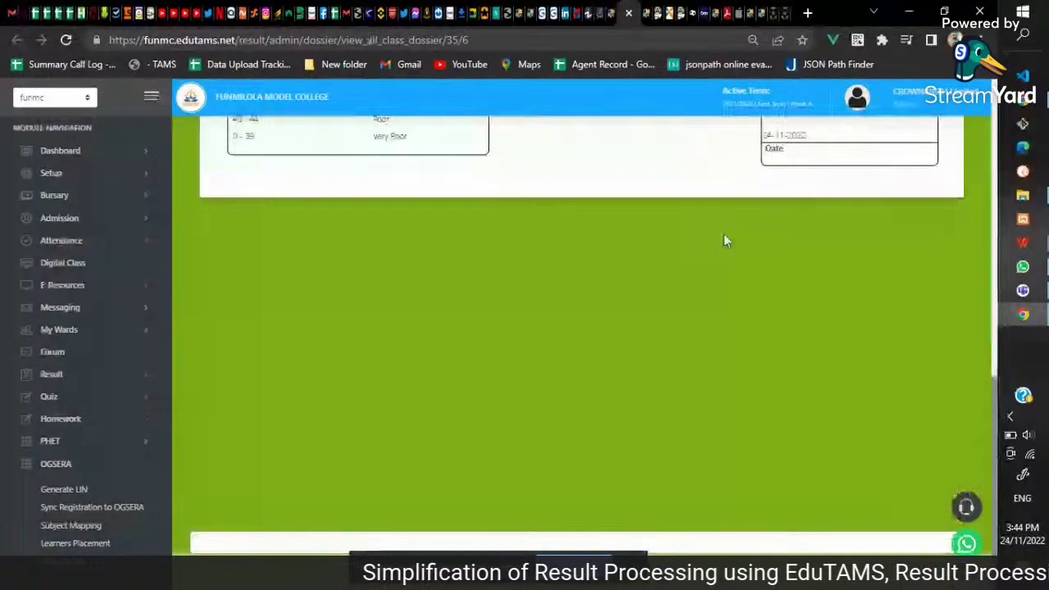
scroll(726, 238, "up", 10)
scroll(725, 249, "down", 2)
scroll(644, 299, "down", 10)
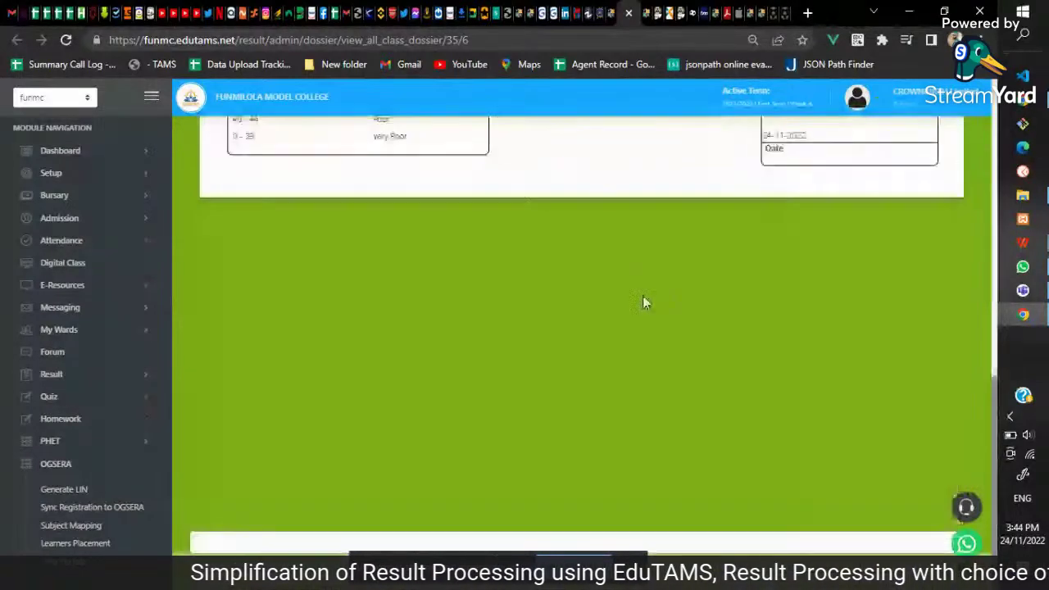
scroll(643, 303, "up", 8)
scroll(624, 381, "up", 2)
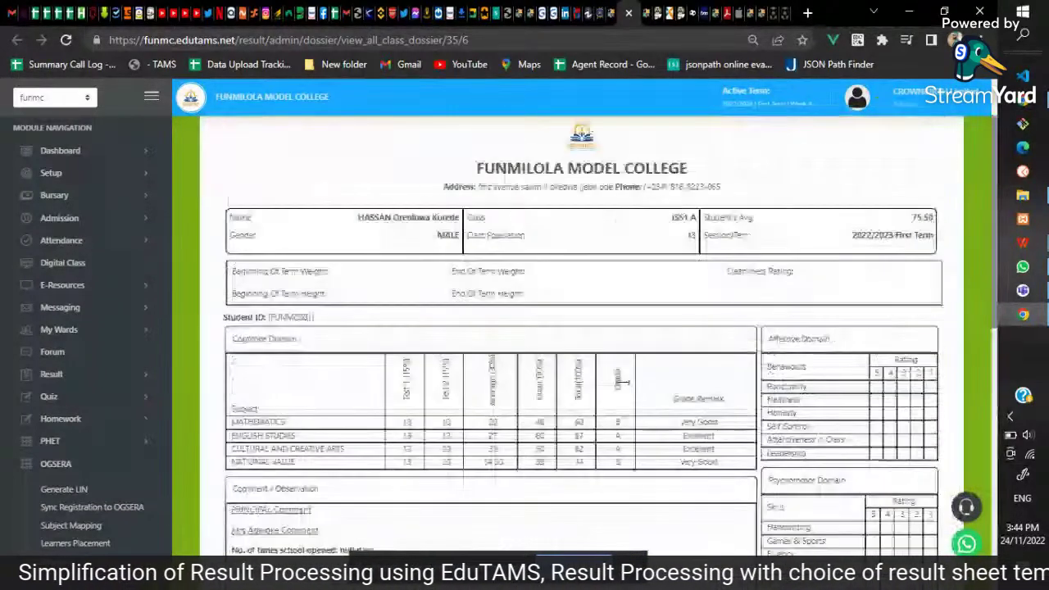
scroll(672, 358, "down", 1)
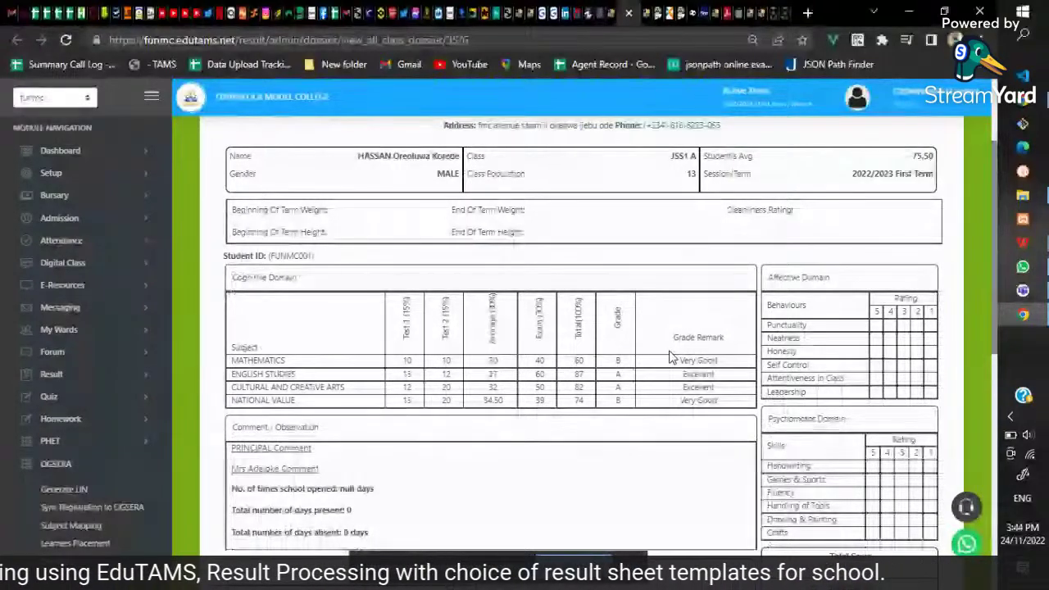
scroll(669, 358, "down", 10)
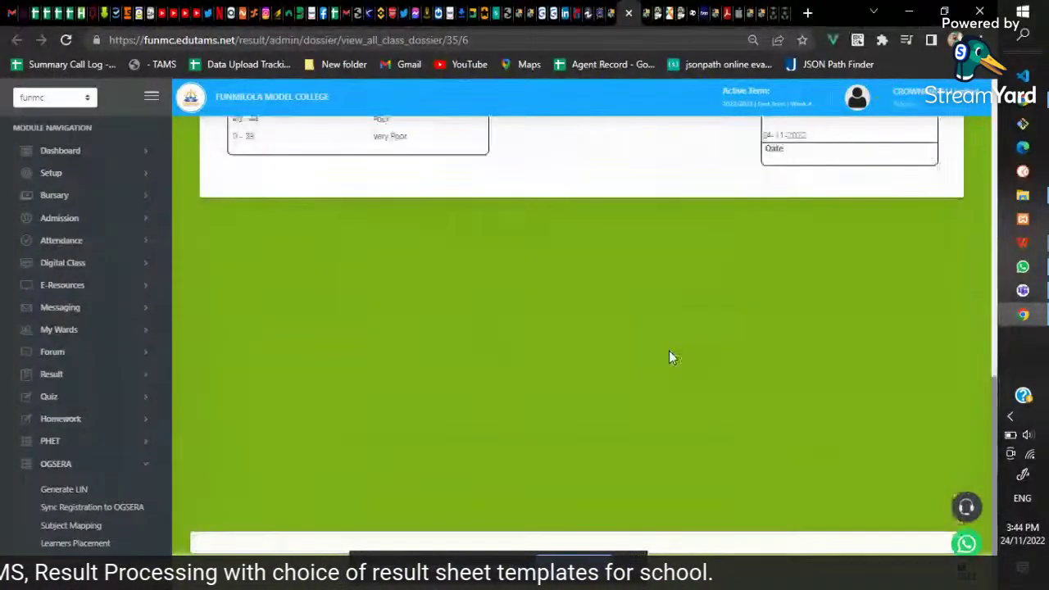
scroll(669, 358, "up", 8)
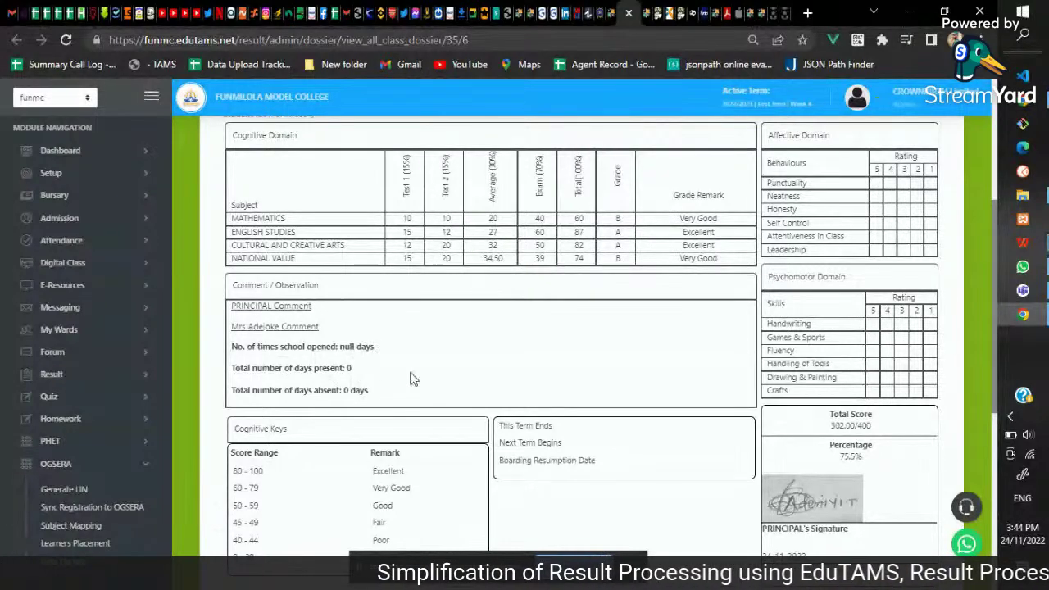
scroll(412, 379, "down", 5)
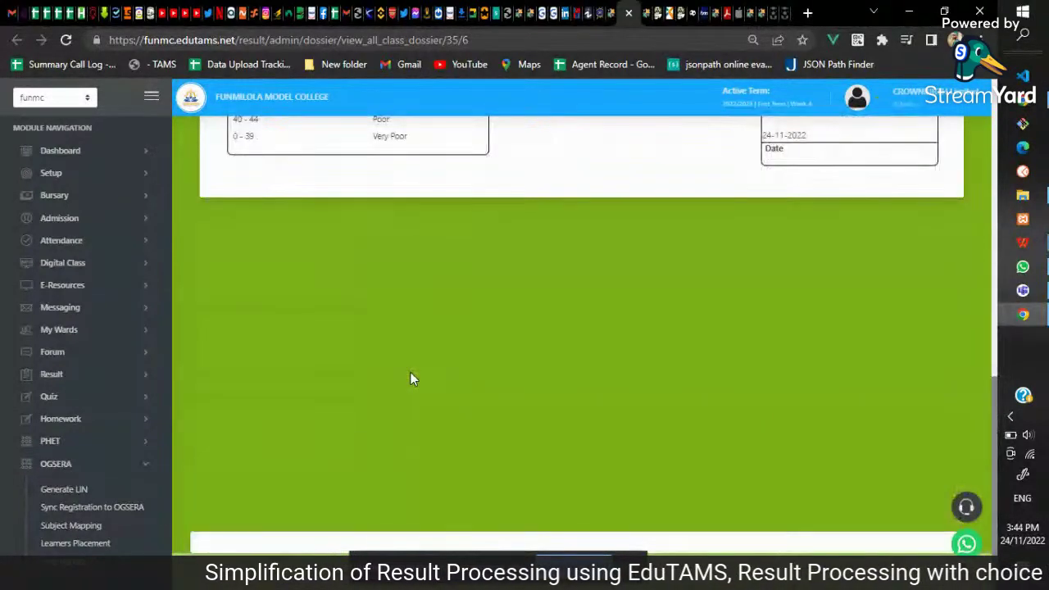
scroll(412, 378, "up", 5)
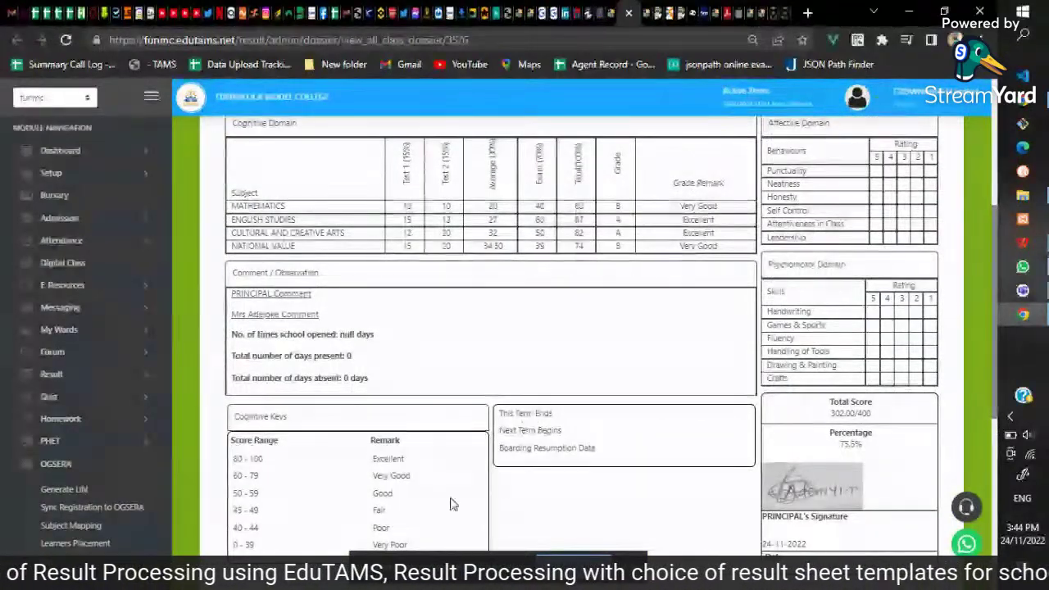
scroll(547, 398, "up", 1)
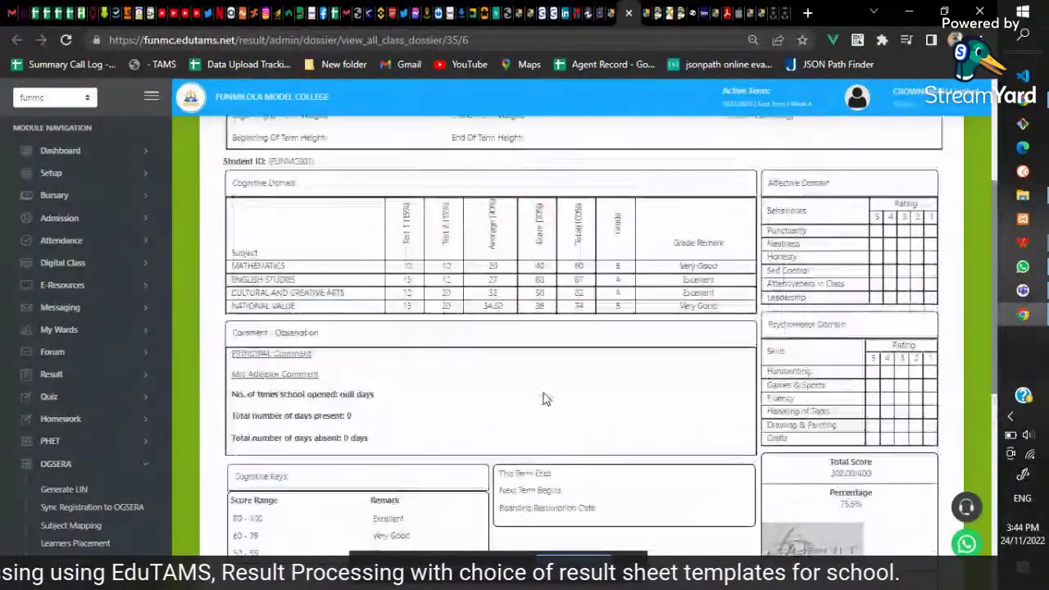
scroll(547, 398, "up", 3)
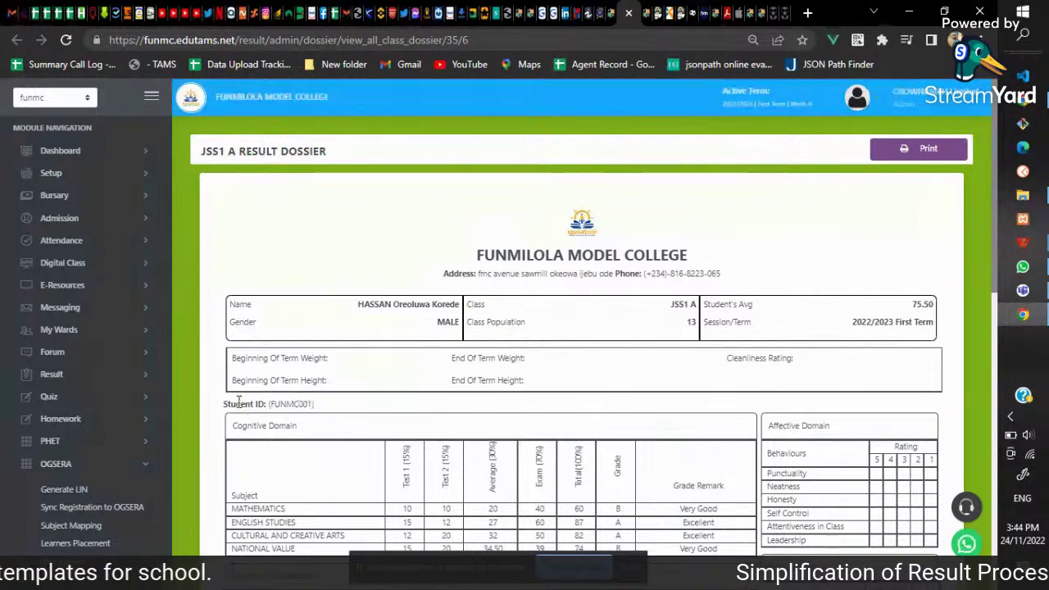
- Open the resumption and closing date form in the result setup and set this term's end date to 24/11/2022
left_click(68, 383)
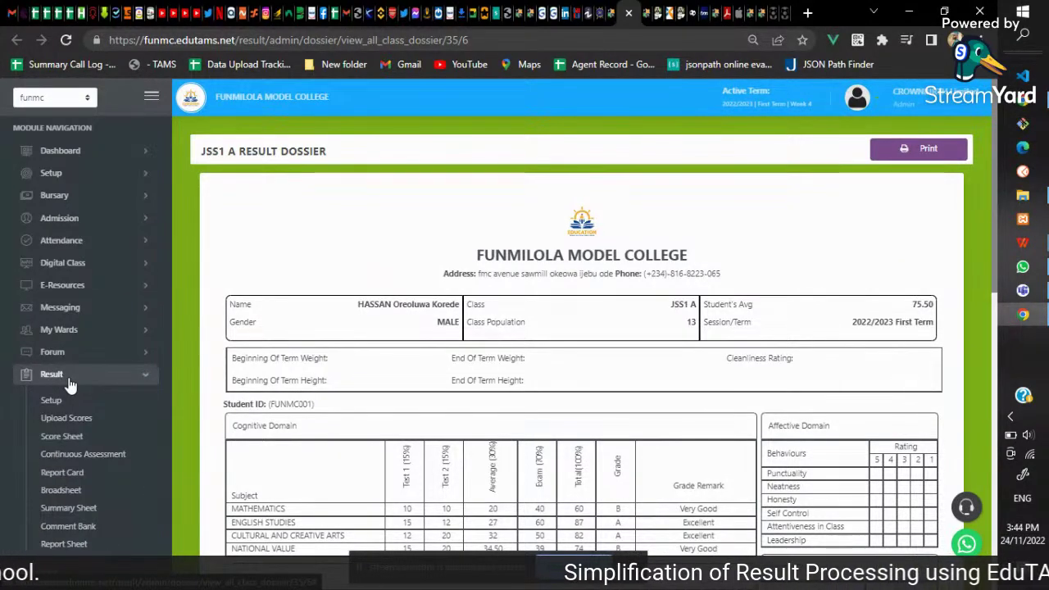
left_click(70, 401)
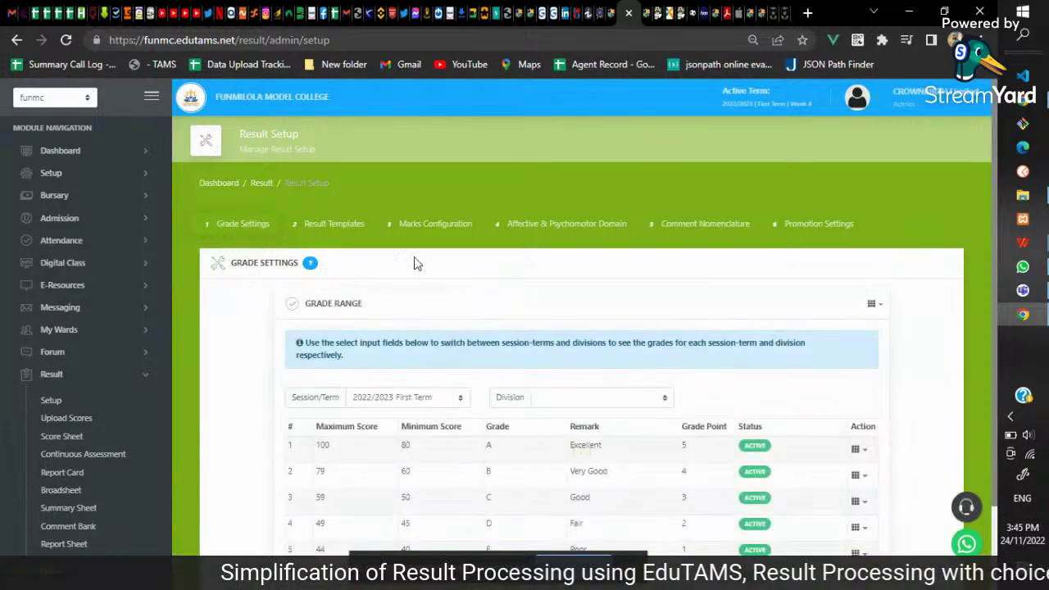
left_click(873, 305)
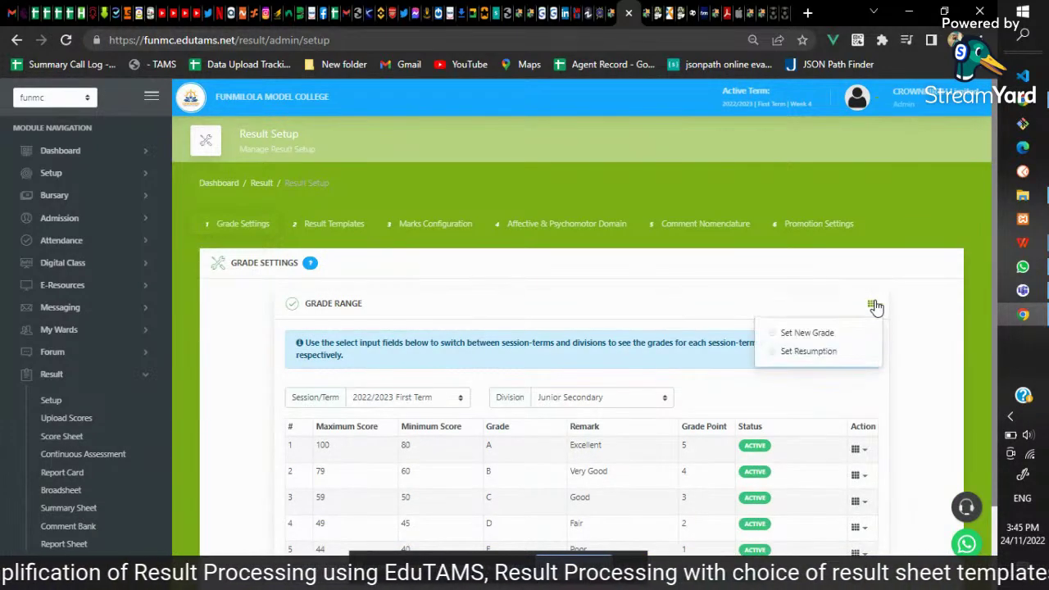
left_click(825, 353)
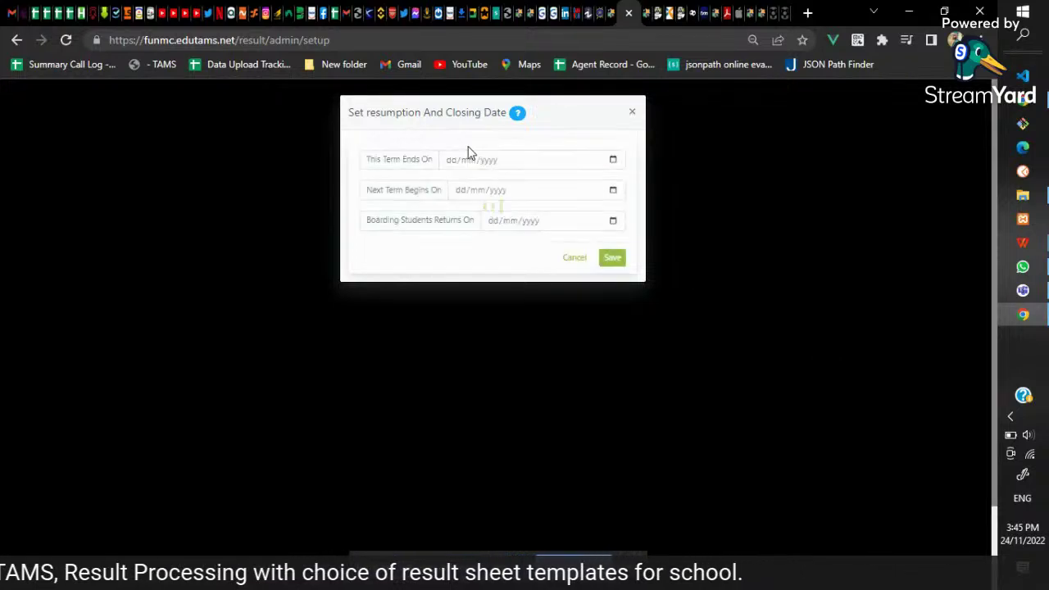
left_click(613, 160)
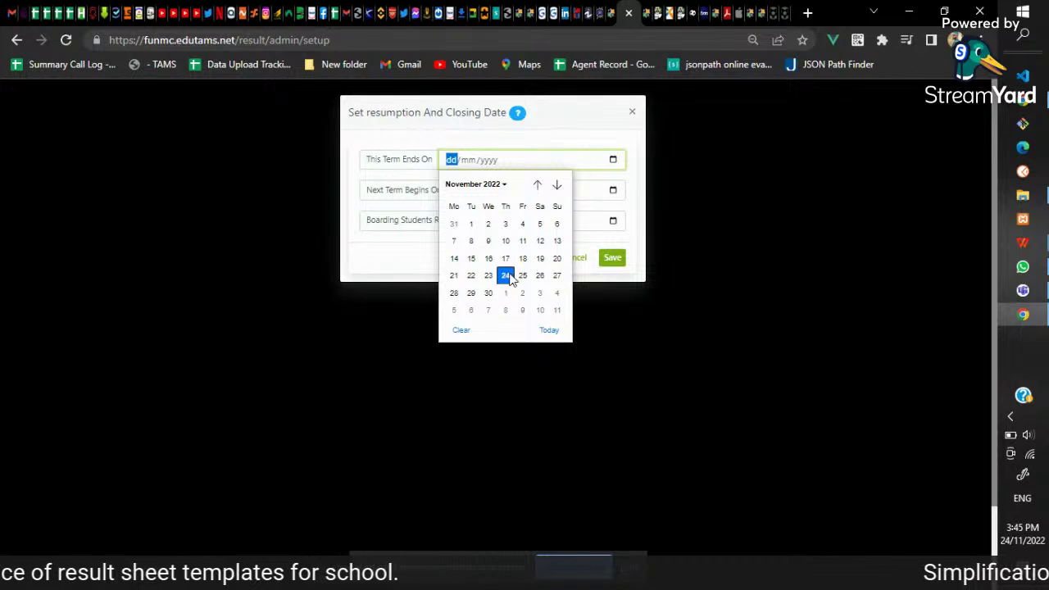
left_click(507, 275)
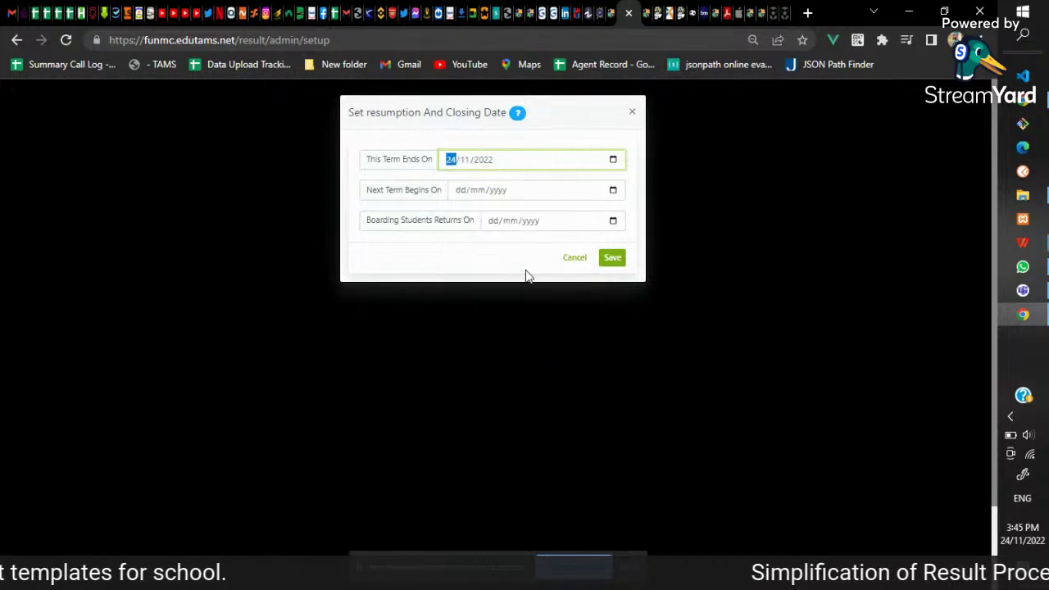
- Set next term's start to 28/11/2022, choose a November 2022 return date for boarding students and save the dates
left_click(613, 190)
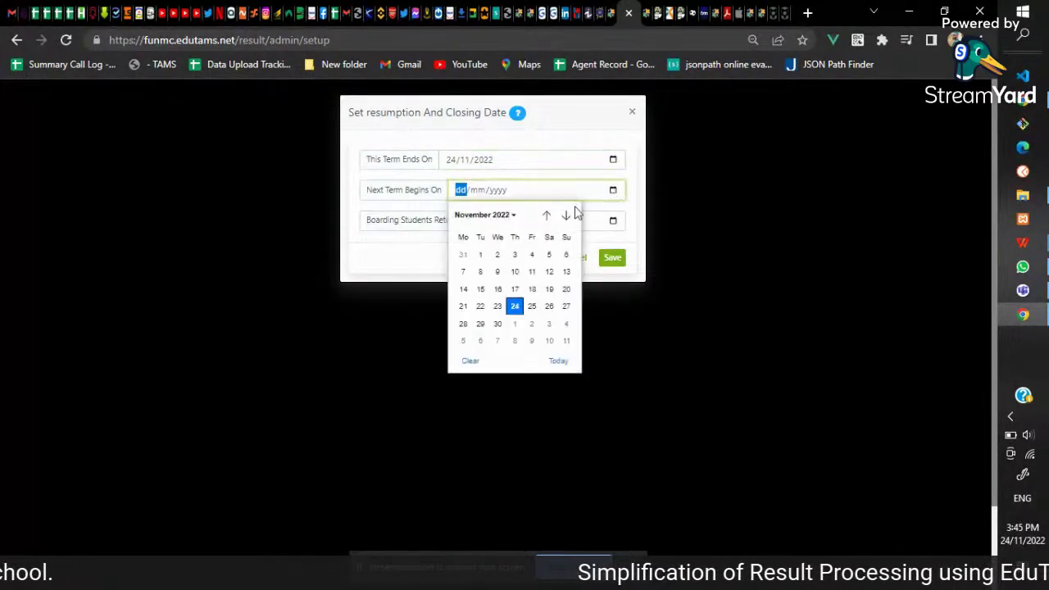
left_click(513, 215)
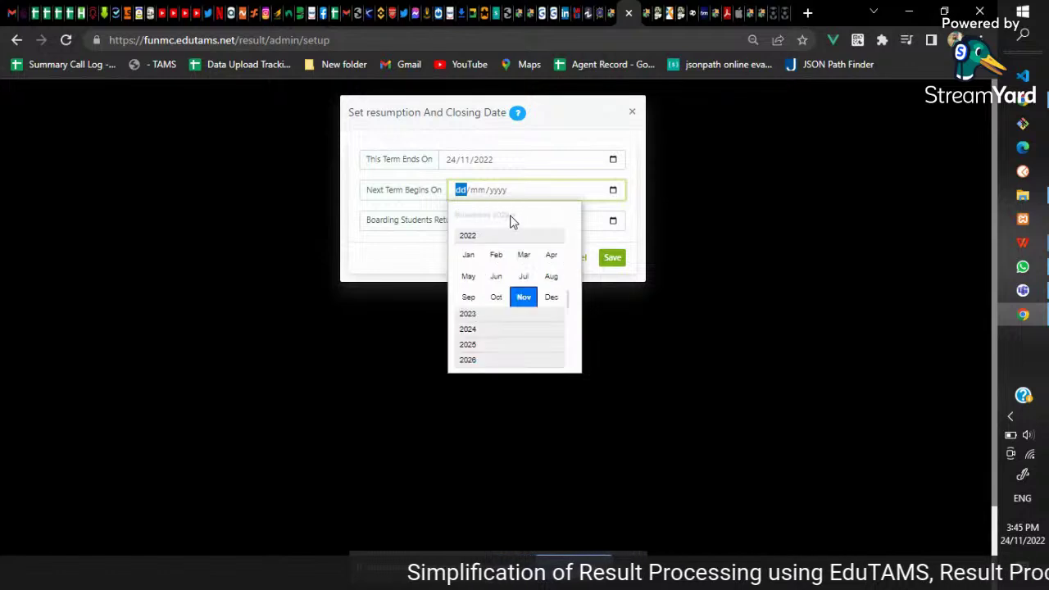
left_click(522, 296)
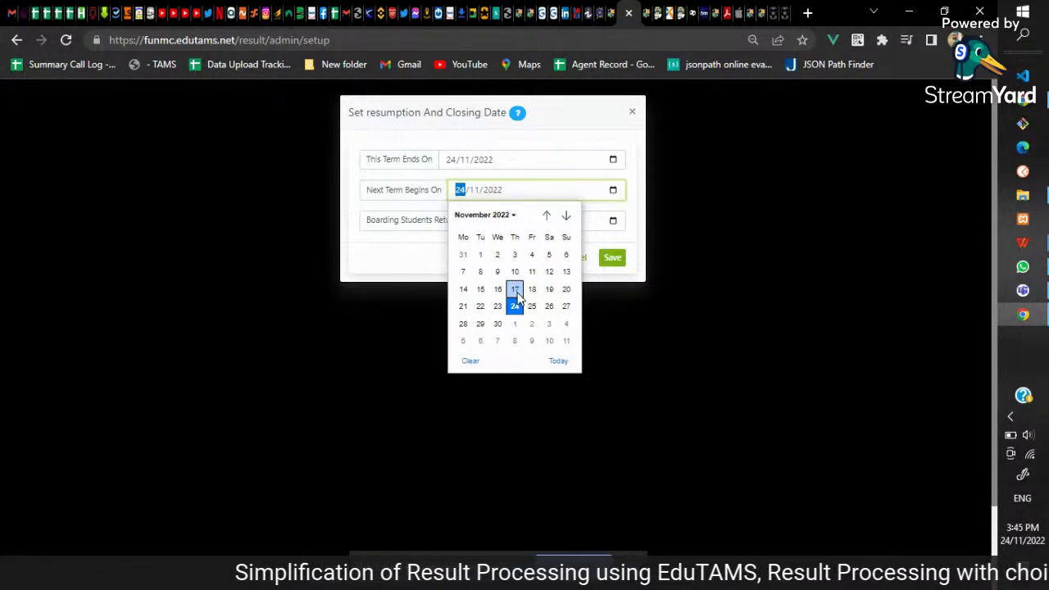
left_click(463, 323)
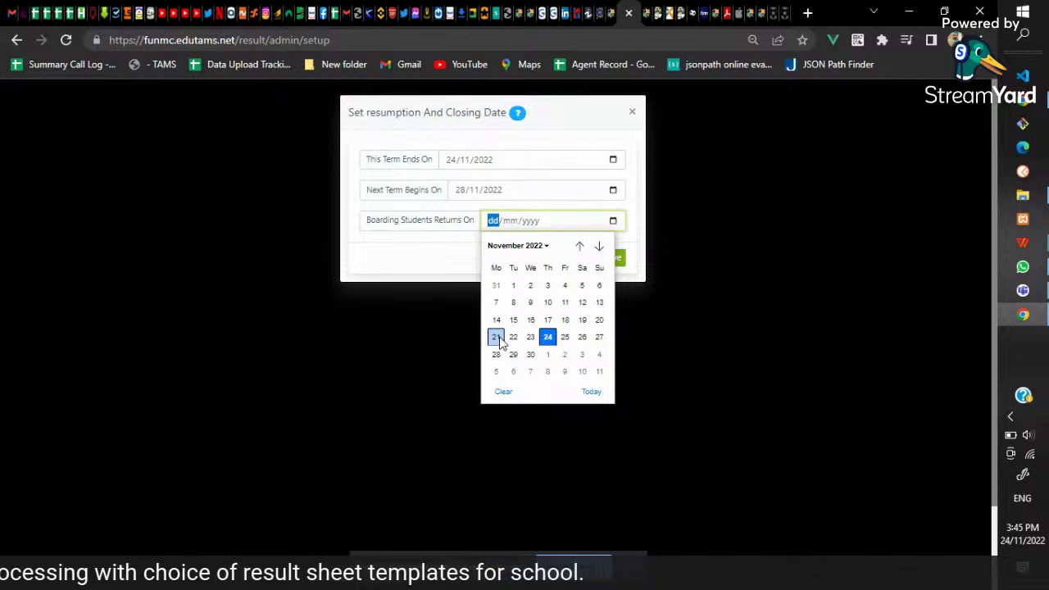
left_click(498, 339)
left_click(614, 260)
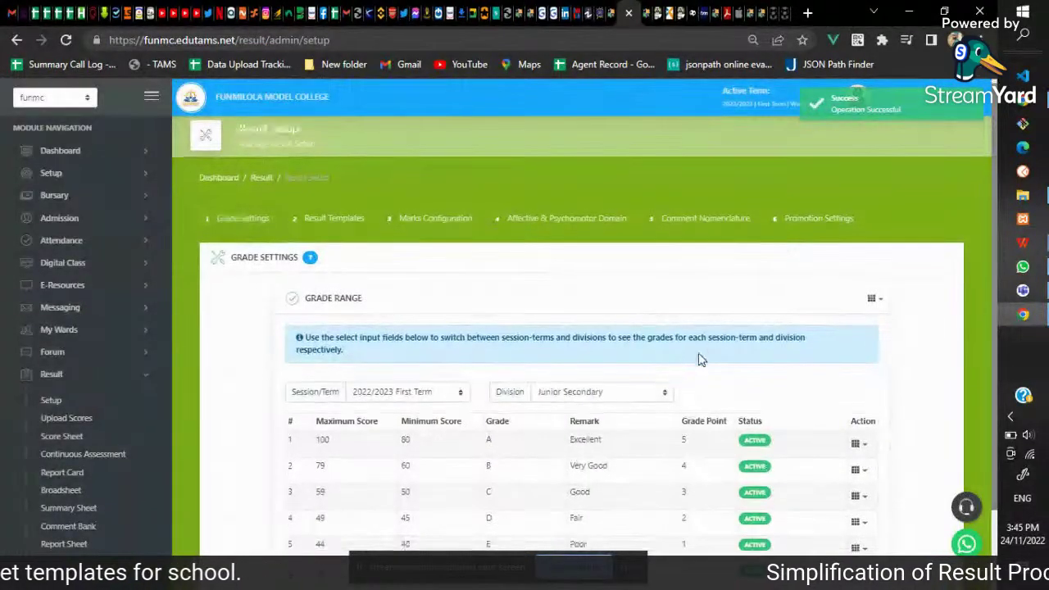
scroll(697, 354, "down", 1)
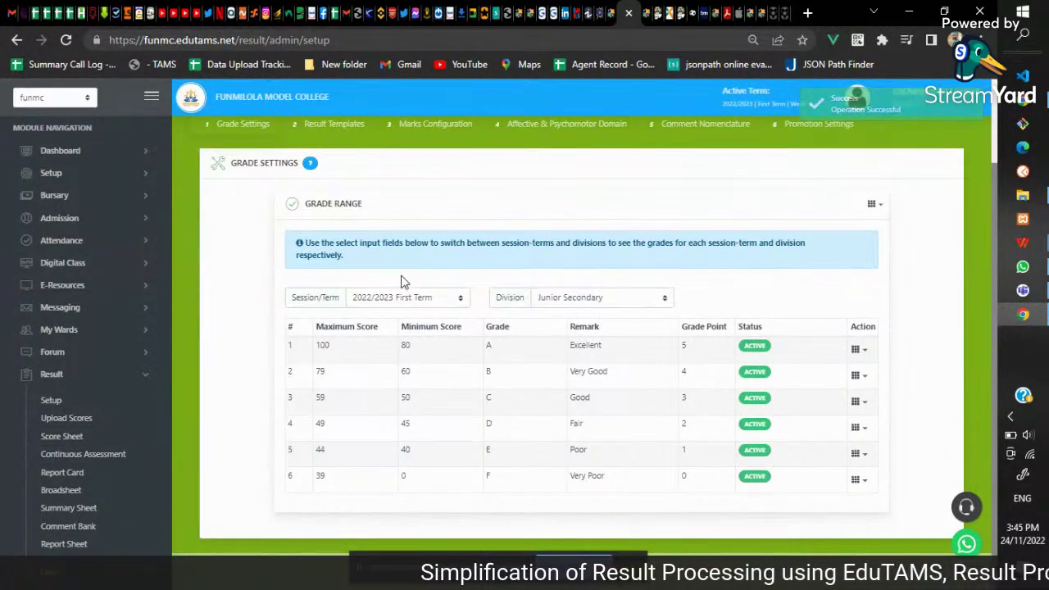
scroll(434, 259, "up", 1)
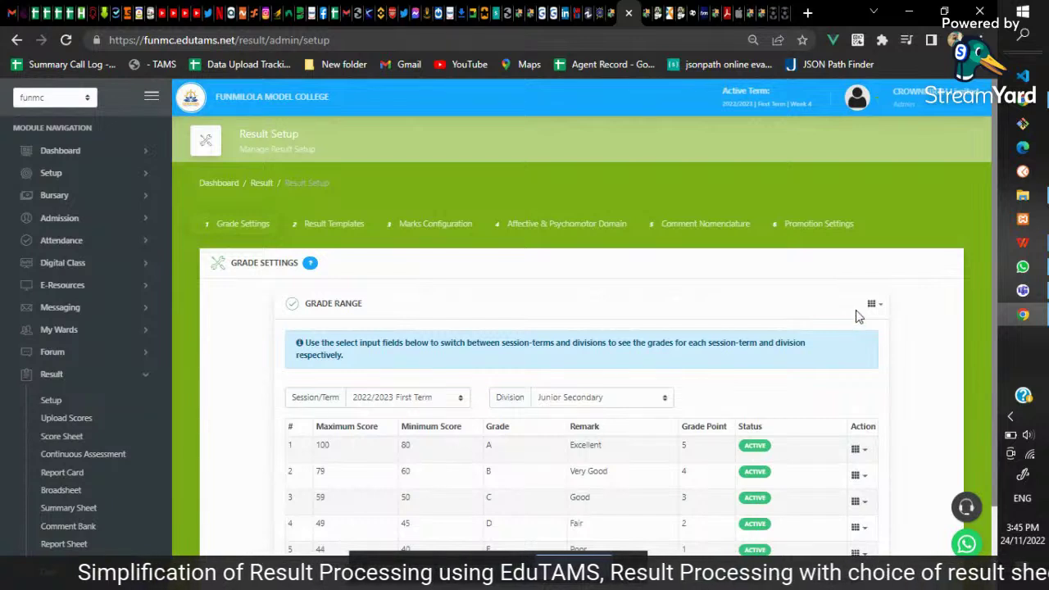
left_click(873, 306)
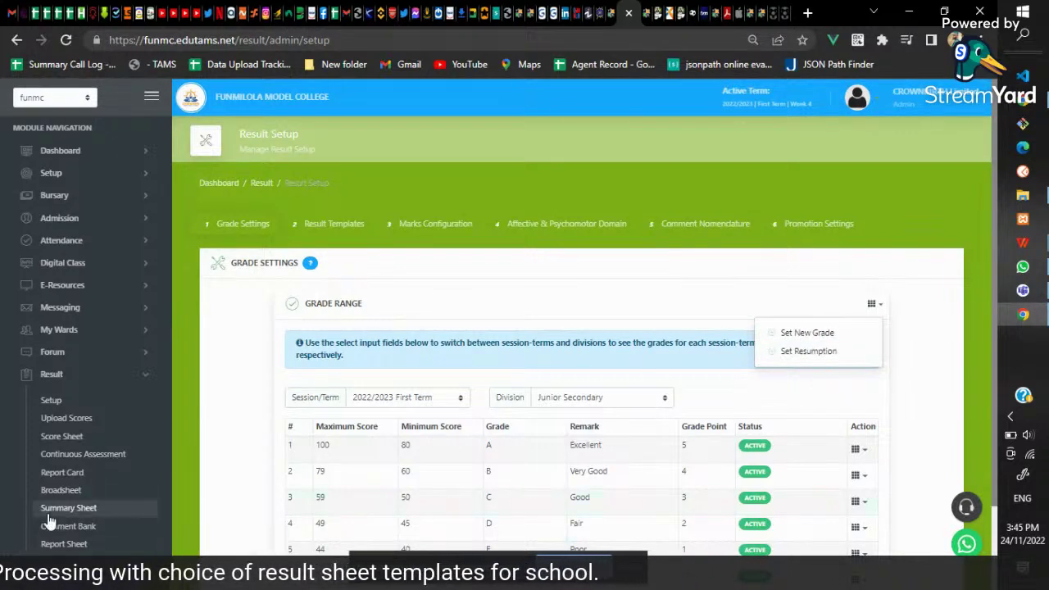
- List the class student results for programme Junior Secondary and class JSS1 A
left_click(64, 475)
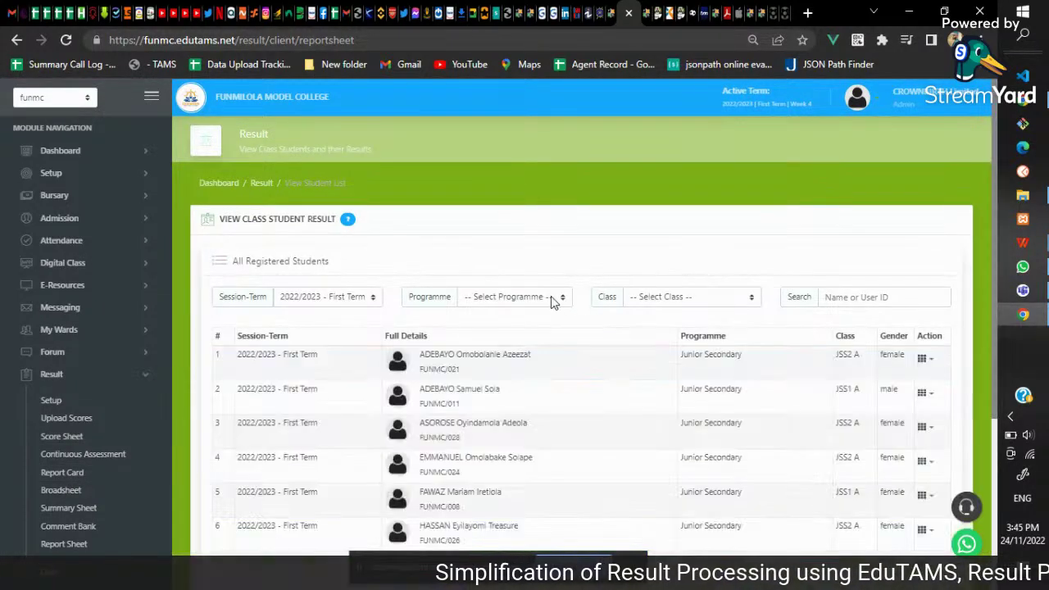
left_click(551, 300)
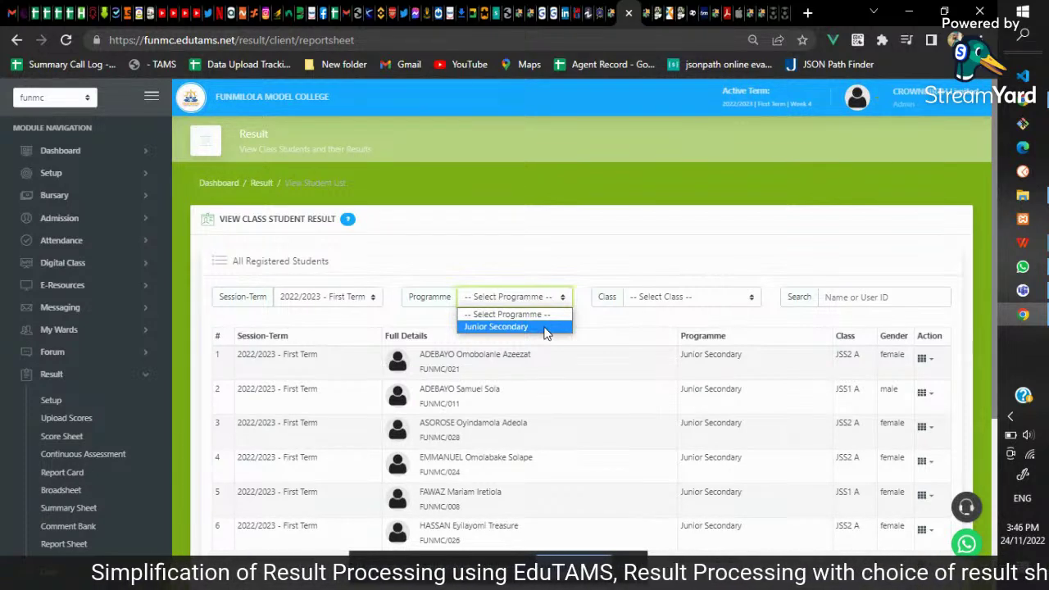
left_click(546, 327)
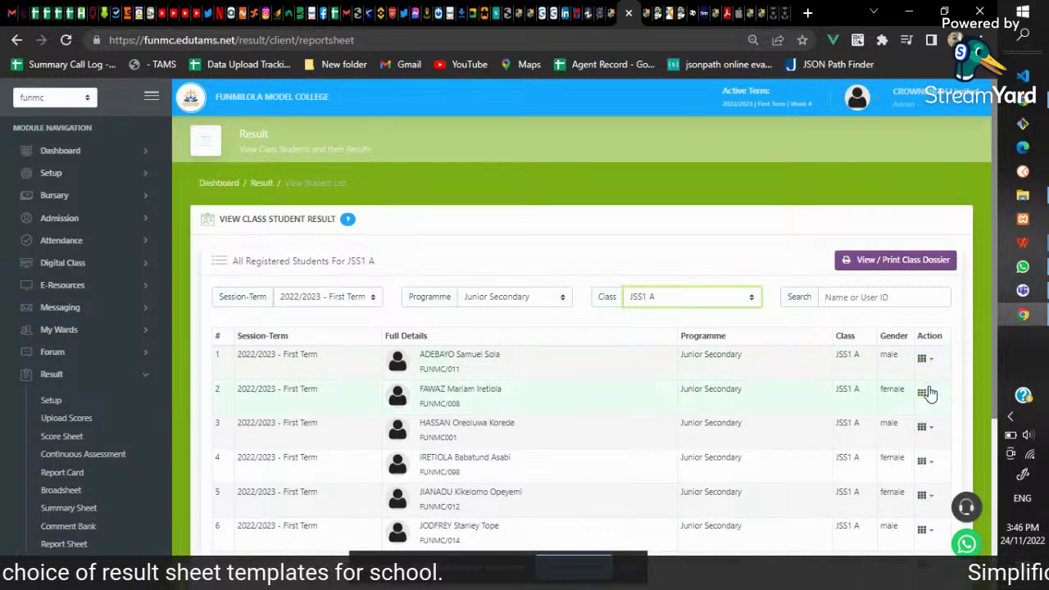
- Open the result of the third student listed in JSS1 A for session-term 2022/2023 - First Term
left_click(928, 362)
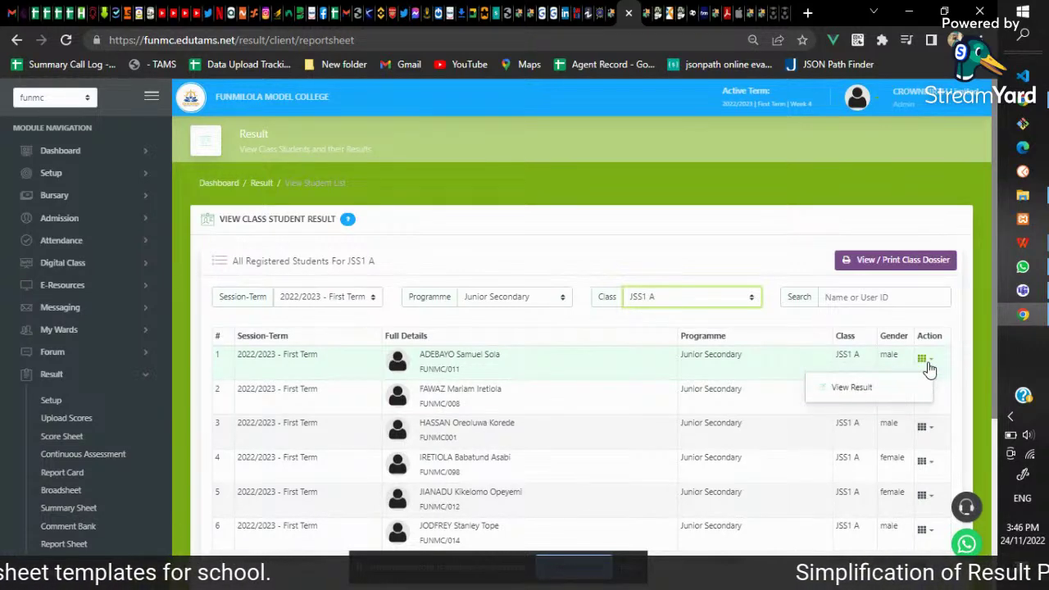
left_click(881, 344)
scroll(878, 343, "down", 2)
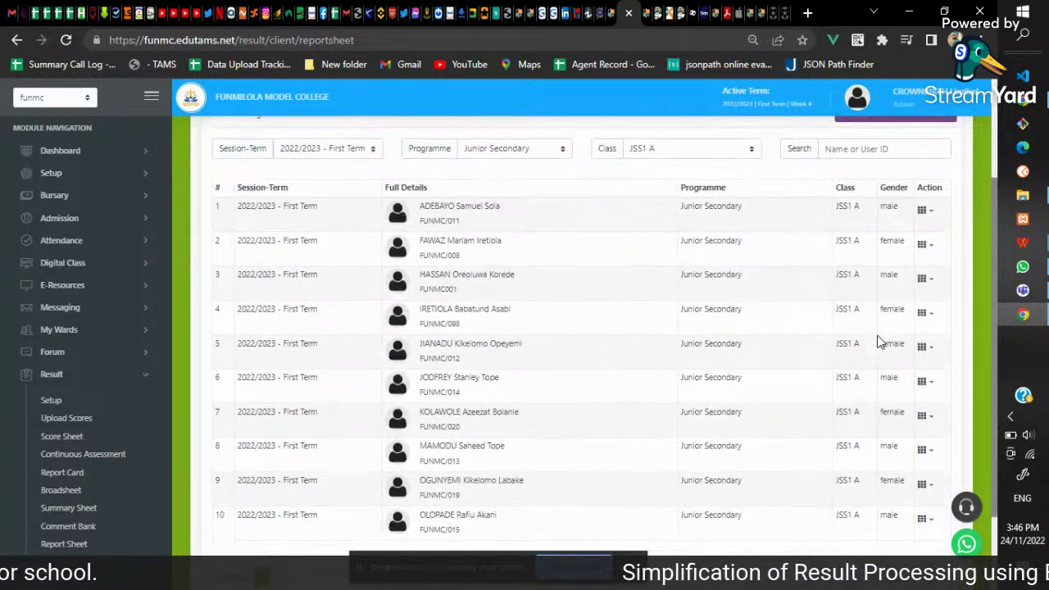
scroll(878, 343, "down", 1)
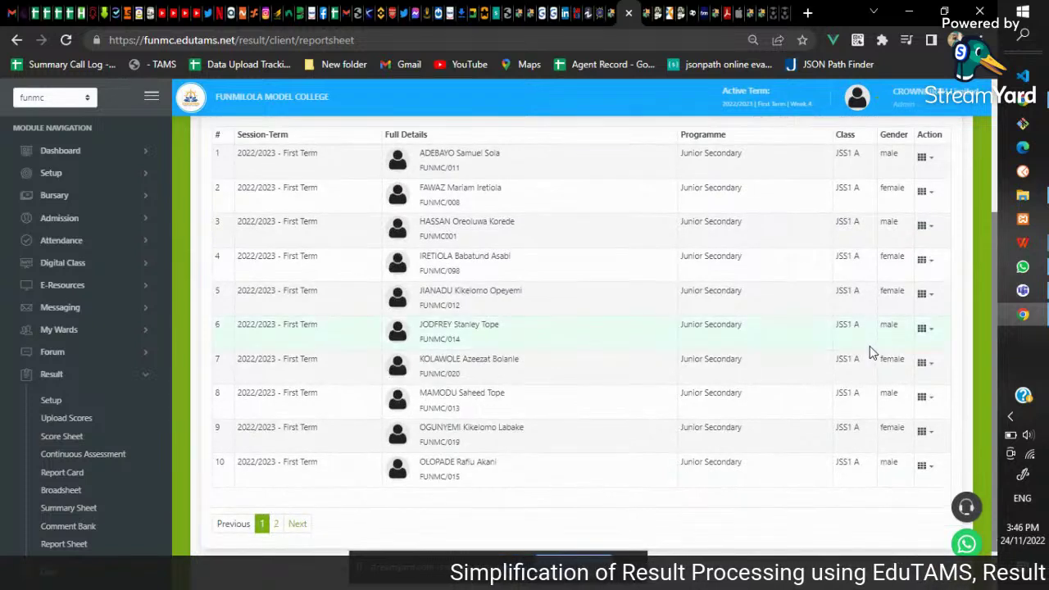
left_click(923, 228)
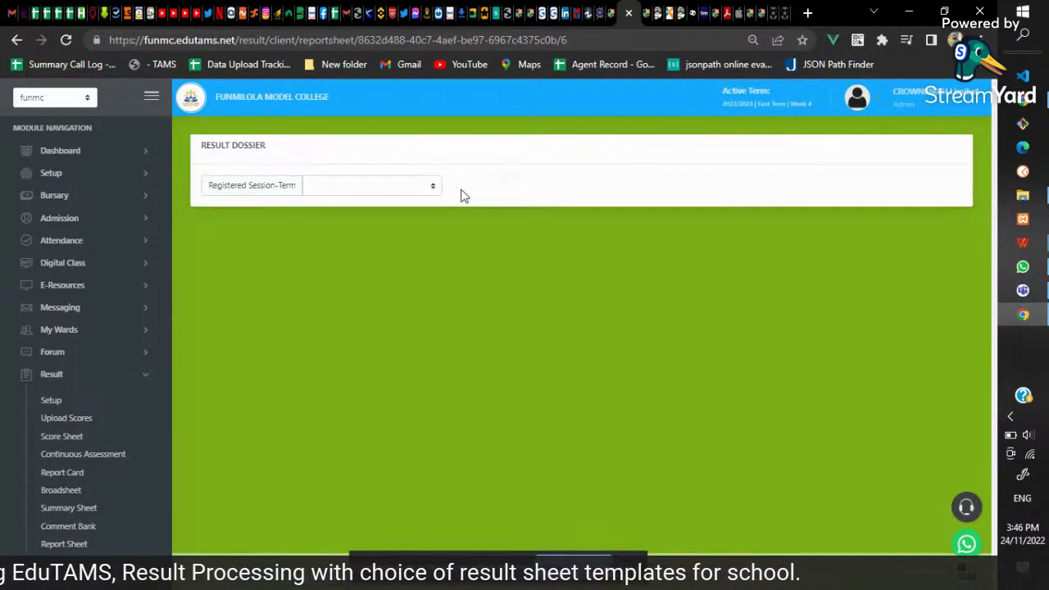
left_click(413, 187)
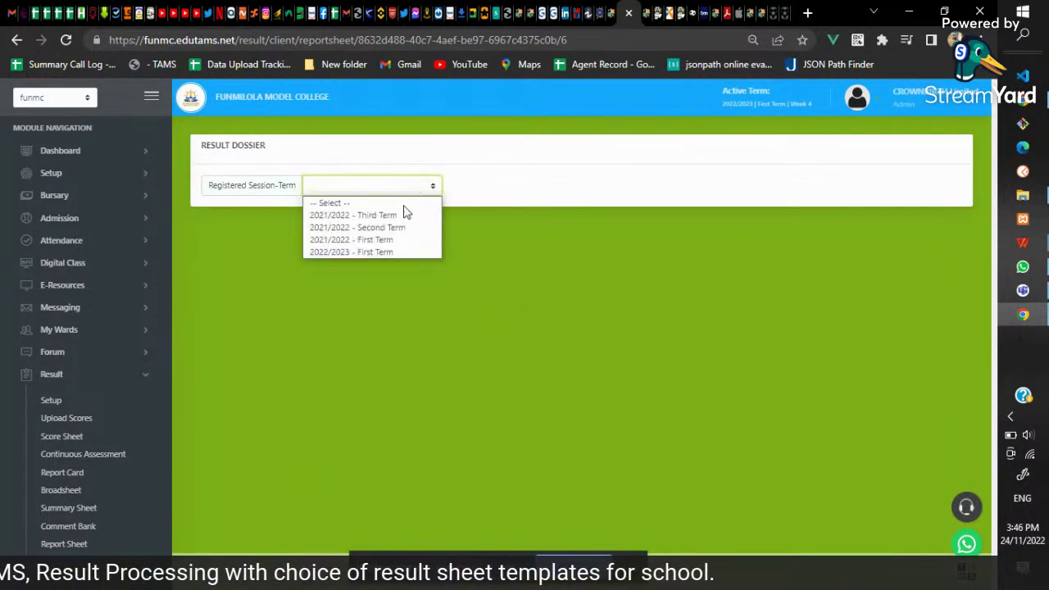
left_click(397, 253)
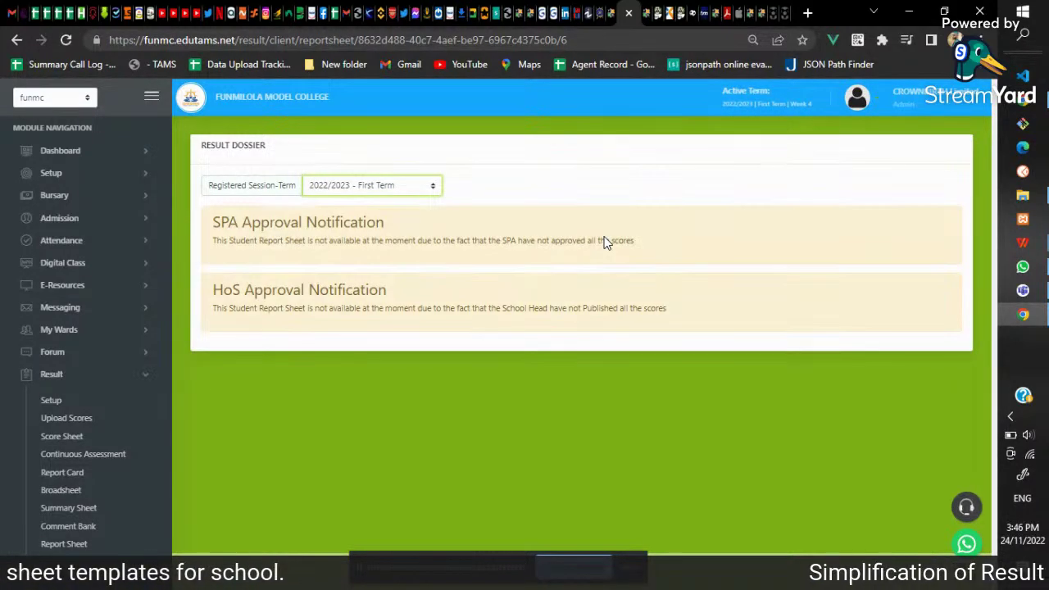
- Examine the student's report sheet: term and boarding dates, subject scores, grades, comments, behaviour ratings and grade key
scroll(615, 328, "down", 10)
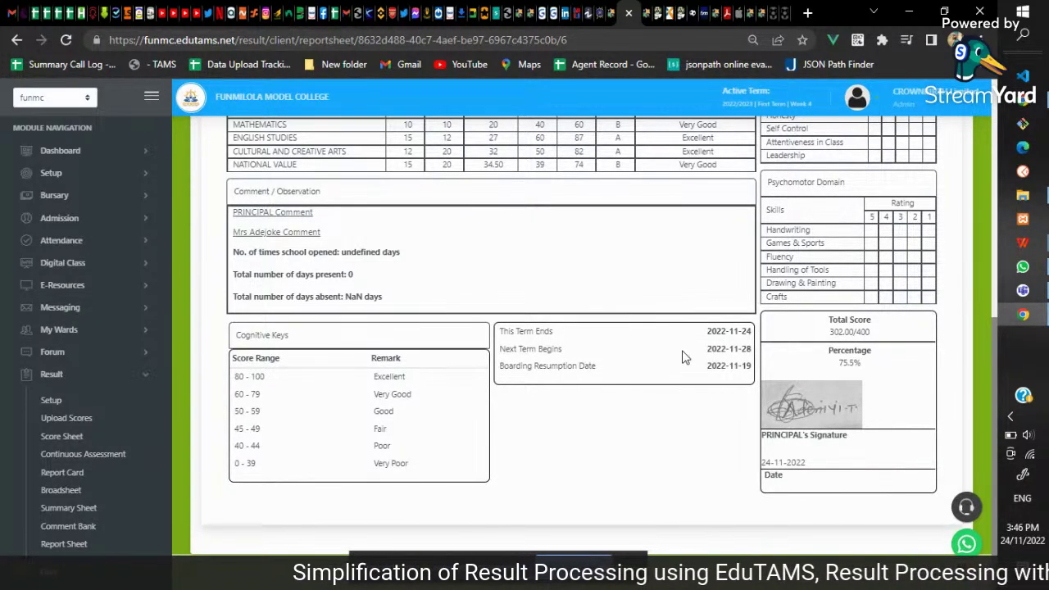
scroll(715, 344, "up", 5)
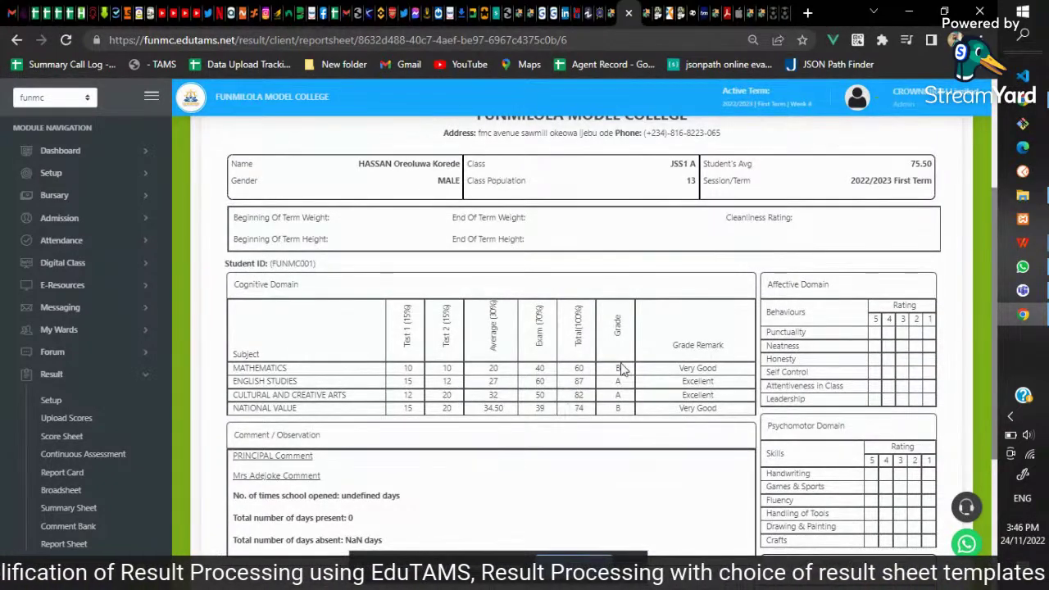
scroll(545, 299, "down", 5)
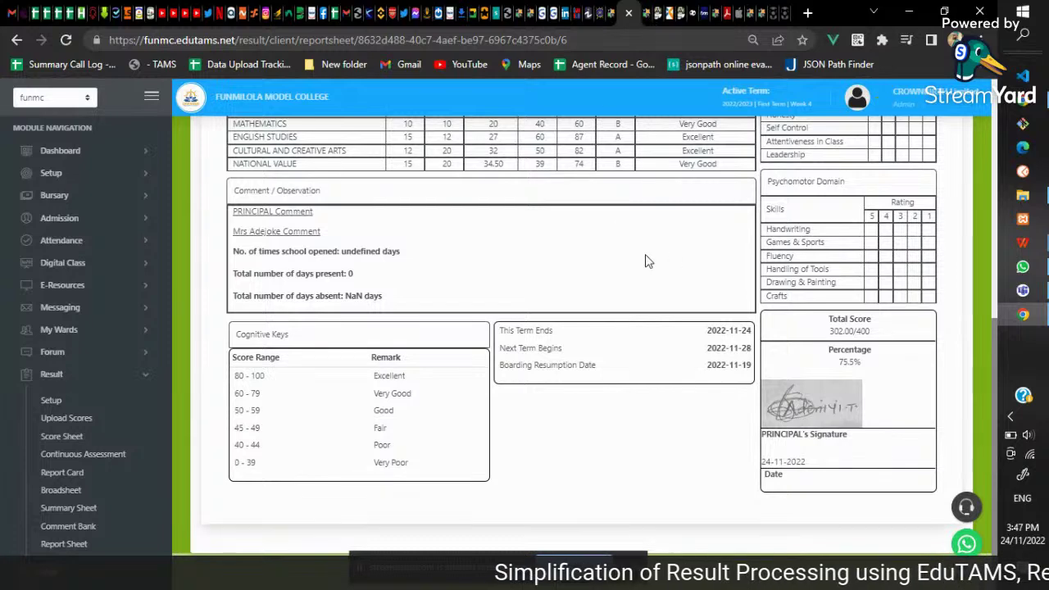
scroll(666, 245, "up", 1)
scroll(665, 245, "up", 2)
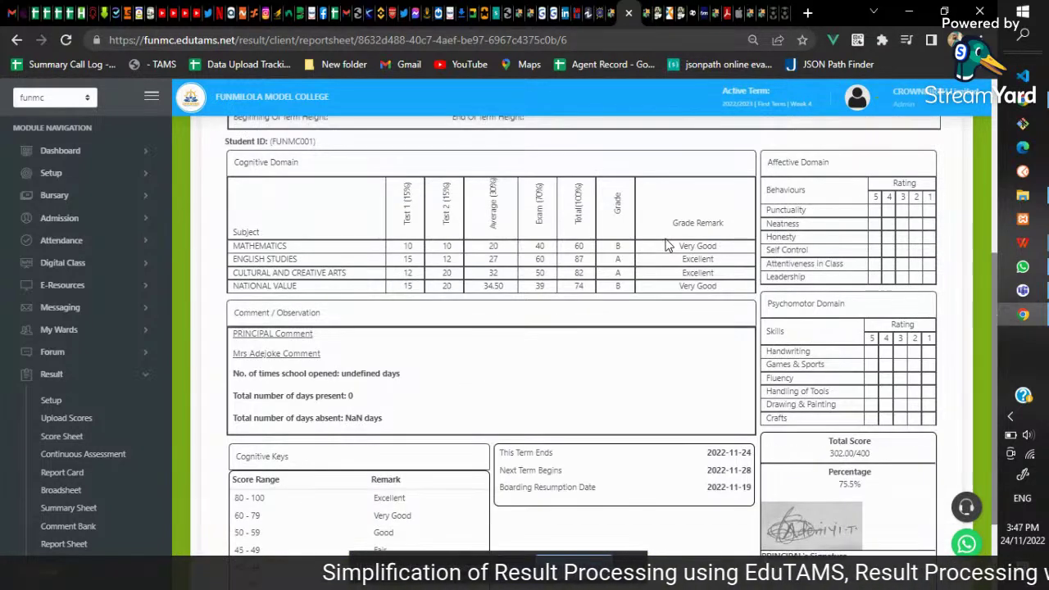
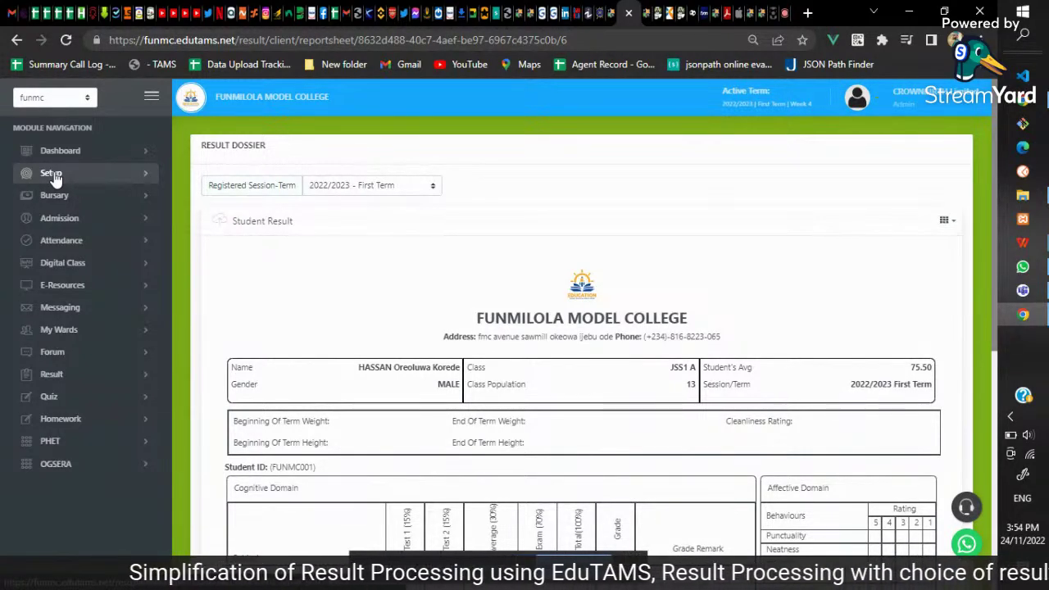
- Upload avatarimg.jpg as the logo in the school's registered information in the School Manager
left_click(51, 174)
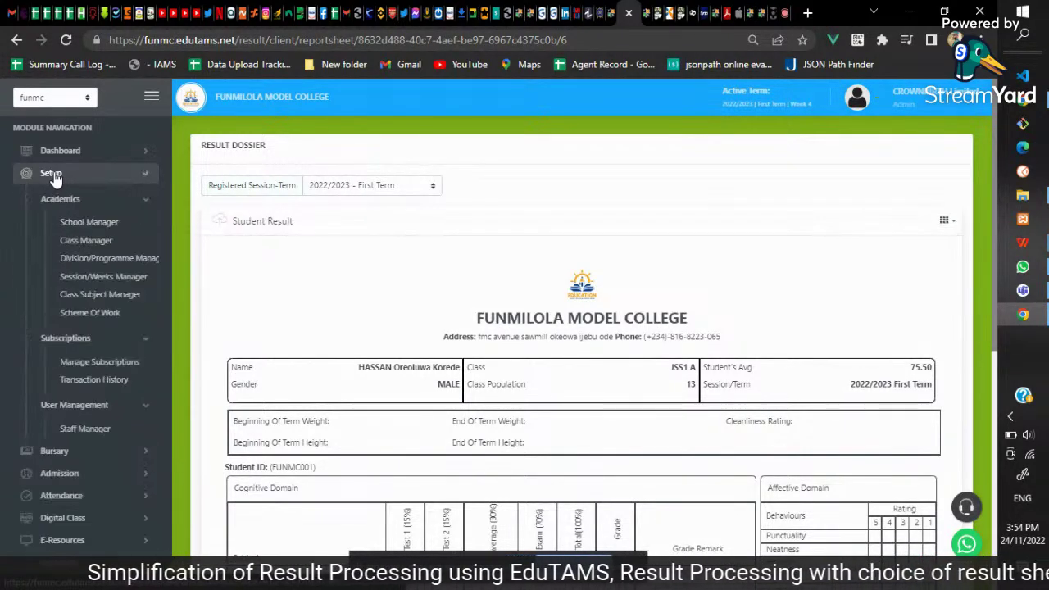
left_click(81, 230)
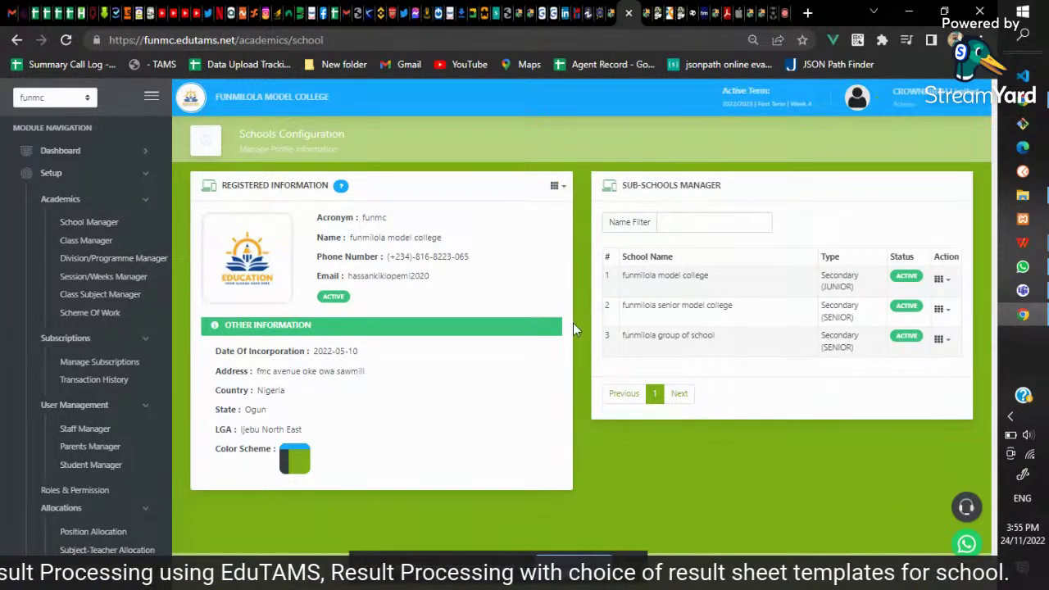
left_click(556, 188)
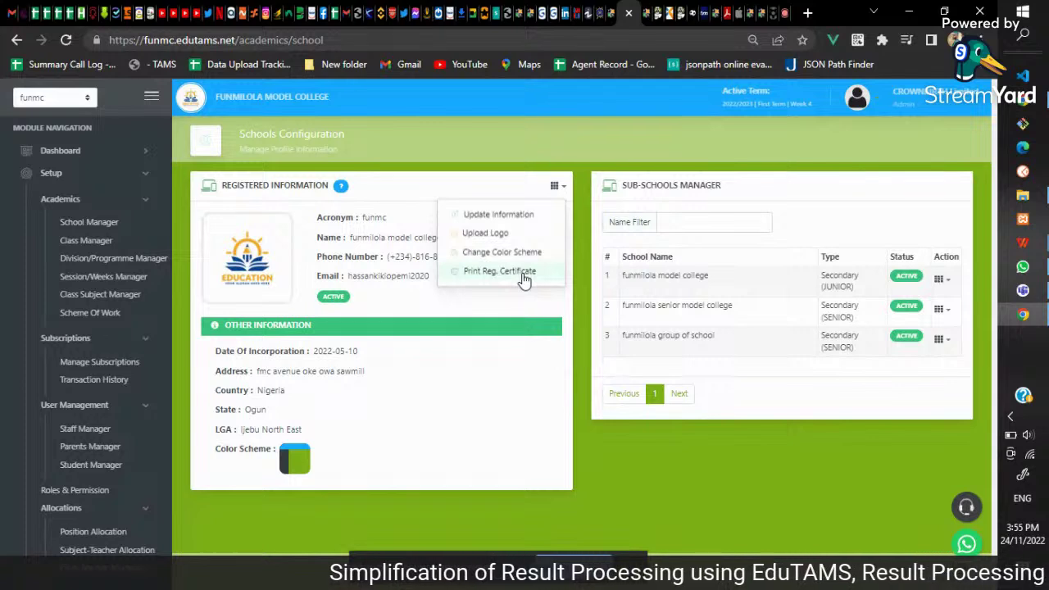
left_click(478, 236)
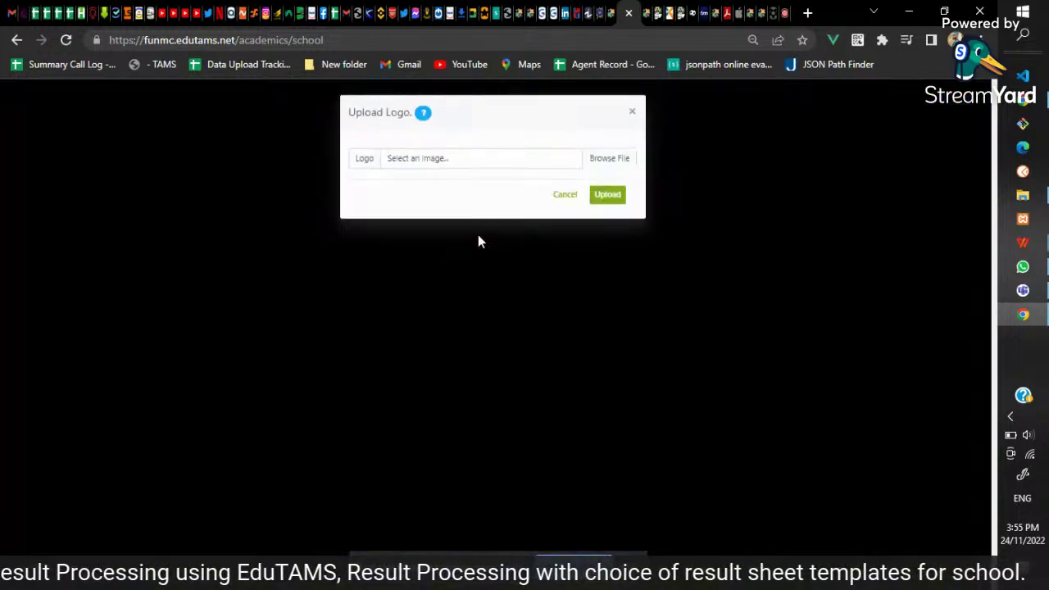
left_click(484, 161)
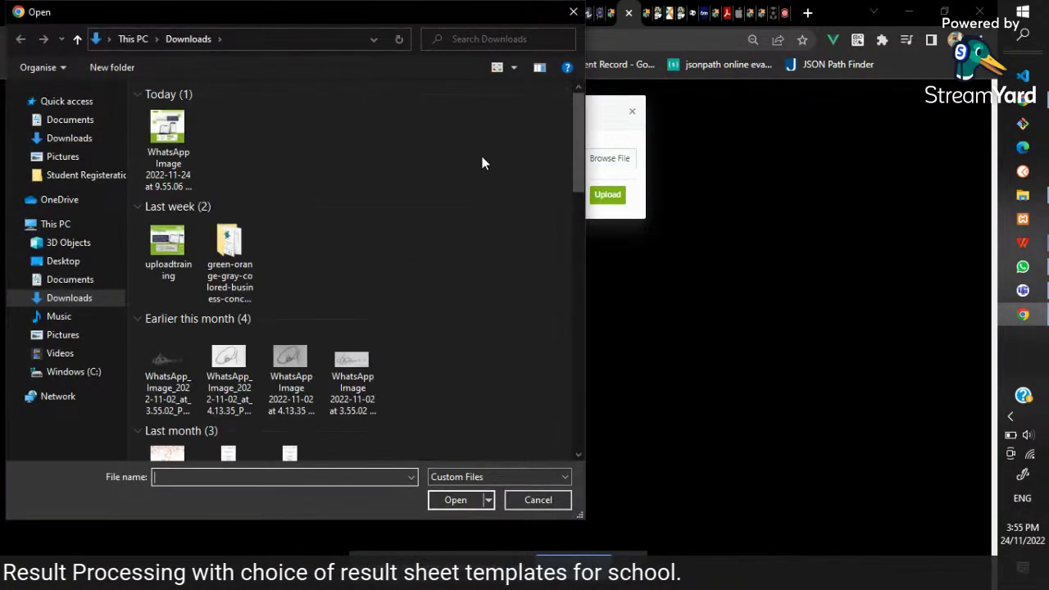
scroll(310, 309, "down", 5)
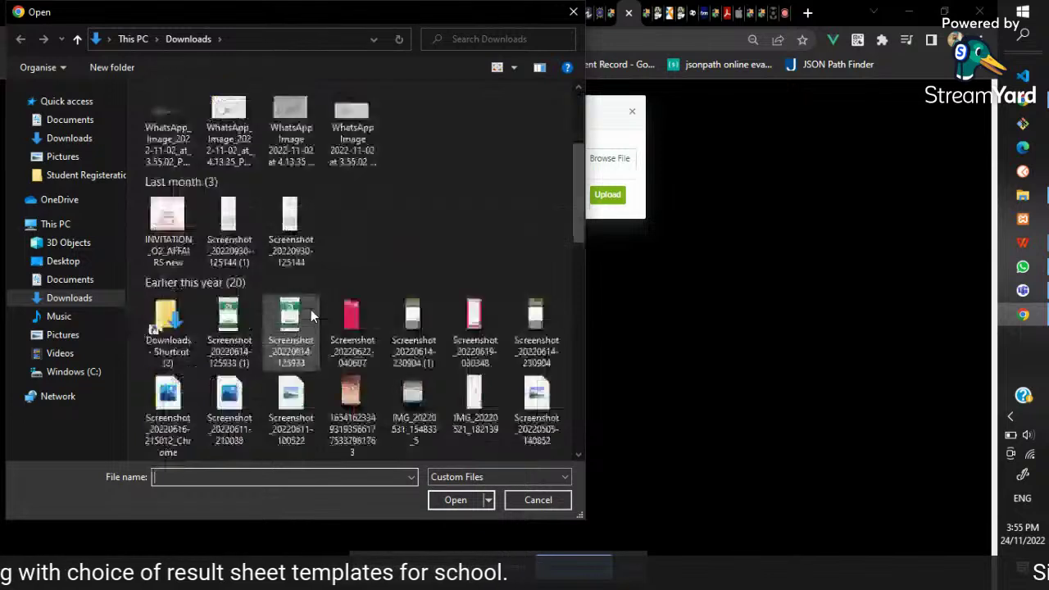
scroll(310, 309, "down", 3)
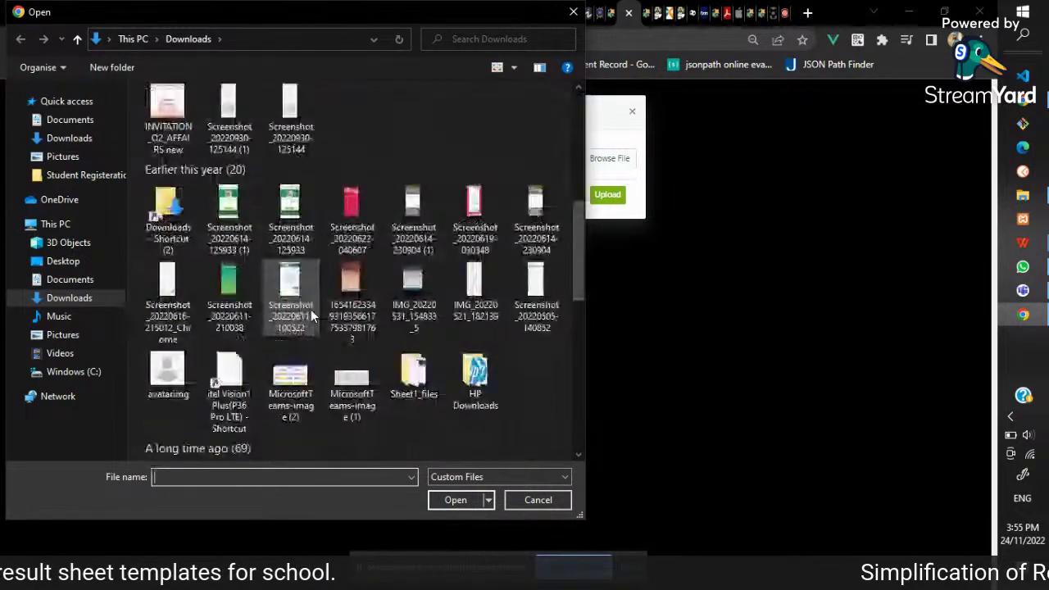
left_click(167, 372)
left_click(457, 500)
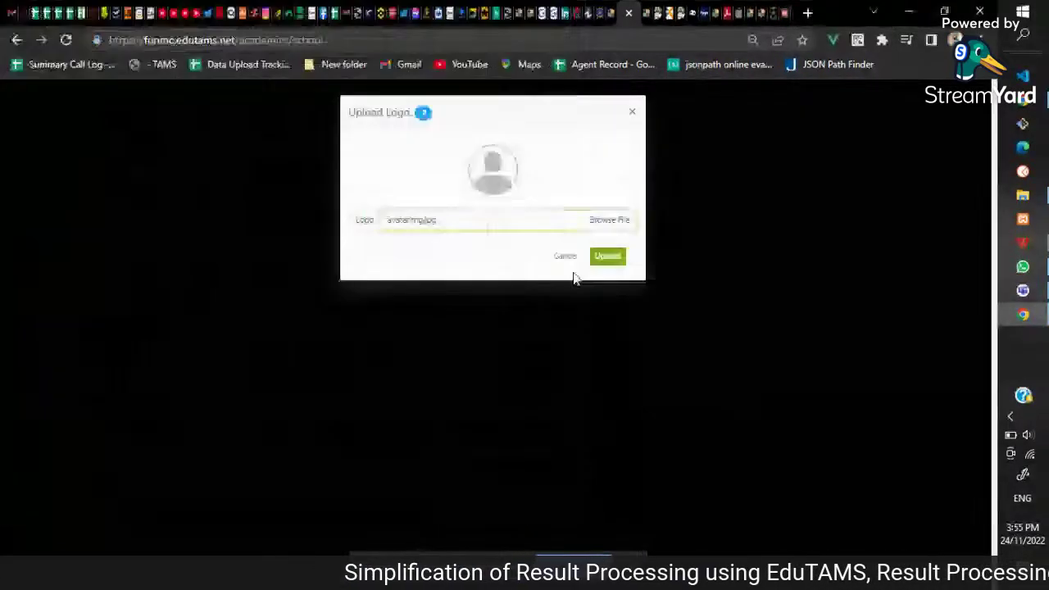
left_click(614, 260)
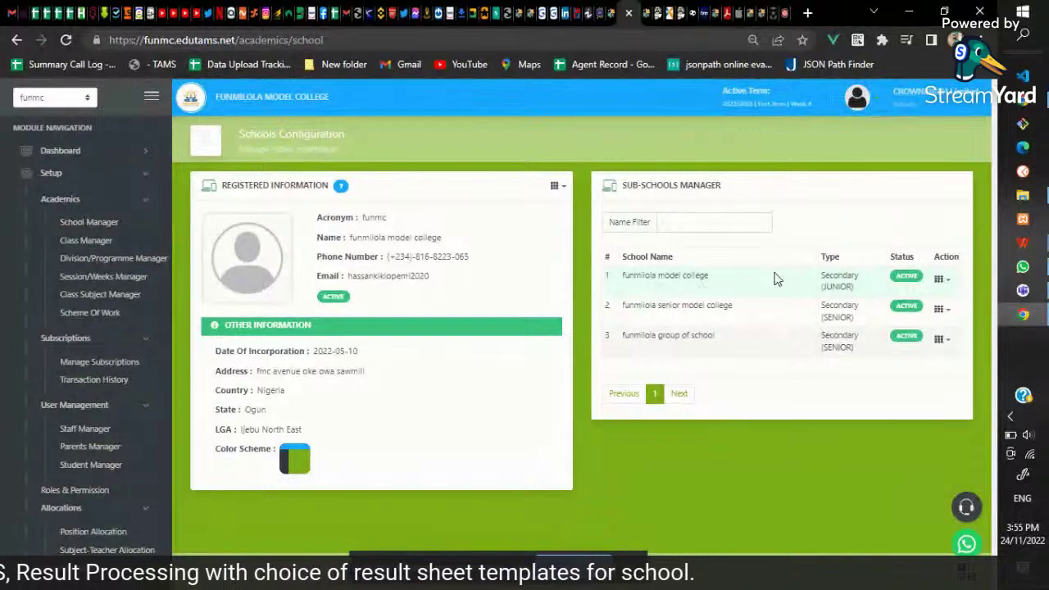
- Change the logo of the junior sub-school funmilola model college to avatarimg.jpg
left_click(940, 280)
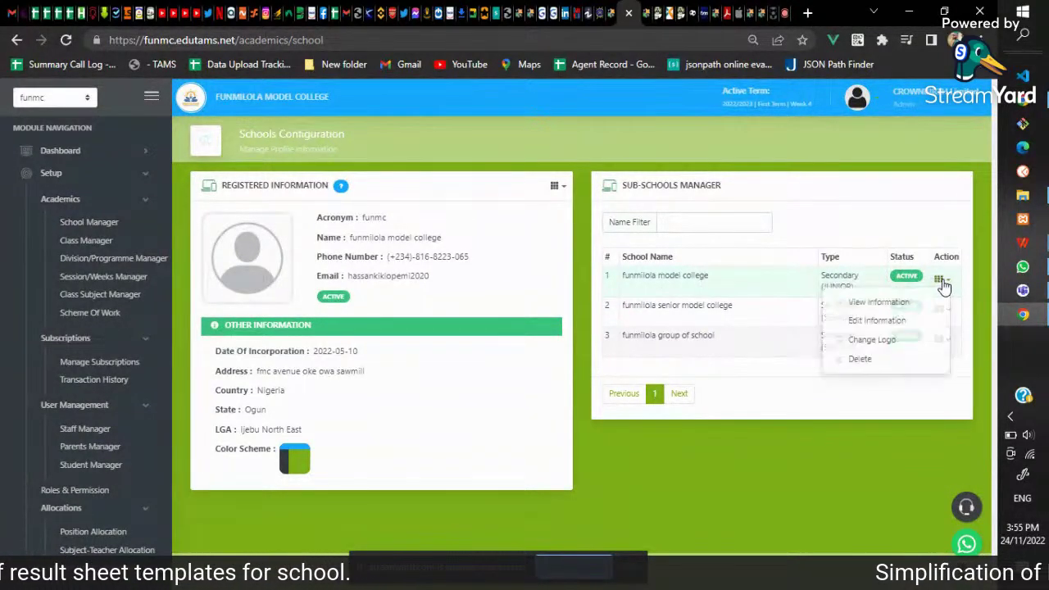
left_click(875, 346)
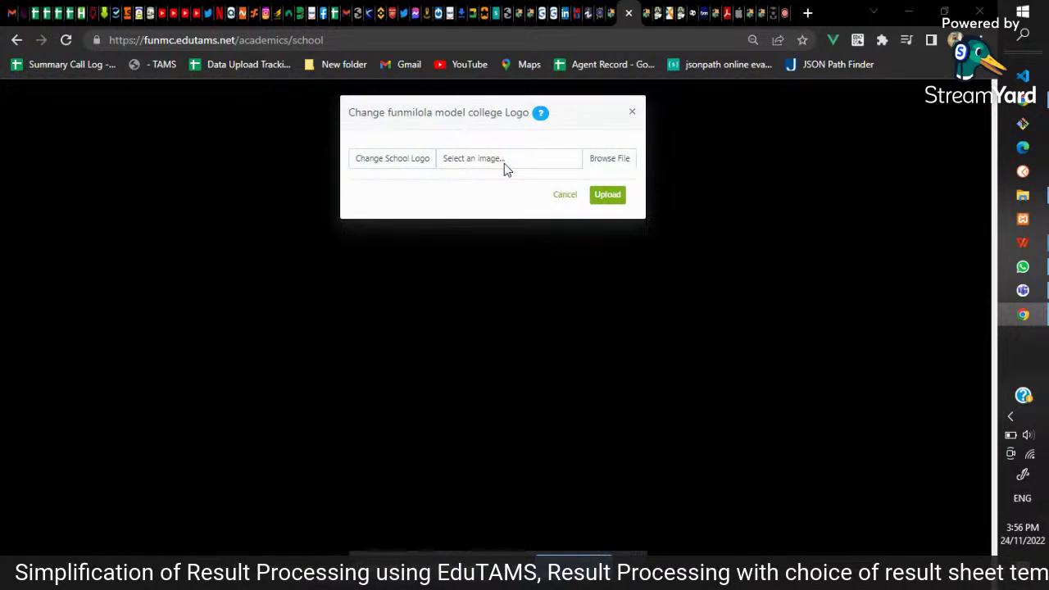
left_click(504, 163)
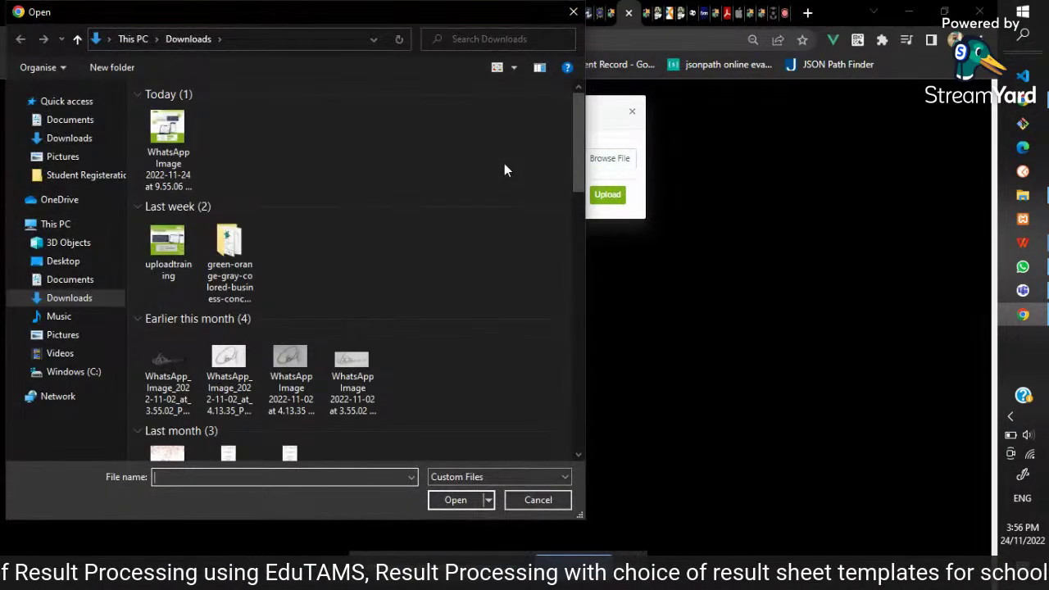
scroll(264, 291, "down", 1)
scroll(264, 292, "down", 3)
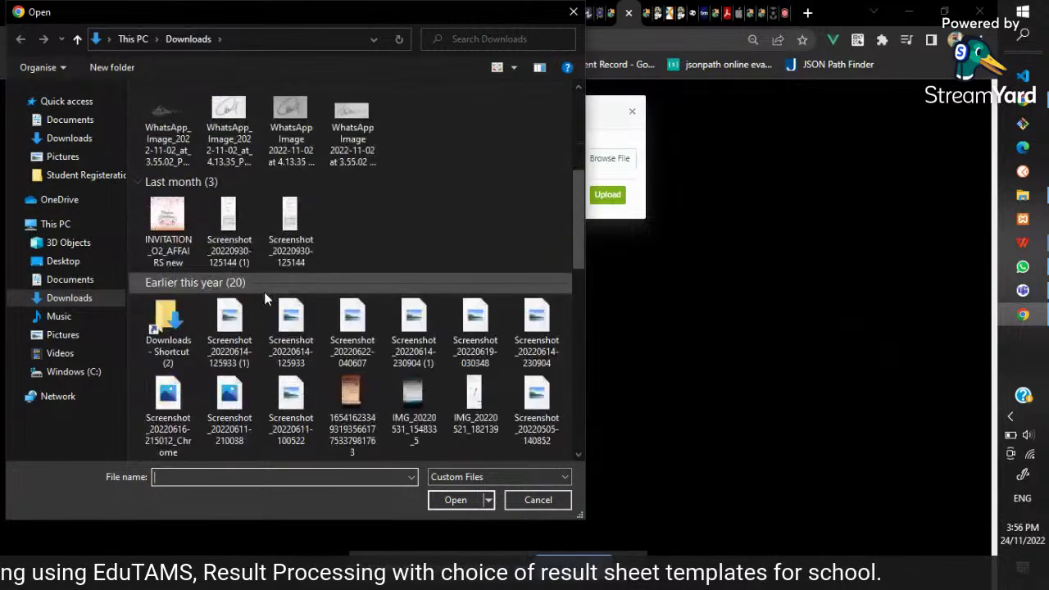
scroll(264, 292, "down", 7)
scroll(264, 291, "up", 5)
type("avatarimg")
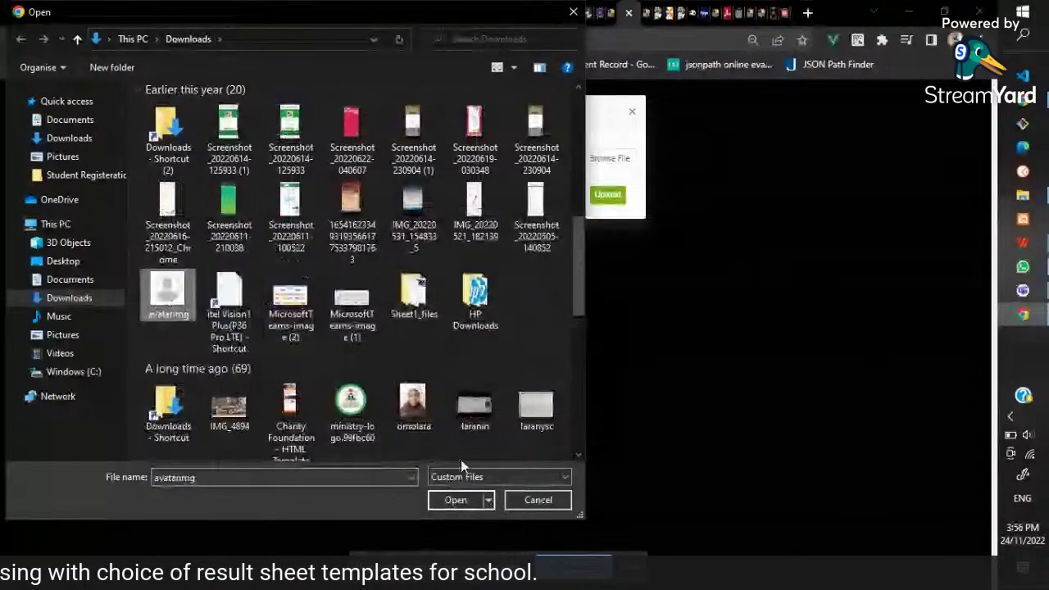
left_click(456, 500)
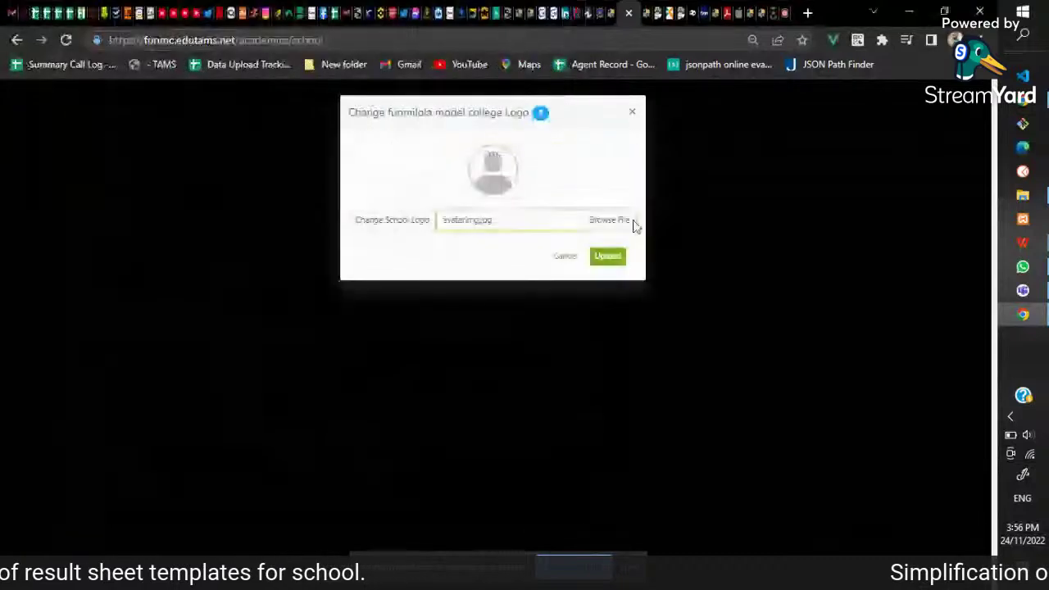
left_click(612, 257)
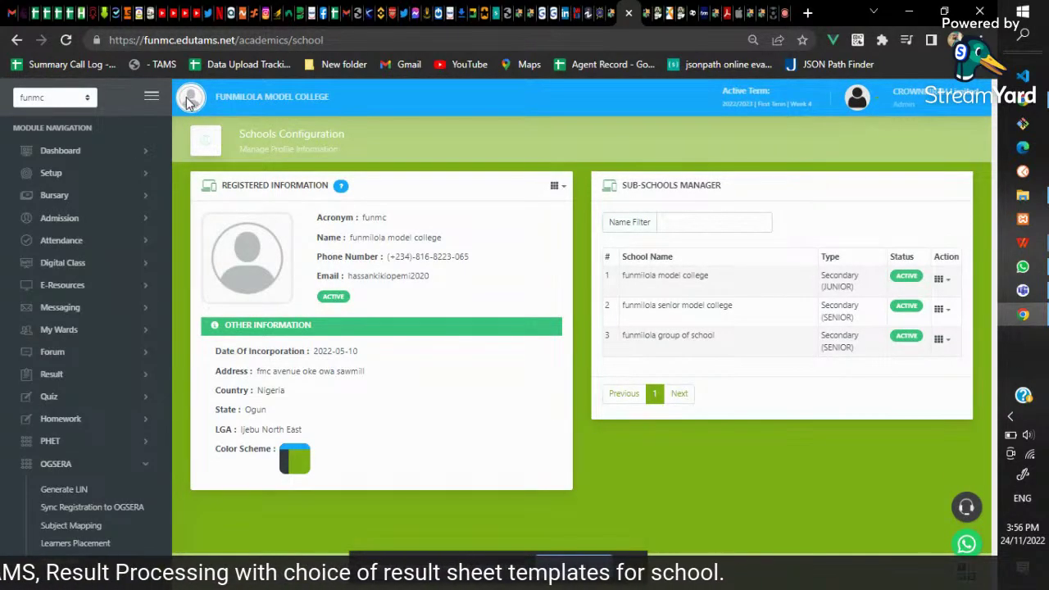
- List the students' results for programme Junior Secondary and class JSS1 A
left_click(64, 380)
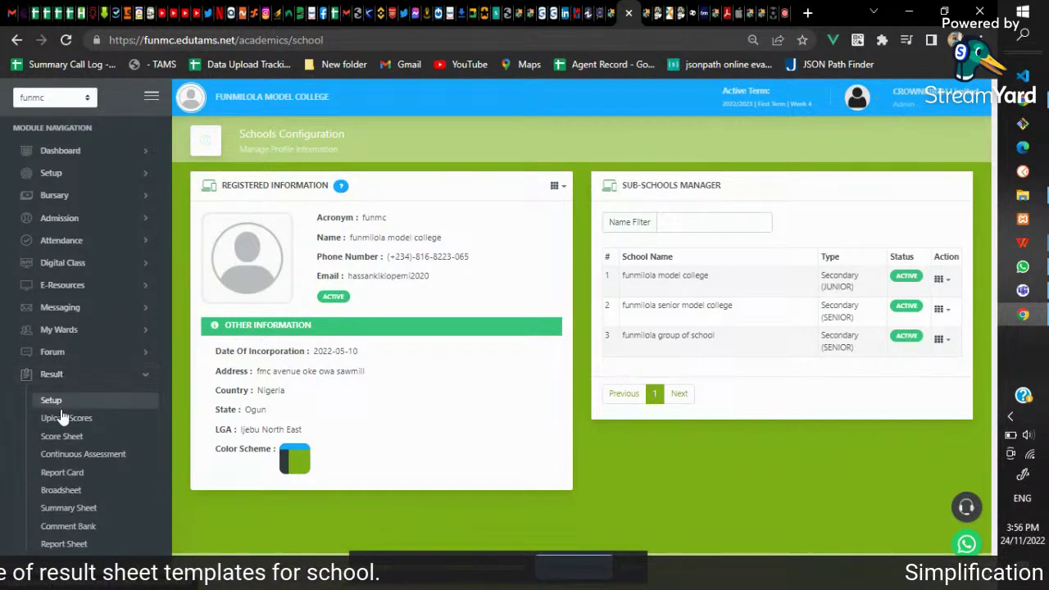
left_click(64, 474)
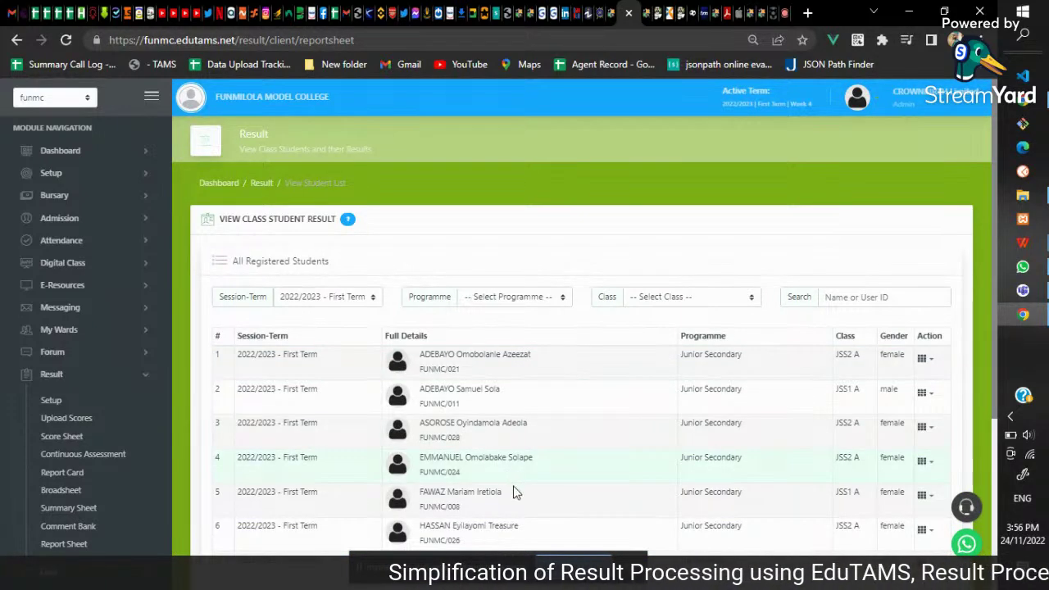
left_click(551, 298)
left_click(527, 326)
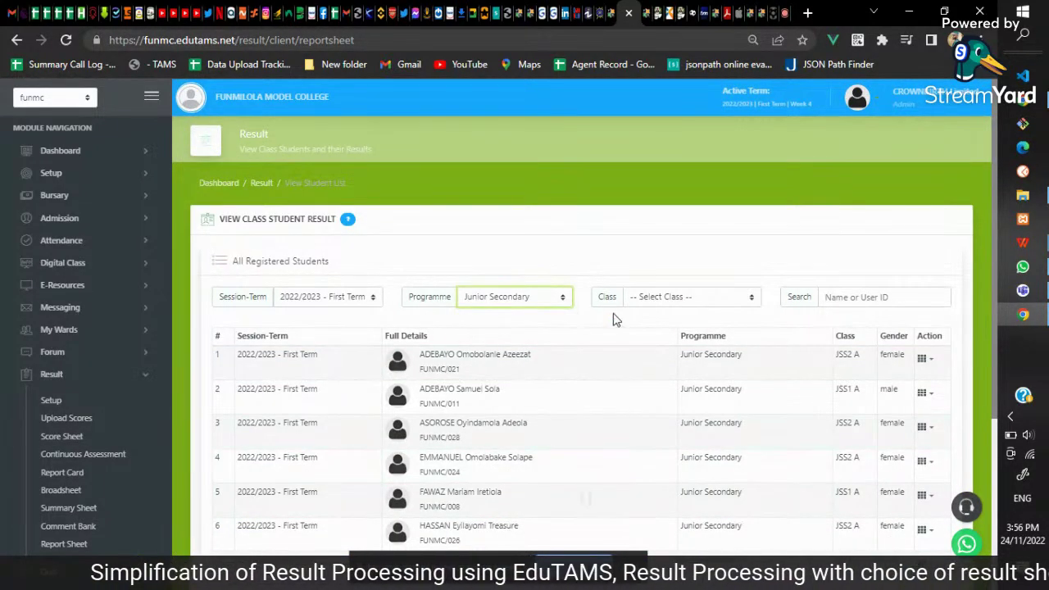
left_click(671, 297)
left_click(659, 327)
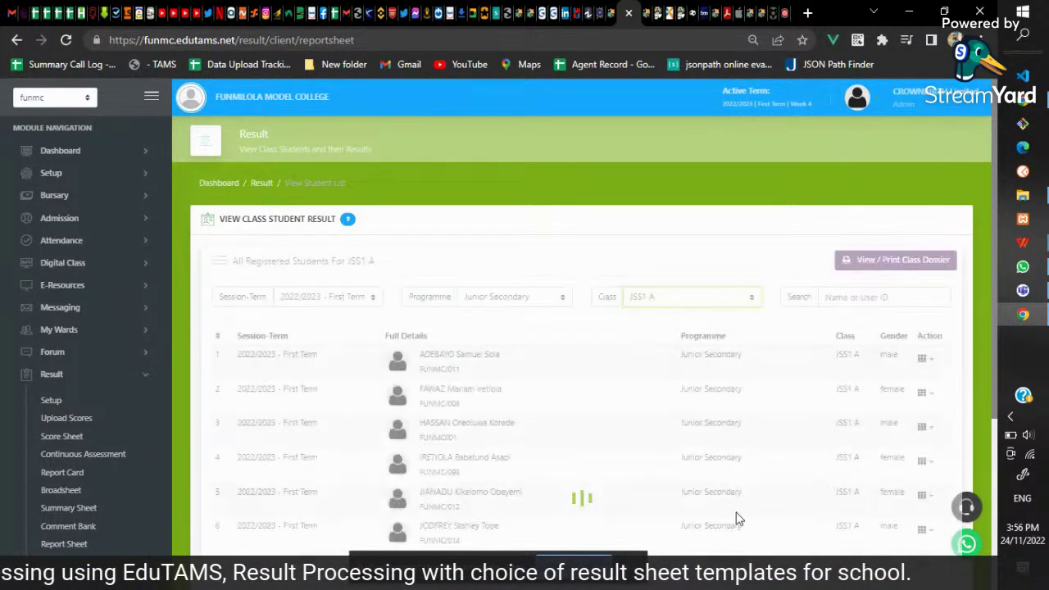
- Open the third listed JSS1 A student's report sheet for session-term 2022/2023 - First Term
left_click(924, 426)
left_click(867, 459)
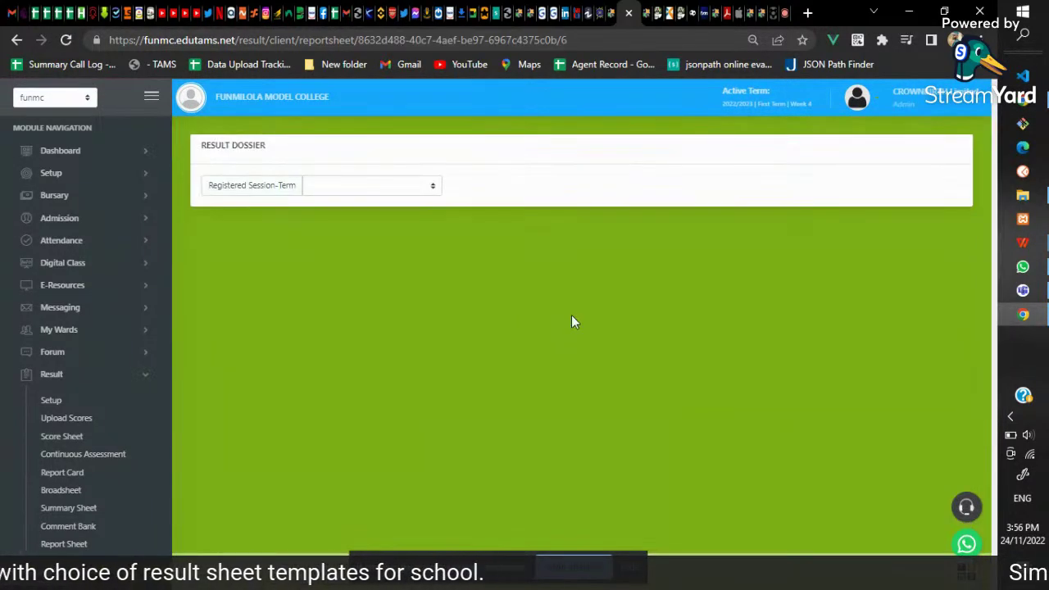
left_click(398, 185)
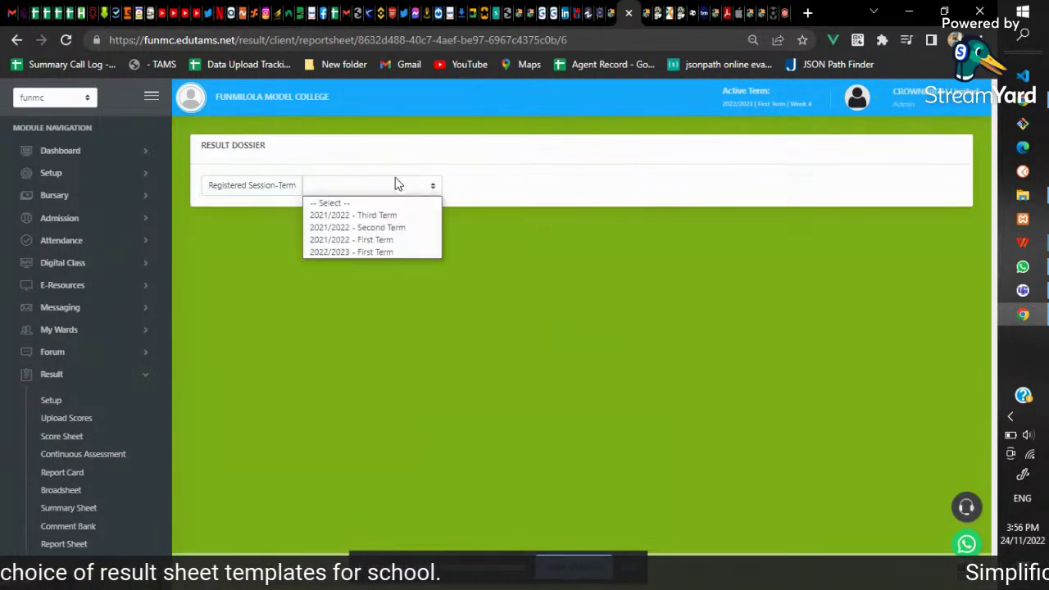
left_click(378, 252)
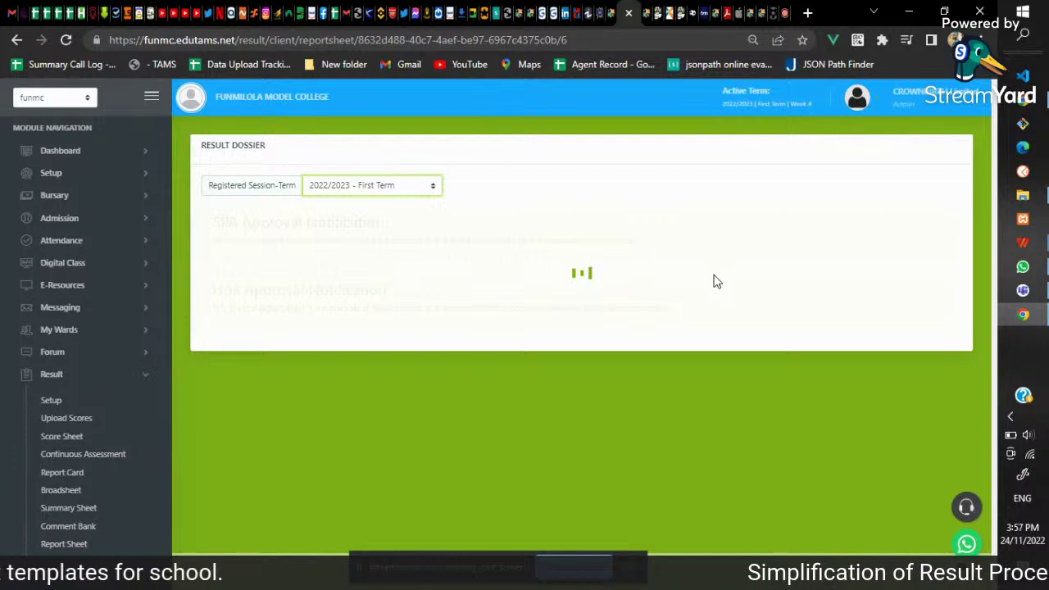
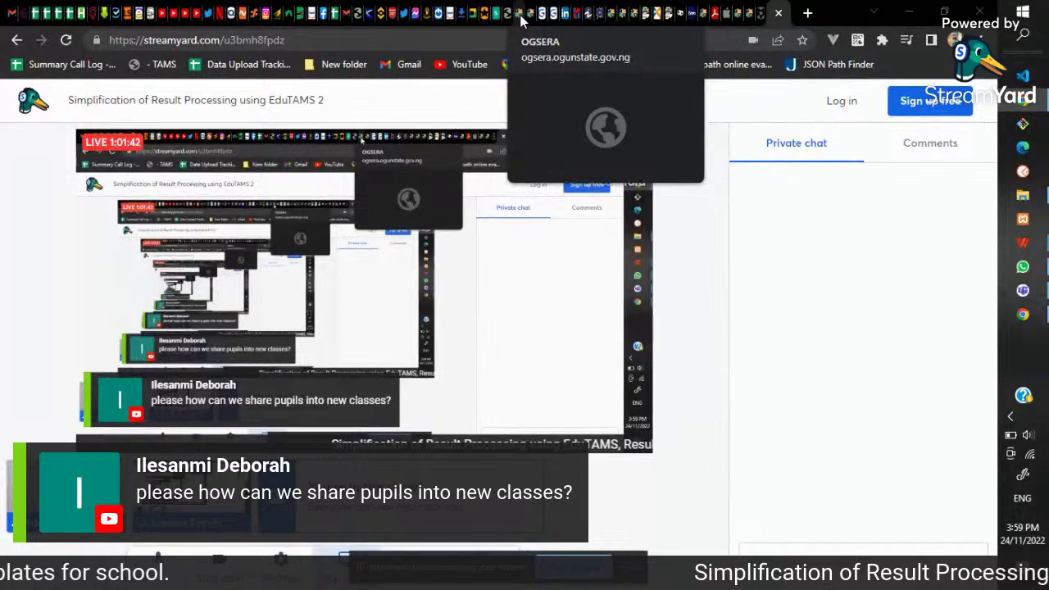
- Switch back to EduTAMS and open the Student Registration page with the list of all registered students
left_click(620, 13)
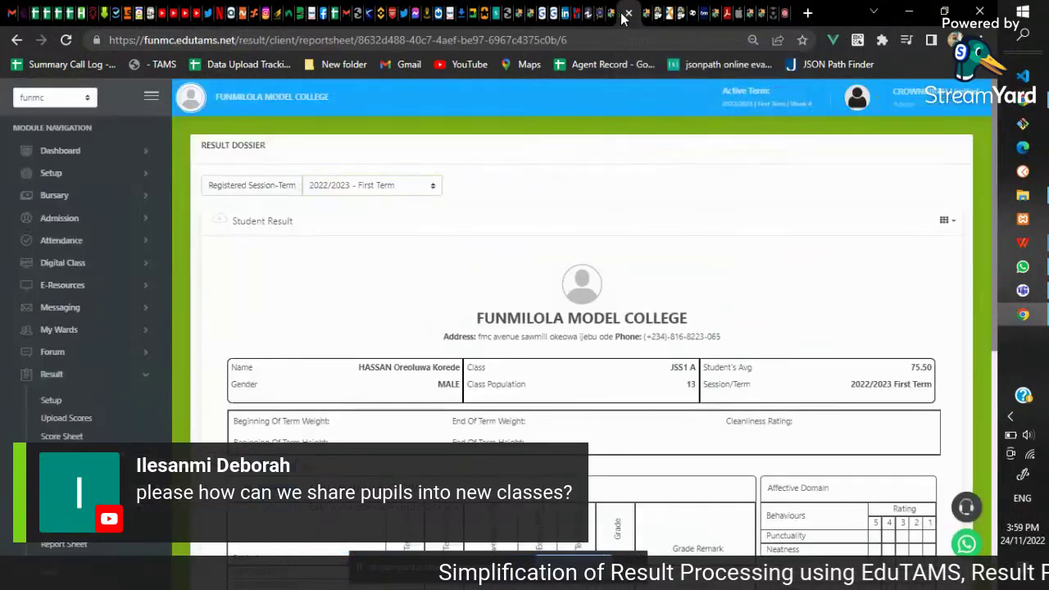
left_click(72, 175)
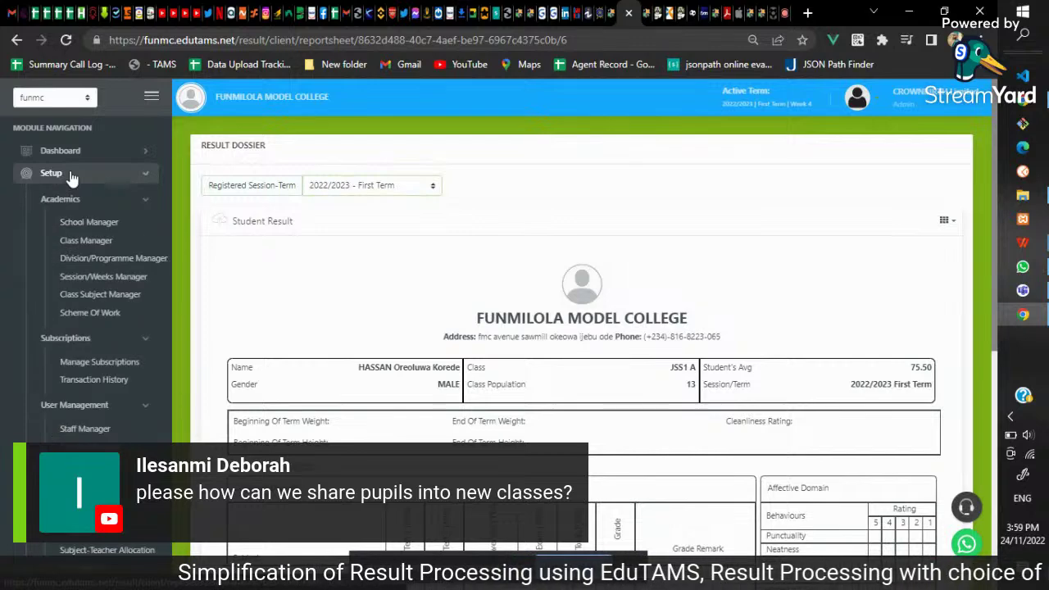
left_click(68, 174)
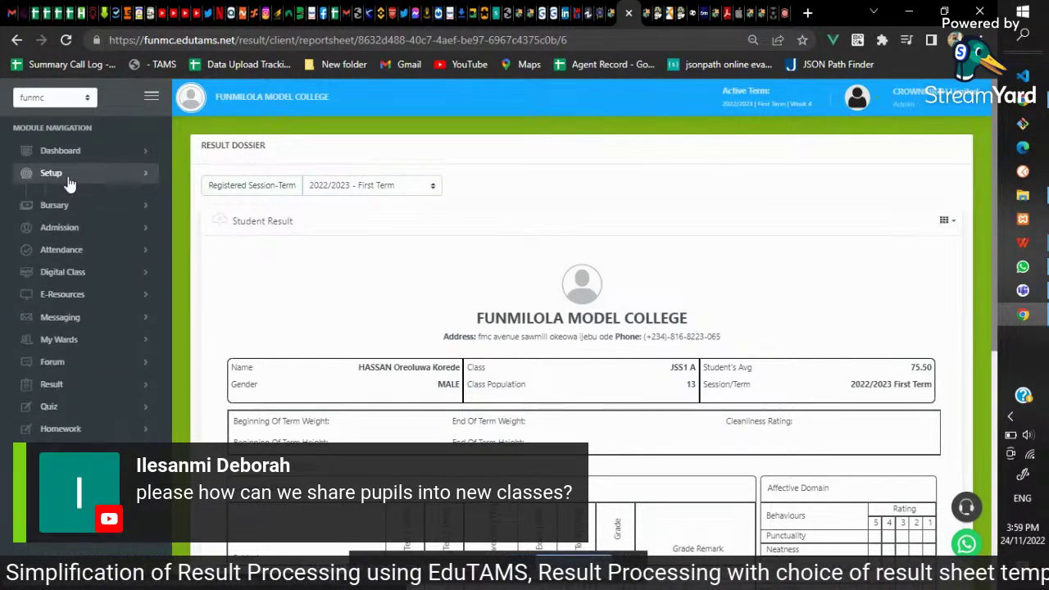
left_click(67, 174)
scroll(73, 401, "down", 2)
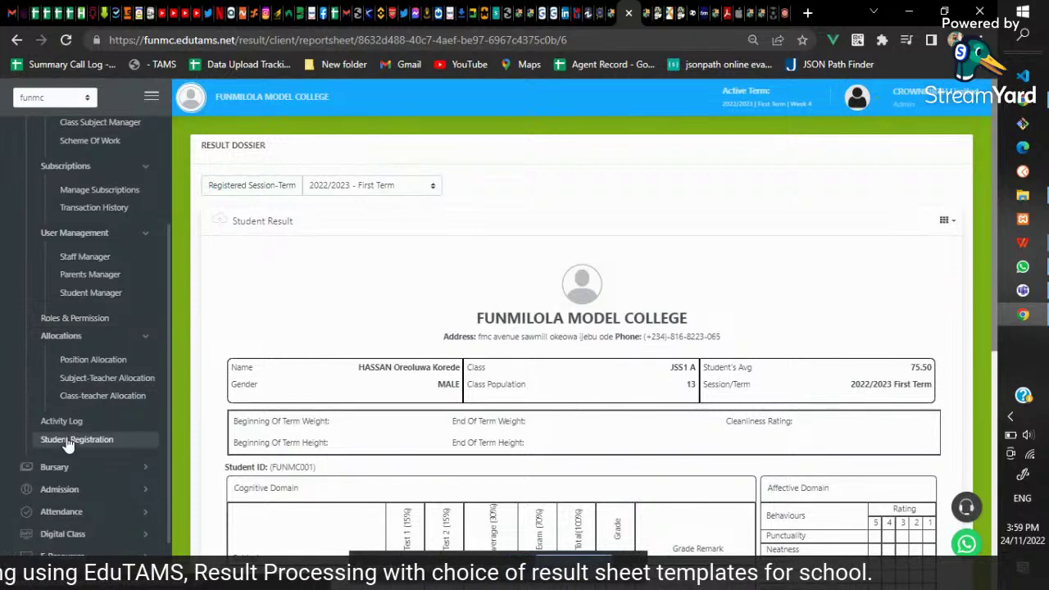
left_click(68, 444)
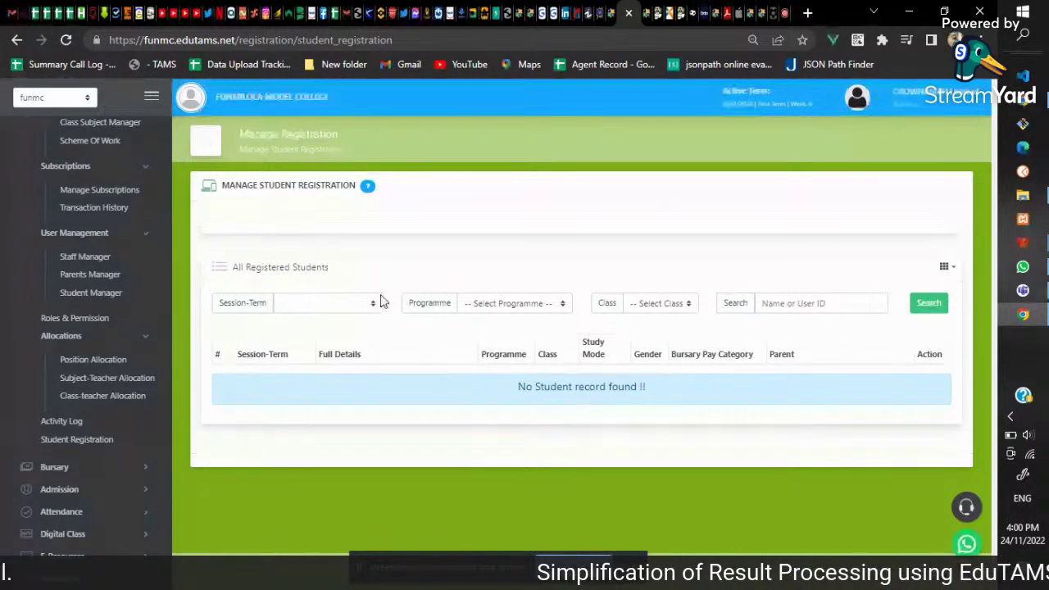
scroll(380, 303, "down", 1)
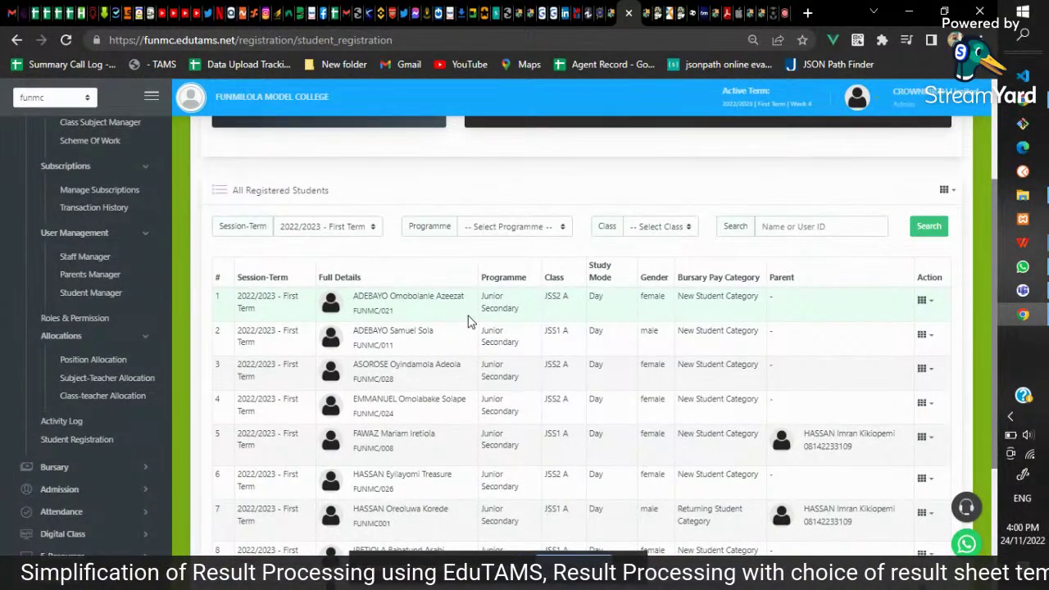
- Move the first registered student in the list to class JSS1 A of the Junior Secondary programme
left_click(922, 303)
left_click(836, 345)
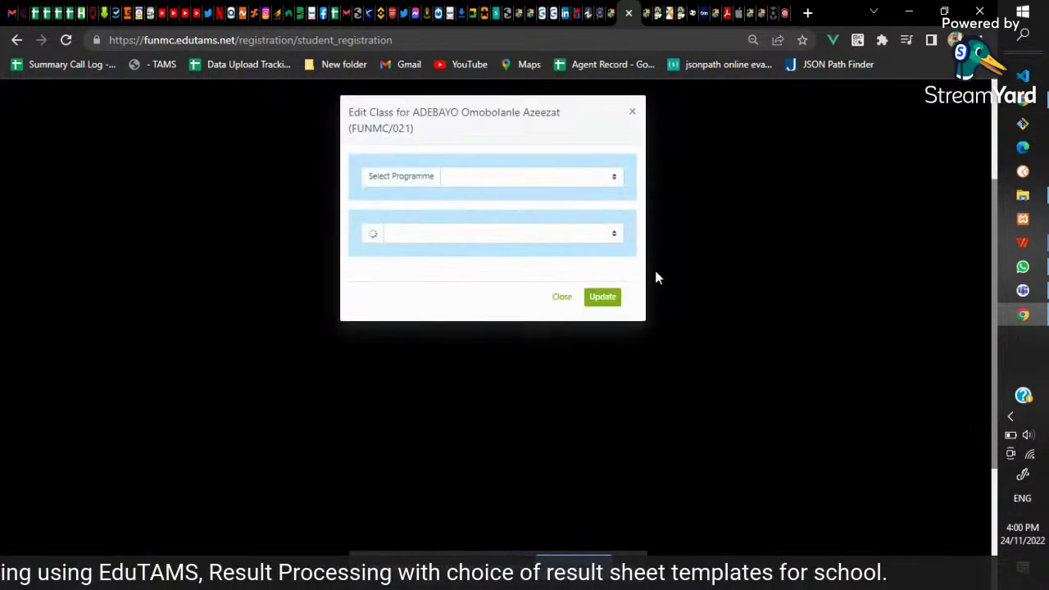
left_click(487, 237)
left_click(477, 262)
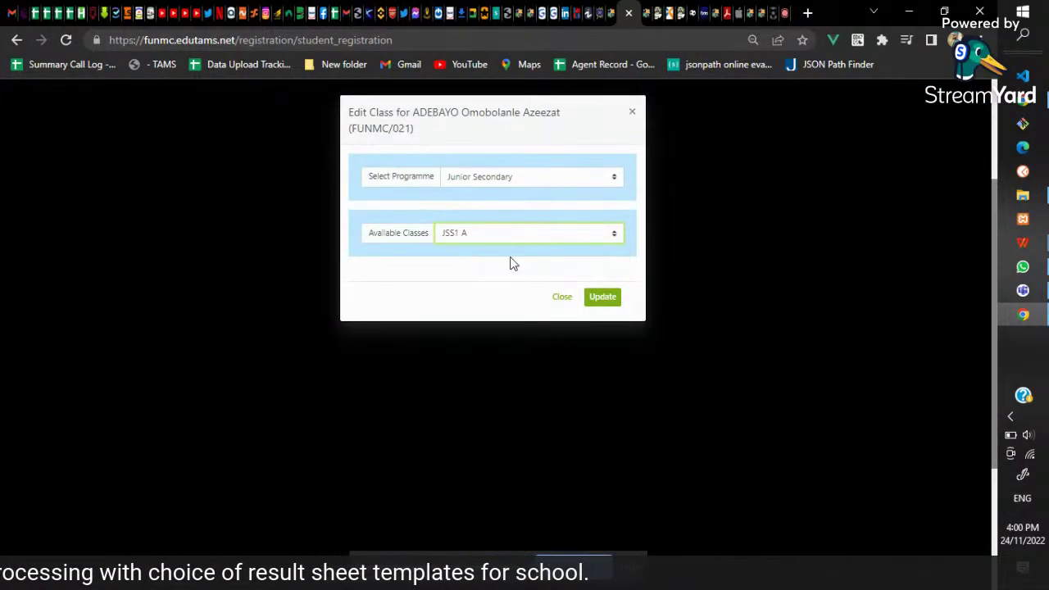
left_click(599, 305)
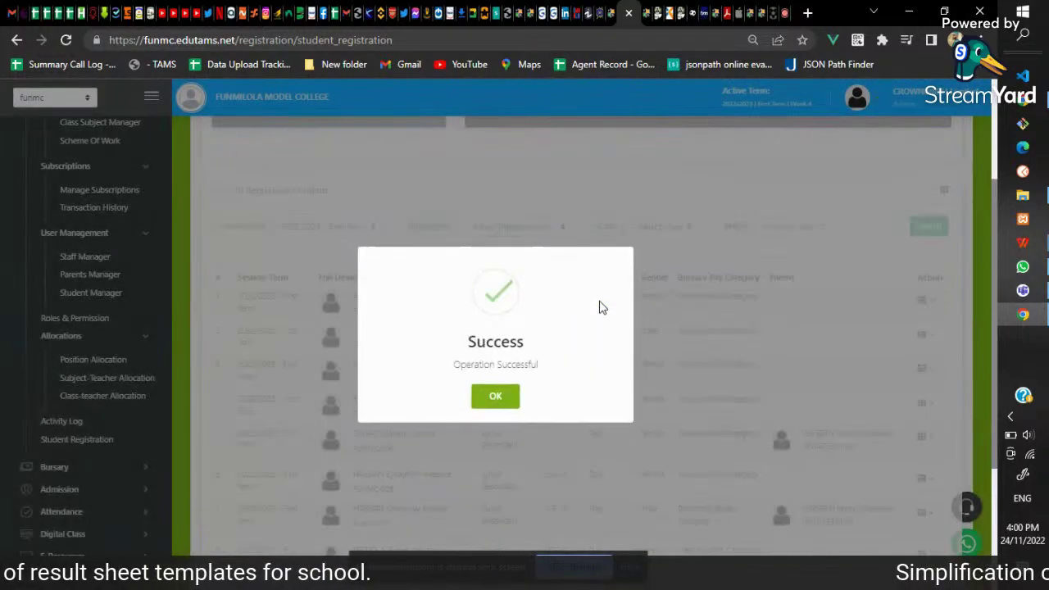
left_click(492, 395)
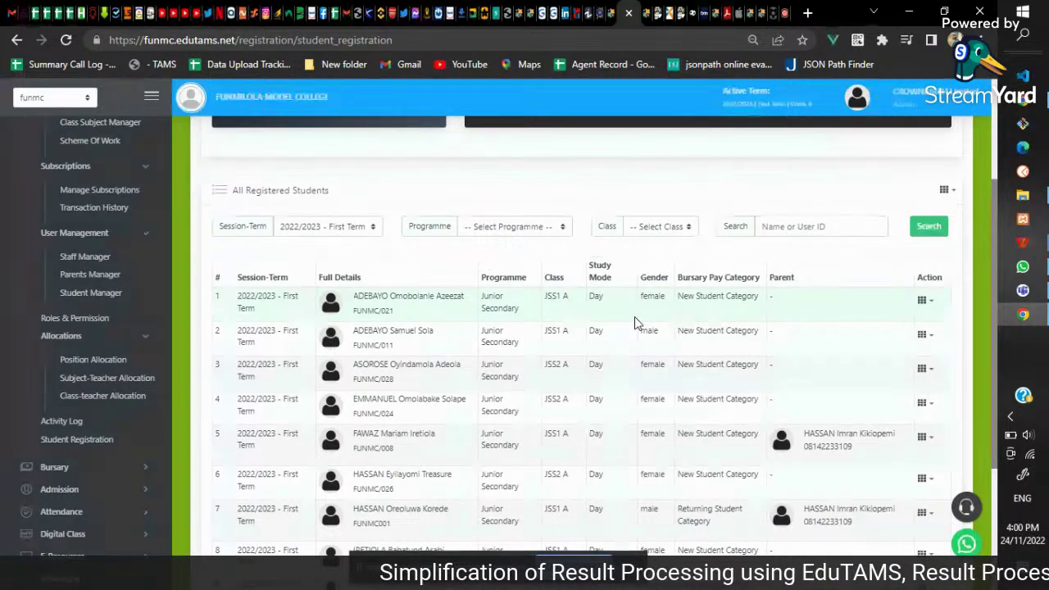
- Start adding students to a class with study mode Day, programme Junior Secondary, class JSS1 A and pay category Returning Student Category
left_click(945, 193)
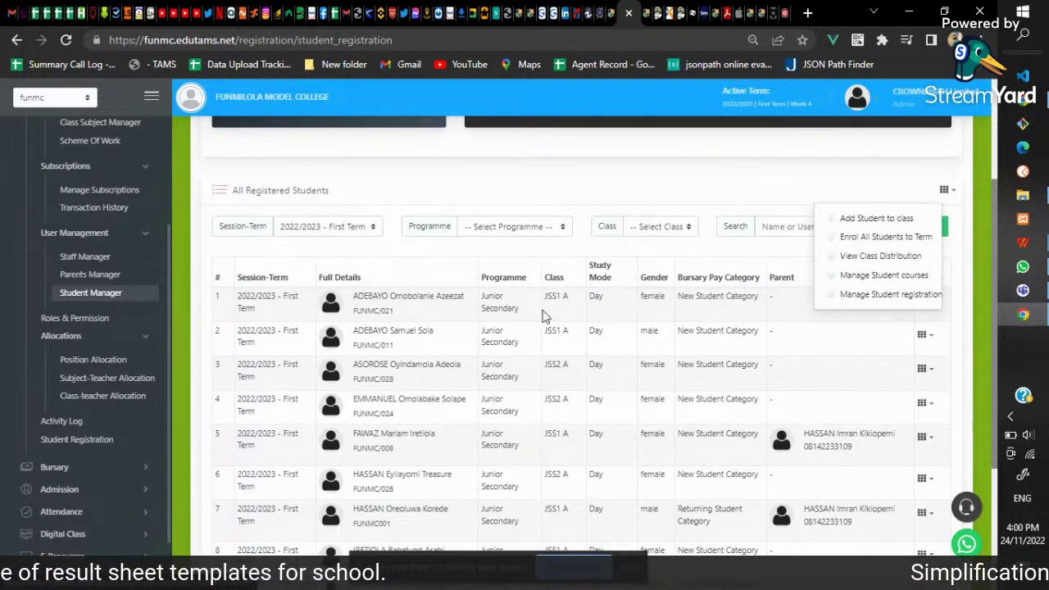
left_click(863, 219)
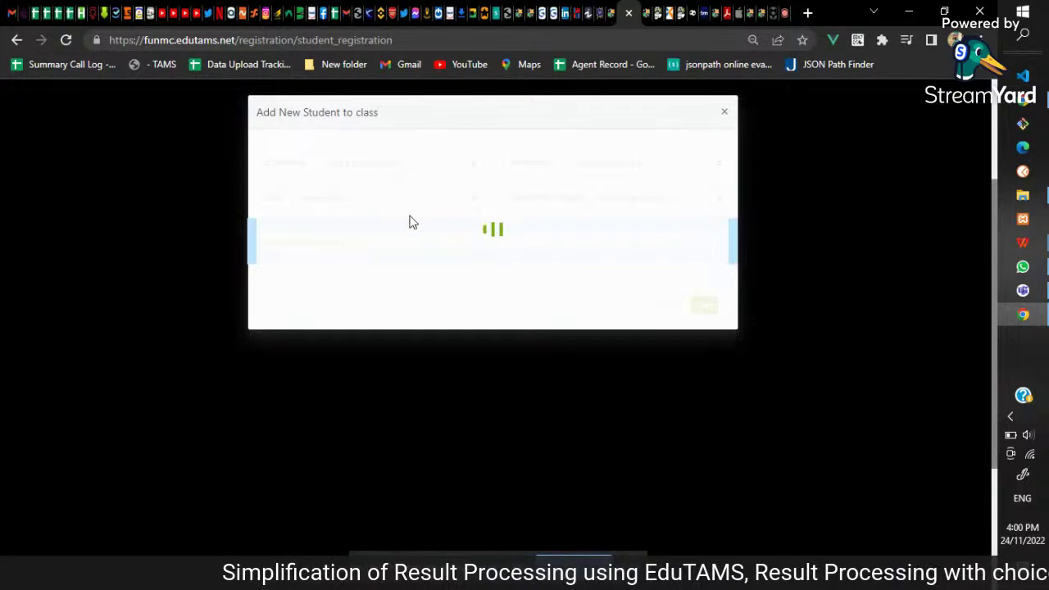
left_click(437, 166)
left_click(411, 197)
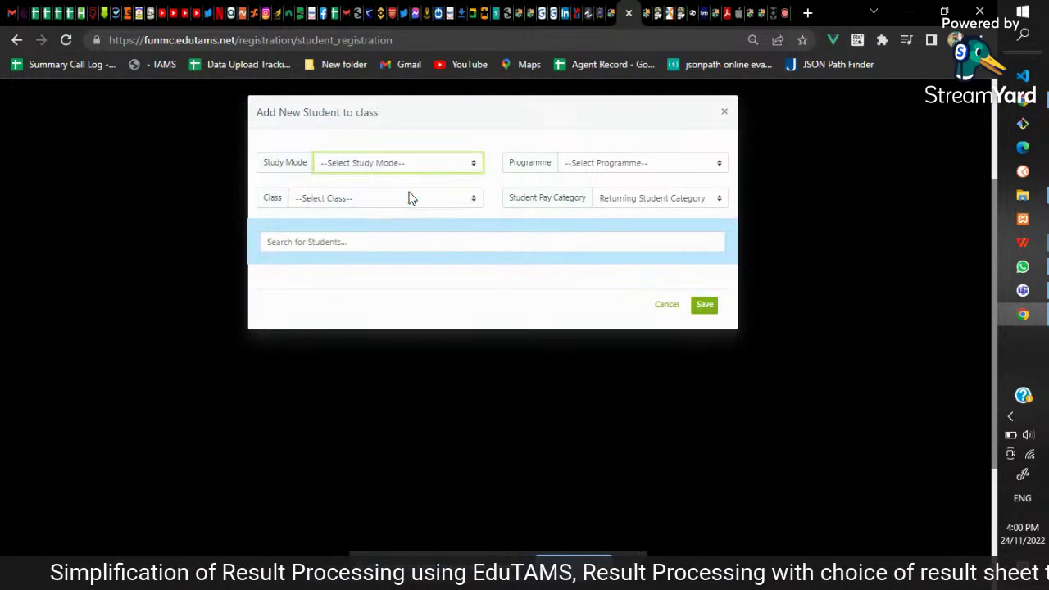
left_click(613, 163)
left_click(609, 193)
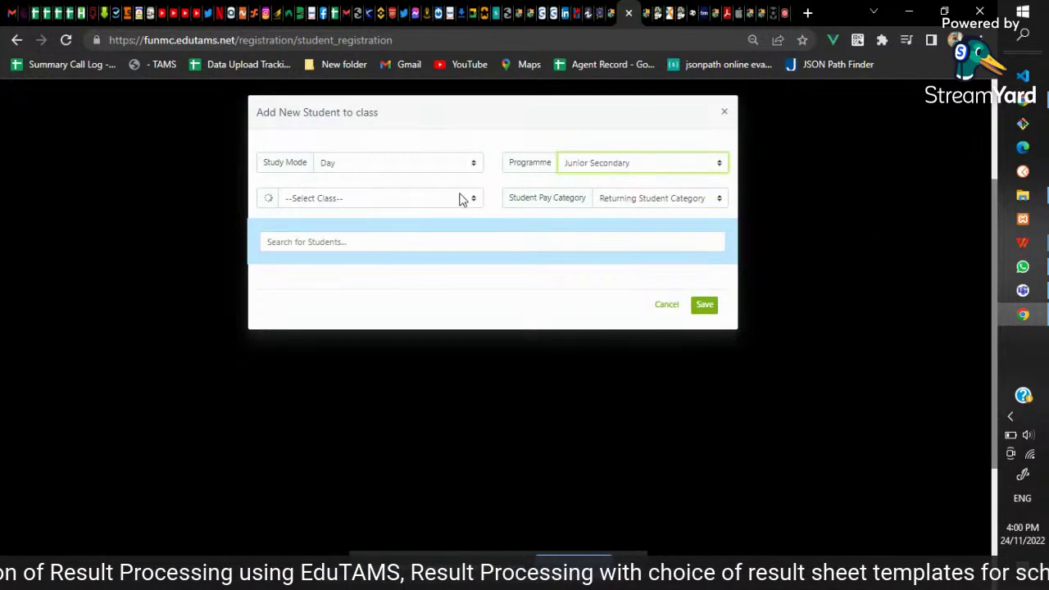
left_click(449, 200)
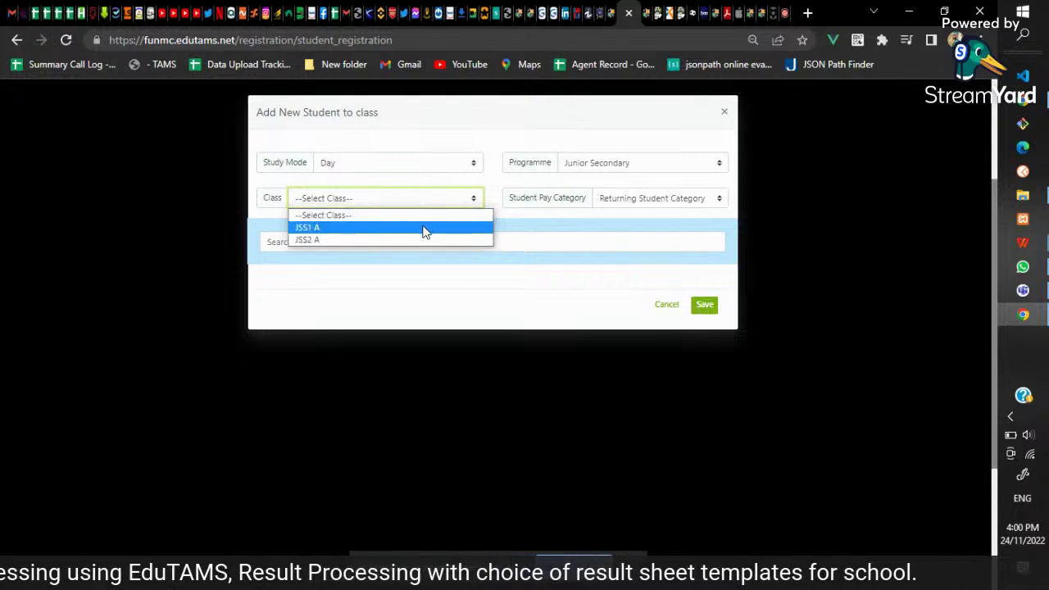
left_click(424, 228)
left_click(621, 205)
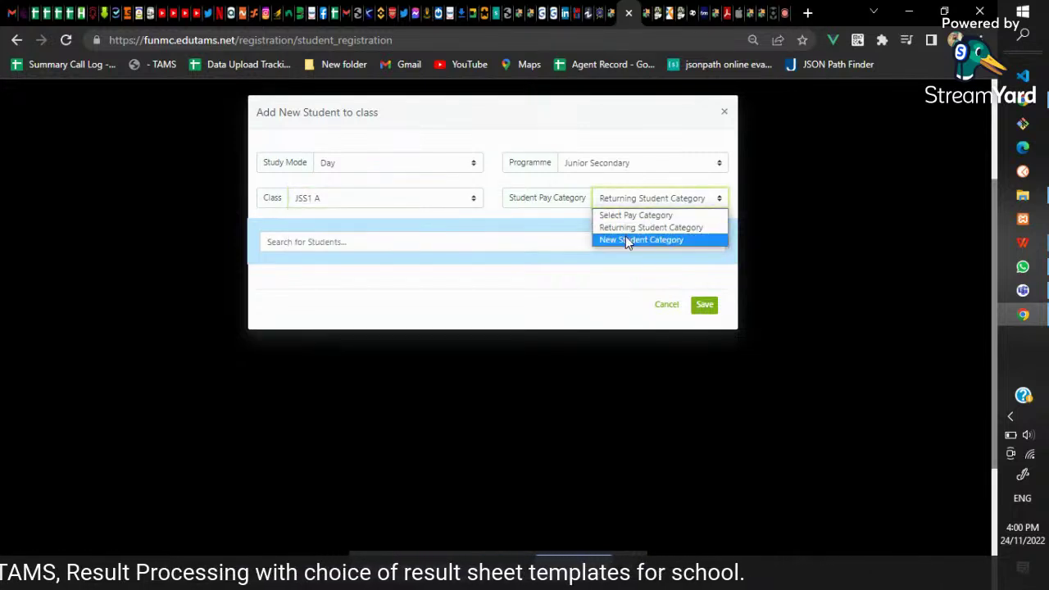
left_click(629, 228)
- Try to add two students to JSS1 A, picking the third match for "ade" and the second match for "f", and save
left_click(336, 242)
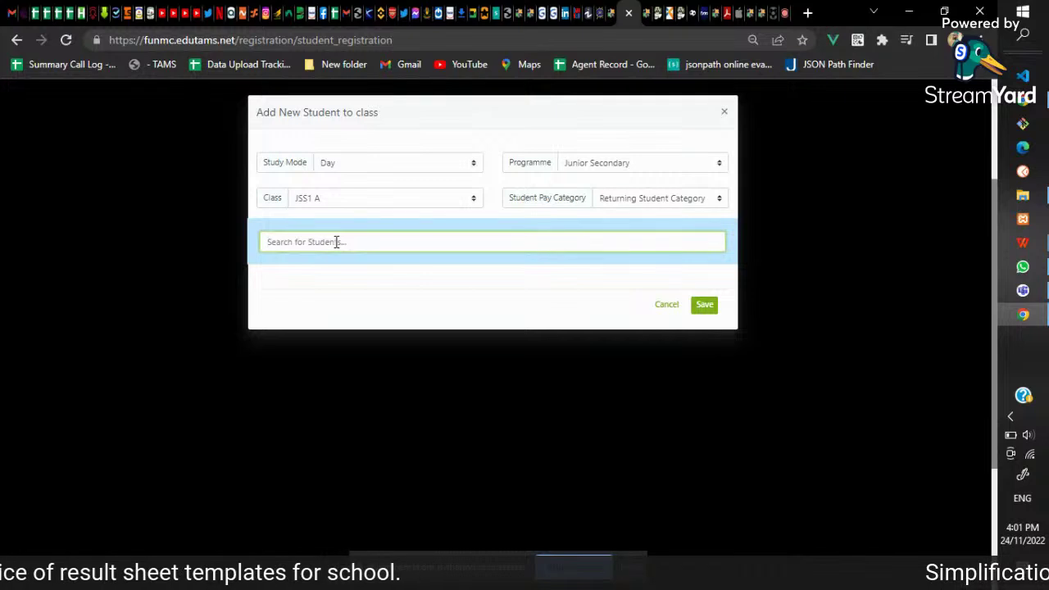
type("ade")
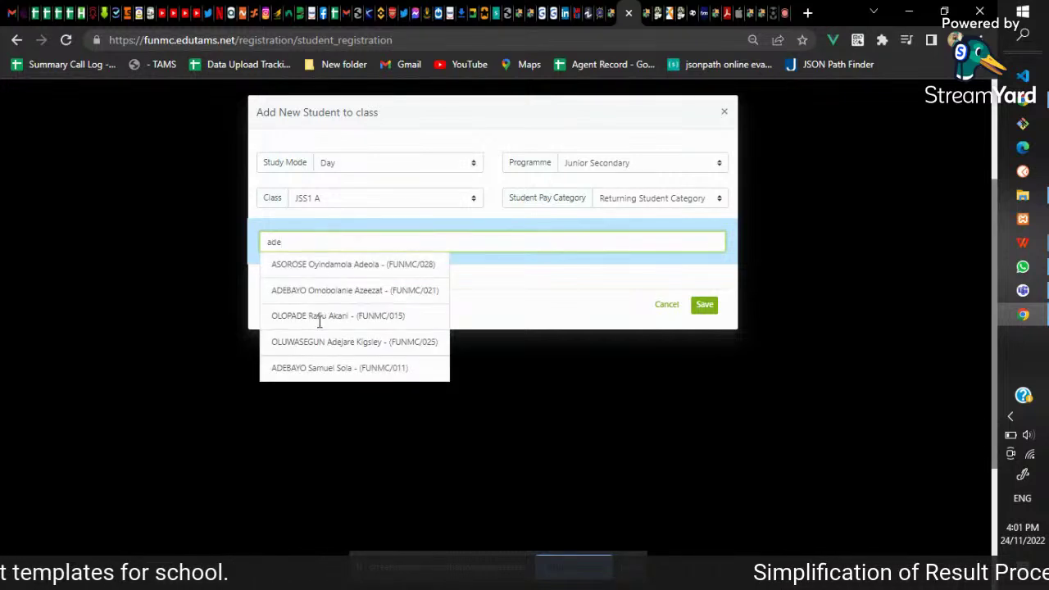
left_click(321, 316)
left_click(303, 240)
type("fg")
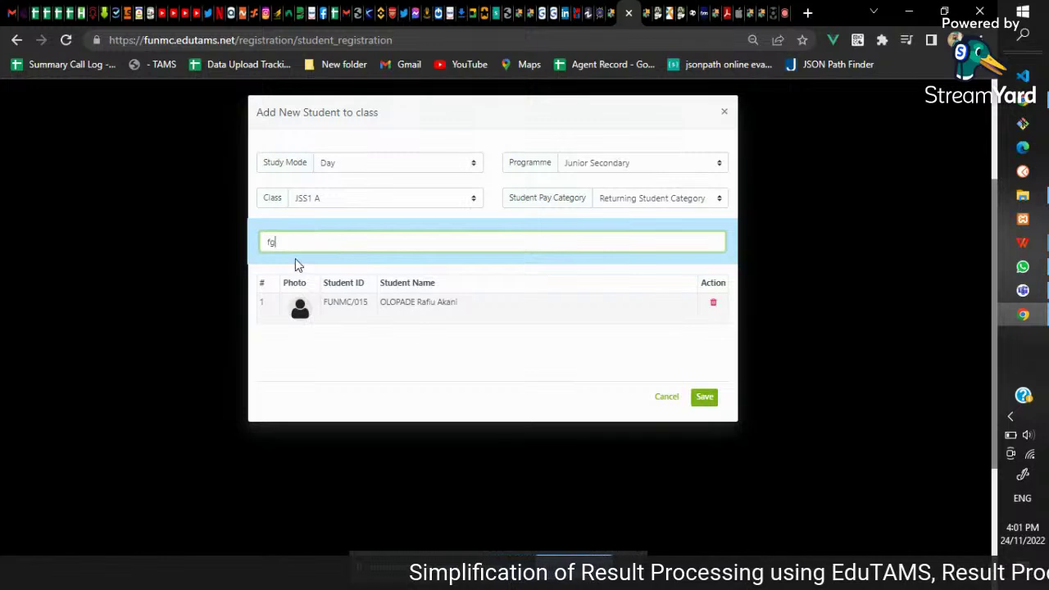
key("BackSpace")
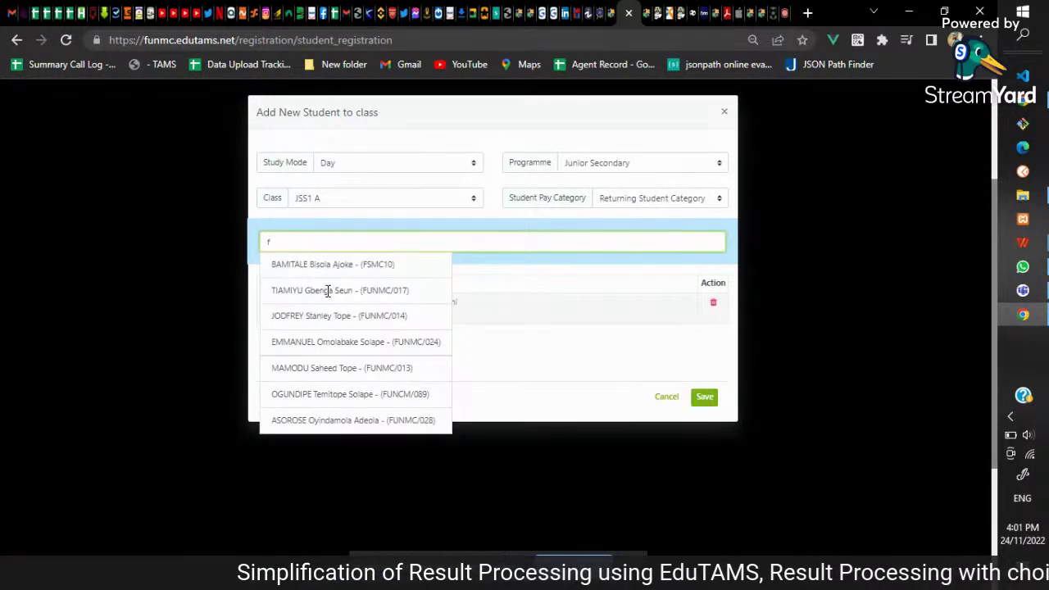
left_click(328, 291)
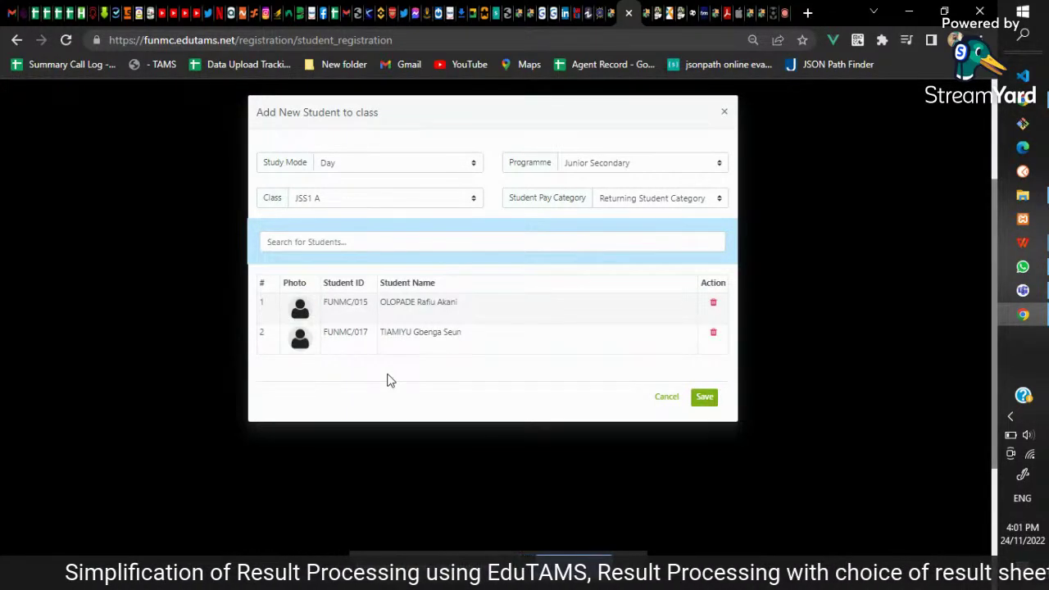
left_click(705, 398)
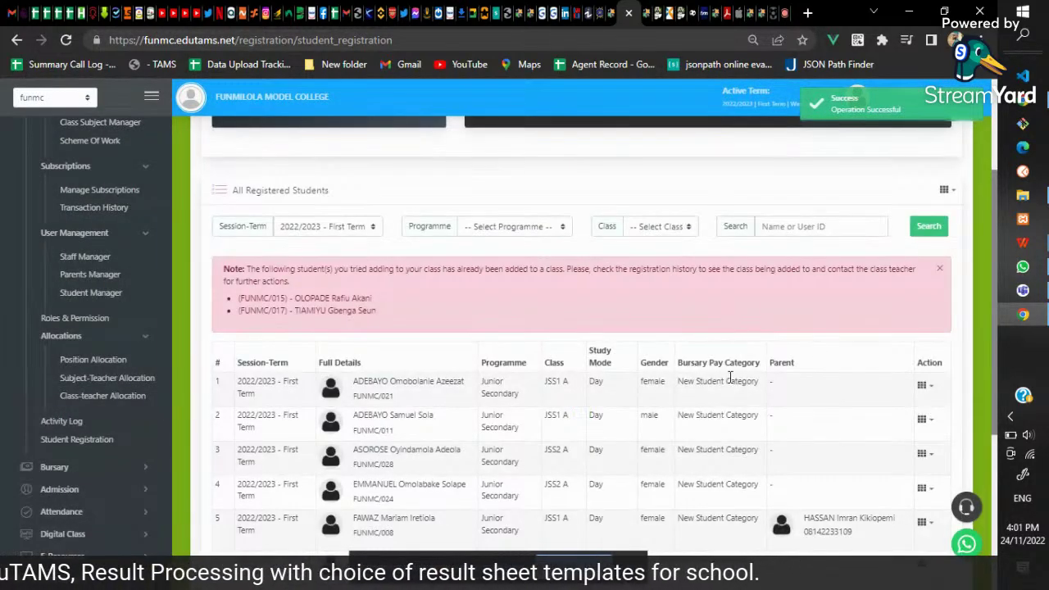
left_click(940, 270)
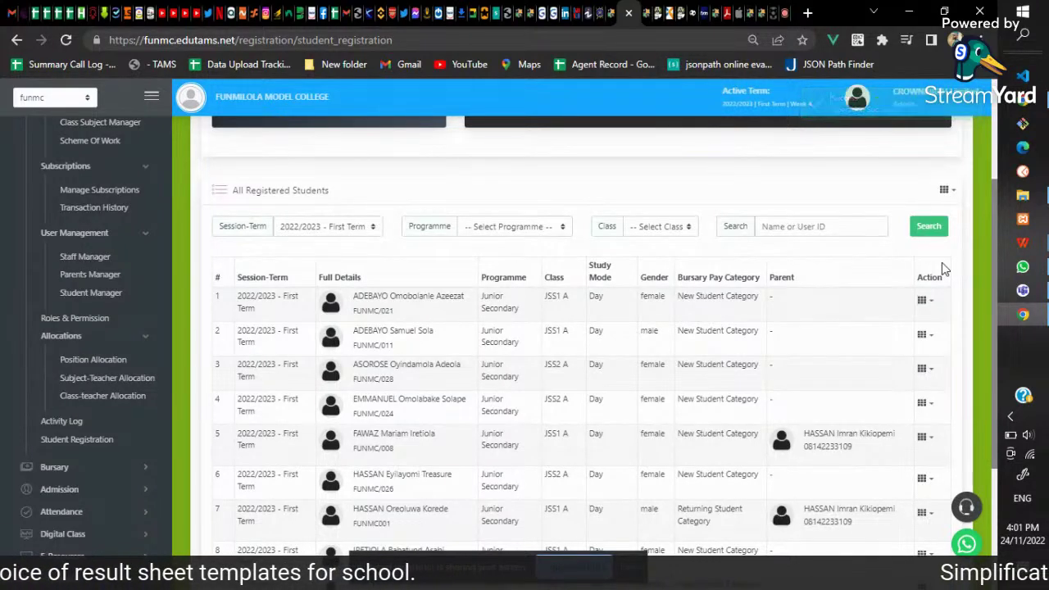
- Open the Manage Student registration page from the registered students' actions
left_click(945, 191)
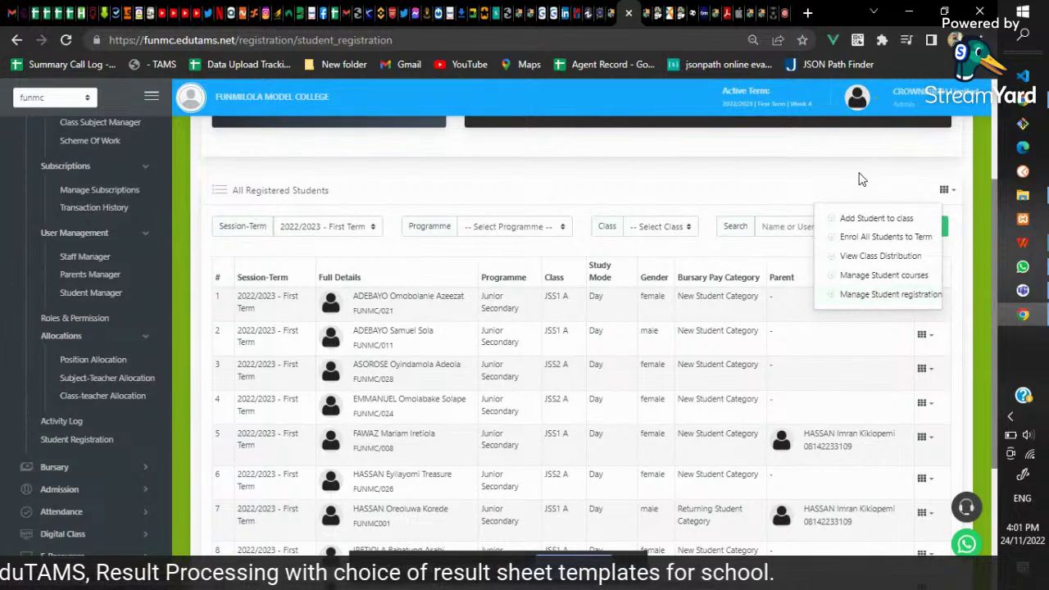
left_click(945, 191)
left_click(947, 195)
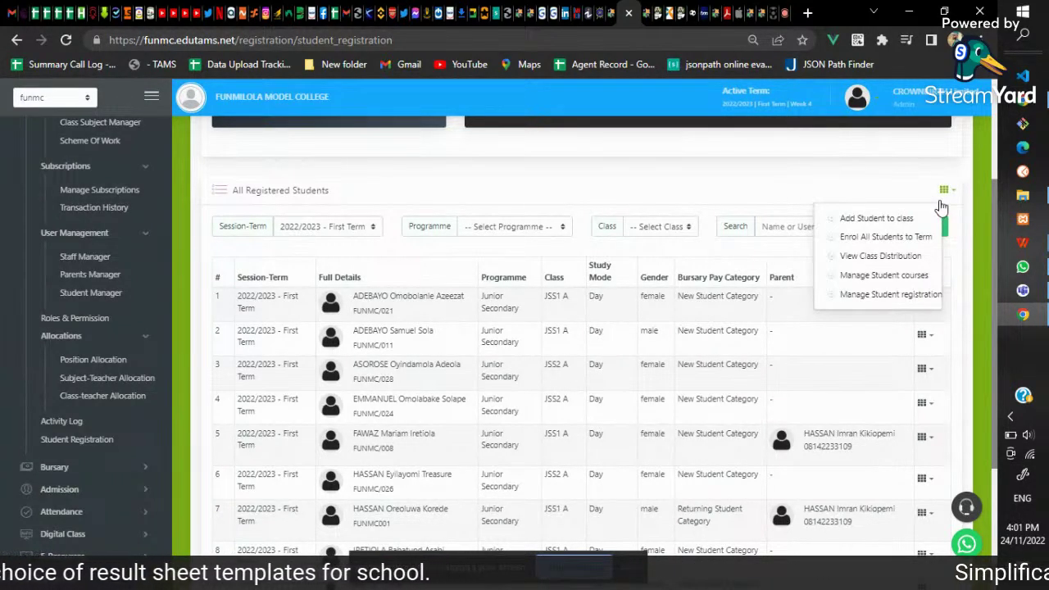
left_click(890, 294)
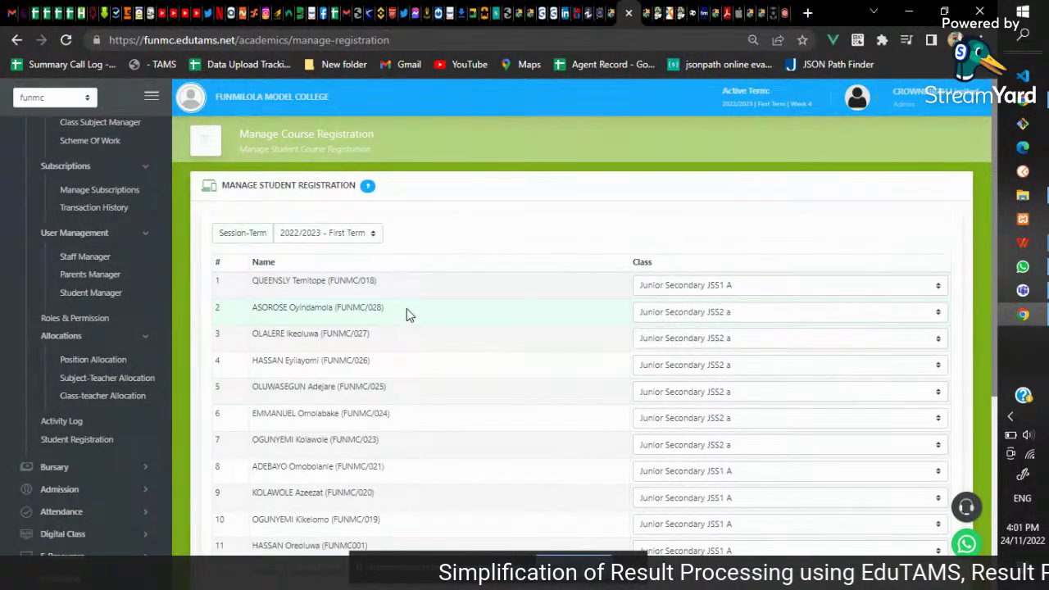
- Change the class of the 10th and 11th listed students to Junior Secondary JSS2 a
scroll(407, 309, "down", 4)
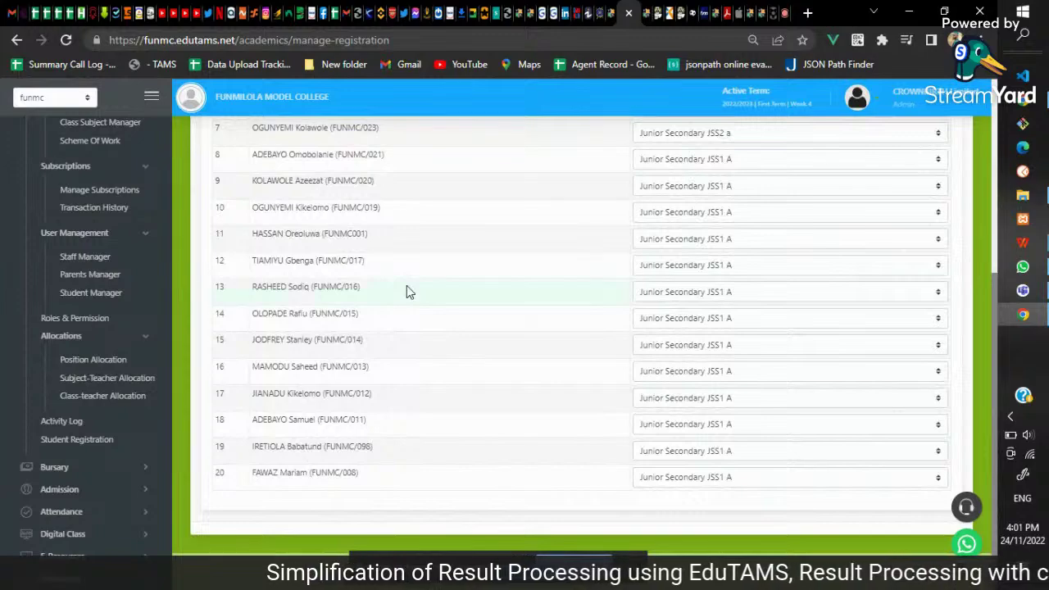
scroll(406, 292, "up", 4)
scroll(406, 291, "down", 2)
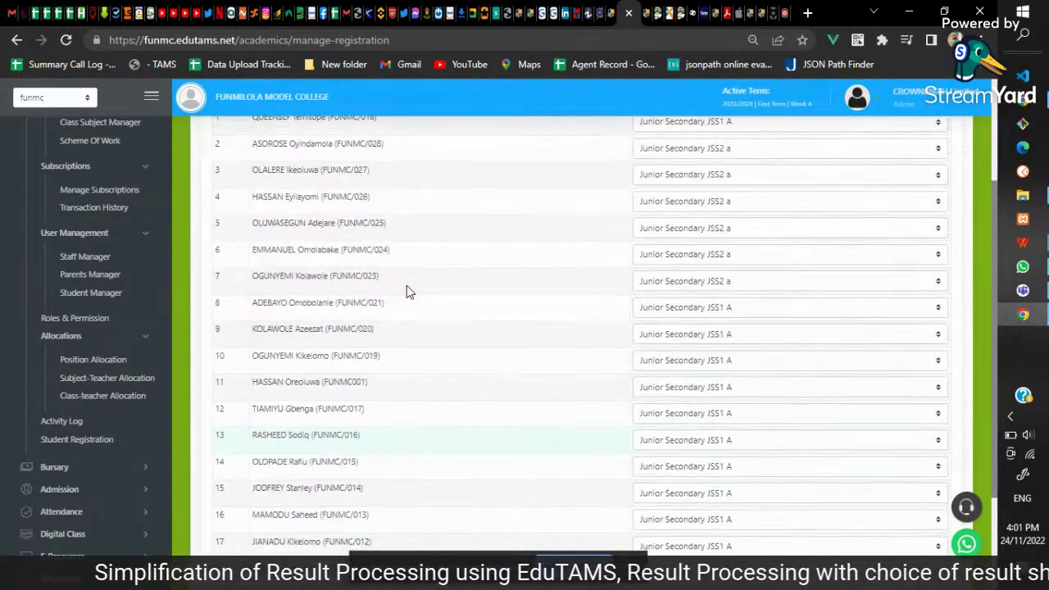
scroll(406, 292, "down", 2)
scroll(407, 291, "up", 3)
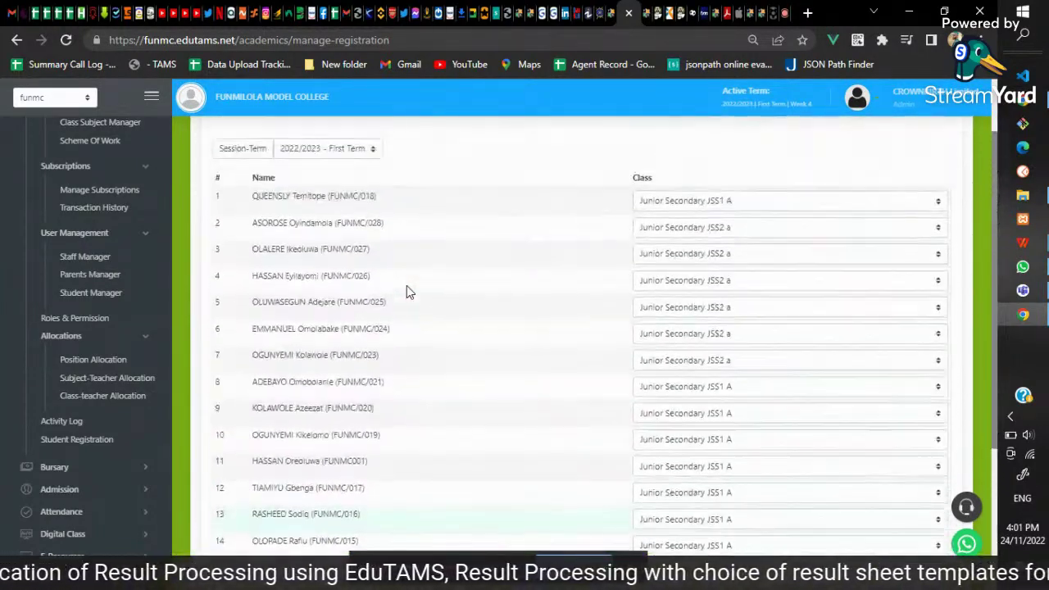
scroll(722, 265, "down", 1)
scroll(722, 260, "down", 2)
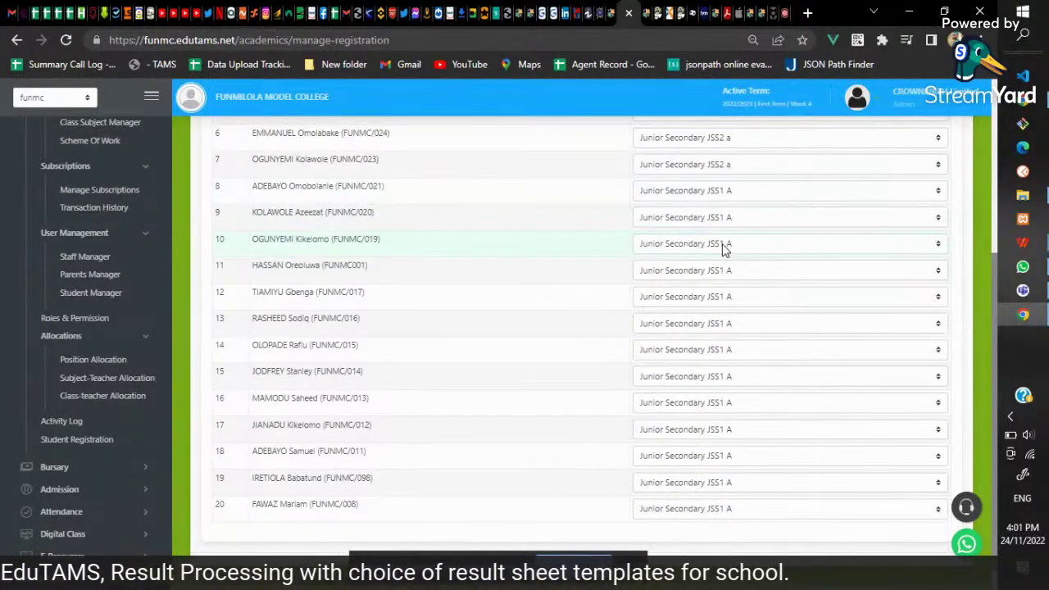
left_click(722, 244)
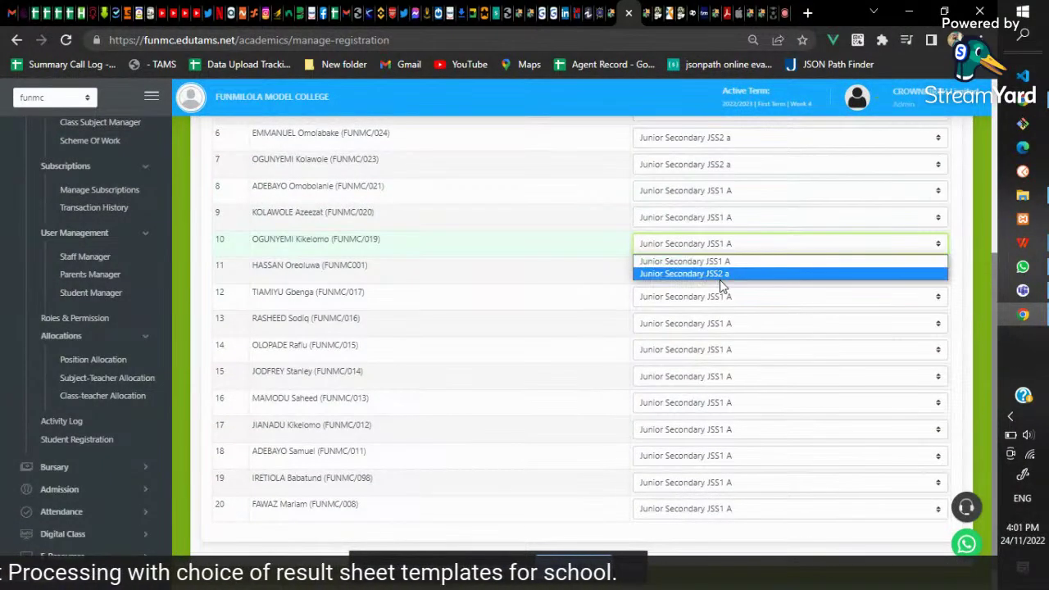
left_click(717, 273)
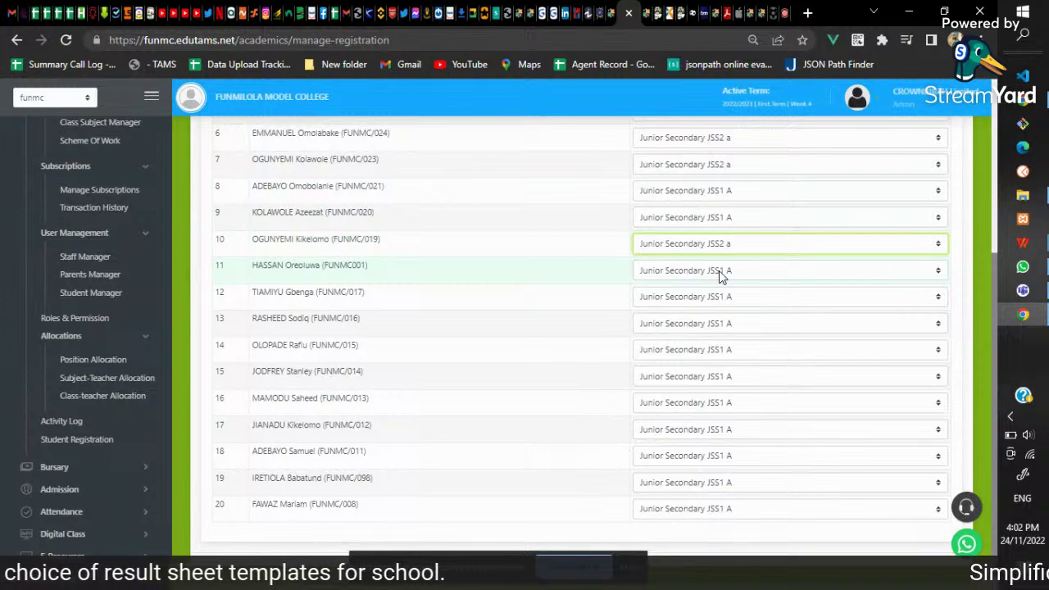
left_click(719, 270)
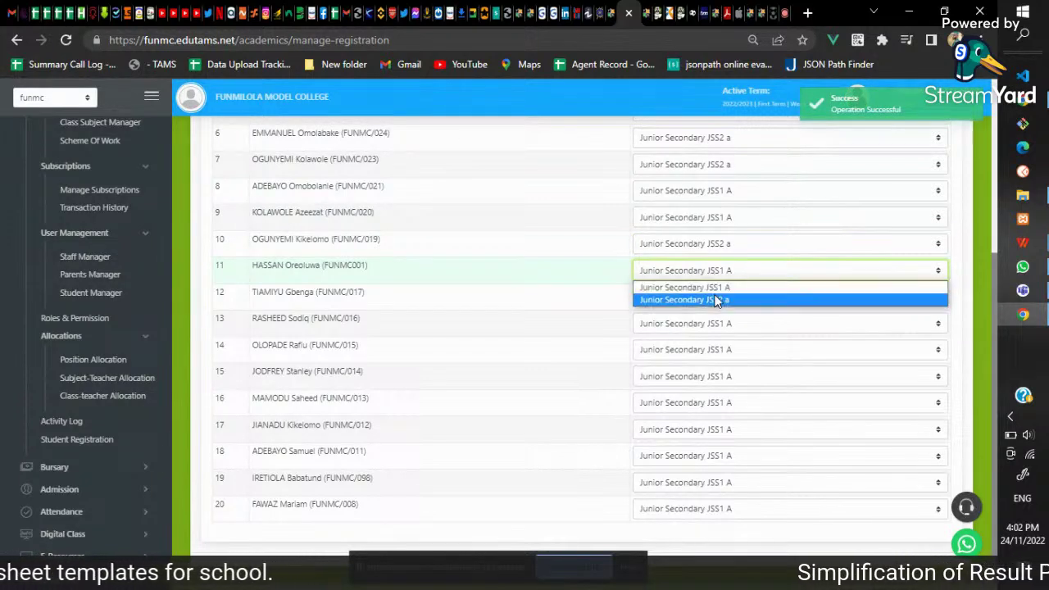
left_click(718, 300)
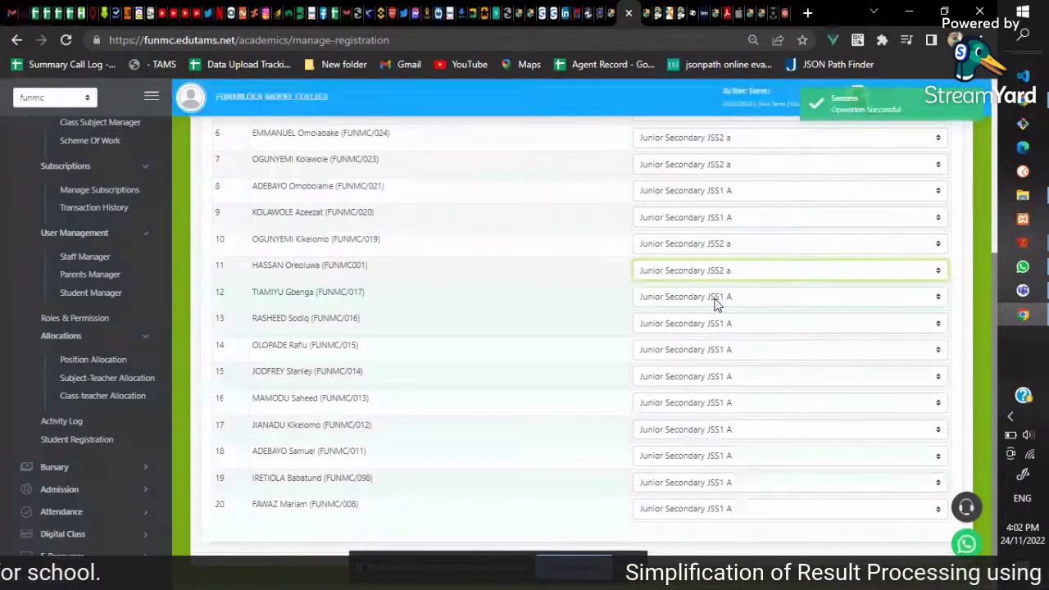